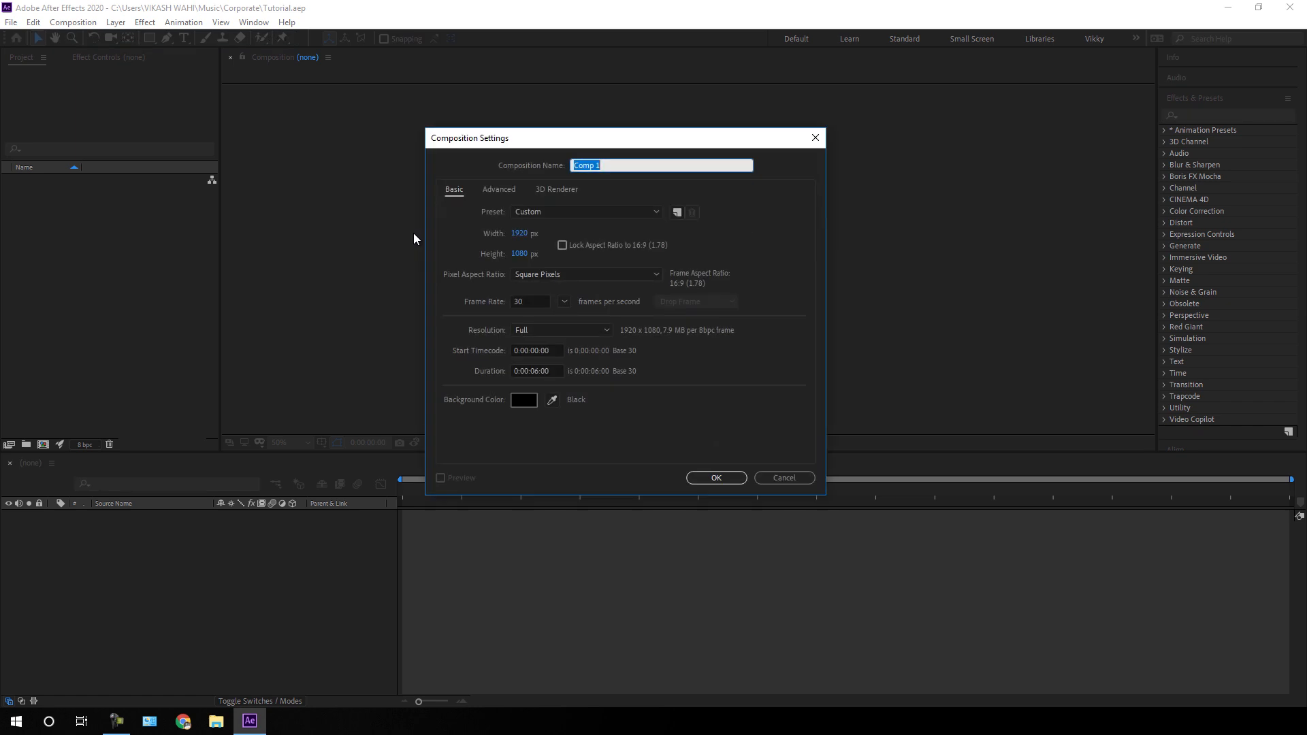
# - Create a 1920 x 1080 composition named Main at 30 frames per second with a six-second duration
pyautogui.write('Main')
pyautogui.click(564, 301)
pyautogui.click(594, 420)
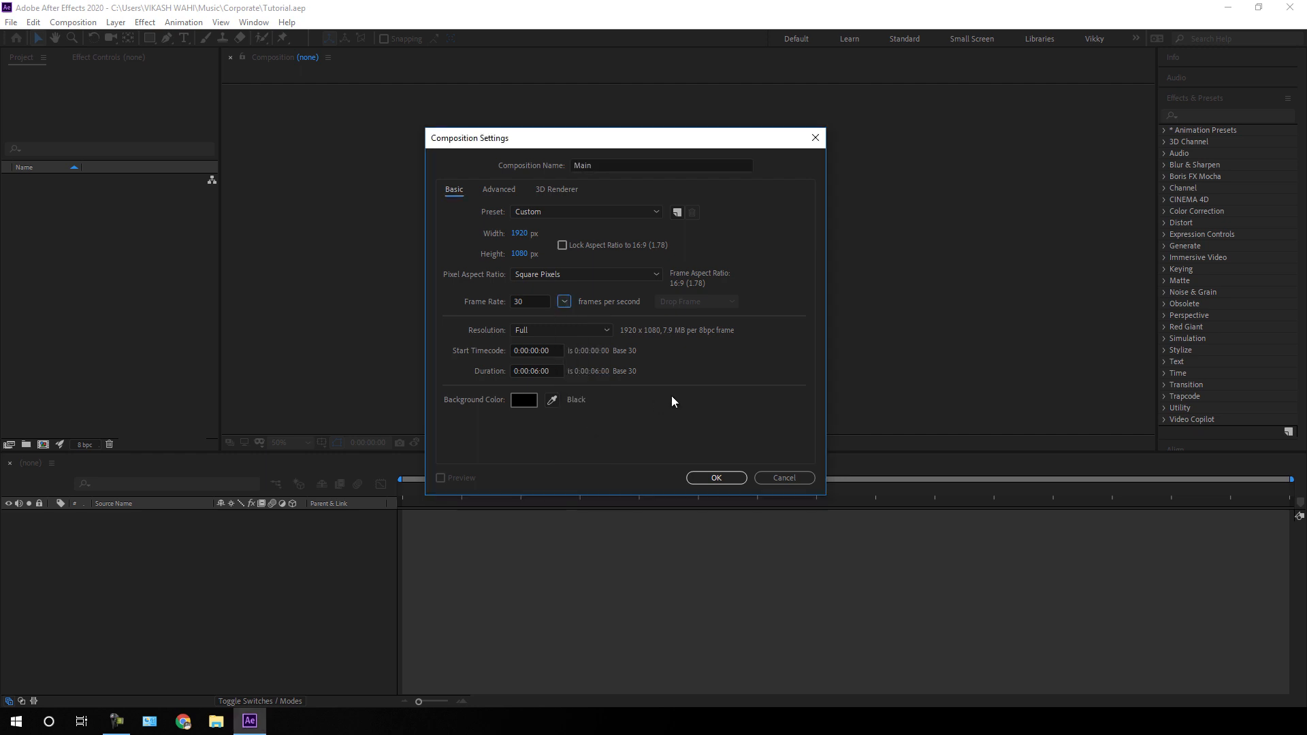
pyautogui.click(565, 301)
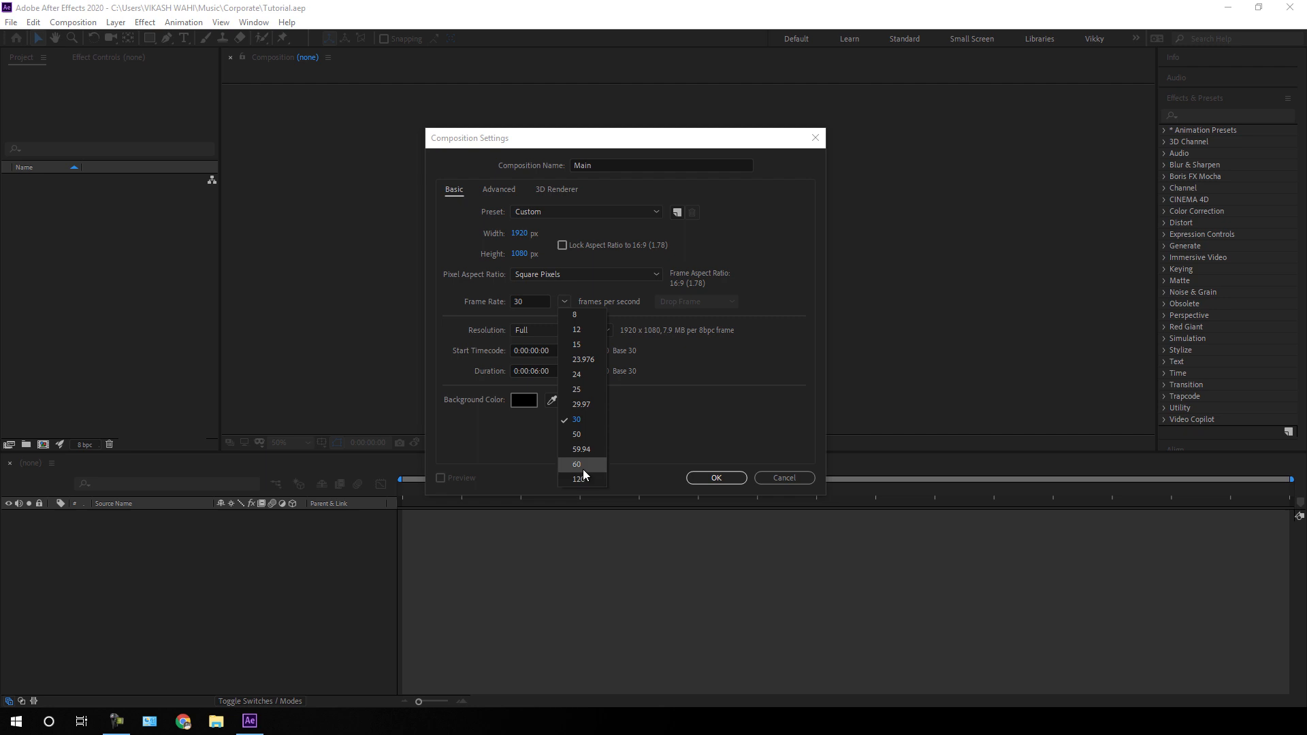
pyautogui.click(606, 300)
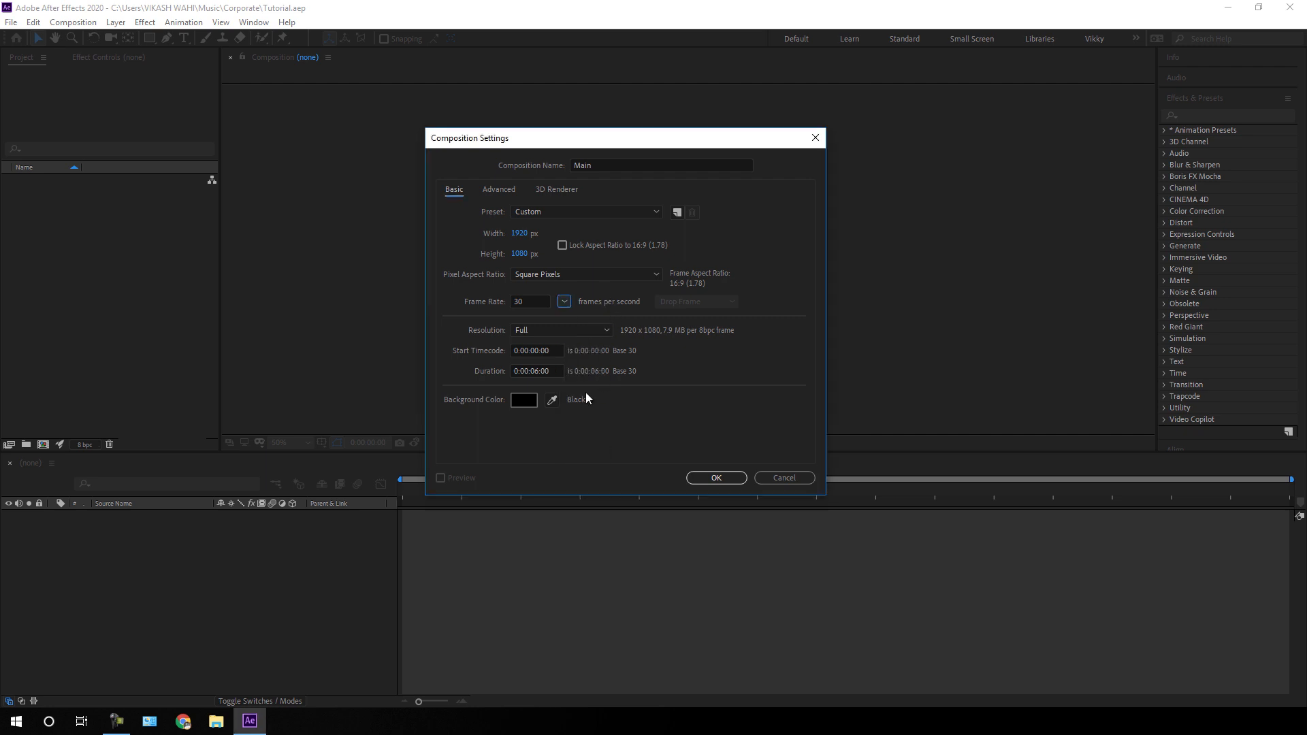
pyautogui.click(717, 477)
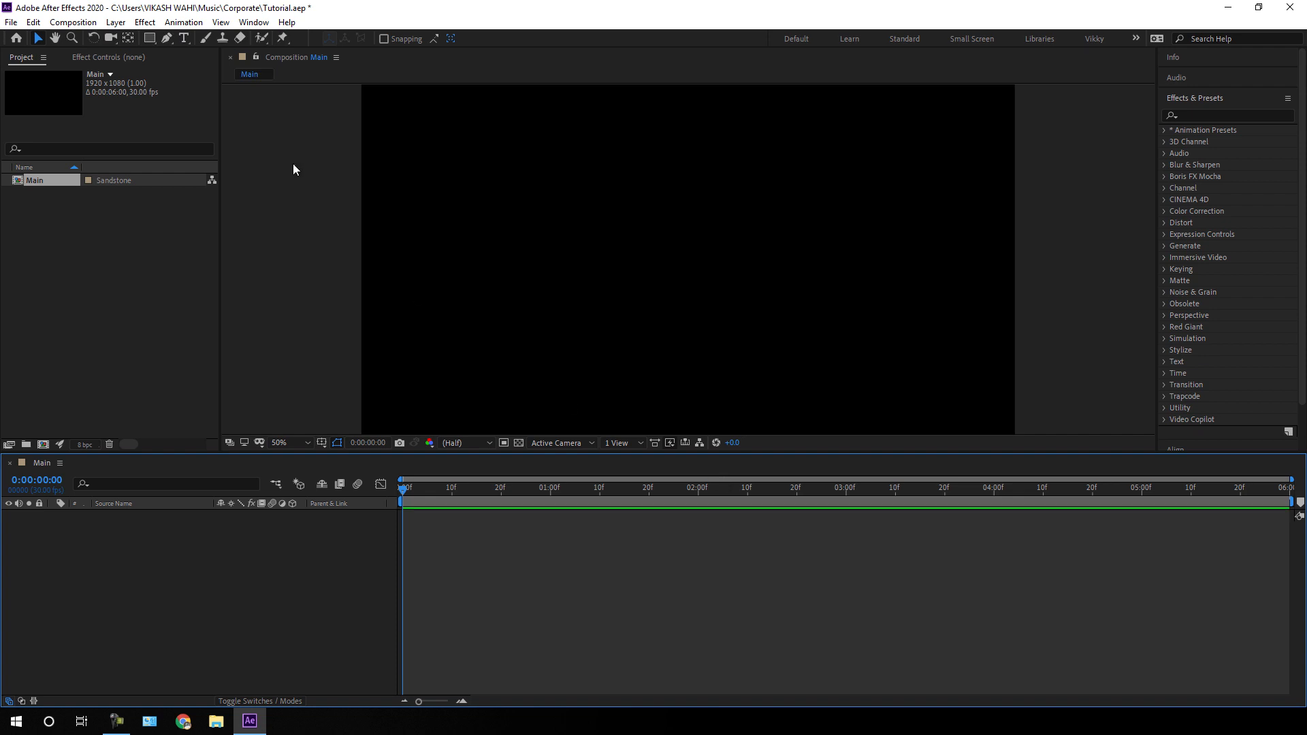
# - Create a second composition named Media with the same size, frame rate and duration settings as Main
pyautogui.click(77, 25)
pyautogui.click(80, 36)
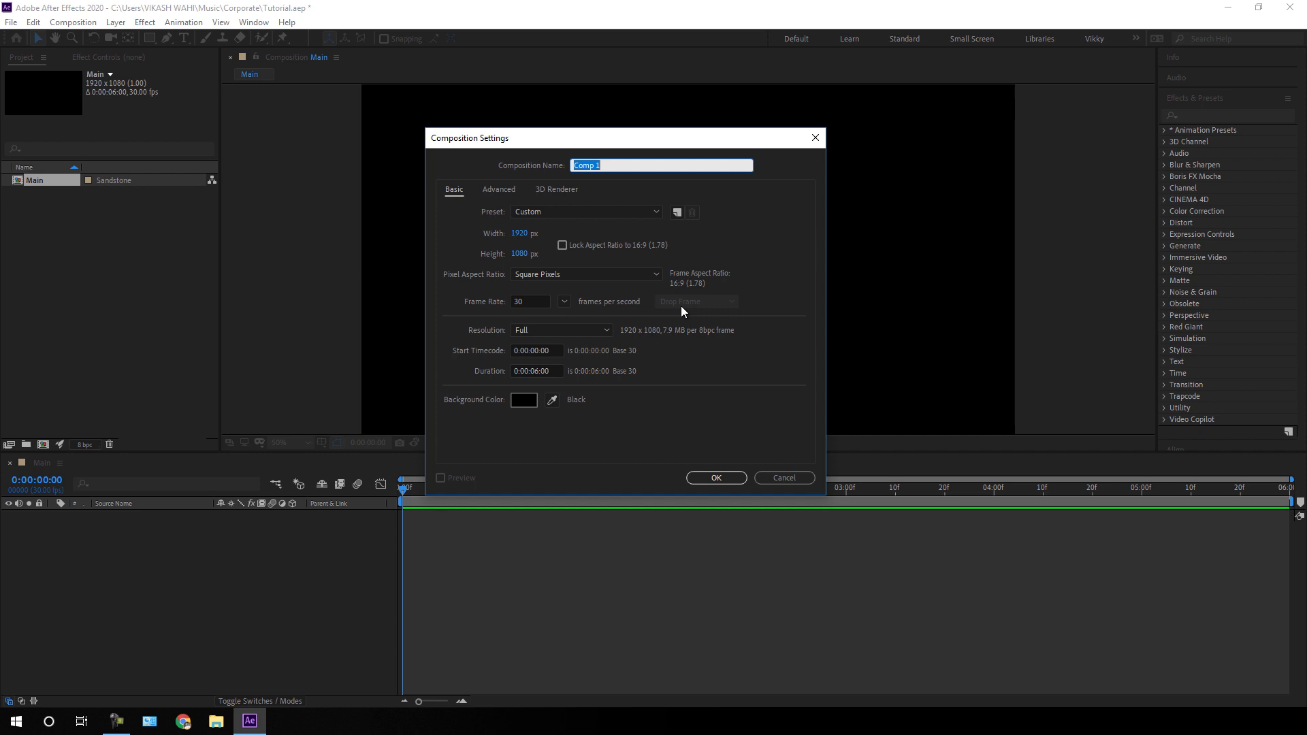
pyautogui.write('Media')
pyautogui.click(723, 476)
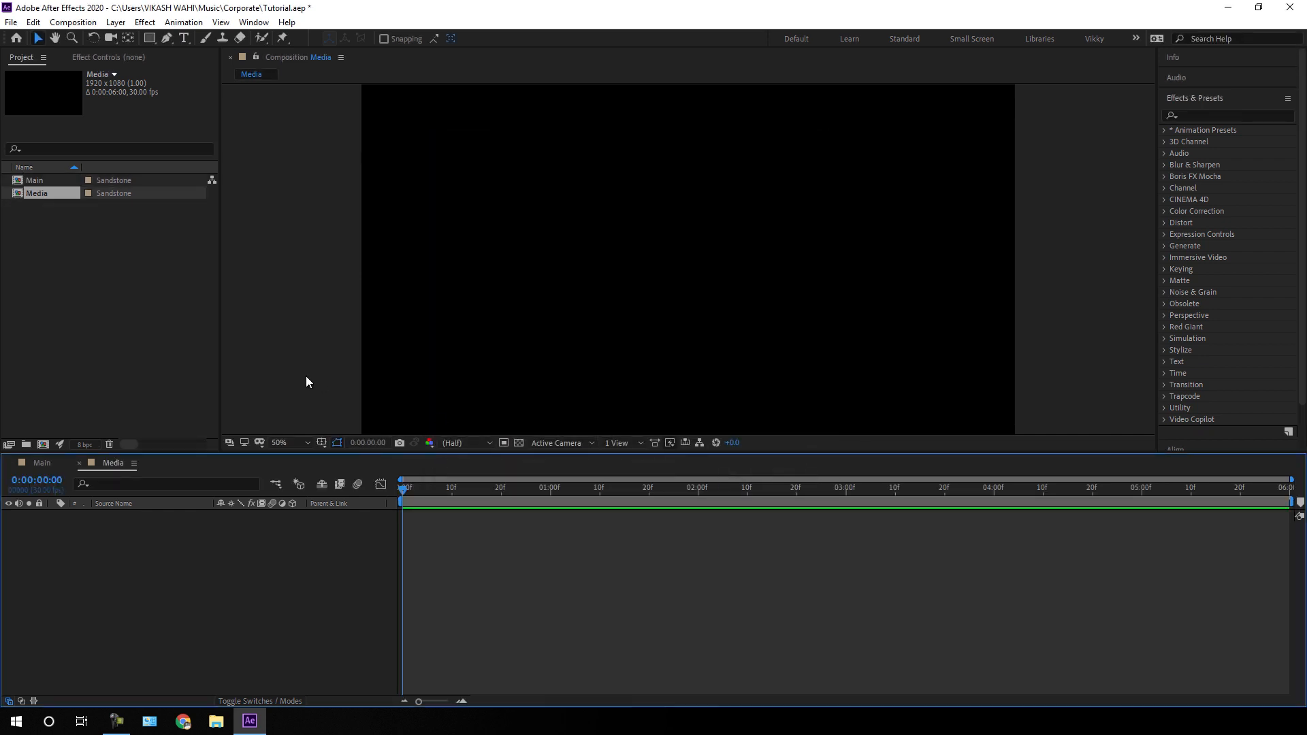
# - Import the image entrepreneur-593371_1920 as footage and add it as a layer in the Media composition
pyautogui.rightClick(76, 249)
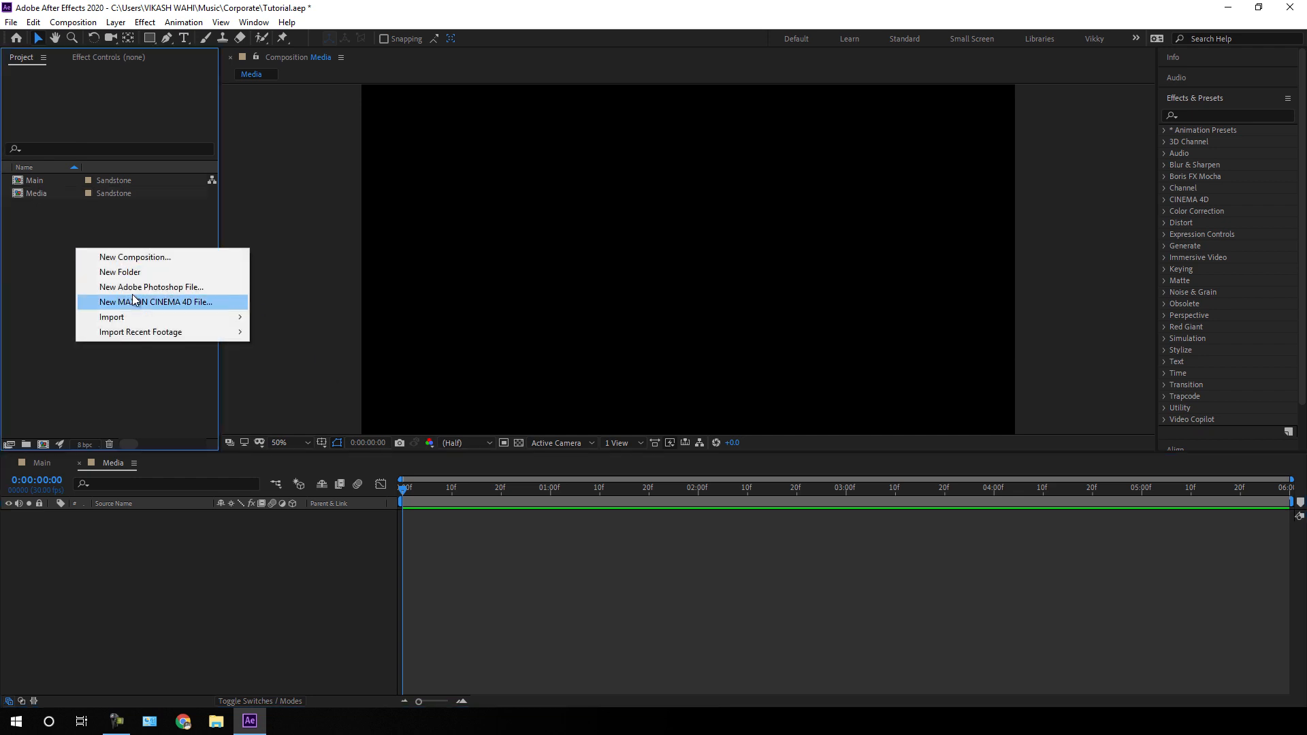
pyautogui.moveTo(132, 318)
pyautogui.click(338, 316)
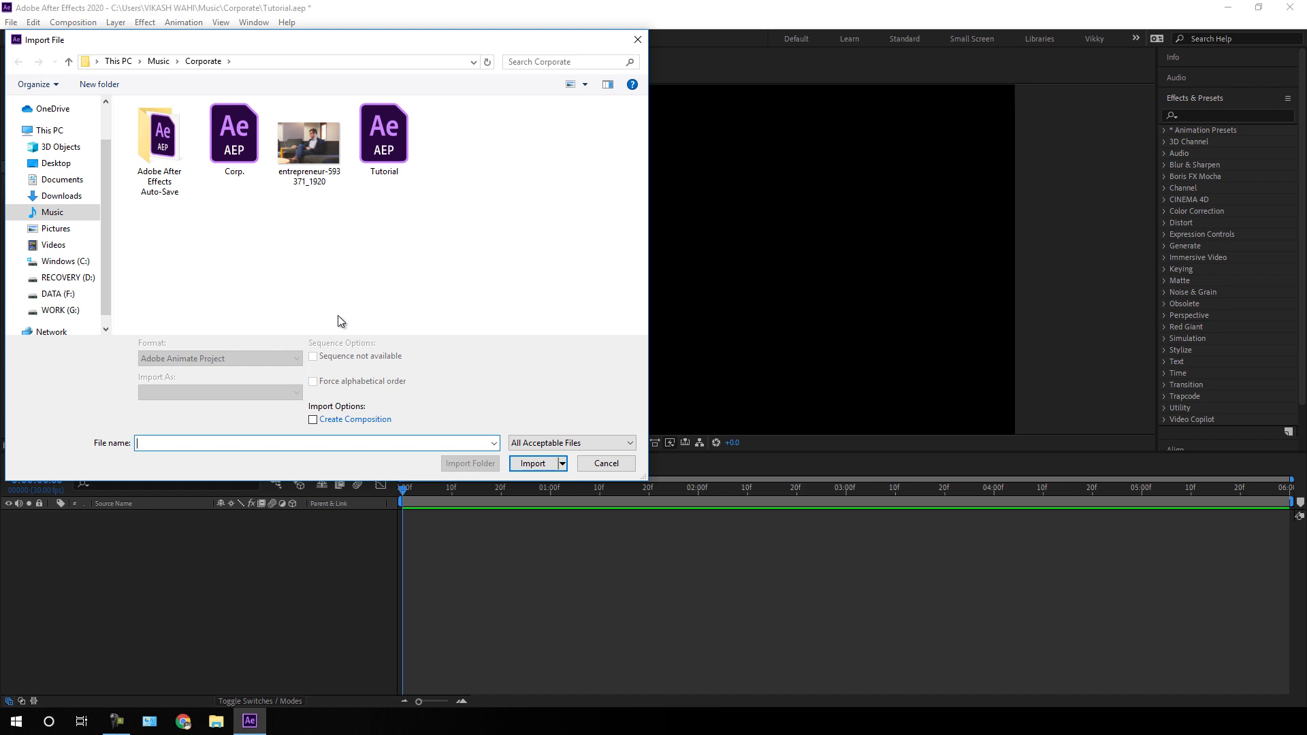
pyautogui.click(316, 160)
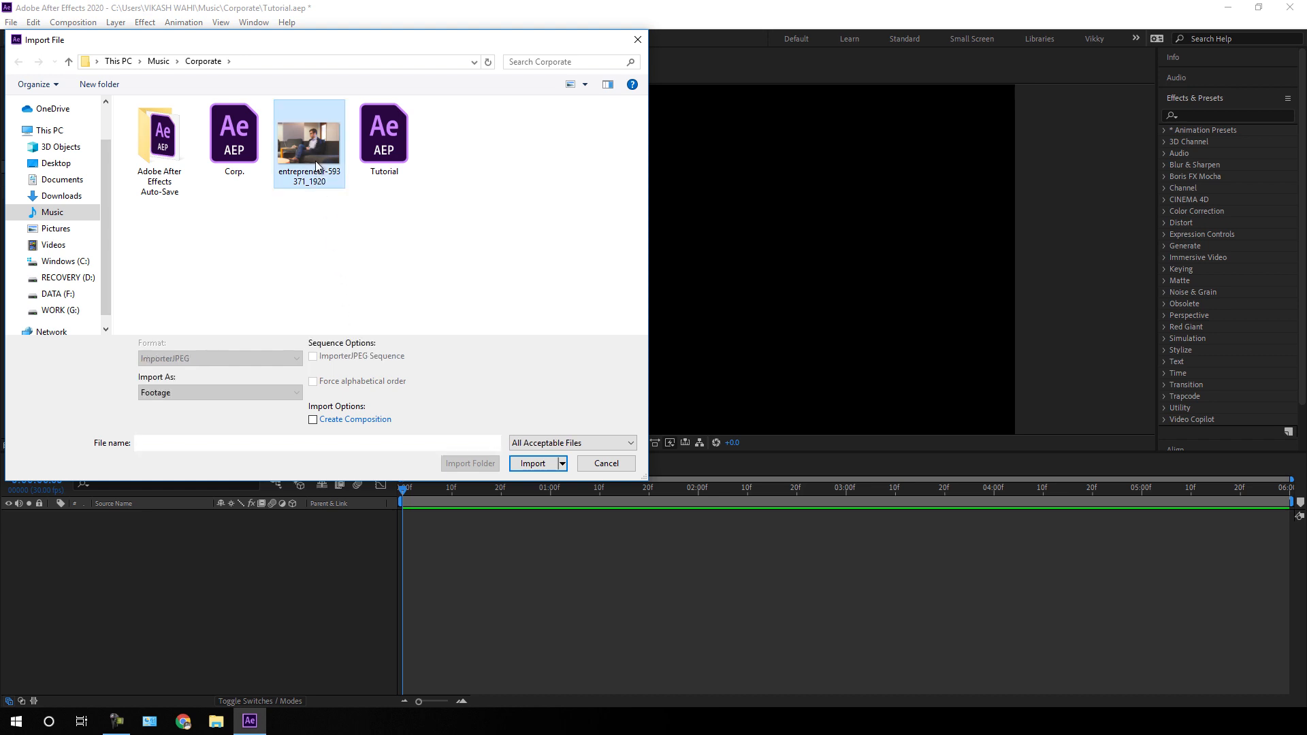
pyautogui.click(533, 463)
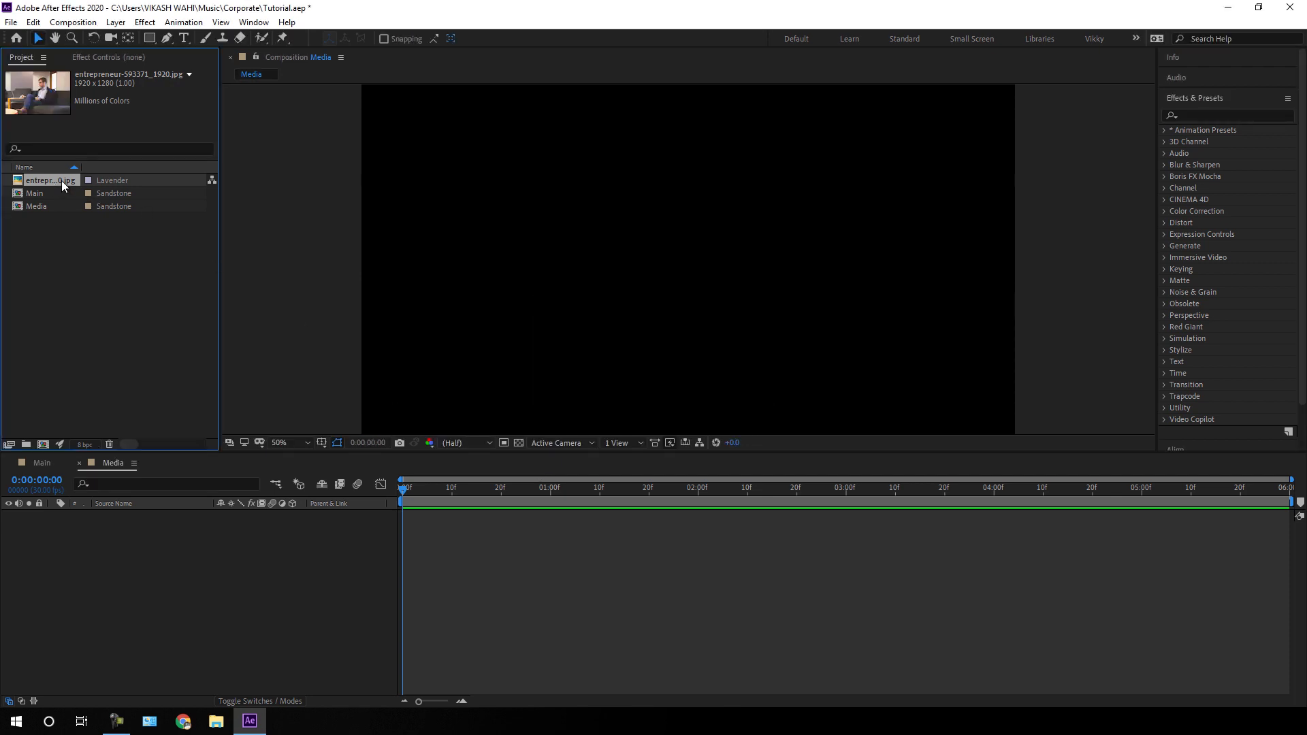
pyautogui.moveTo(61, 181); pyautogui.dragTo(141, 524)
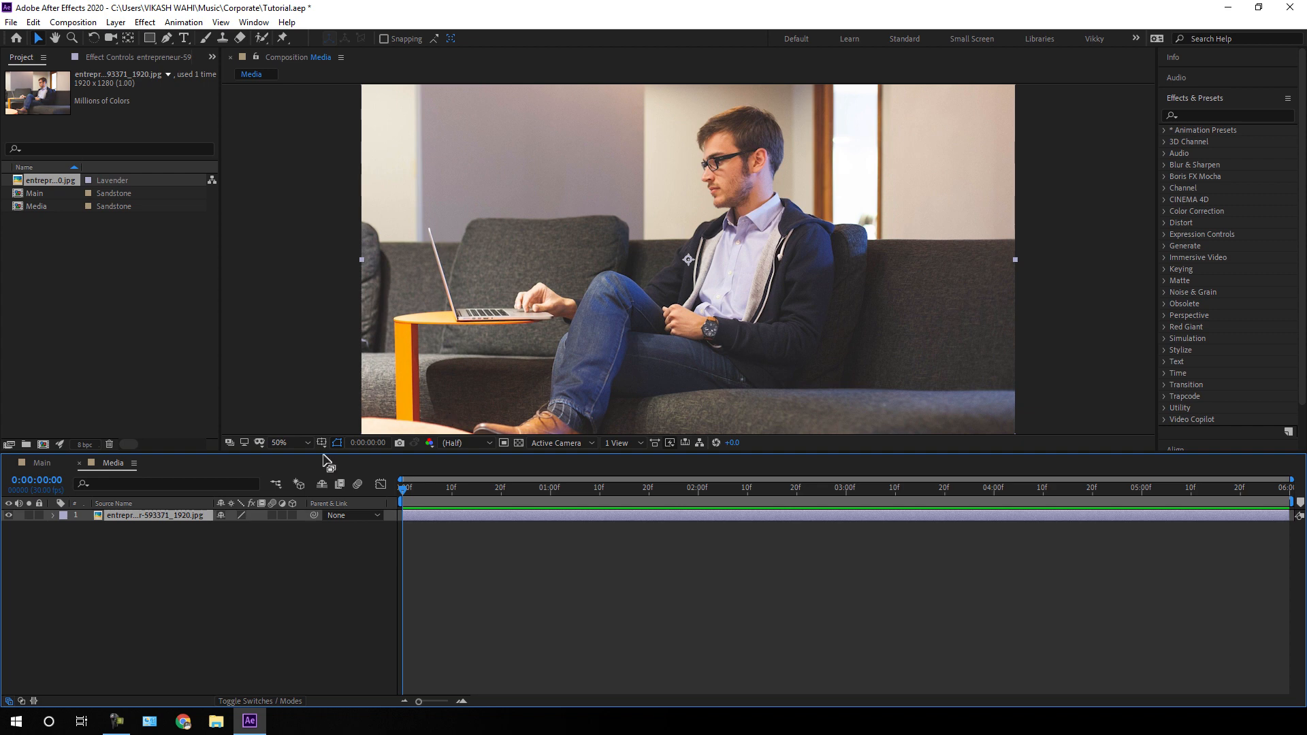
# - Add the Media composition as a layer in the Main composition
pyautogui.click(42, 463)
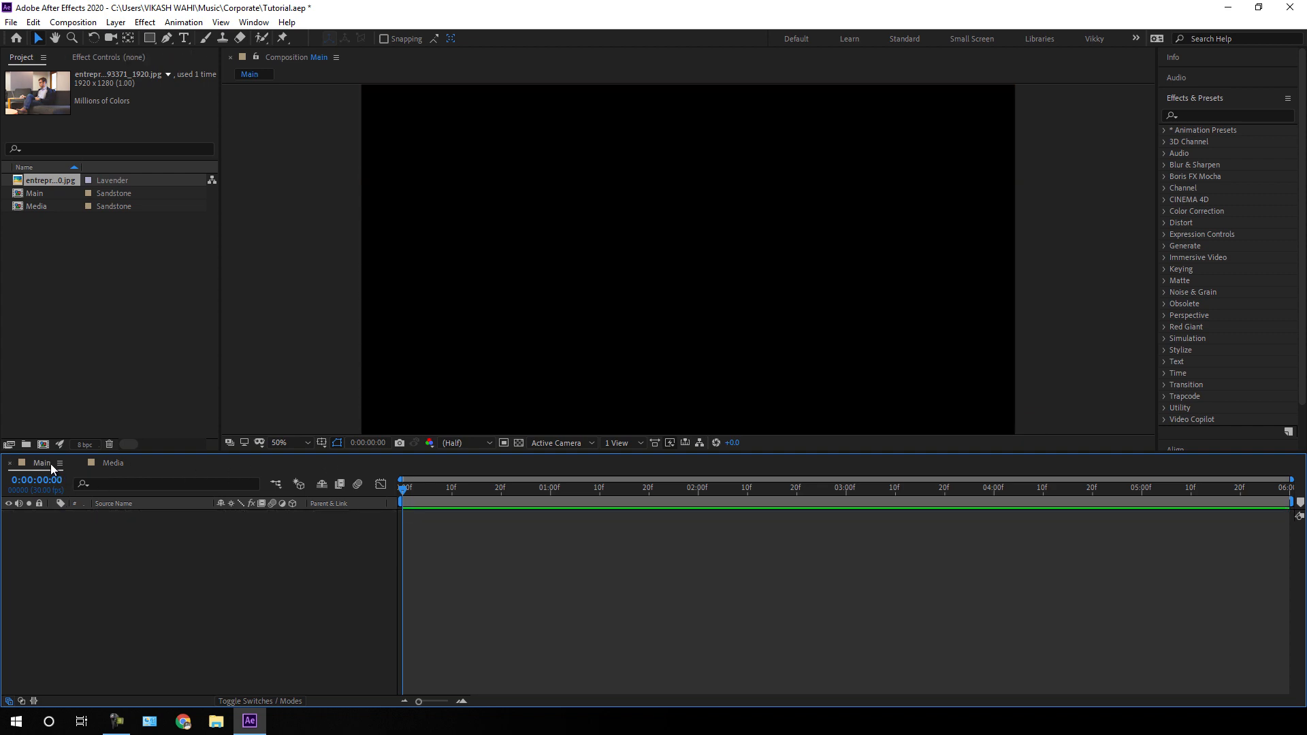
pyautogui.click(48, 207)
pyautogui.moveTo(45, 206); pyautogui.dragTo(158, 529)
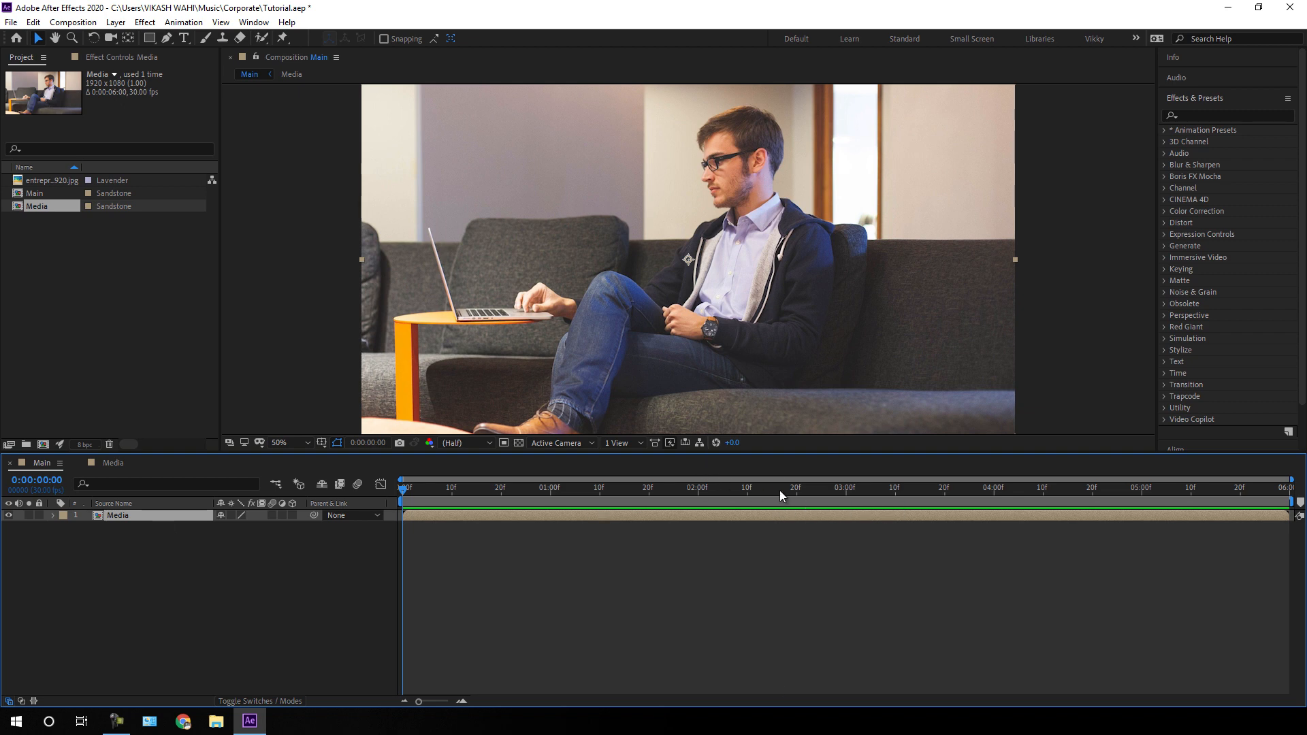
# - Add a 100% scale keyframe to the Media layer at 0:00:05:29
pyautogui.moveTo(779, 490); pyautogui.dragTo(1287, 489)
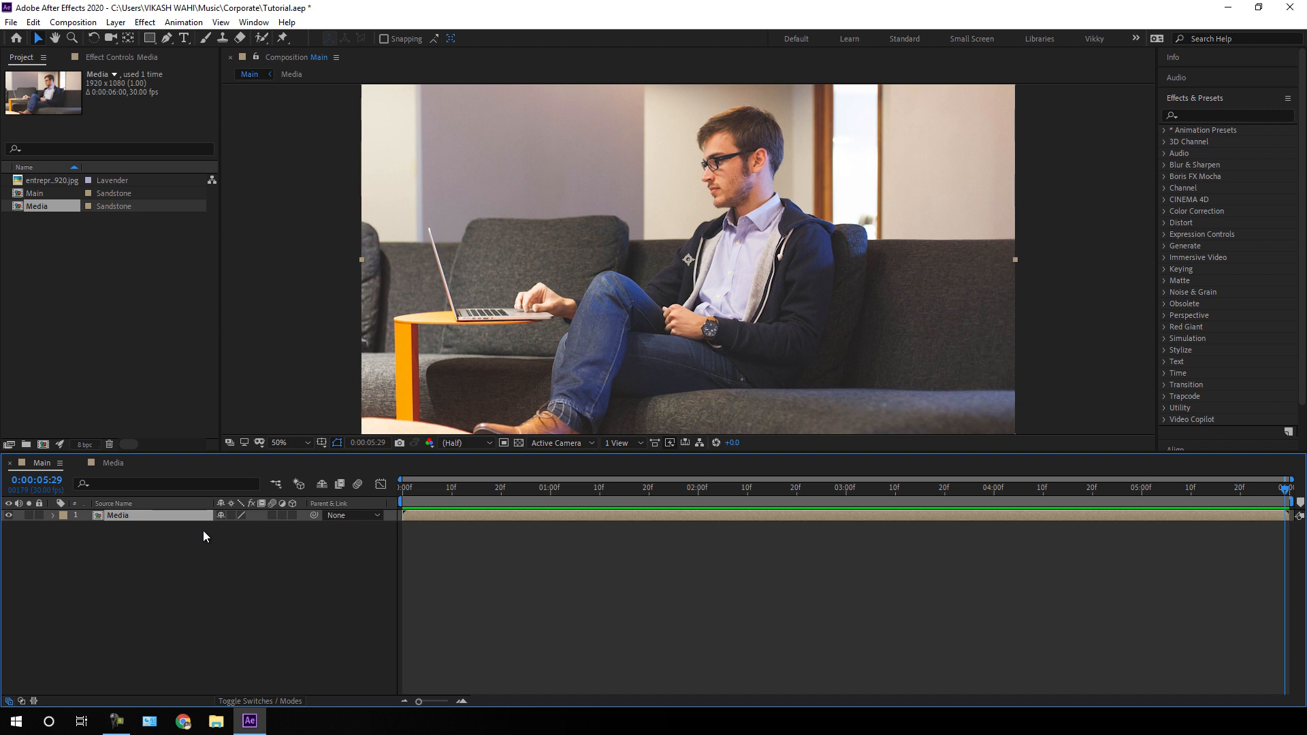
pyautogui.press('s')
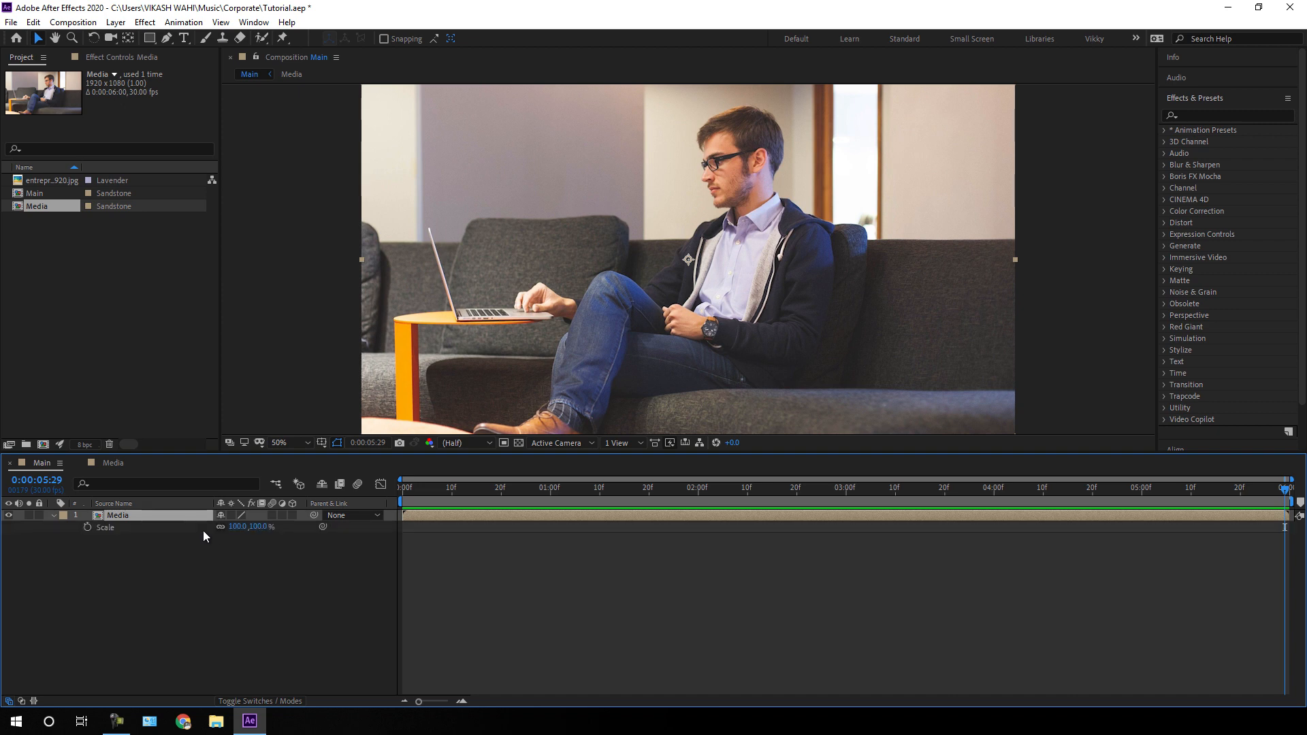
pyautogui.click(88, 527)
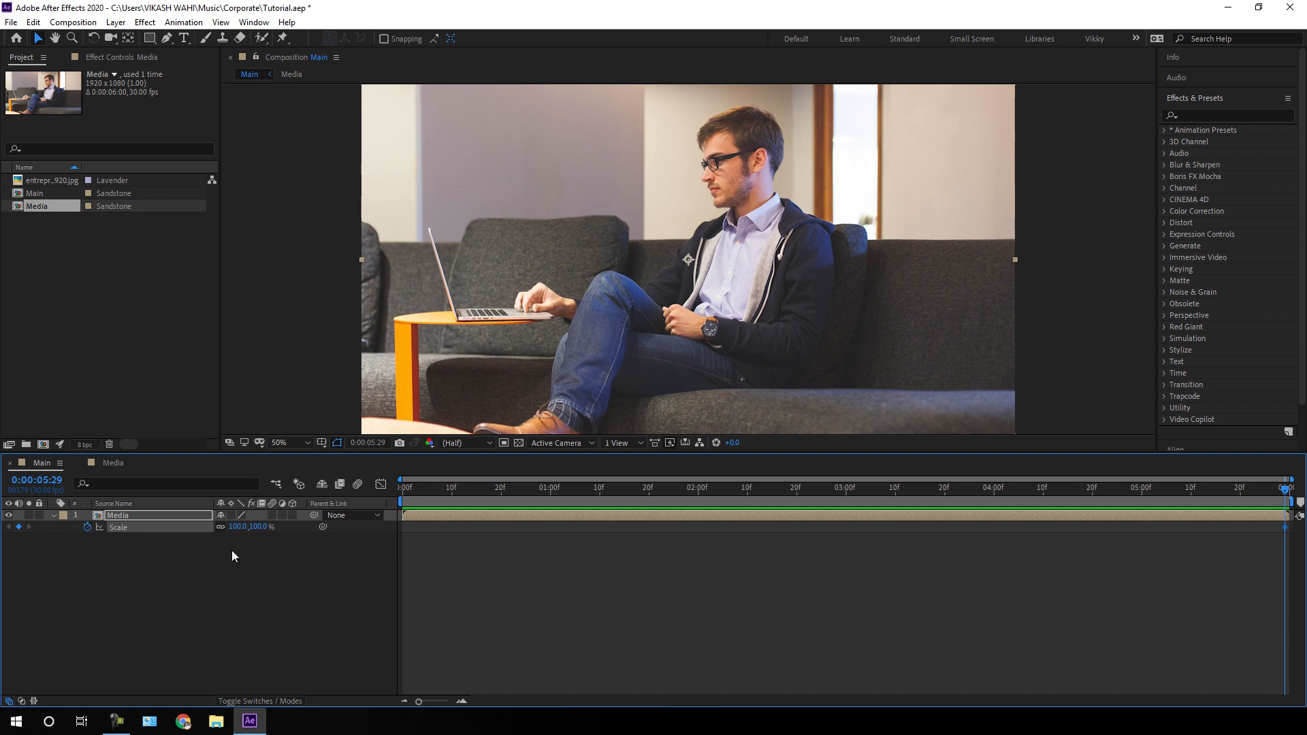
# - Set the Media layer's scale to 120% at 0:00:00:00, scrub through the zoom animation and collapse the layer's properties
pyautogui.moveTo(479, 491); pyautogui.dragTo(382, 495)
pyautogui.click(258, 527)
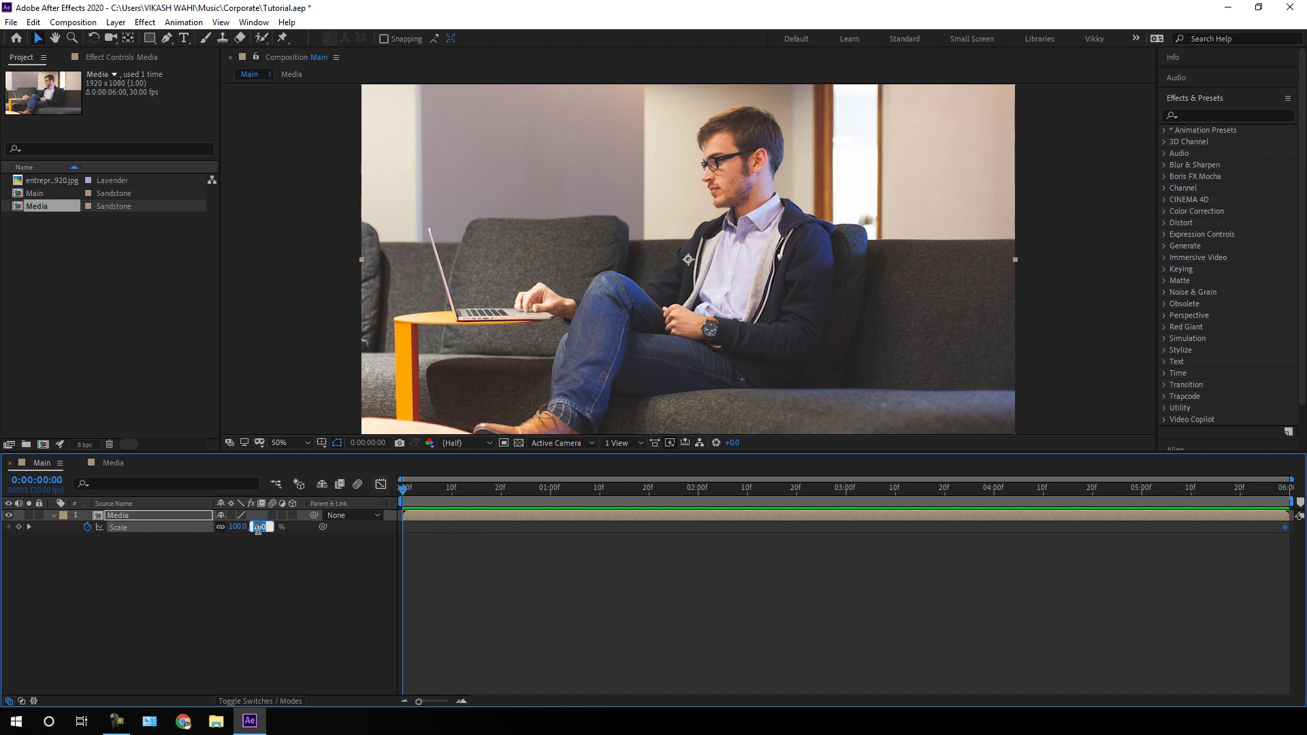
pyautogui.write('120')
pyautogui.press('Return')
pyautogui.moveTo(409, 495); pyautogui.dragTo(690, 484)
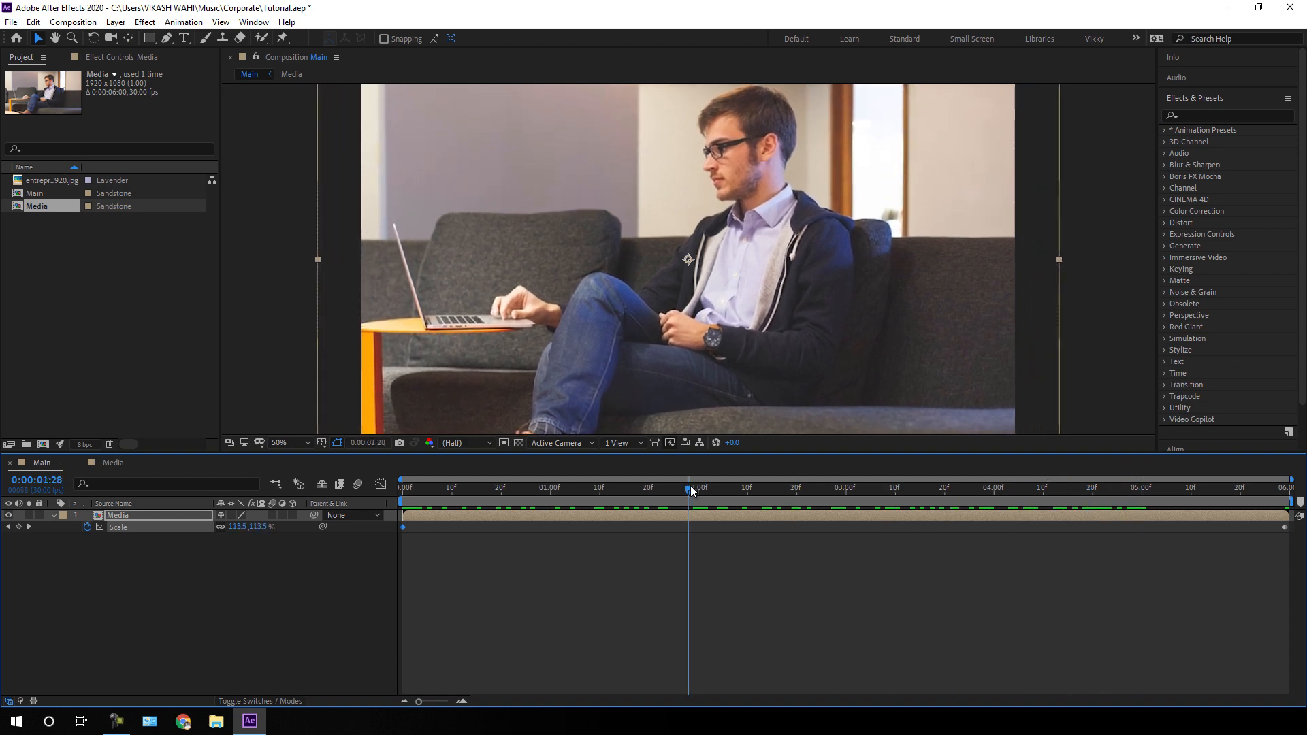
pyautogui.click(52, 516)
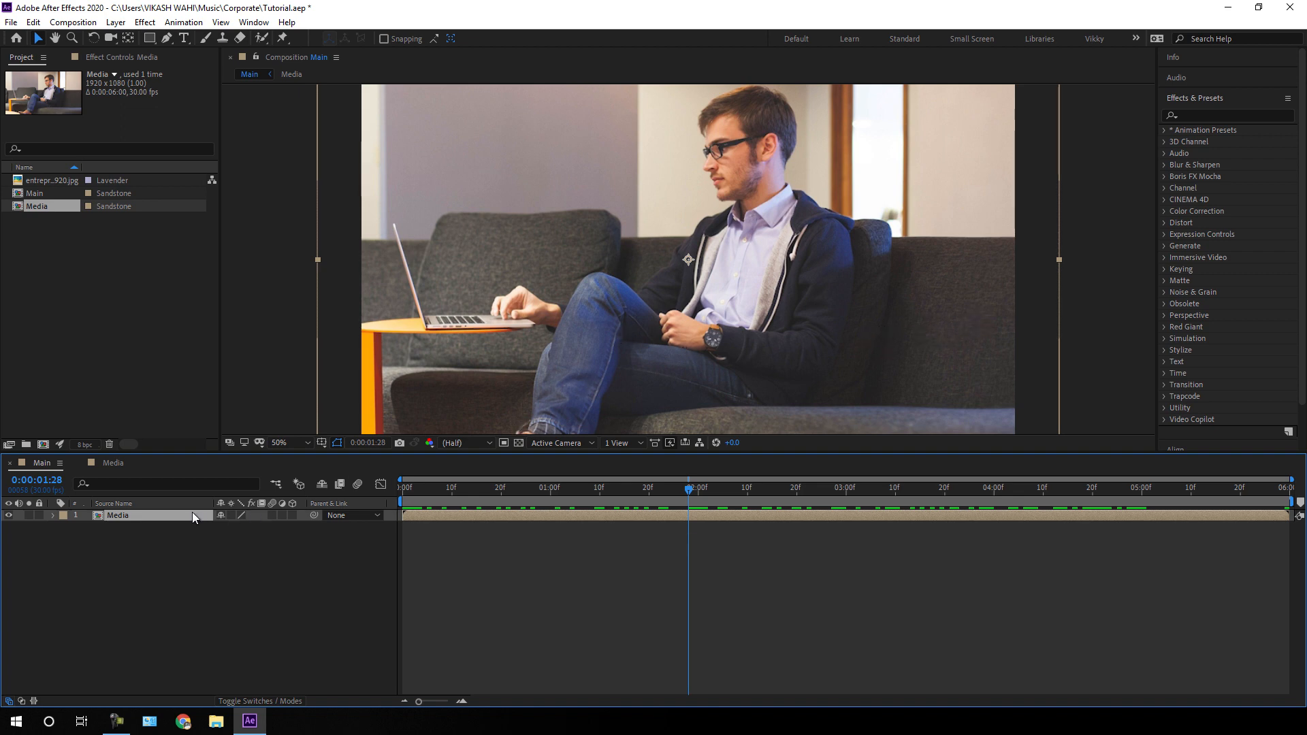
# - Nudge the Media layer horizontally to the right until an empty strip is exposed along the frame's left edge
pyautogui.hotkey('shift', 'Right')
pyautogui.hotkey('shift', 'Right')
pyautogui.hotkey('shift', 'Right')
pyautogui.hotkey('shift', 'Right')
pyautogui.hotkey('shift', 'Right')
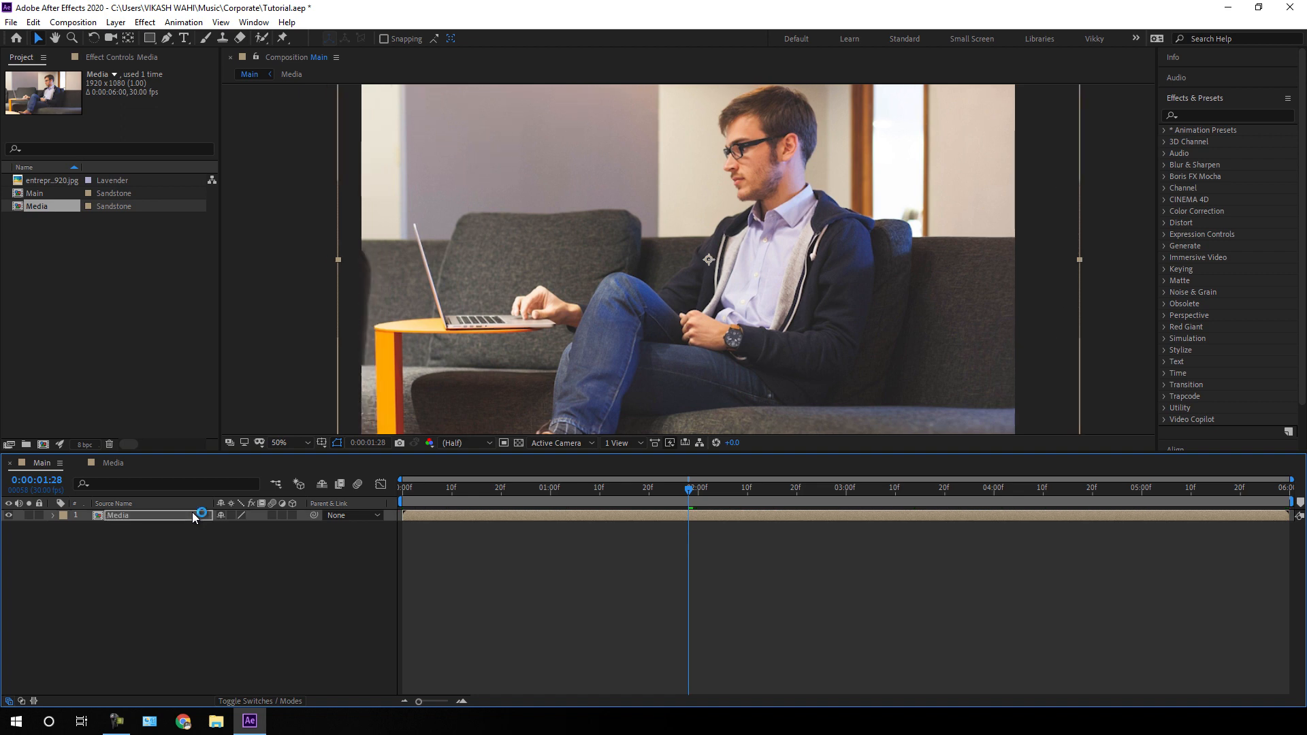
pyautogui.hotkey('shift', 'Right')
pyautogui.hotkey('shift', 'Right')
pyautogui.hotkey('shift', 'Right')
pyautogui.hotkey('shift', 'Right')
pyautogui.hotkey('shift', 'Right')
pyautogui.hotkey('shift', 'Right')
pyautogui.hotkey('shift', 'Right')
pyautogui.hotkey('shift', 'Right')
pyautogui.hotkey('shift', 'Right')
pyautogui.hotkey('shift', 'Right')
pyautogui.hotkey('shift', 'Right')
pyautogui.hotkey('shift', 'Right')
pyautogui.hotkey('shift', 'Right')
pyautogui.hotkey('shift', 'Right')
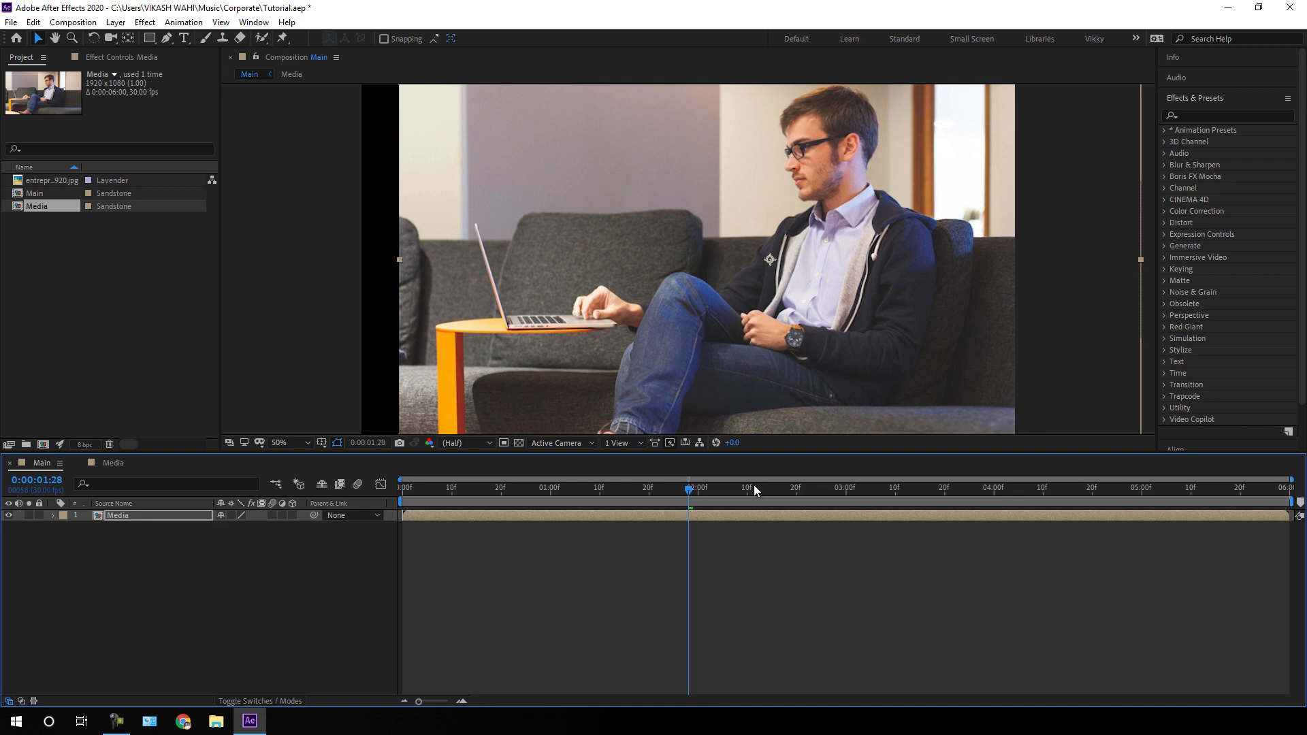
# - Preview the shifted Media layer and check the empty strip in the frame against the transparency grid
pyautogui.press('space')
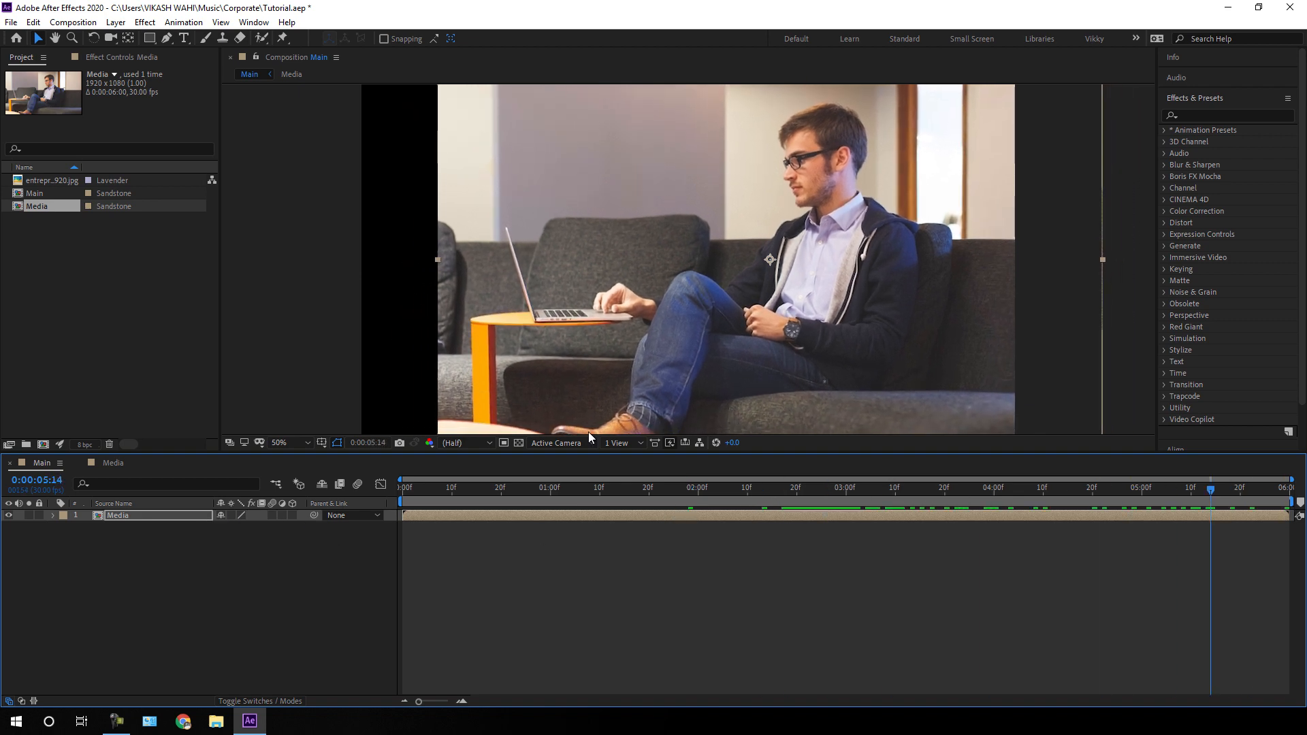
pyautogui.click(518, 443)
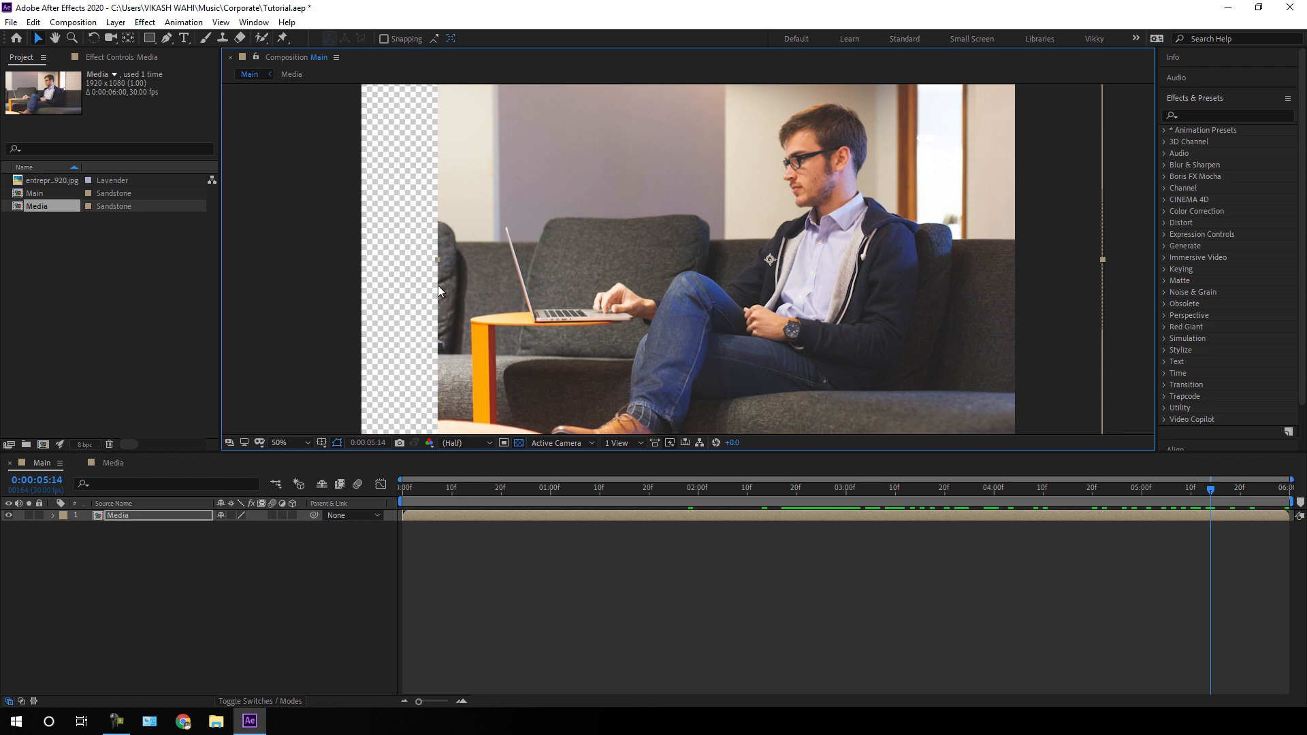
pyautogui.click(520, 442)
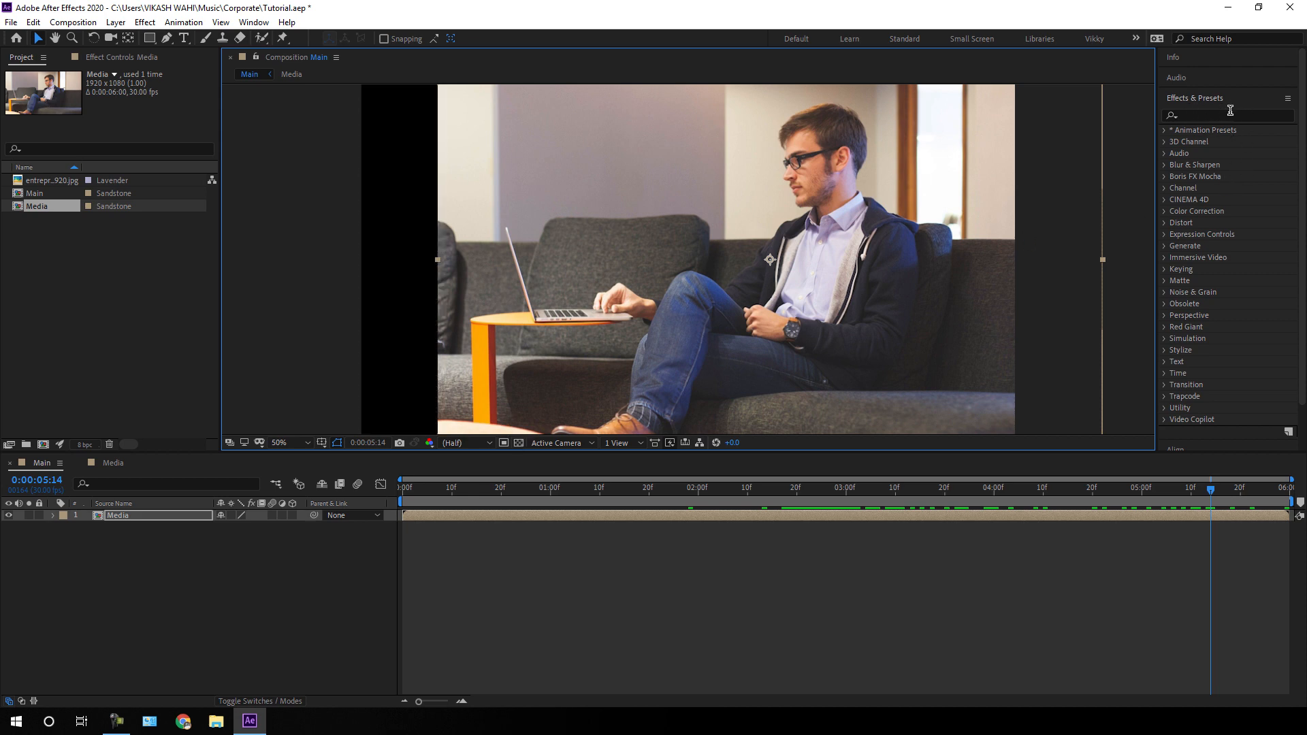
# - Search the effects for "motion" and apply Motion Tile to the Media layer
pyautogui.click(251, 24)
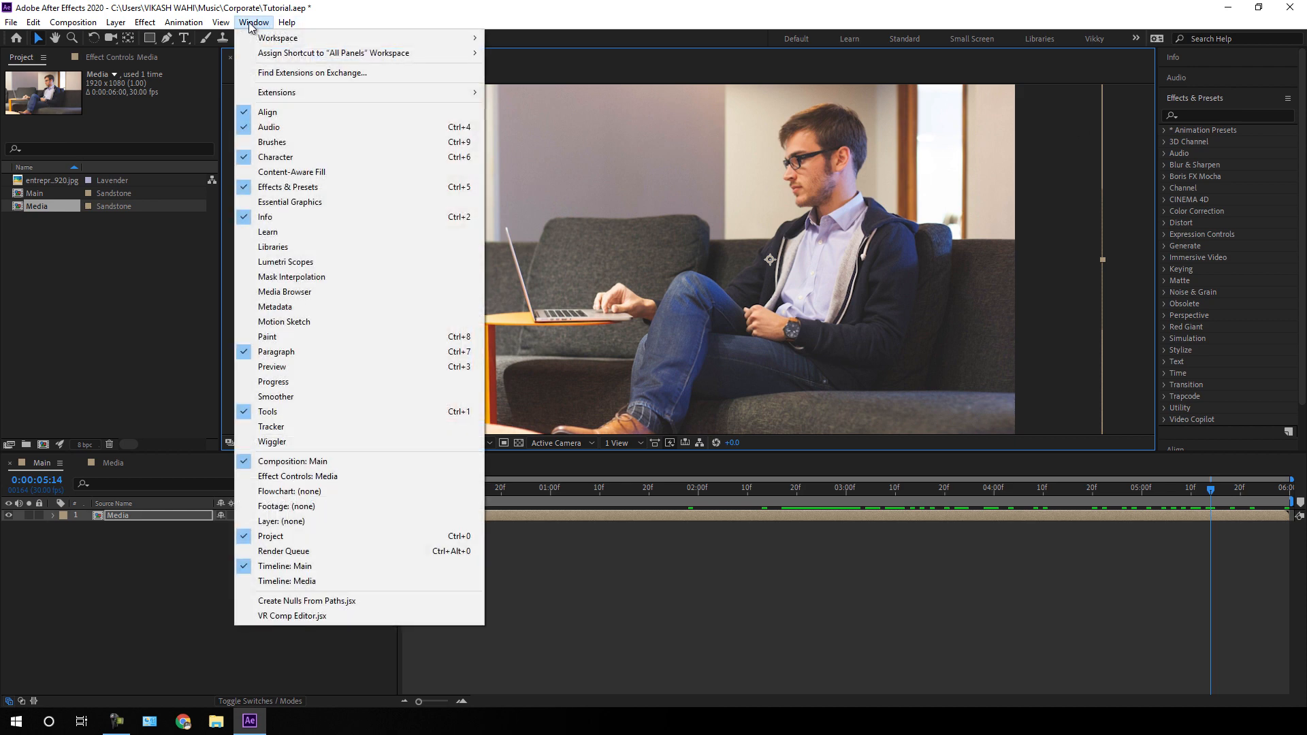
pyautogui.click(310, 191)
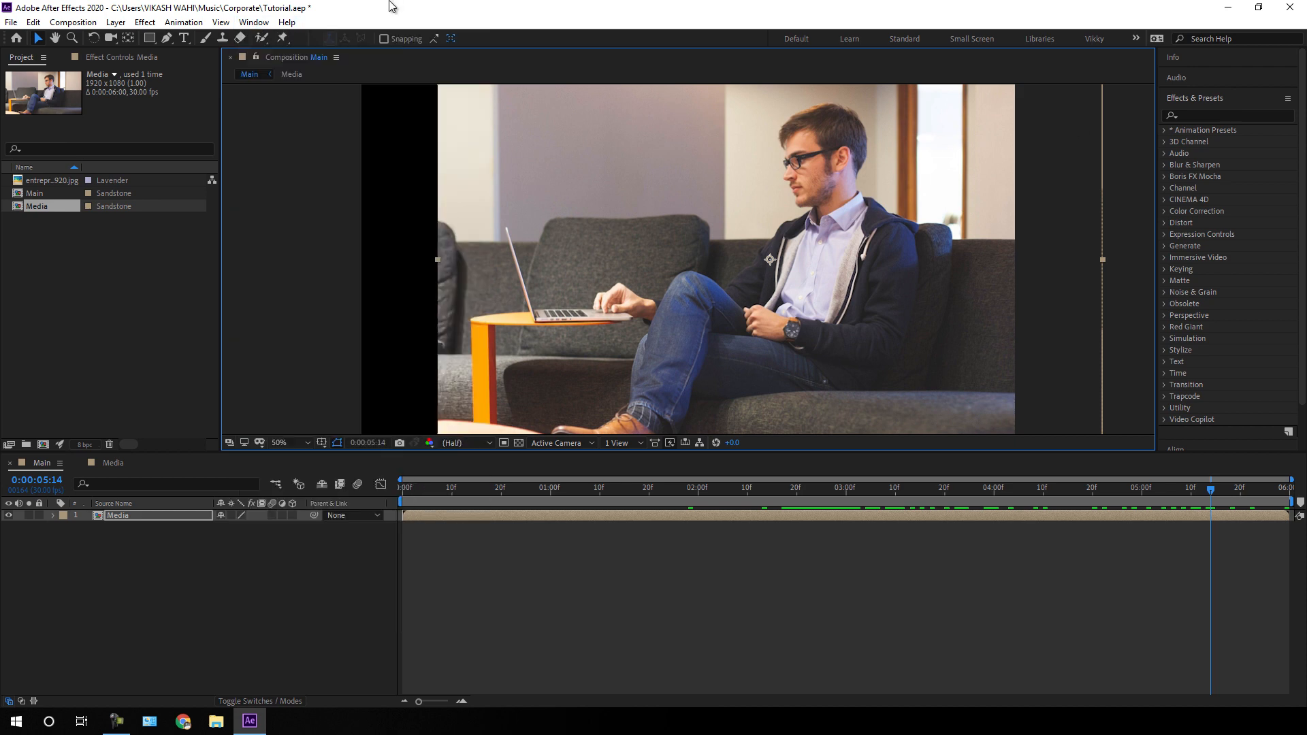
pyautogui.click(1206, 114)
pyautogui.write('motion')
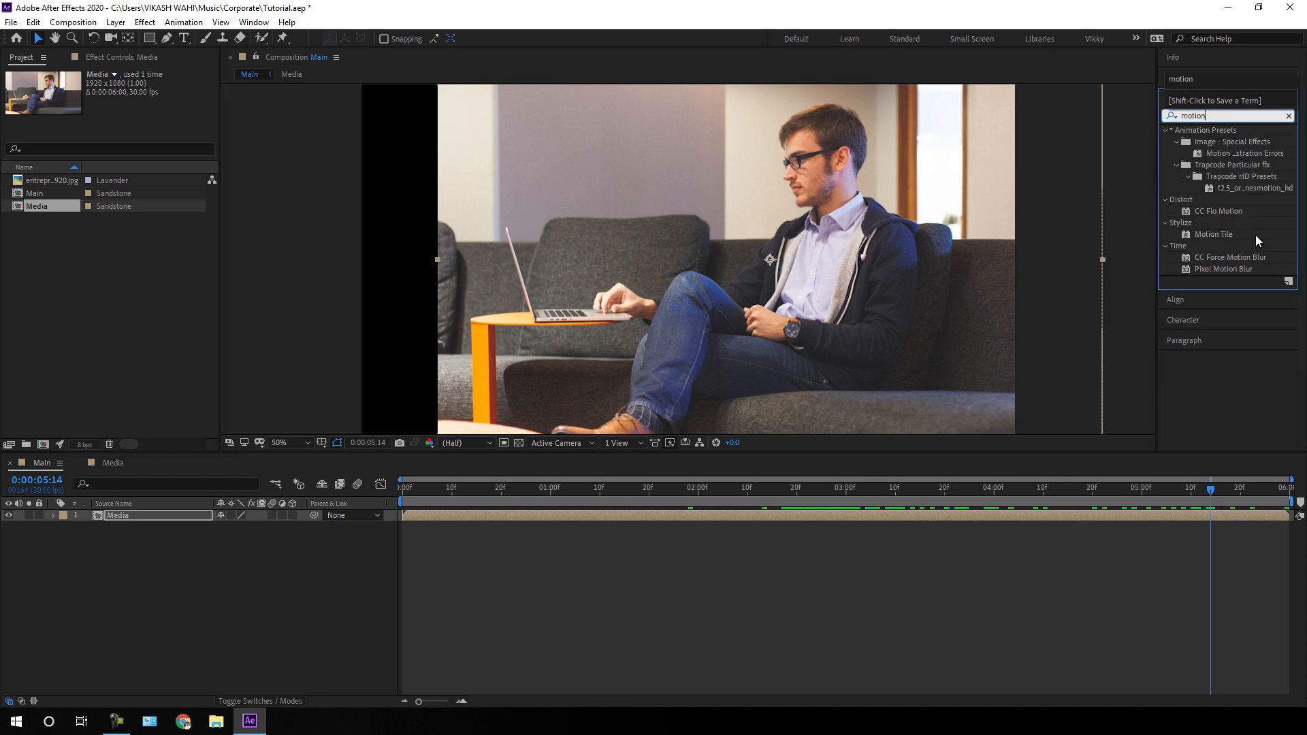
pyautogui.click(1216, 235)
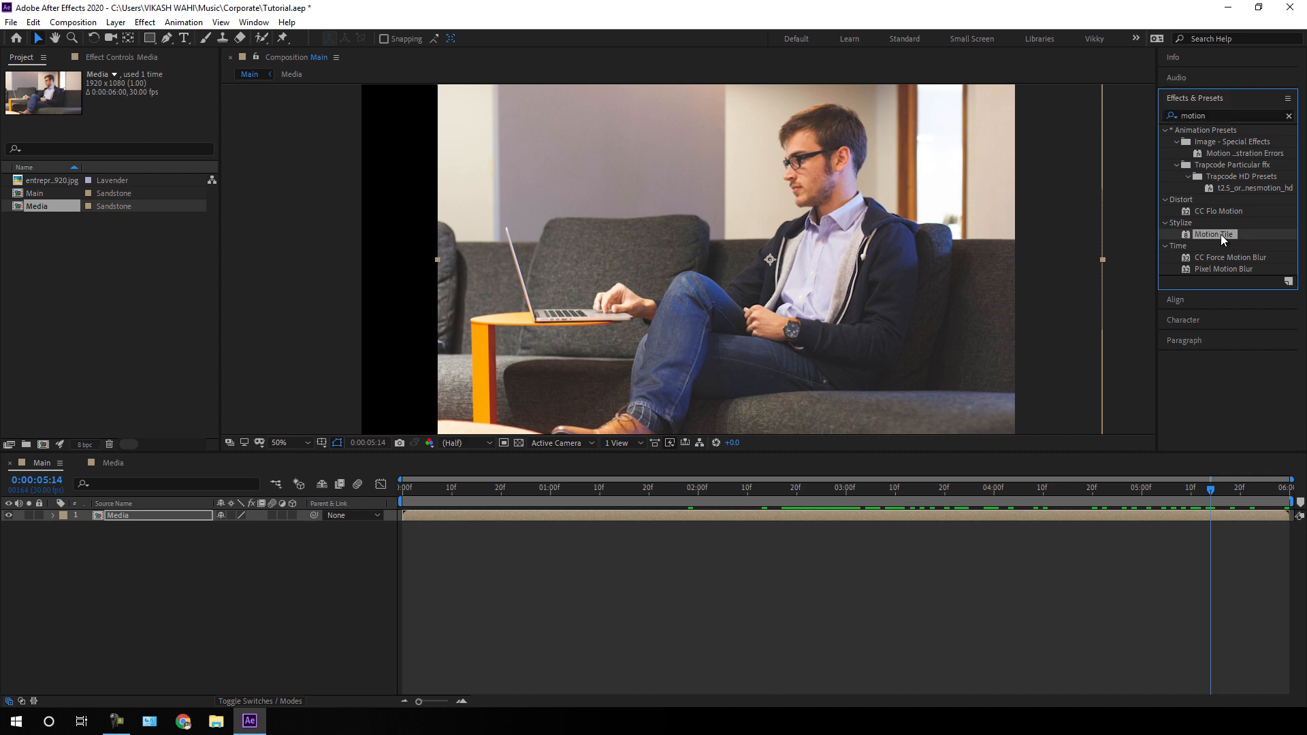
pyautogui.moveTo(1219, 234); pyautogui.dragTo(823, 283)
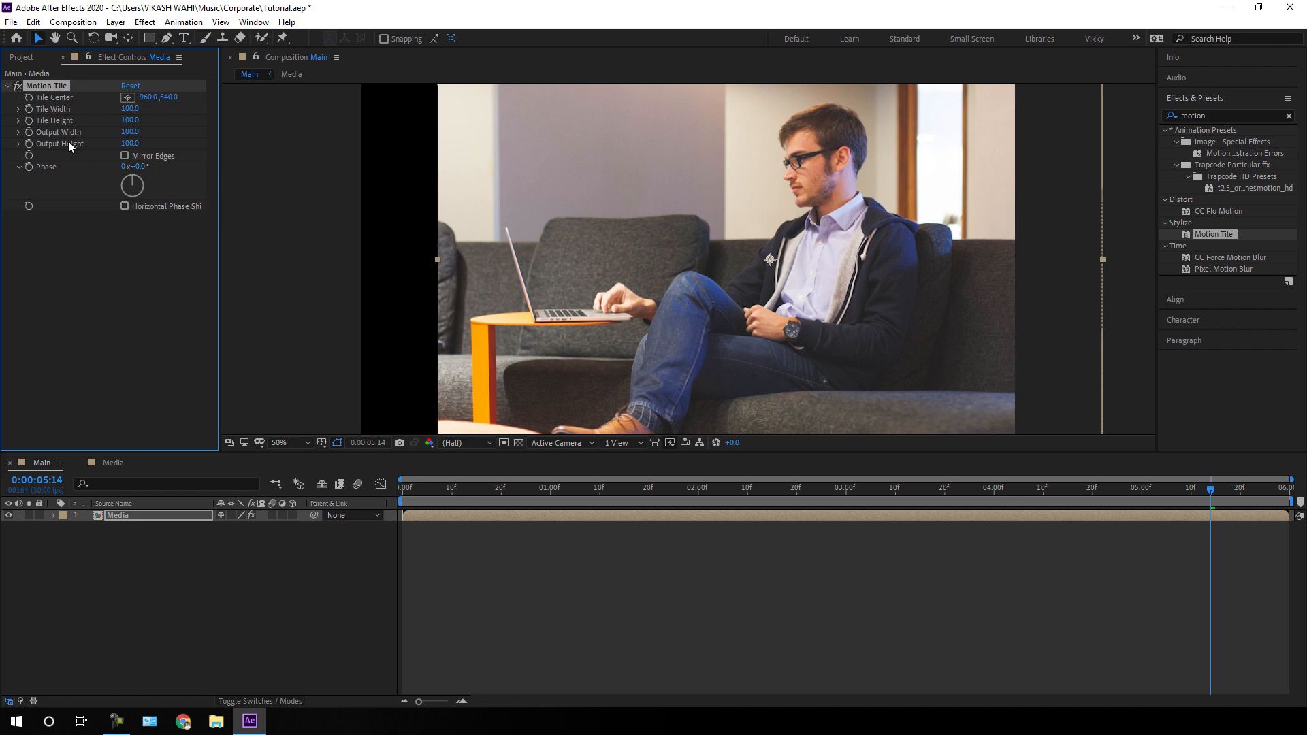
# - Set the Motion Tile output width to 200 and enable Mirror Edges, then deselect the layer
pyautogui.click(124, 132)
pyautogui.write('200')
pyautogui.press('Return')
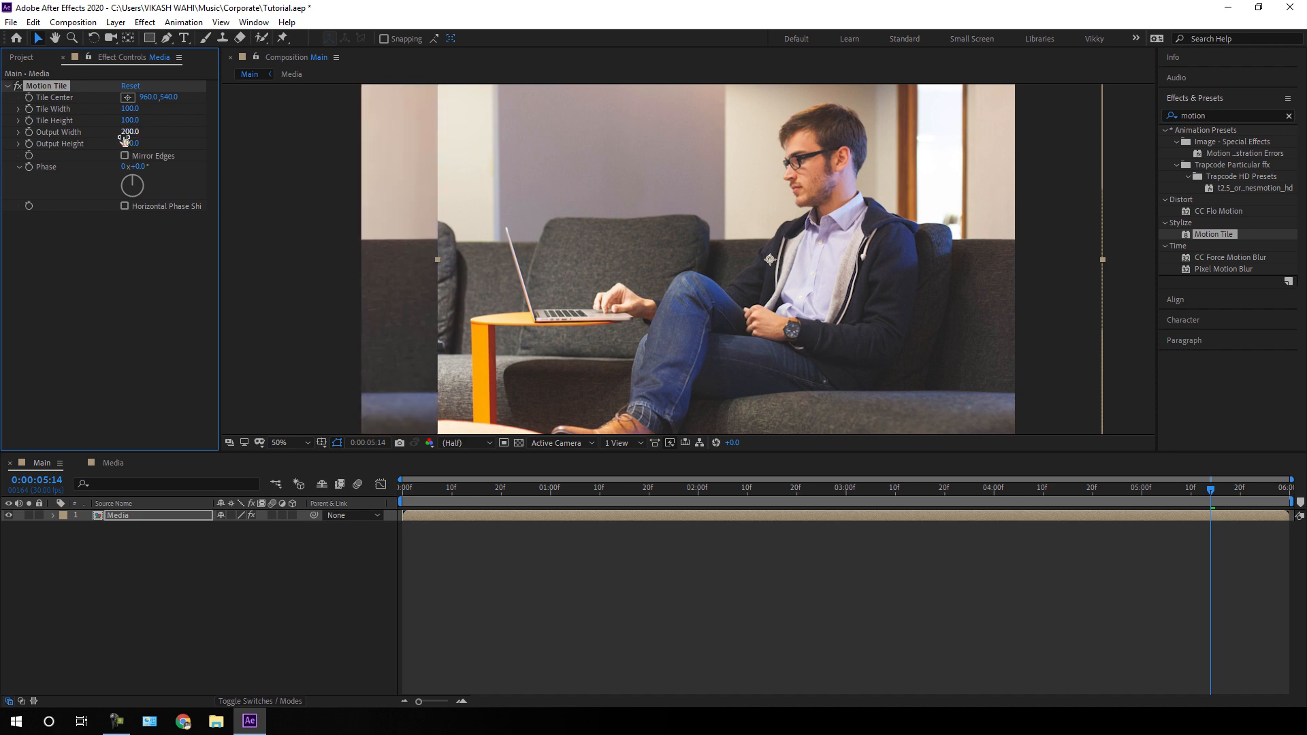
pyautogui.click(125, 156)
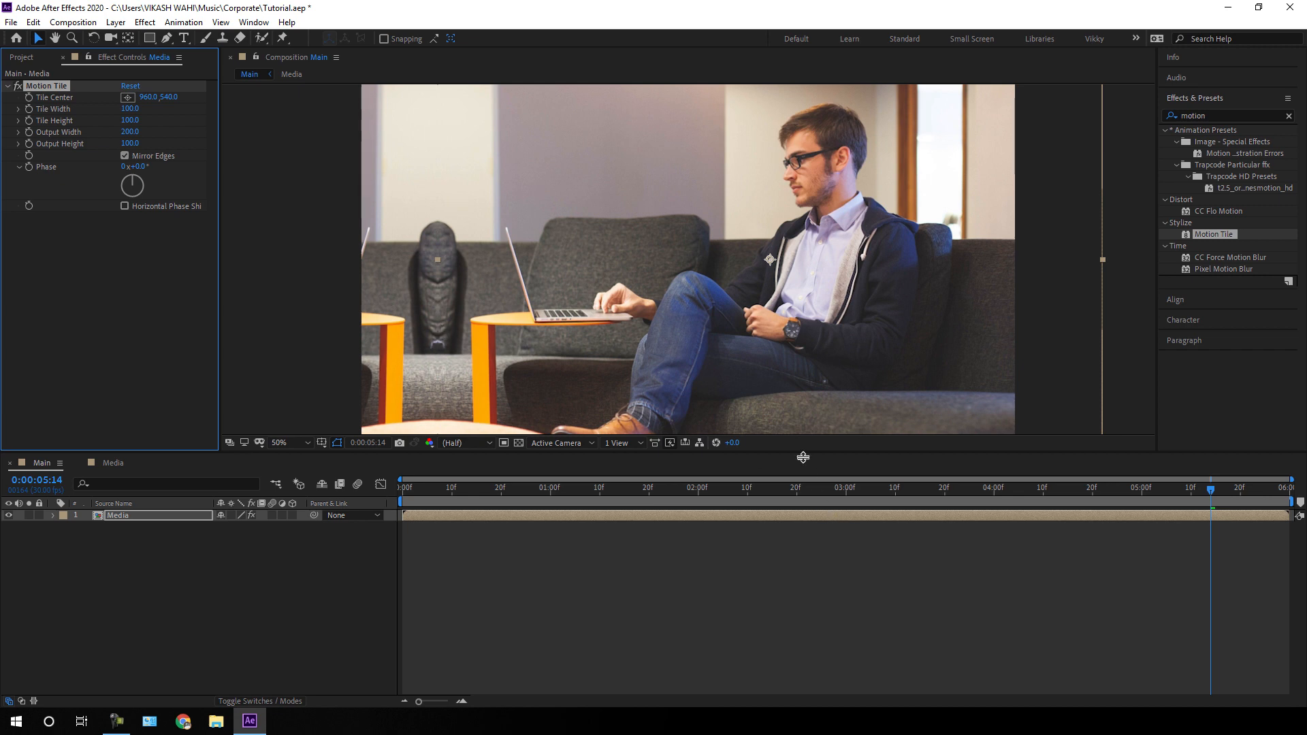
pyautogui.click(231, 594)
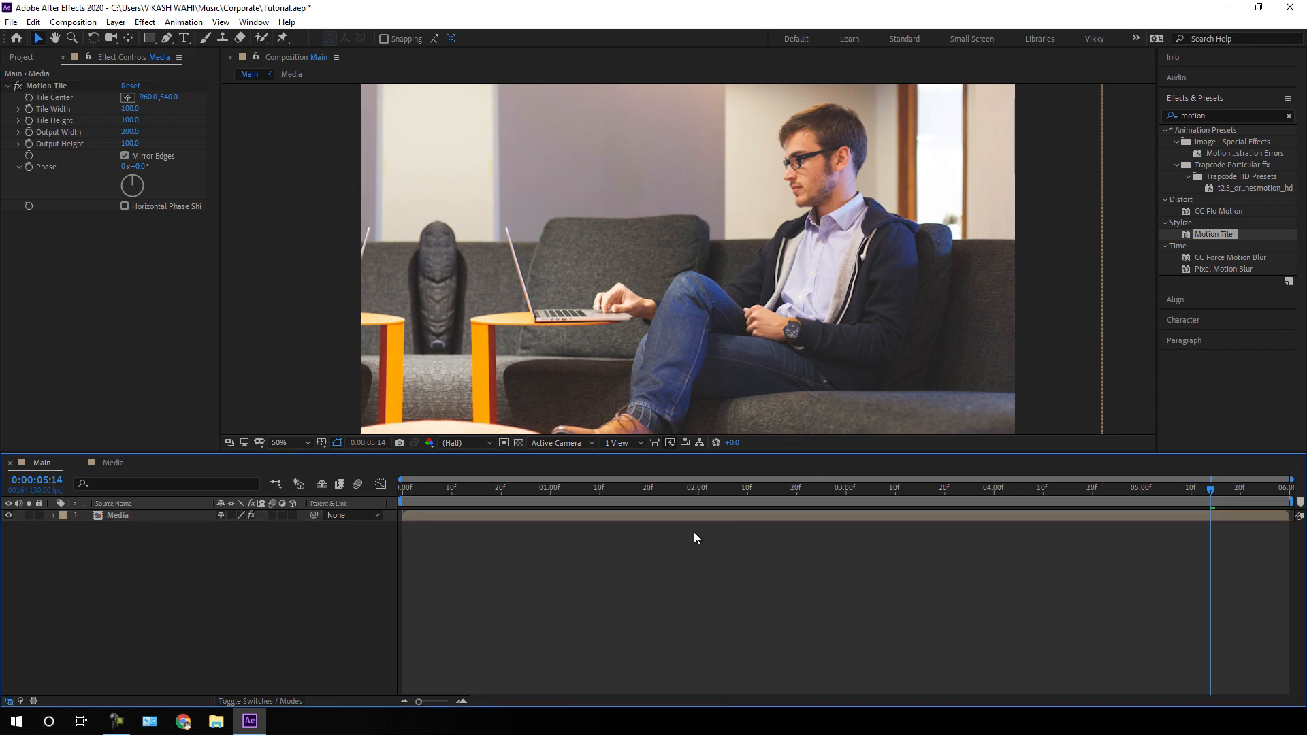
# - Rename the Media layer in the Main composition to Media 1 and duplicate it
pyautogui.click(155, 519)
pyautogui.rightClick(145, 517)
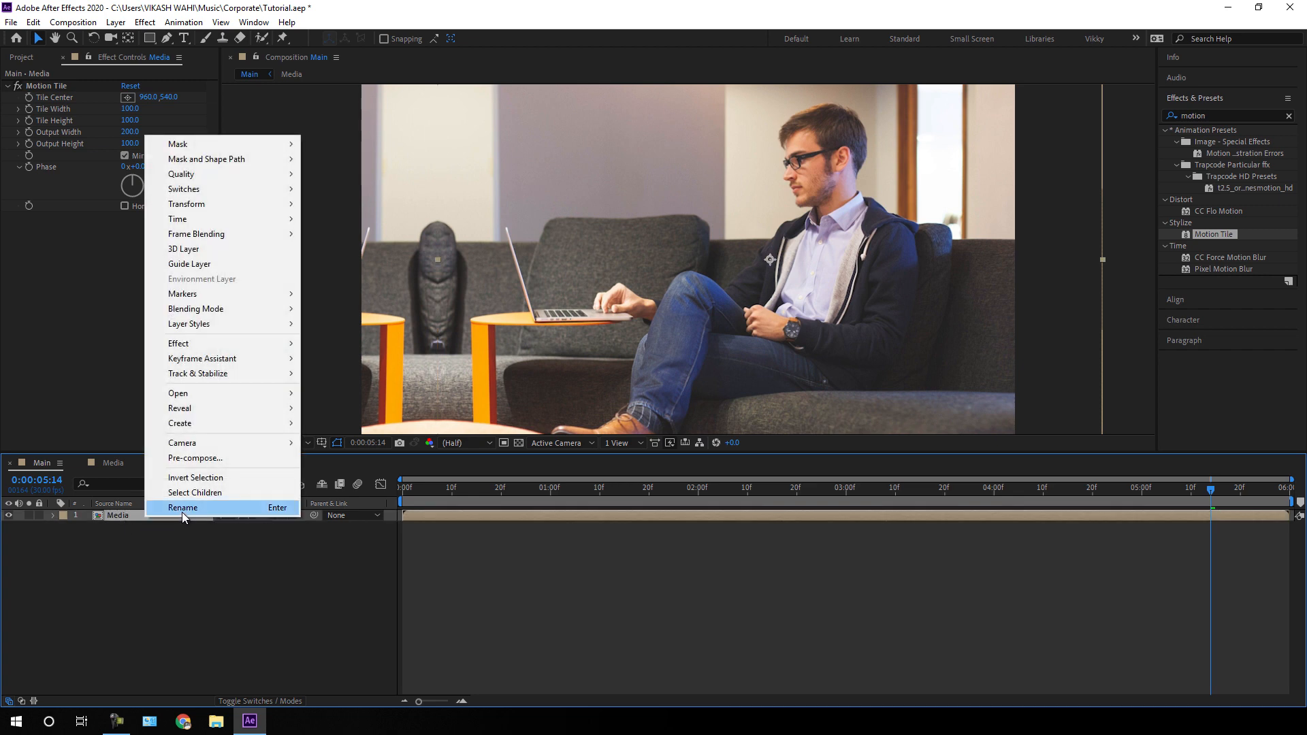
pyautogui.click(182, 511)
pyautogui.write('1')
pyautogui.press('Return')
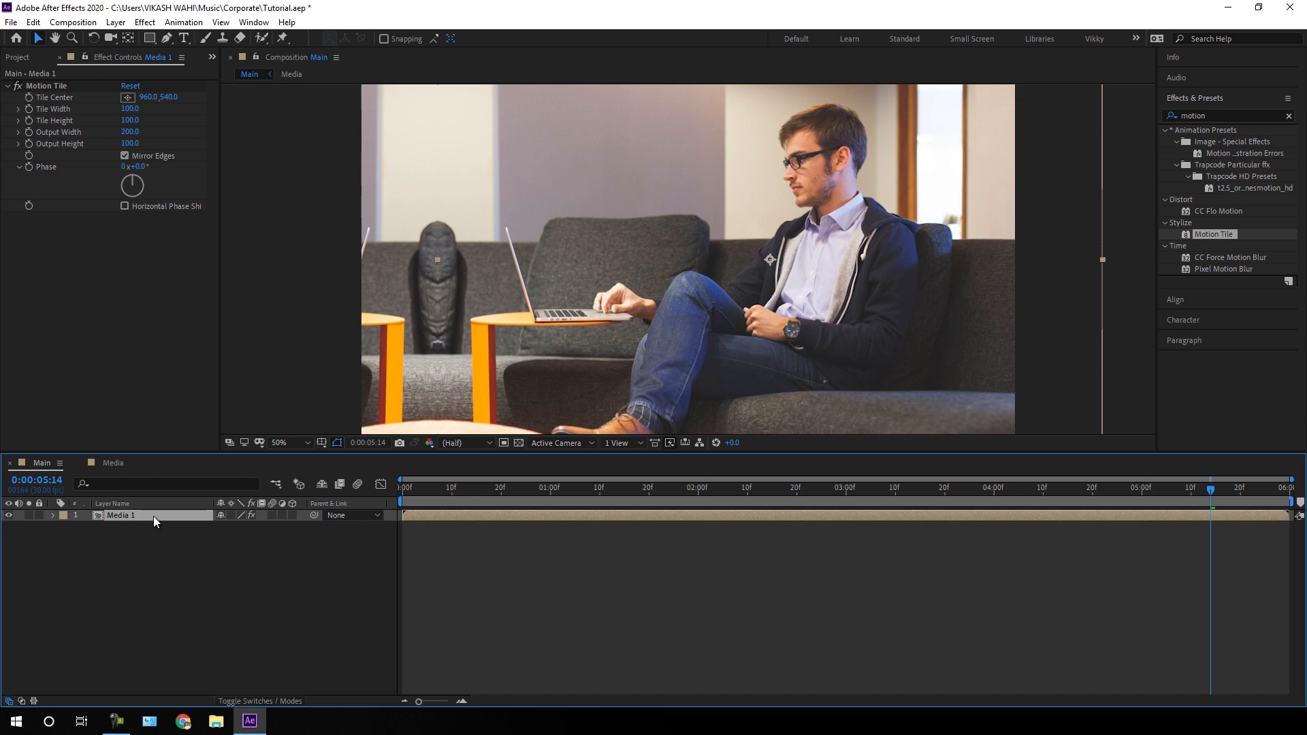
pyautogui.hotkey('ctrl', 'd')
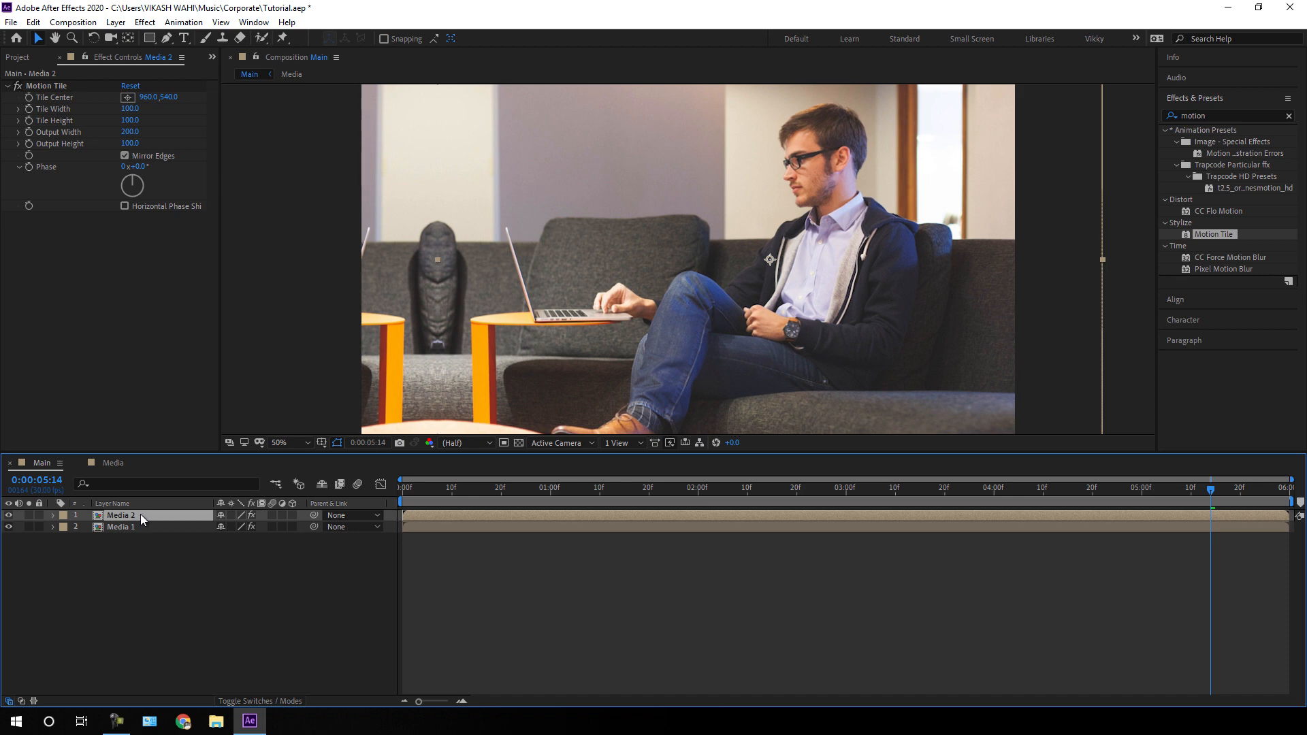
# - Search the effects for "tint" and apply Tint to the Media 2 layer
pyautogui.click(1285, 116)
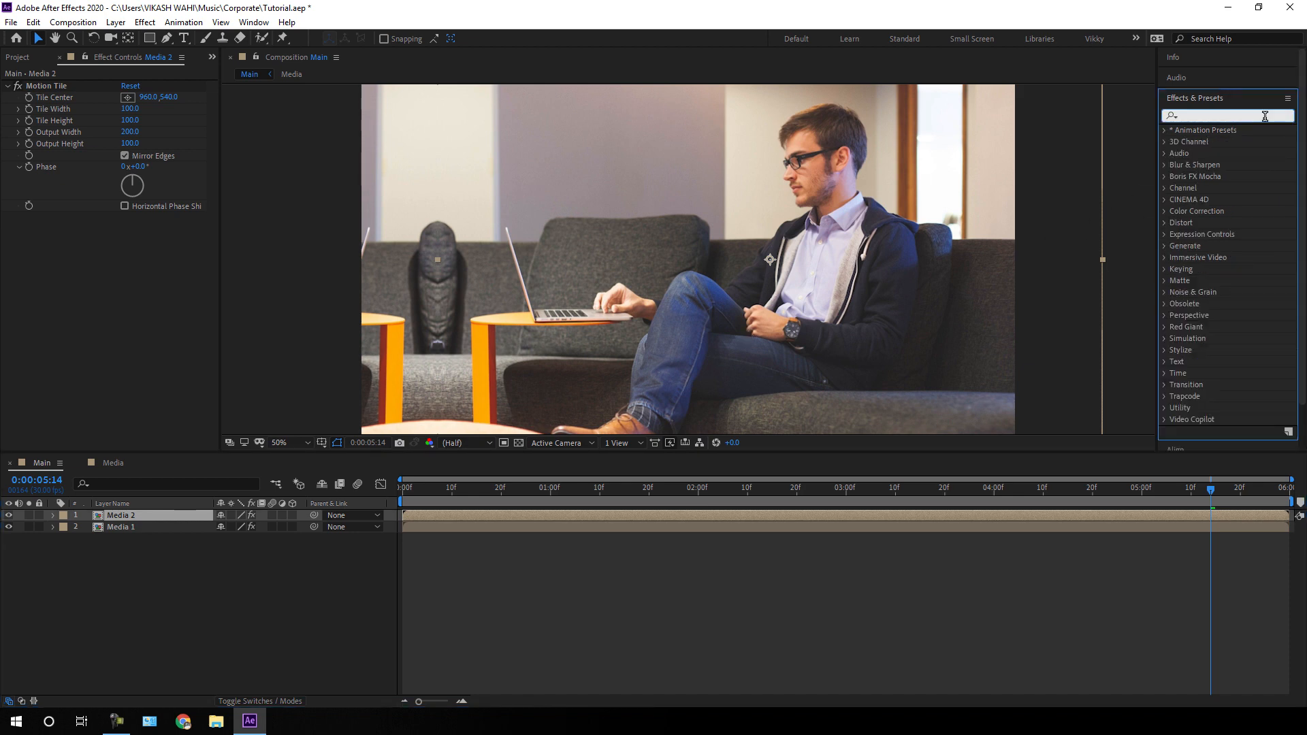
pyautogui.write('tint')
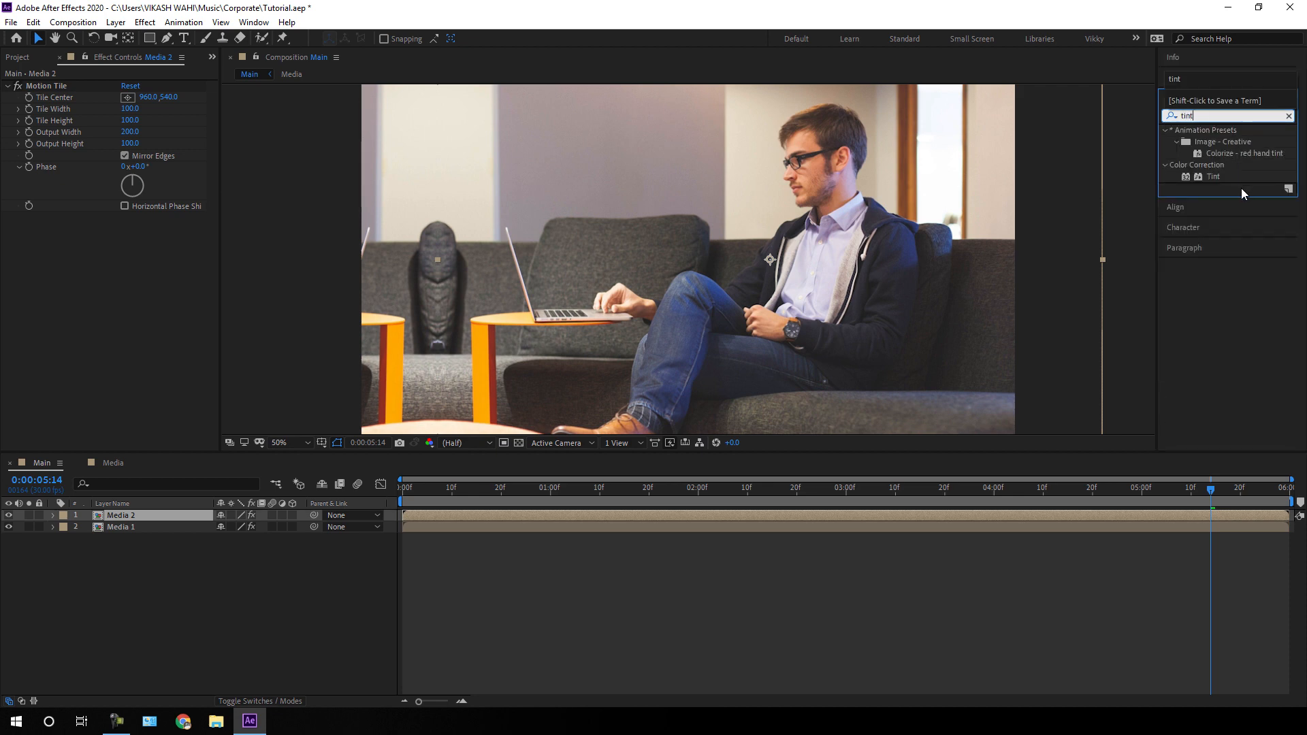
pyautogui.moveTo(1213, 177); pyautogui.dragTo(181, 514)
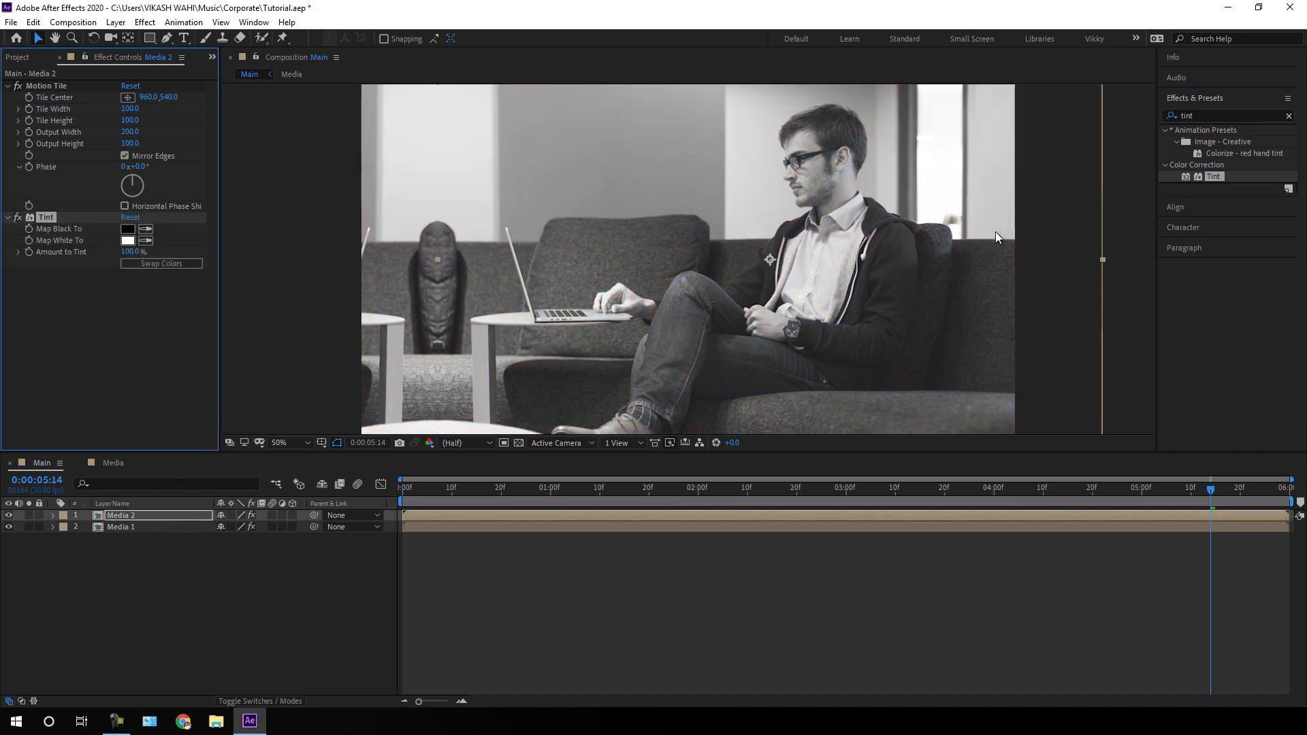
# - Apply Gaussian Blur to the Media 2 layer and set its blurriness to 50
pyautogui.click(1288, 116)
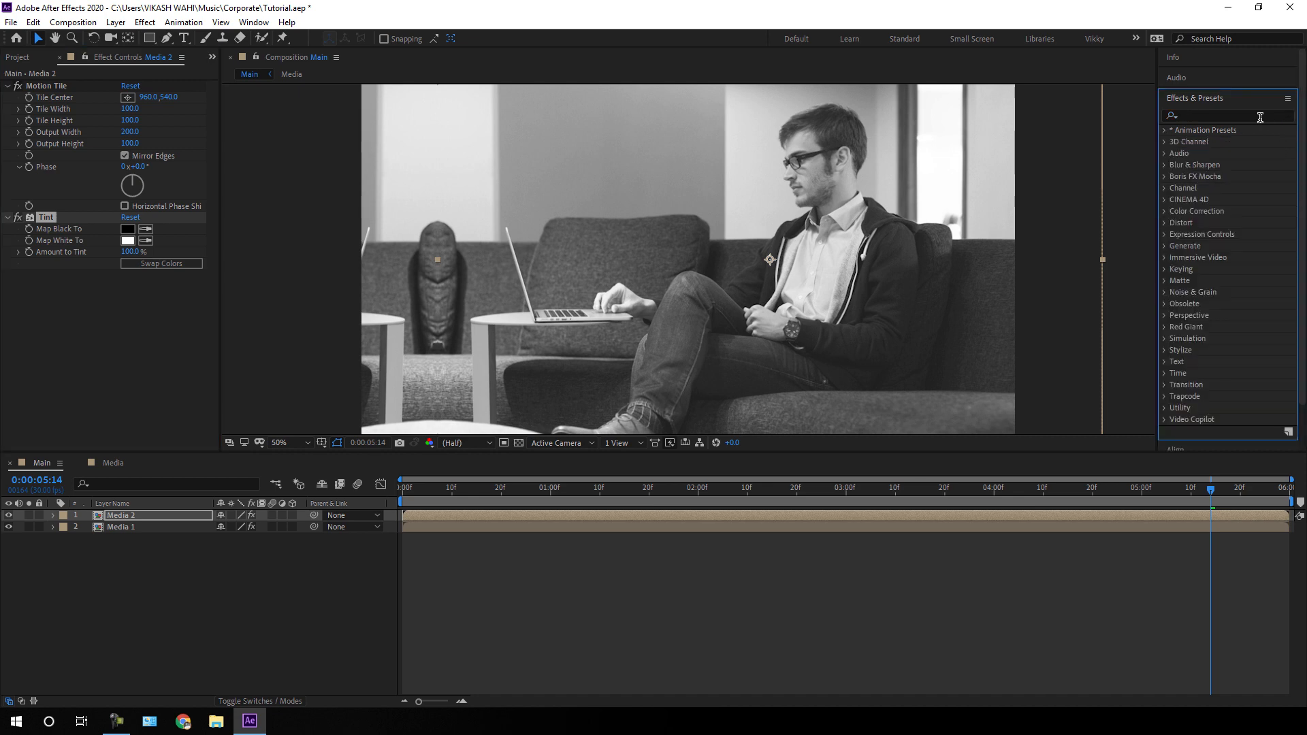
pyautogui.click(1259, 117)
pyautogui.write('gau')
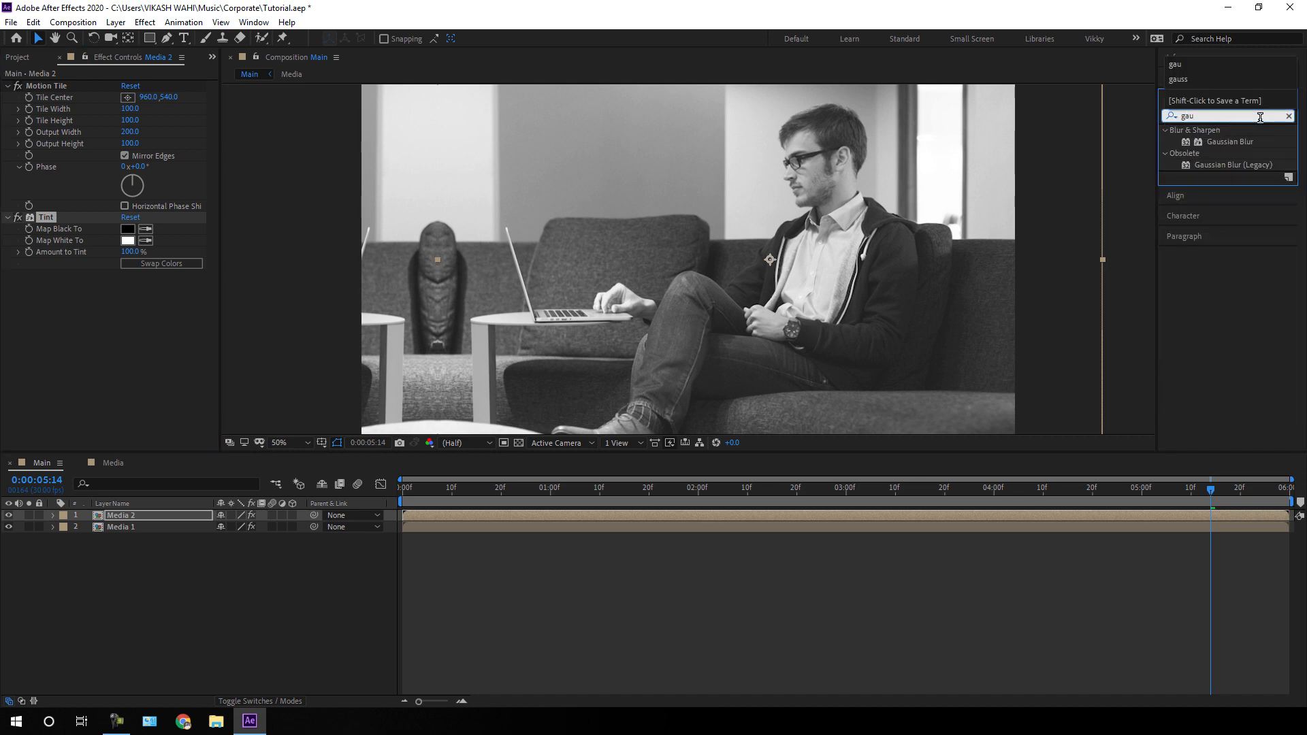
pyautogui.moveTo(1233, 143); pyautogui.dragTo(710, 264)
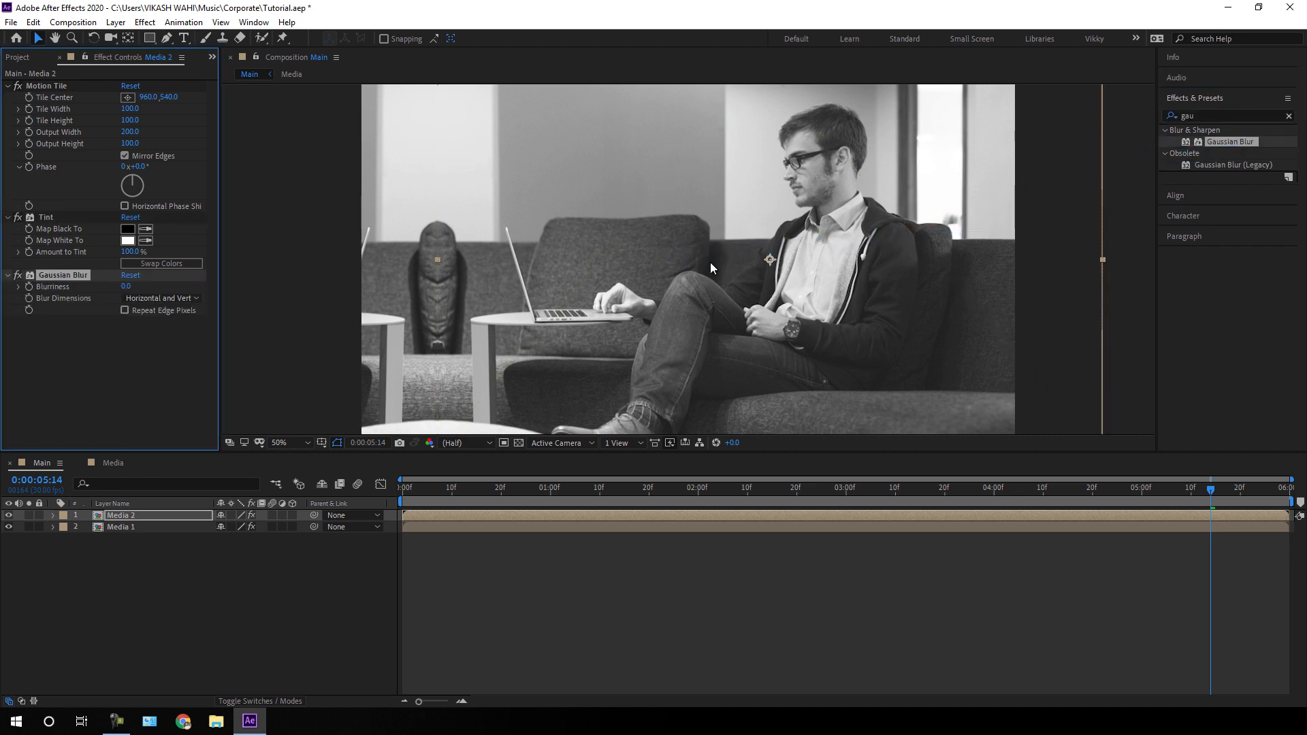
pyautogui.moveTo(126, 286); pyautogui.dragTo(155, 289)
pyautogui.click(126, 286)
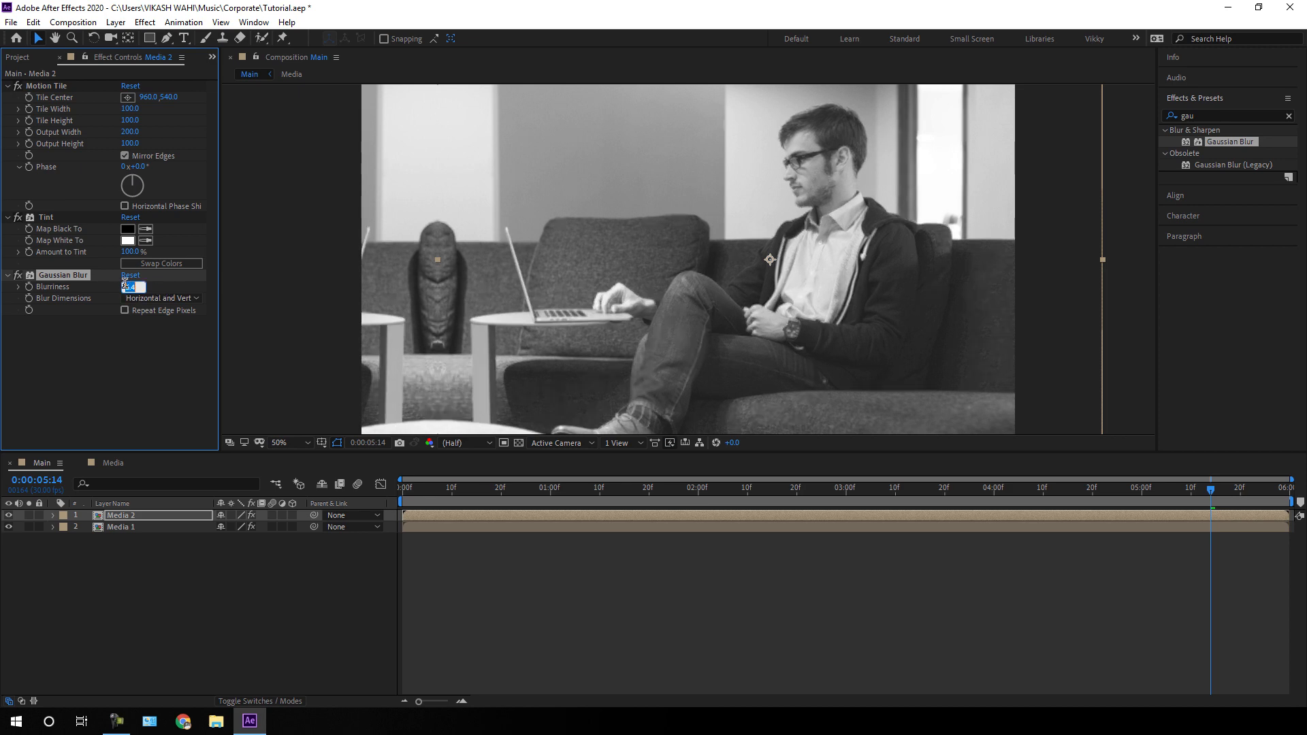
pyautogui.write('50')
pyautogui.press('Return')
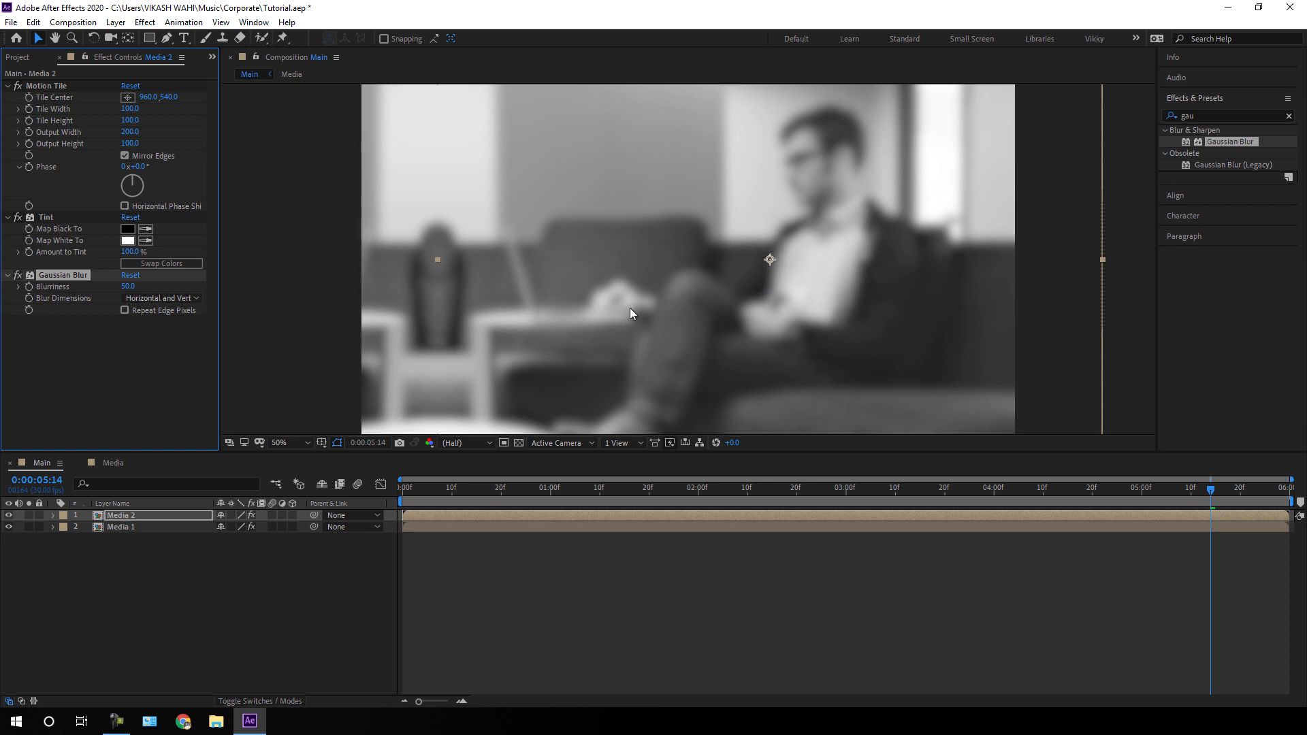
# - Add Brightness & Contrast to the Media 2 layer with contrast at -100 and scrub to the composition's end to check the look
pyautogui.click(1285, 117)
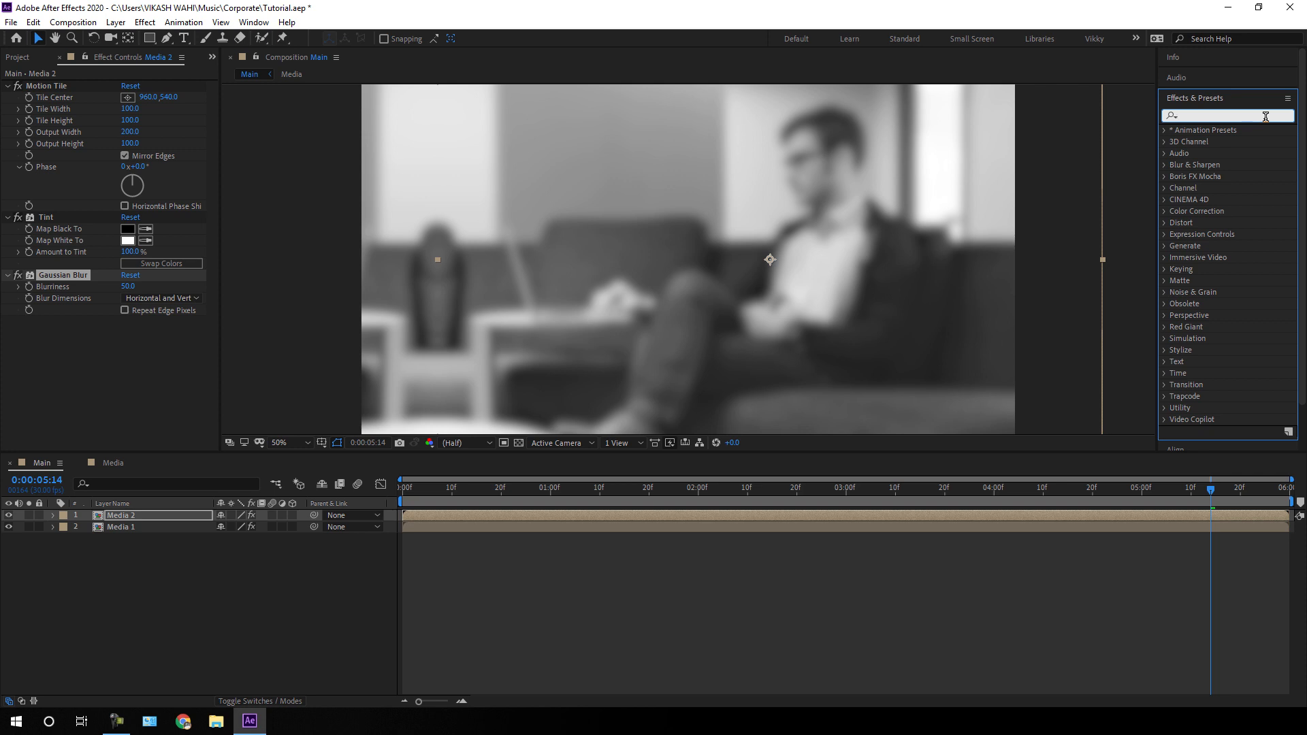
pyautogui.write('brigh')
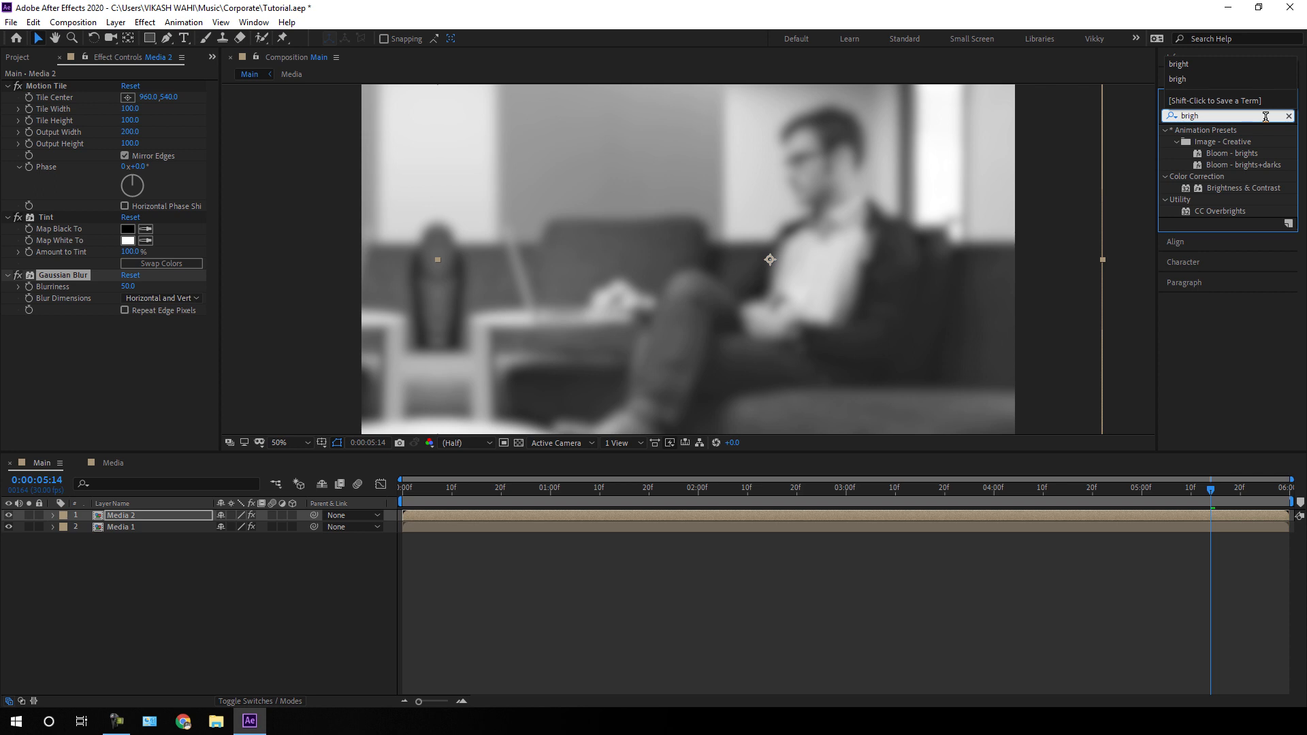
pyautogui.moveTo(1265, 189); pyautogui.dragTo(689, 278)
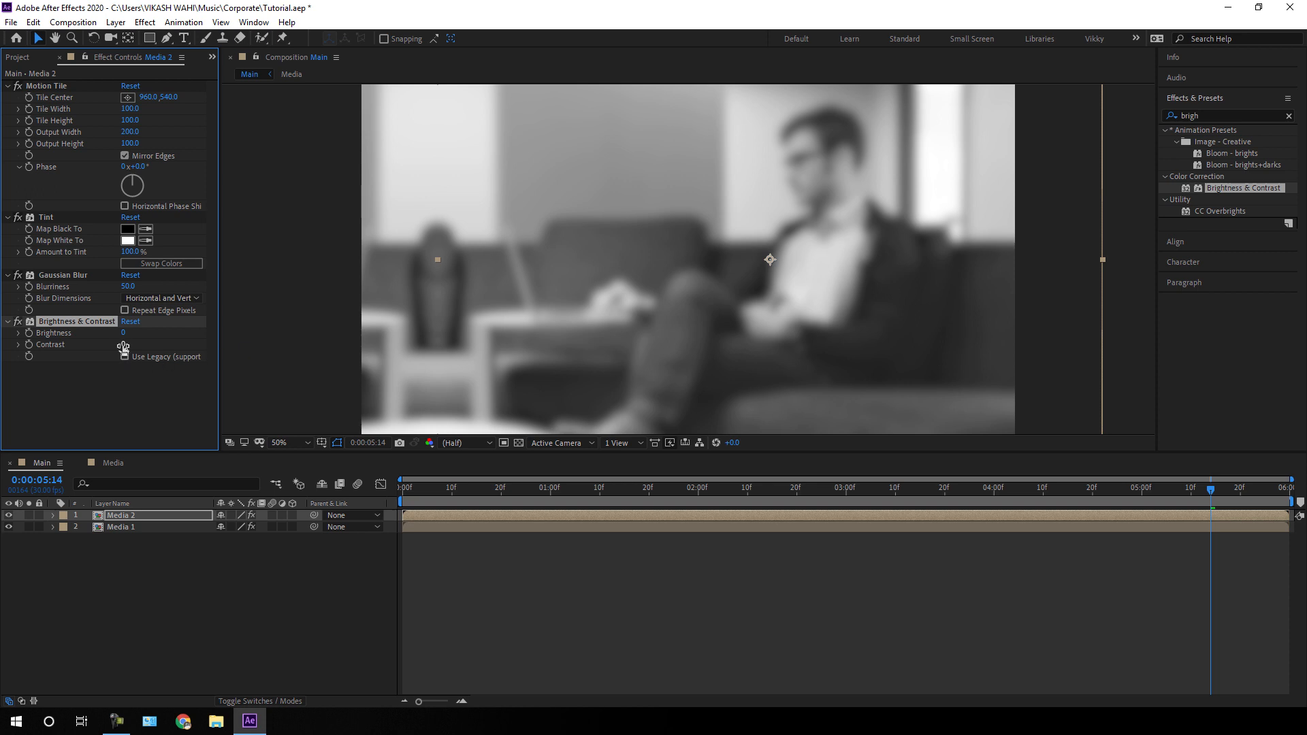
pyautogui.moveTo(123, 344); pyautogui.dragTo(70, 347)
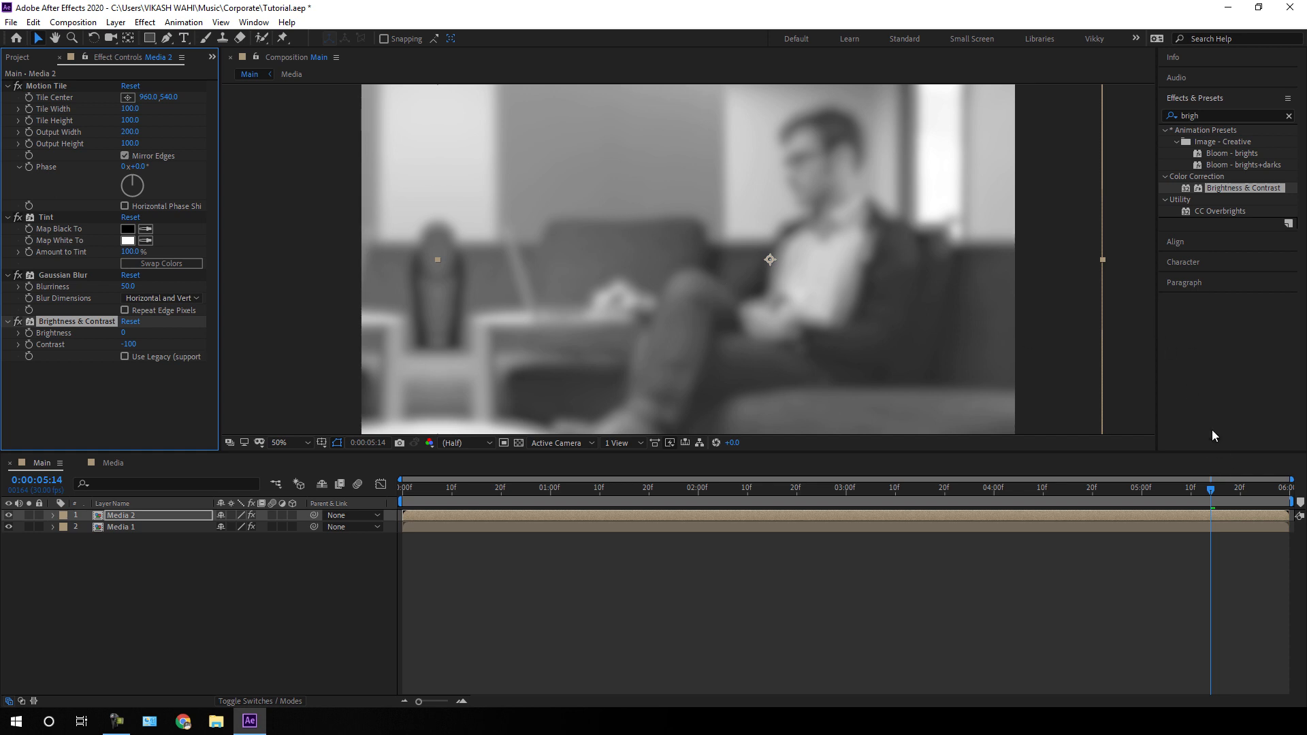
pyautogui.moveTo(1203, 490); pyautogui.dragTo(1284, 490)
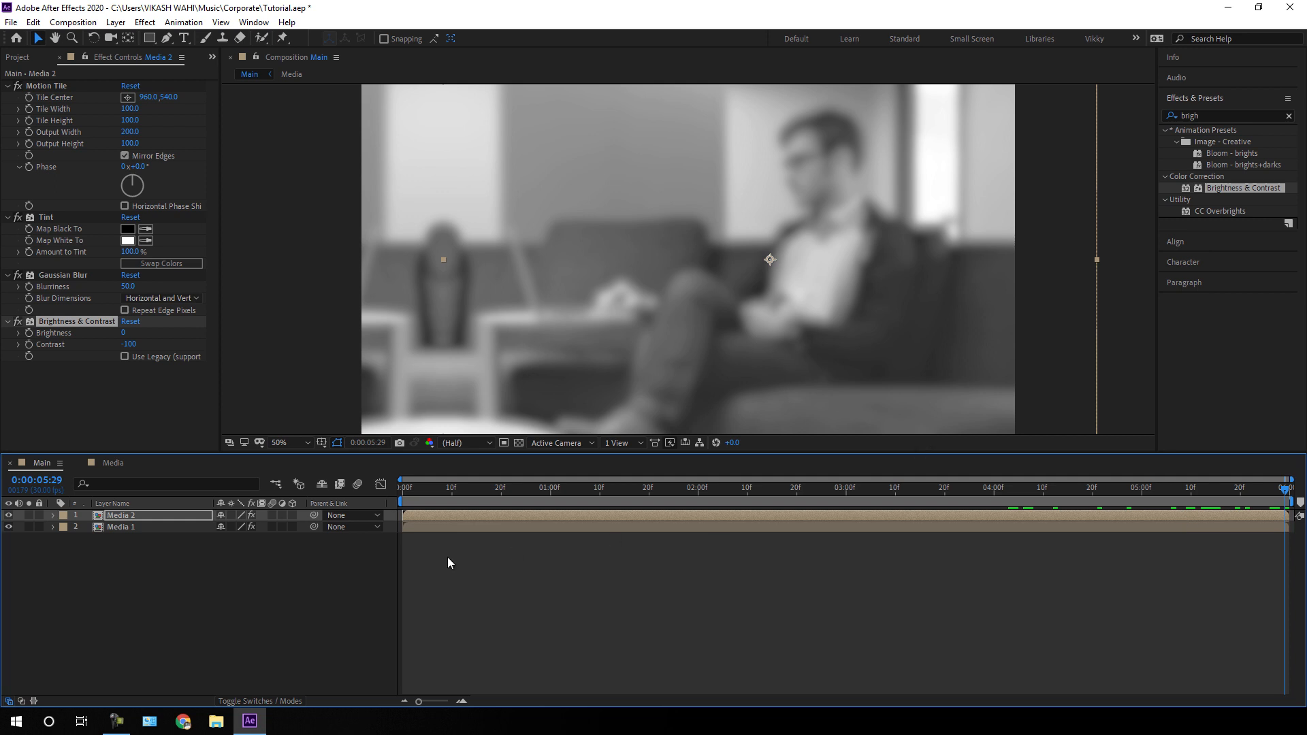
# - Activate the Pen tool with no layer selected and accept a solid orange FD7800 fill and no stroke
pyautogui.click(316, 603)
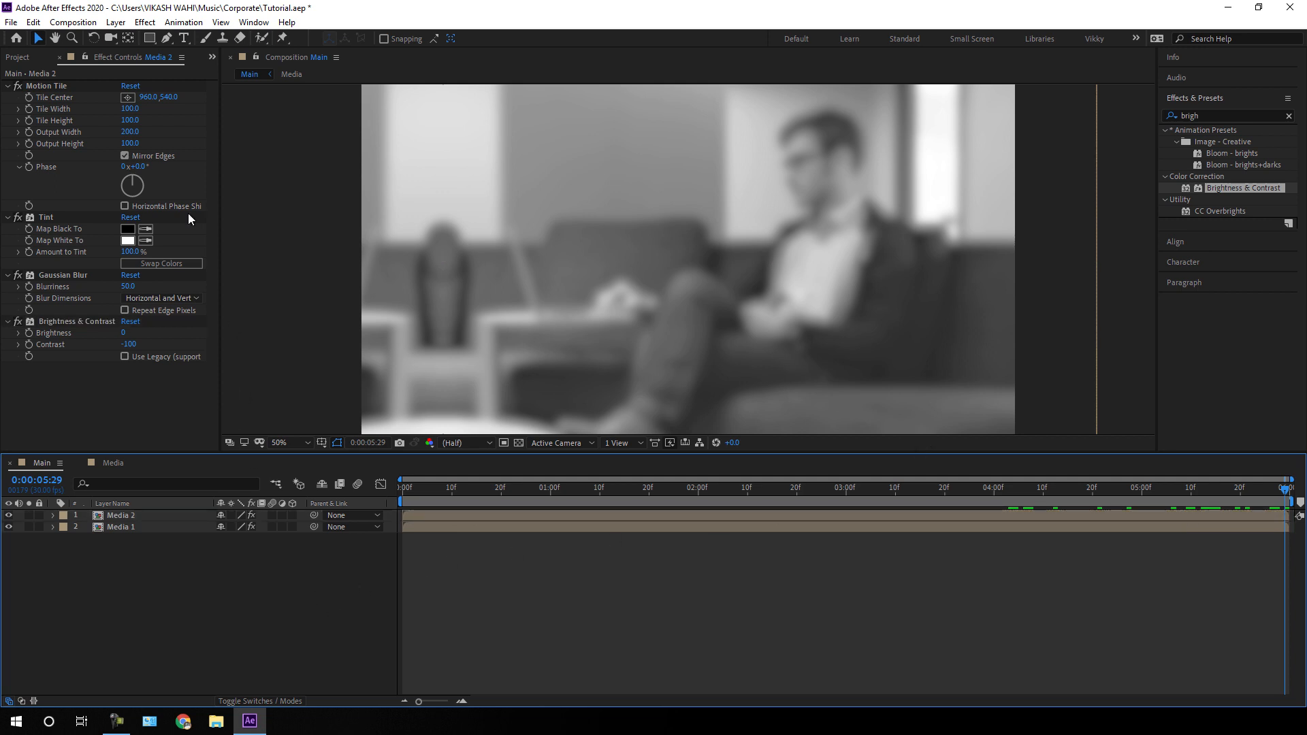
pyautogui.click(167, 38)
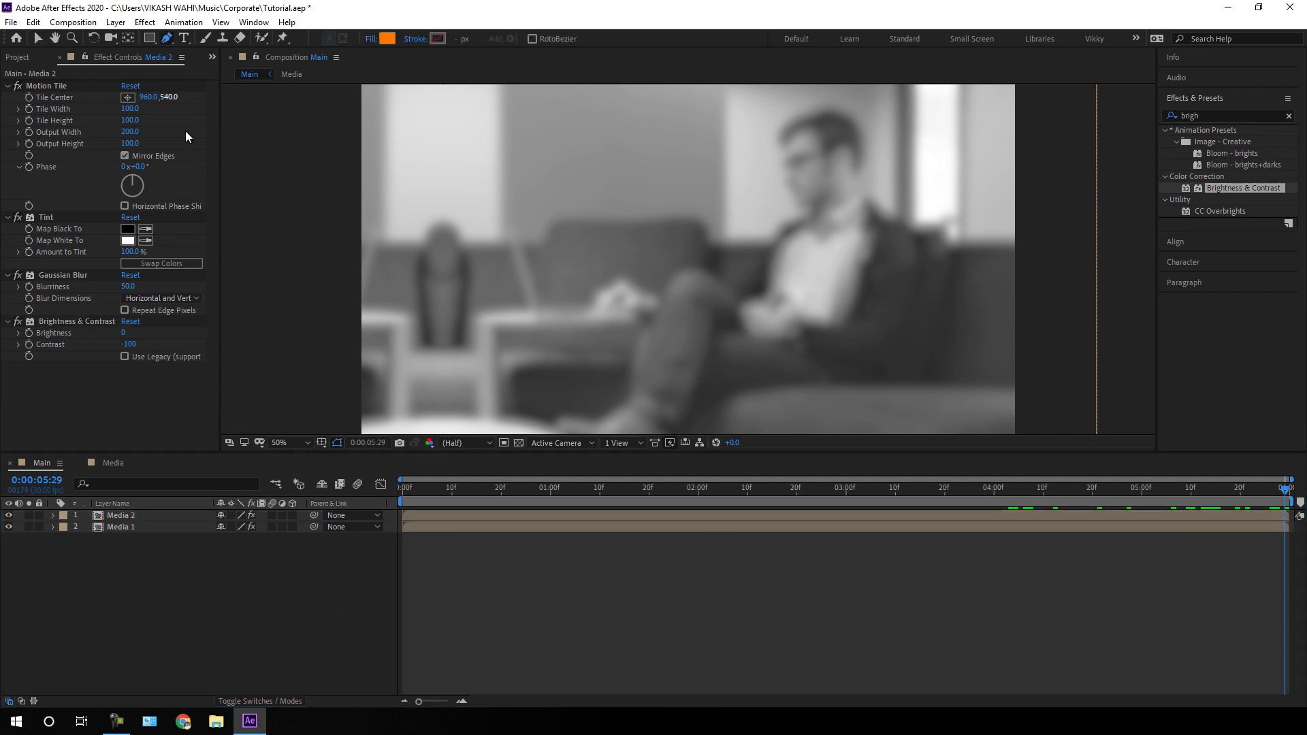
pyautogui.click(272, 581)
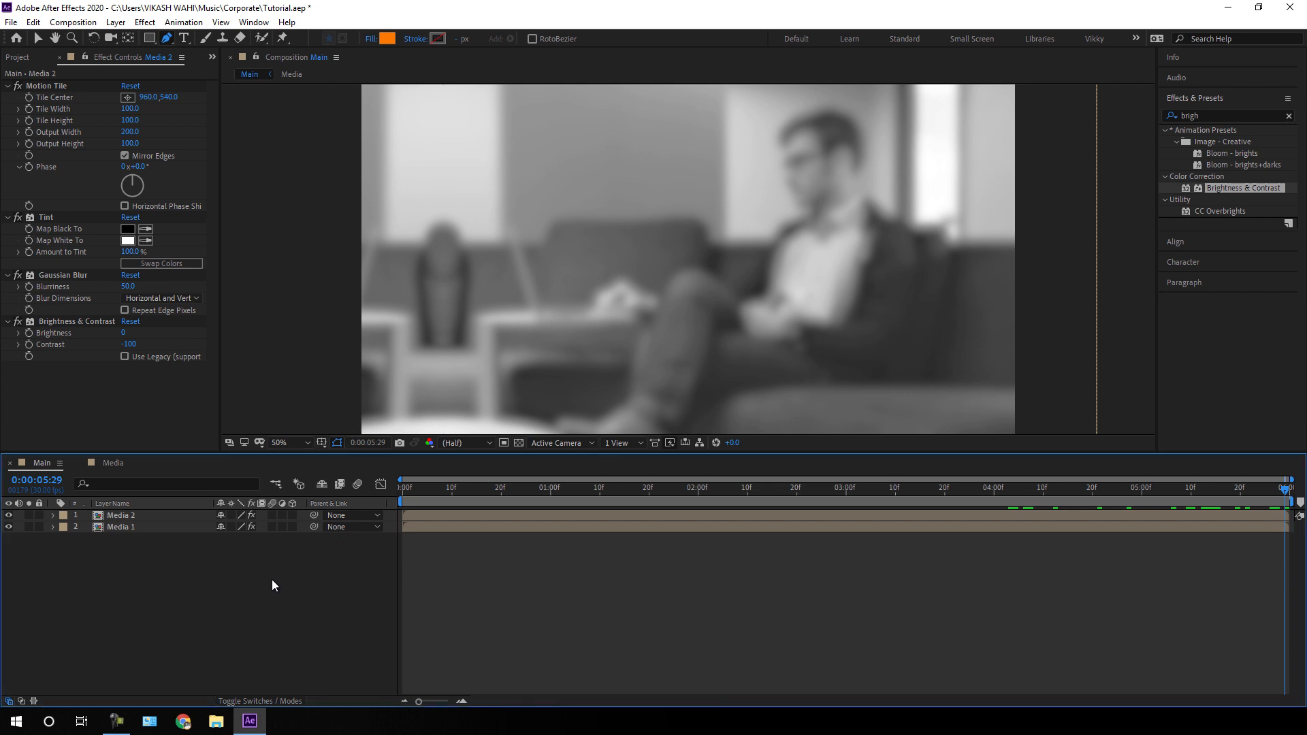
pyautogui.click(368, 42)
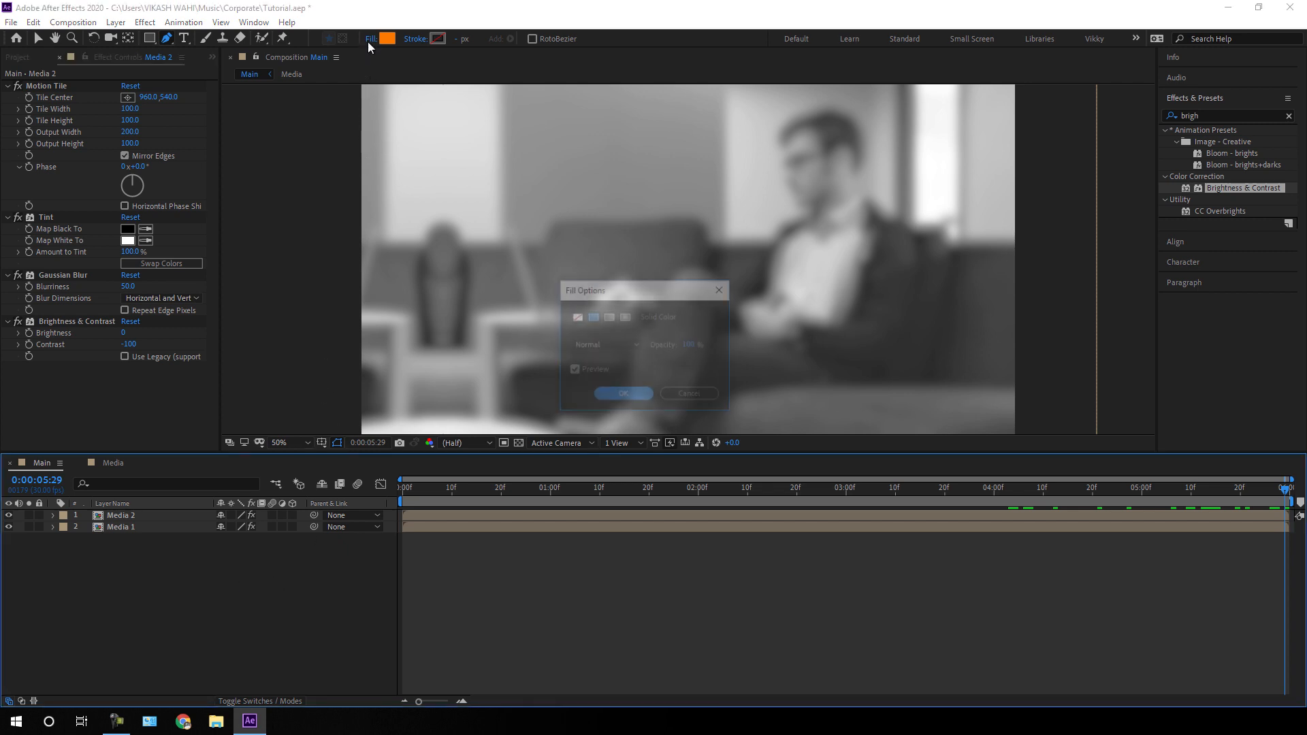
pyautogui.click(621, 394)
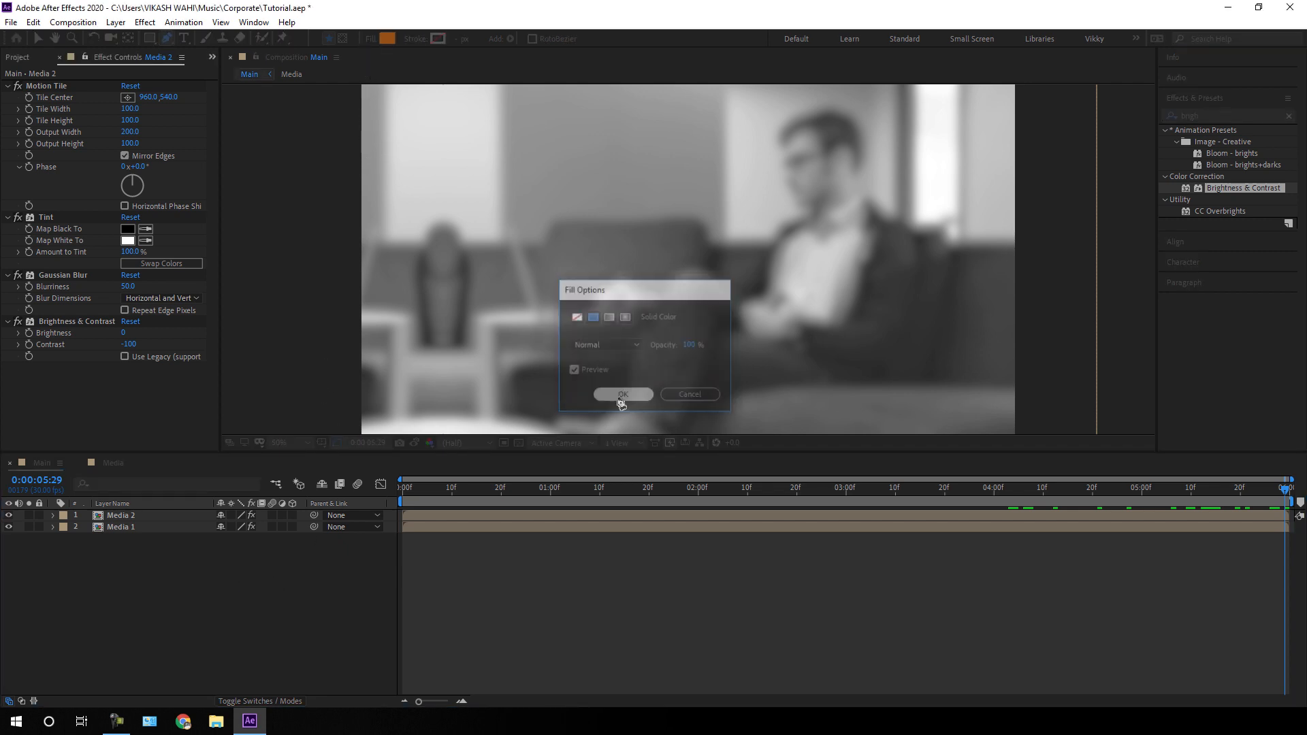
pyautogui.click(386, 38)
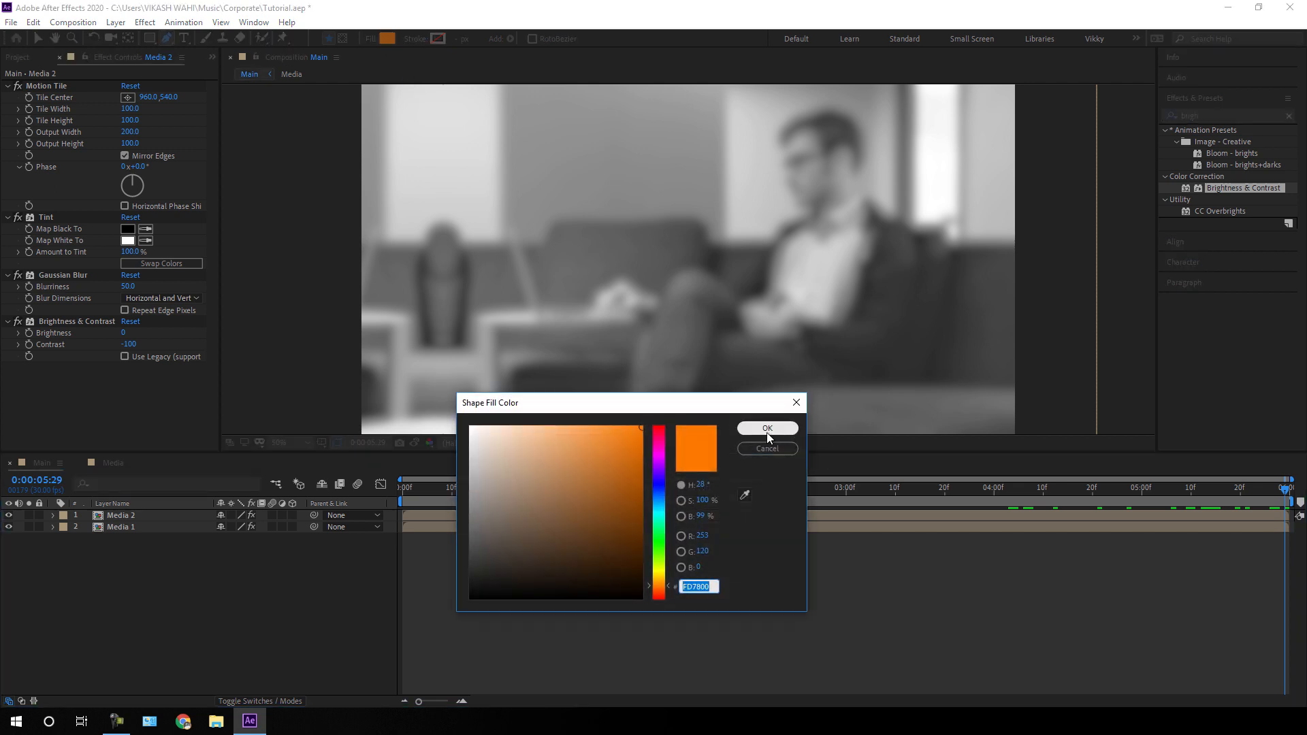
pyautogui.click(767, 429)
pyautogui.click(414, 38)
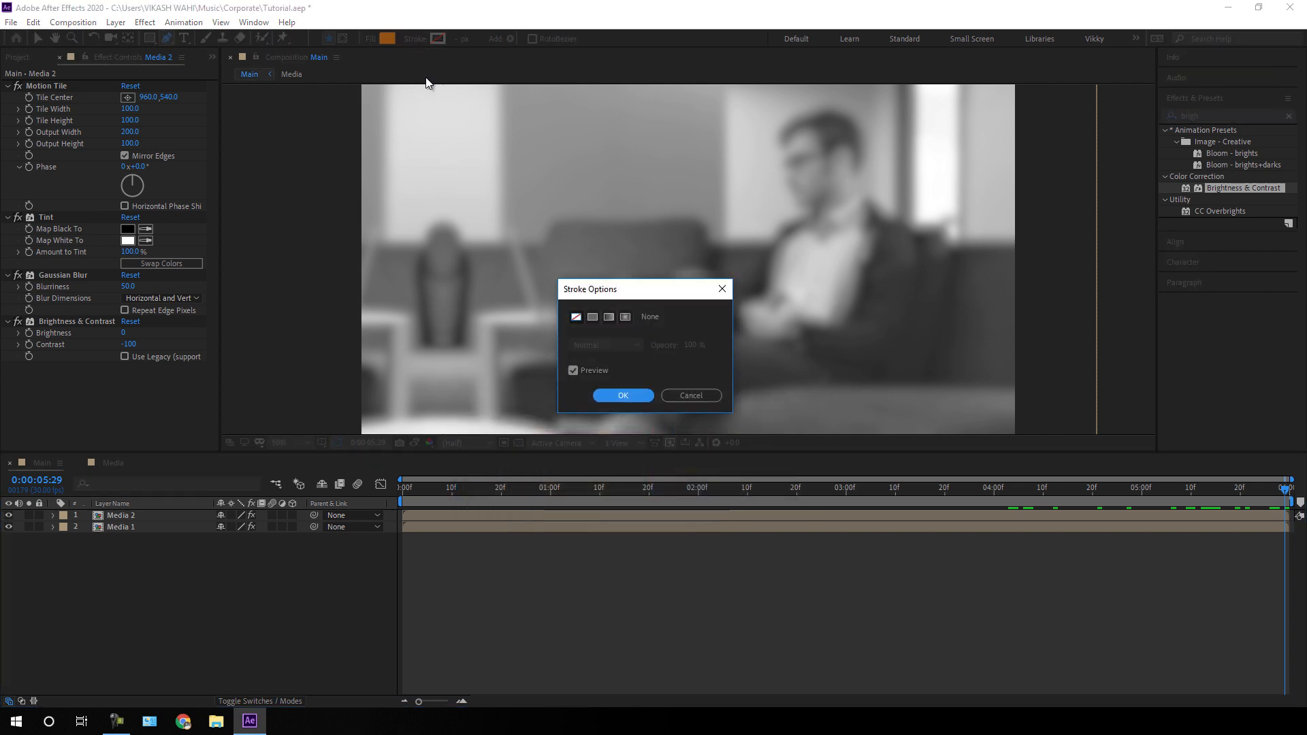
pyautogui.click(609, 395)
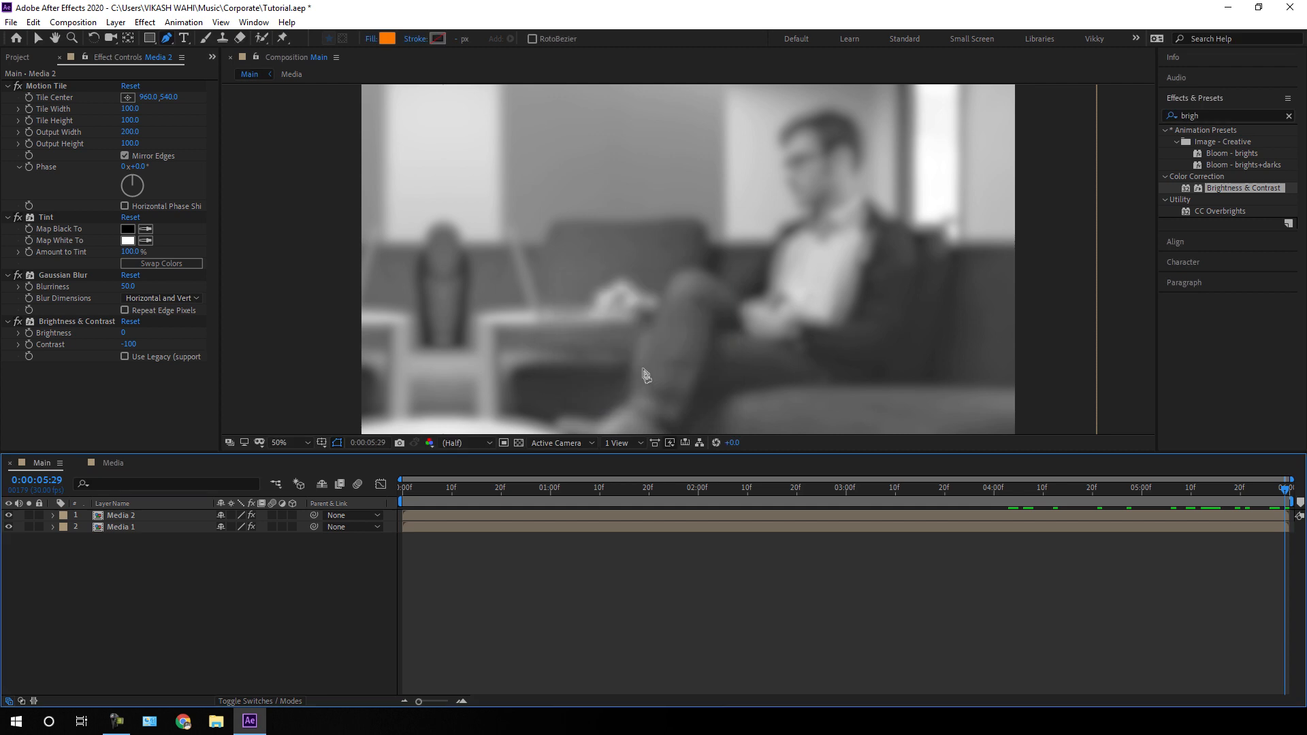
# - Draw a closed four-point rectangle with the Pen tool that extends slightly beyond the frame on all sides
pyautogui.press(',')
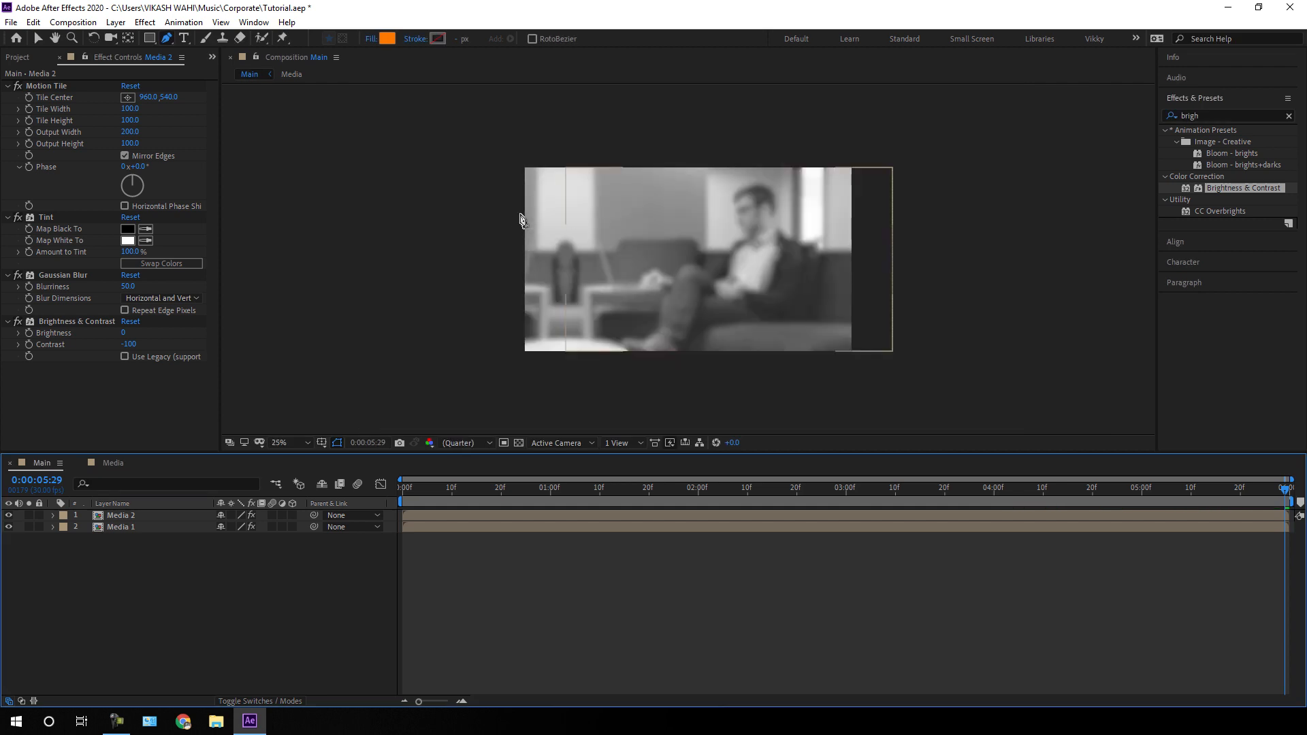
pyautogui.click(501, 159)
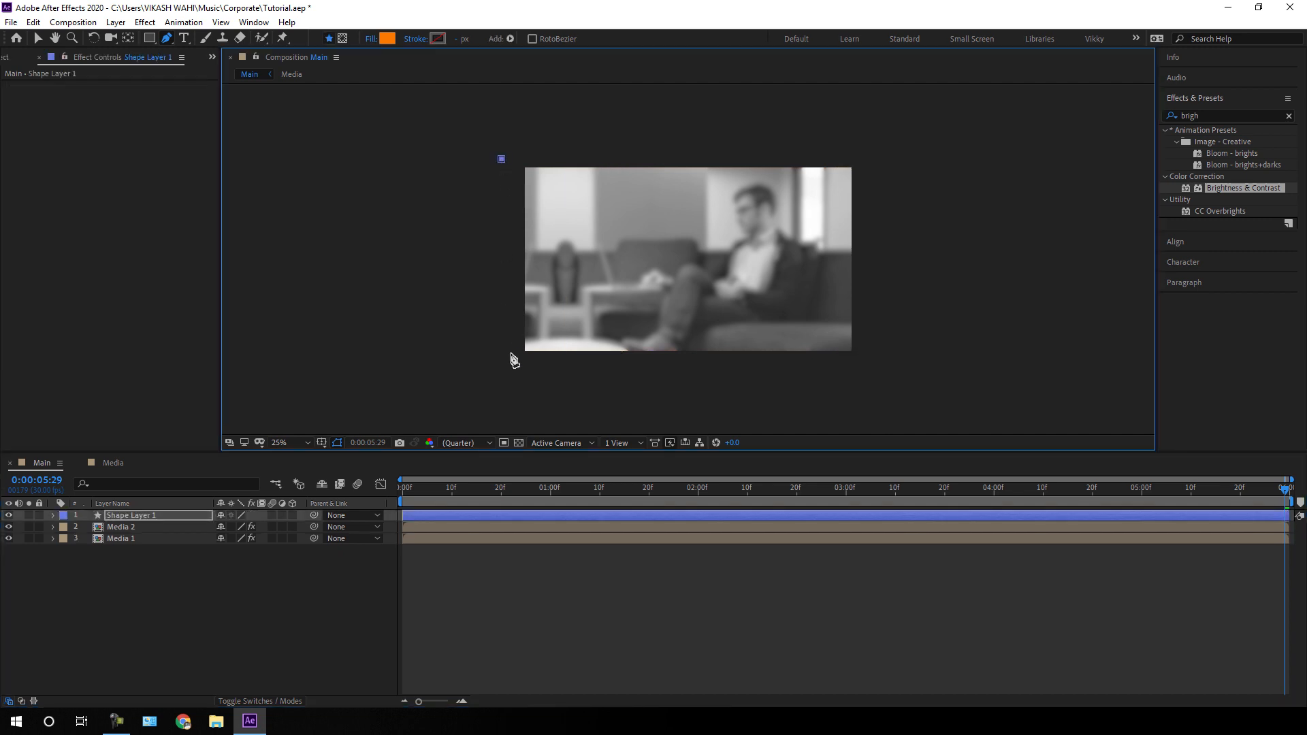
pyautogui.click(501, 358)
pyautogui.click(867, 357)
pyautogui.click(868, 158)
pyautogui.click(501, 159)
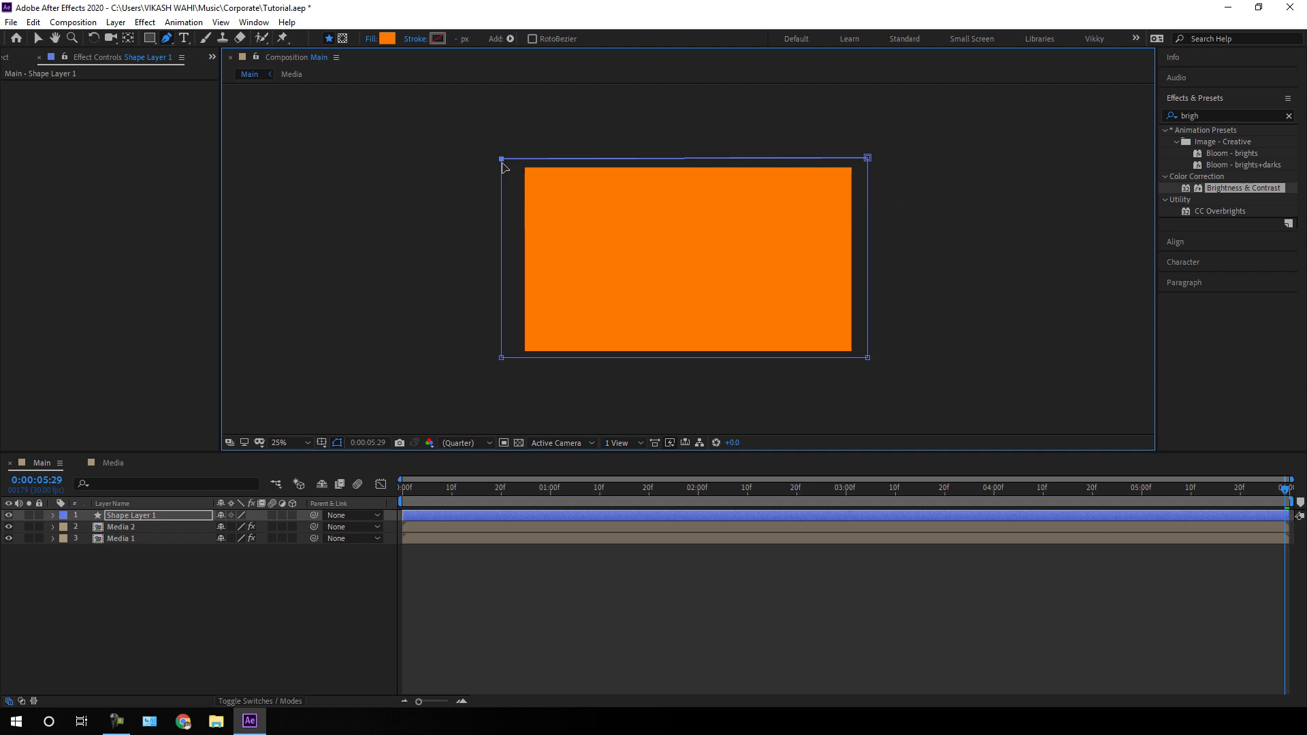
# - Rename the new shape layer to Matte
pyautogui.click(187, 515)
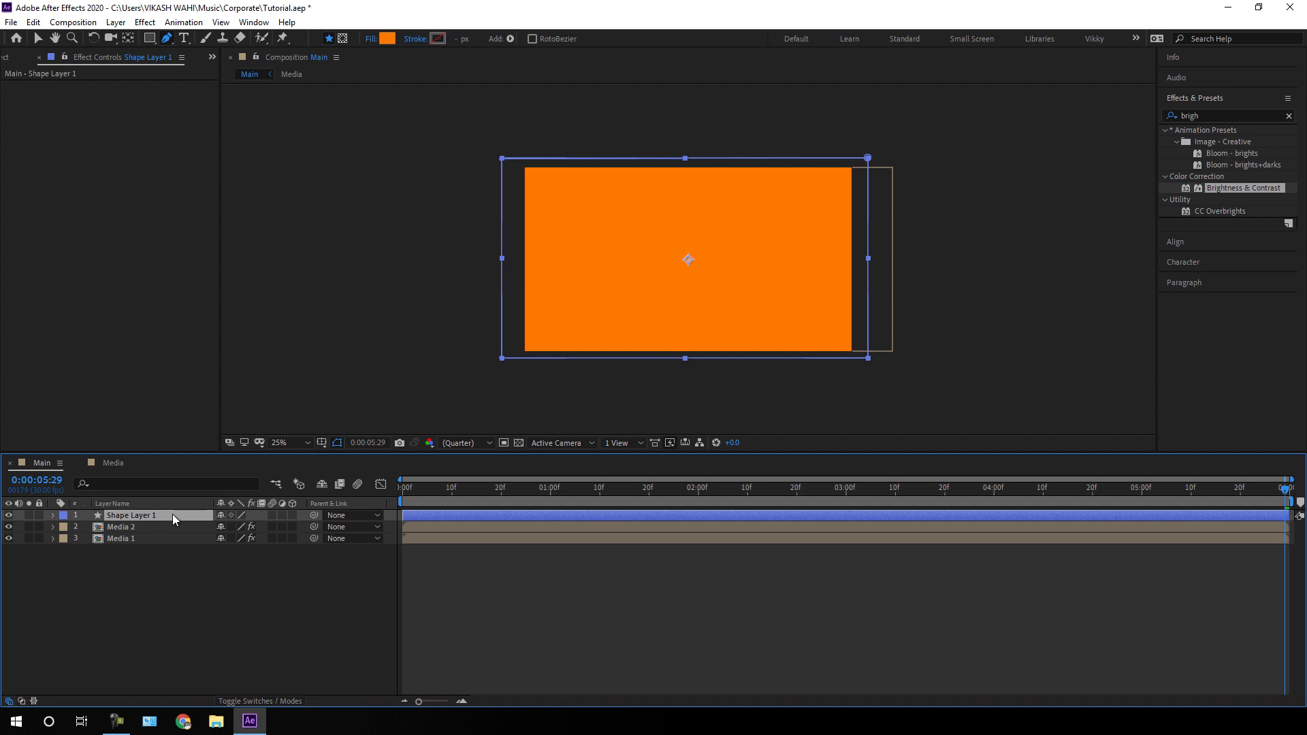
pyautogui.rightClick(173, 513)
pyautogui.click(211, 504)
pyautogui.write('Matte')
pyautogui.press('Return')
# - Keyframe the Matte layer's position at 2 seconds, set its X position to 3155 at 0 seconds, and preview the slide-in
pyautogui.moveTo(684, 492); pyautogui.dragTo(700, 500)
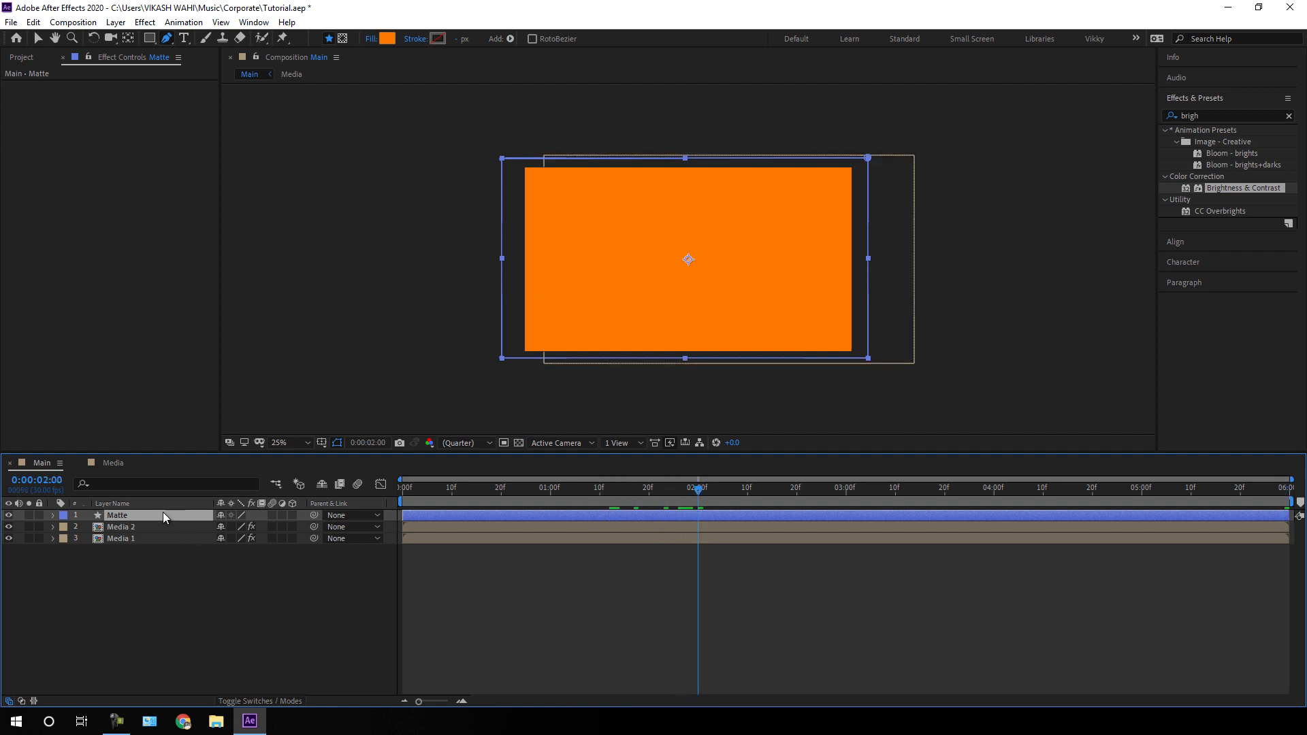
pyautogui.press('p')
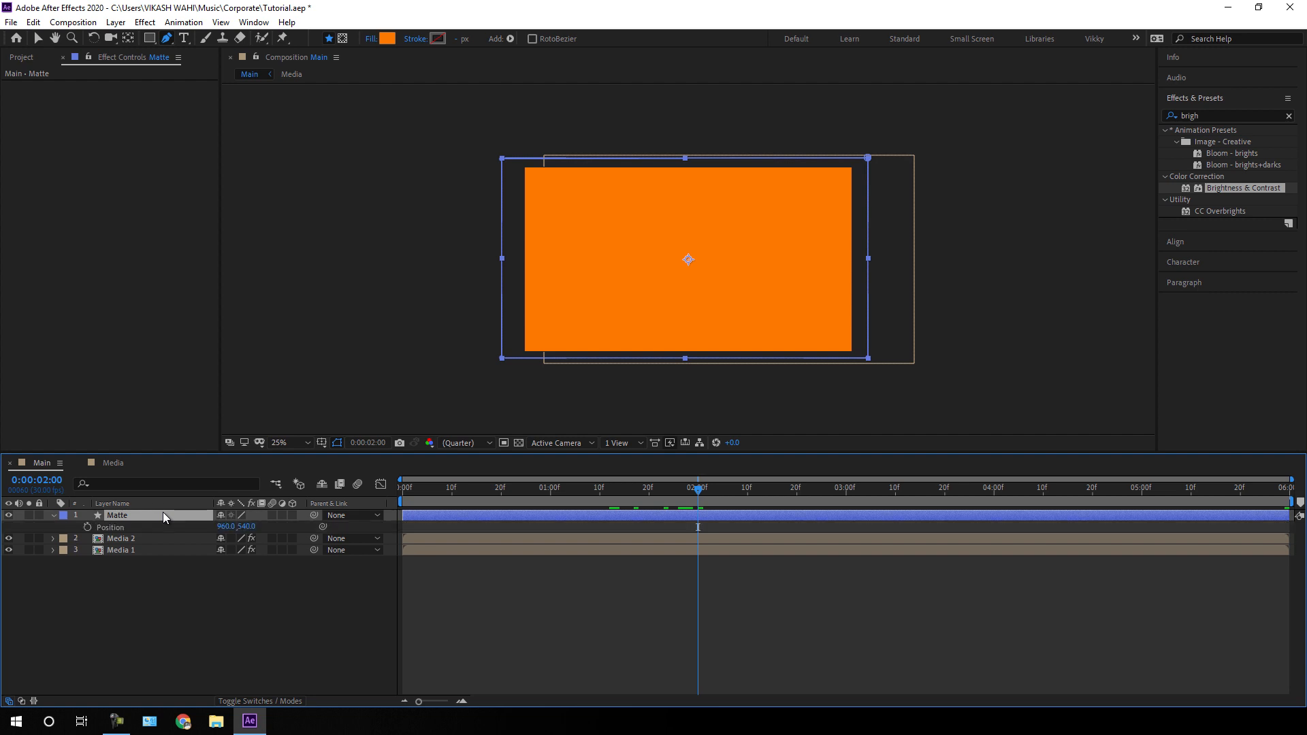
pyautogui.click(87, 528)
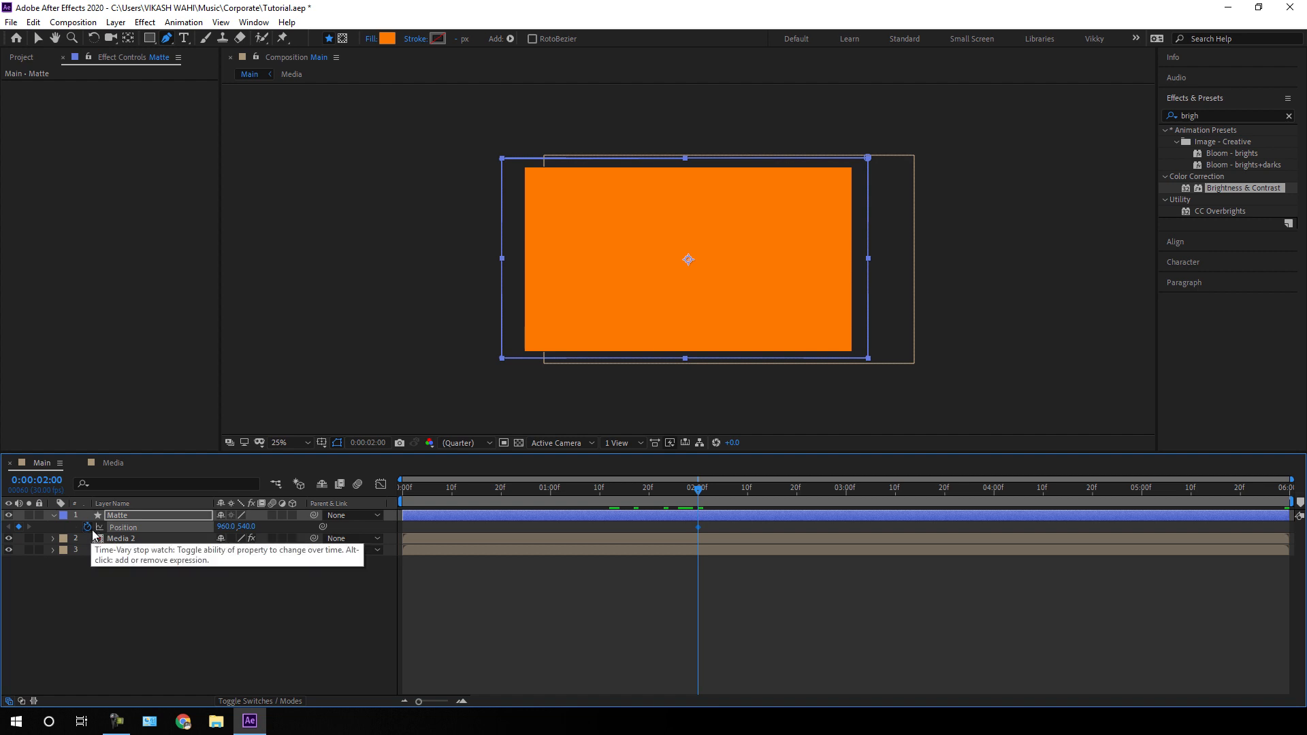
pyautogui.moveTo(591, 492); pyautogui.dragTo(389, 496)
pyautogui.moveTo(223, 526); pyautogui.dragTo(834, 532)
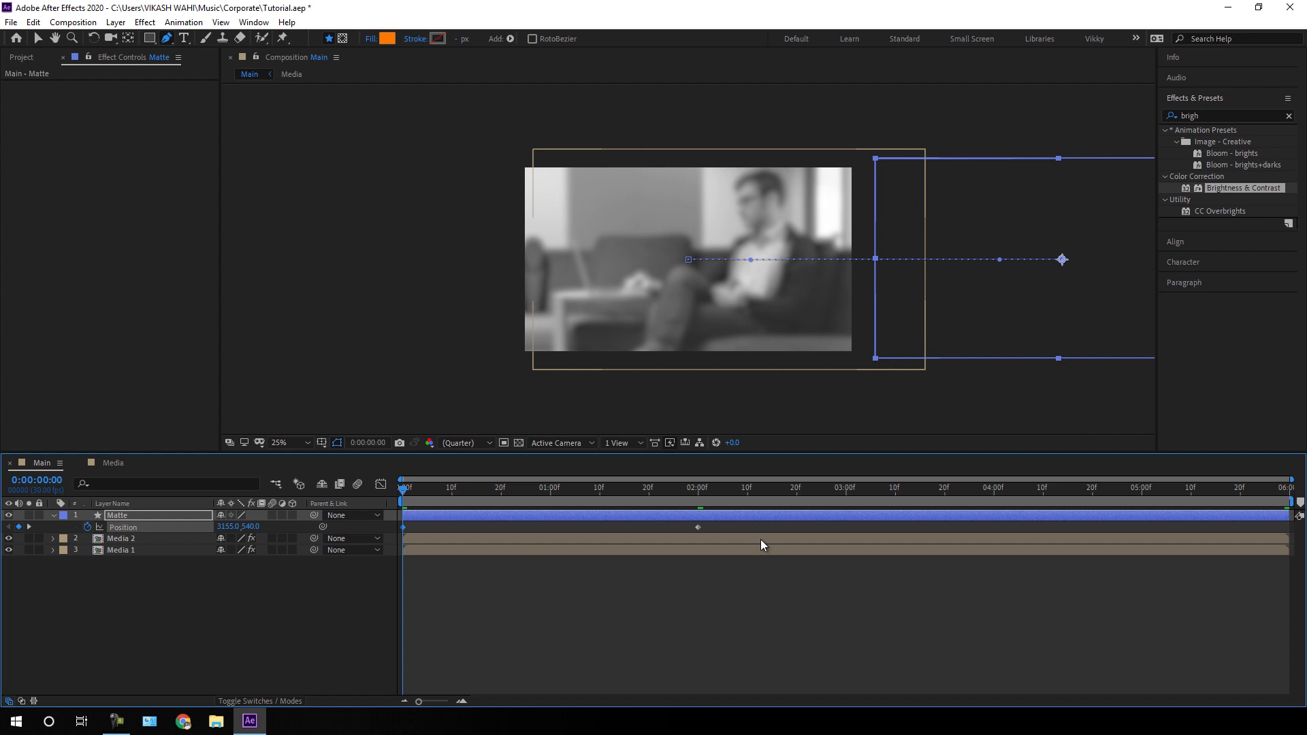
pyautogui.moveTo(425, 493); pyautogui.dragTo(692, 491)
# - Add a keyframe for the Path of the Matte layer's Shape 1 at 1 second
pyautogui.moveTo(613, 508); pyautogui.dragTo(550, 513)
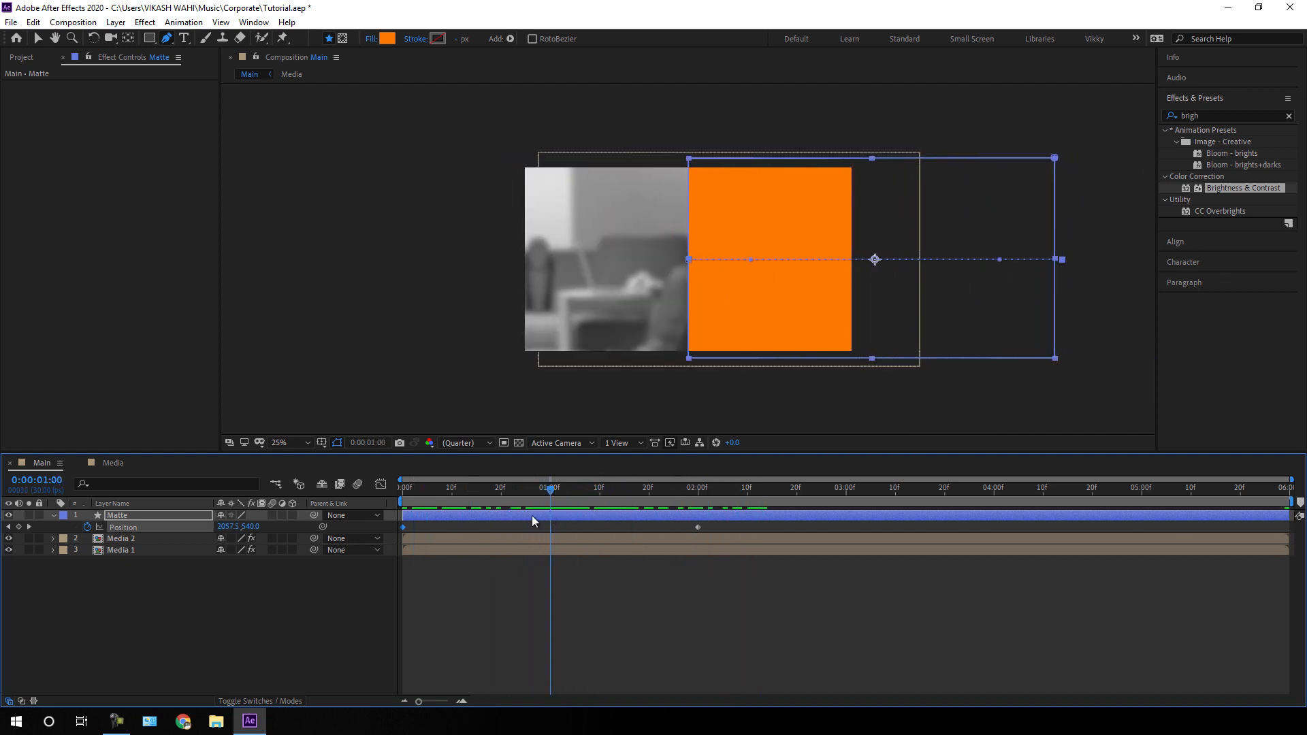
pyautogui.click(55, 516)
pyautogui.click(54, 516)
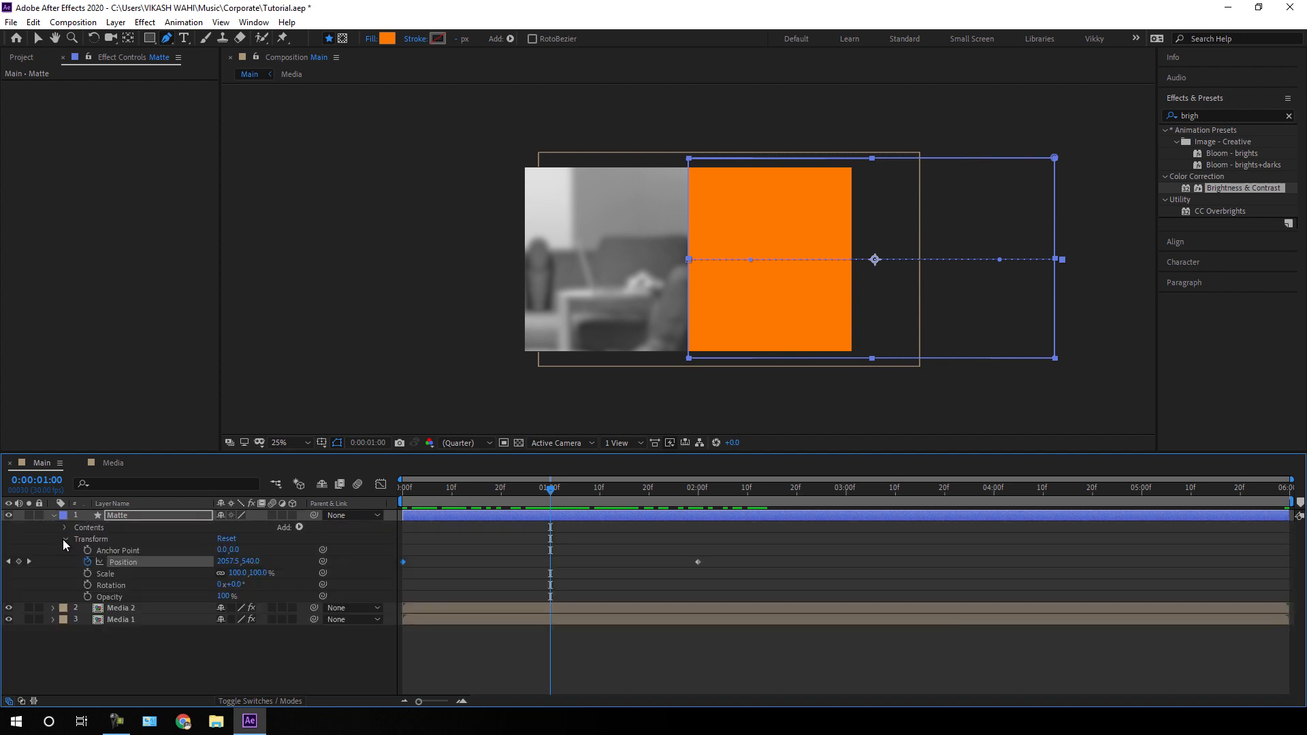
pyautogui.click(62, 539)
pyautogui.click(65, 528)
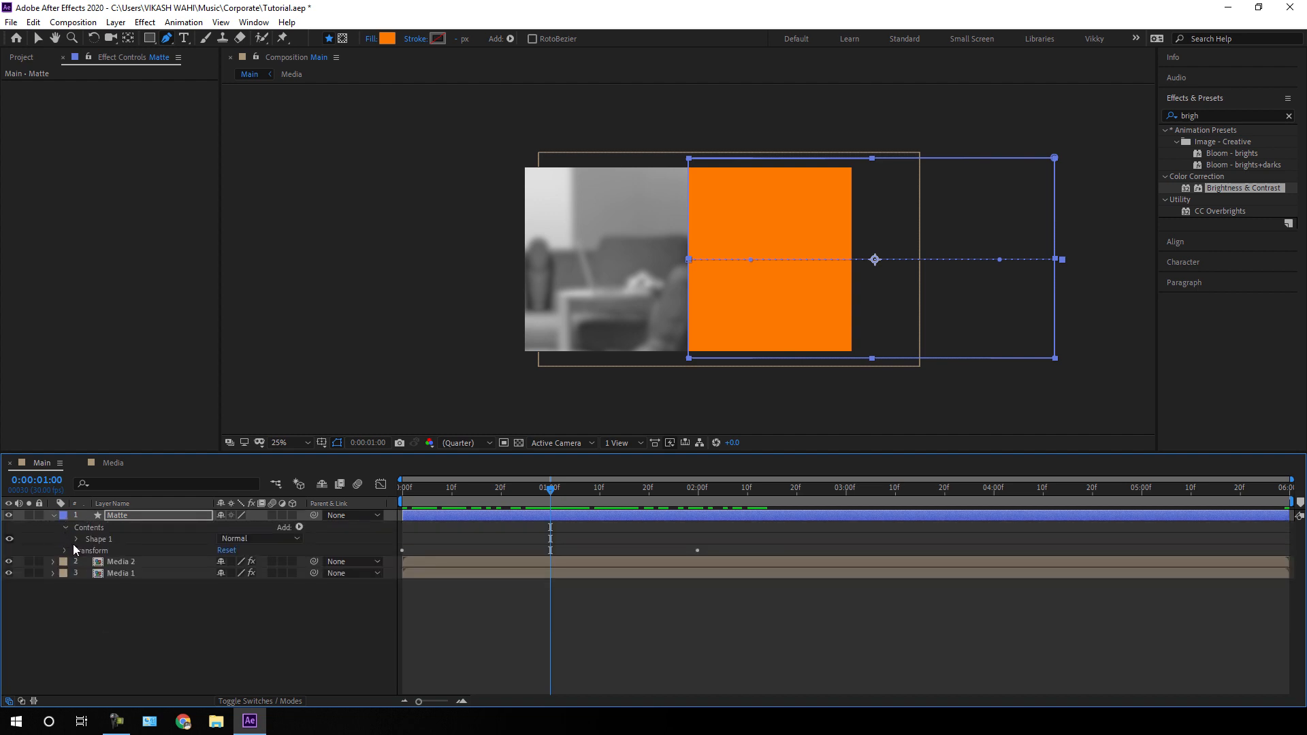
pyautogui.click(76, 539)
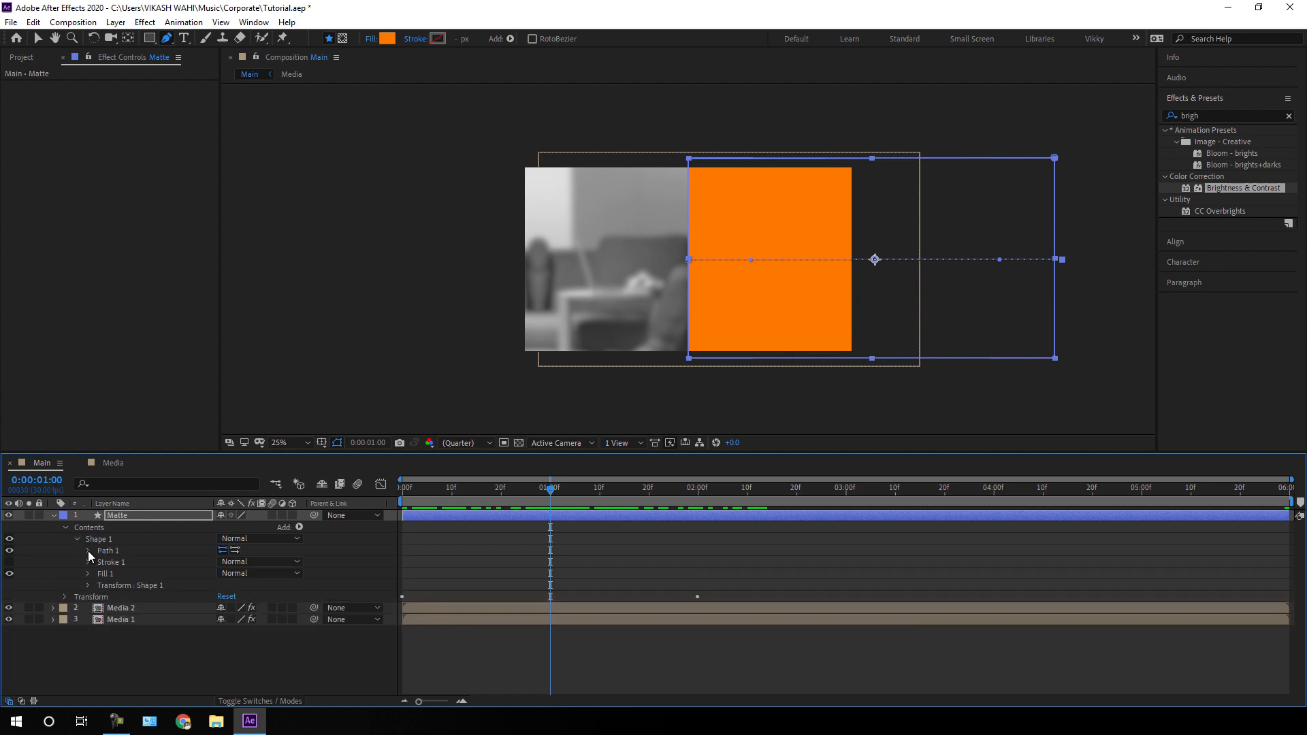
pyautogui.click(88, 550)
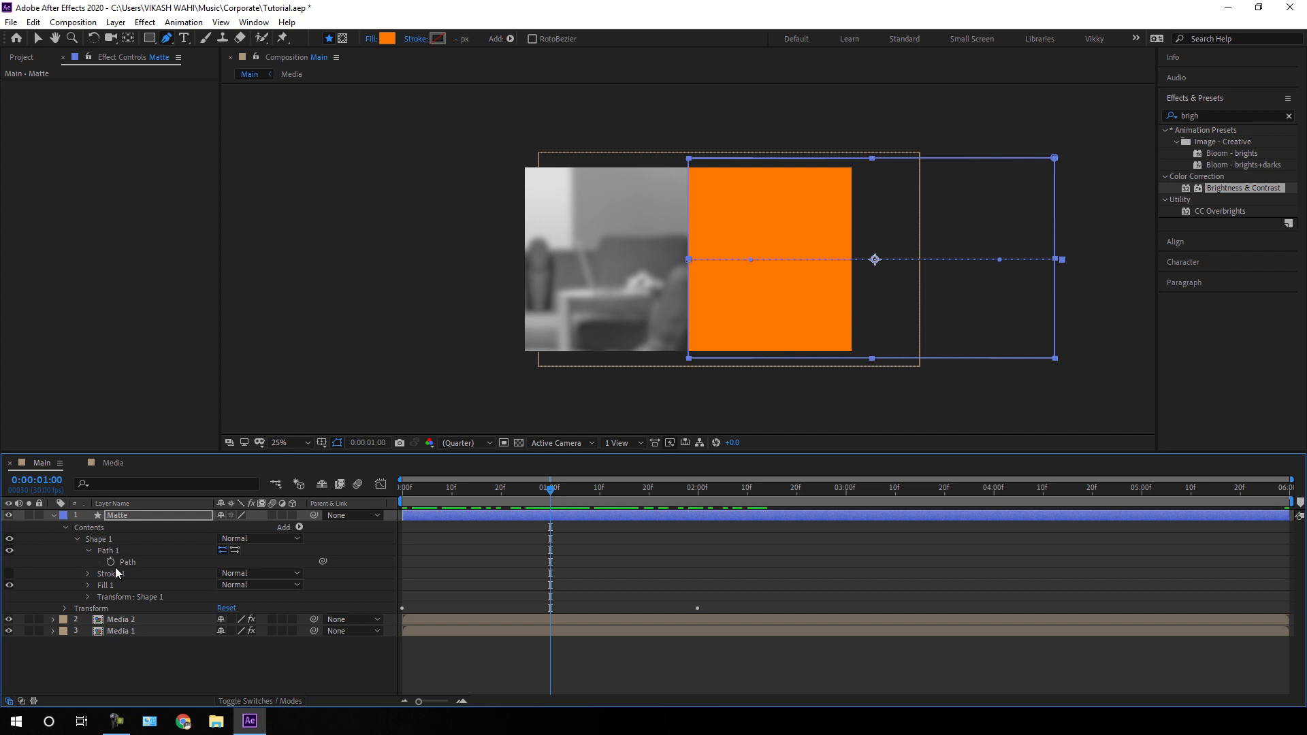
pyautogui.click(111, 562)
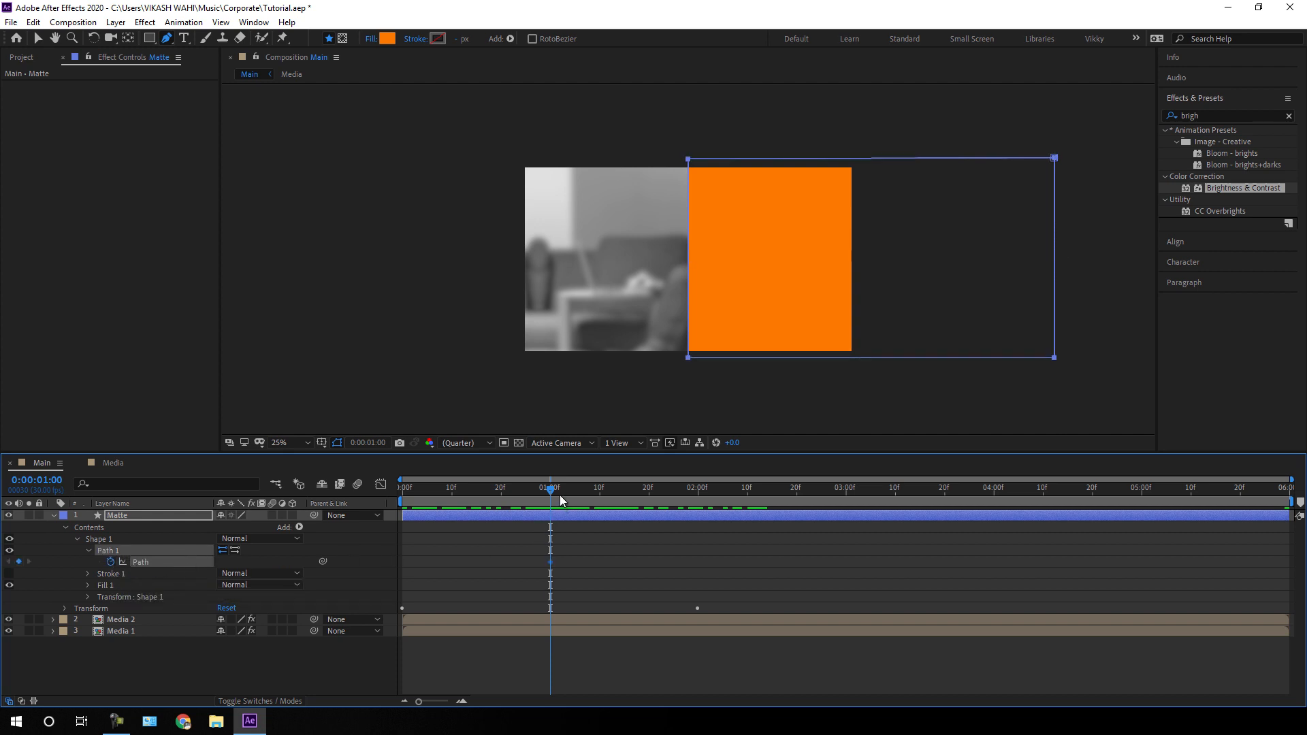
# - At 3 seconds, nudge the two right-hand points of the Matte path left until the shape covers roughly the left third of the frame
pyautogui.moveTo(563, 499); pyautogui.dragTo(846, 498)
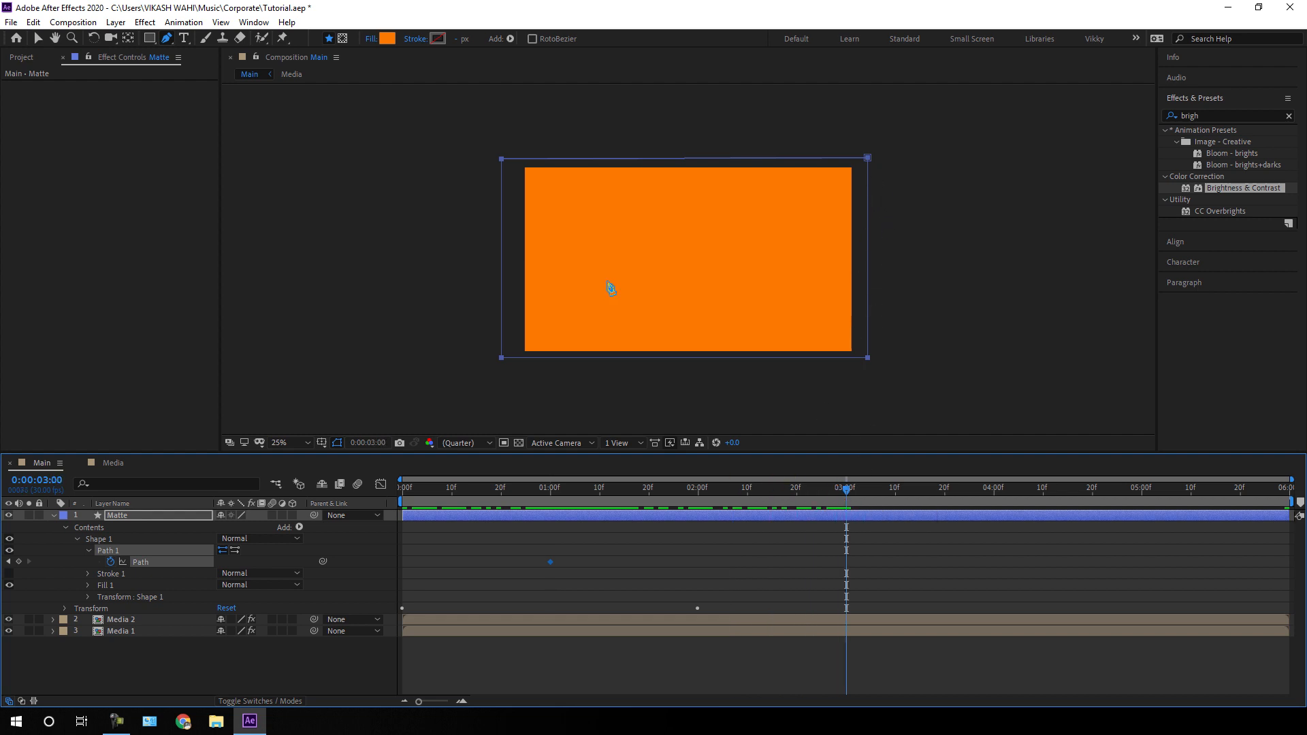
pyautogui.click(39, 39)
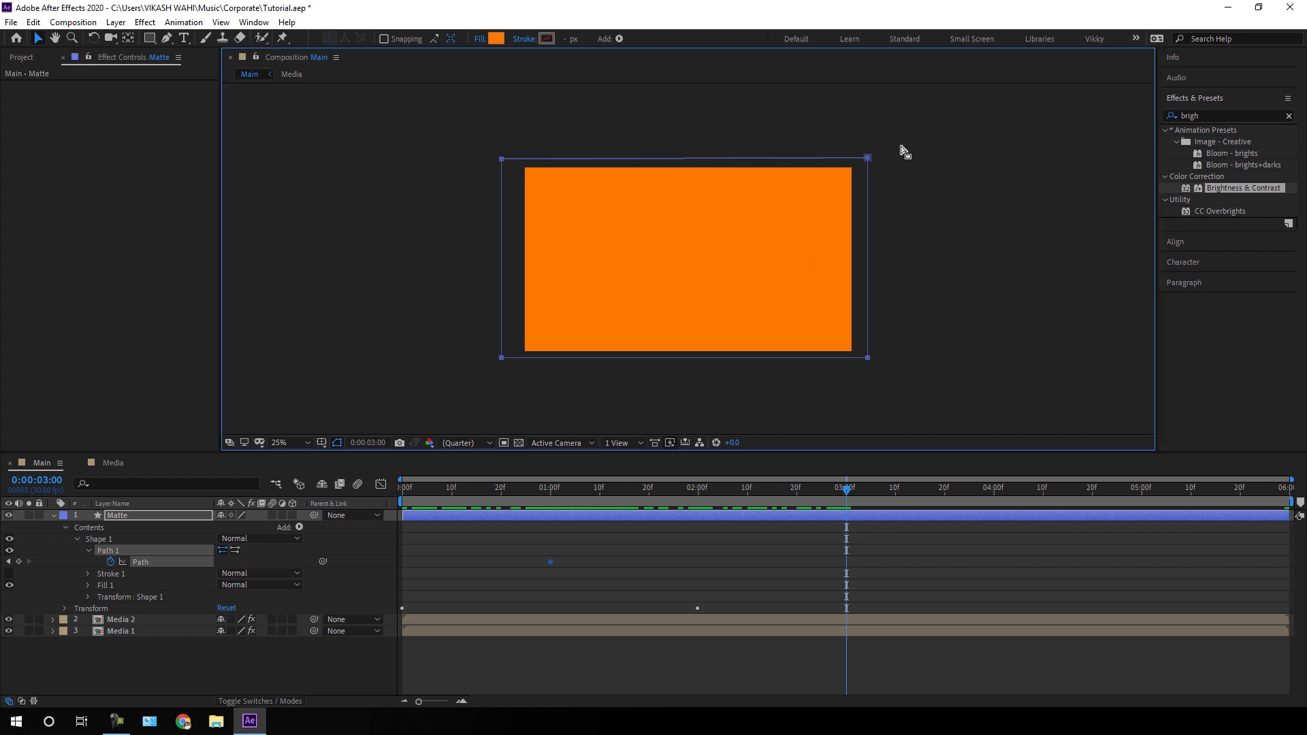
pyautogui.moveTo(903, 140); pyautogui.dragTo(851, 383)
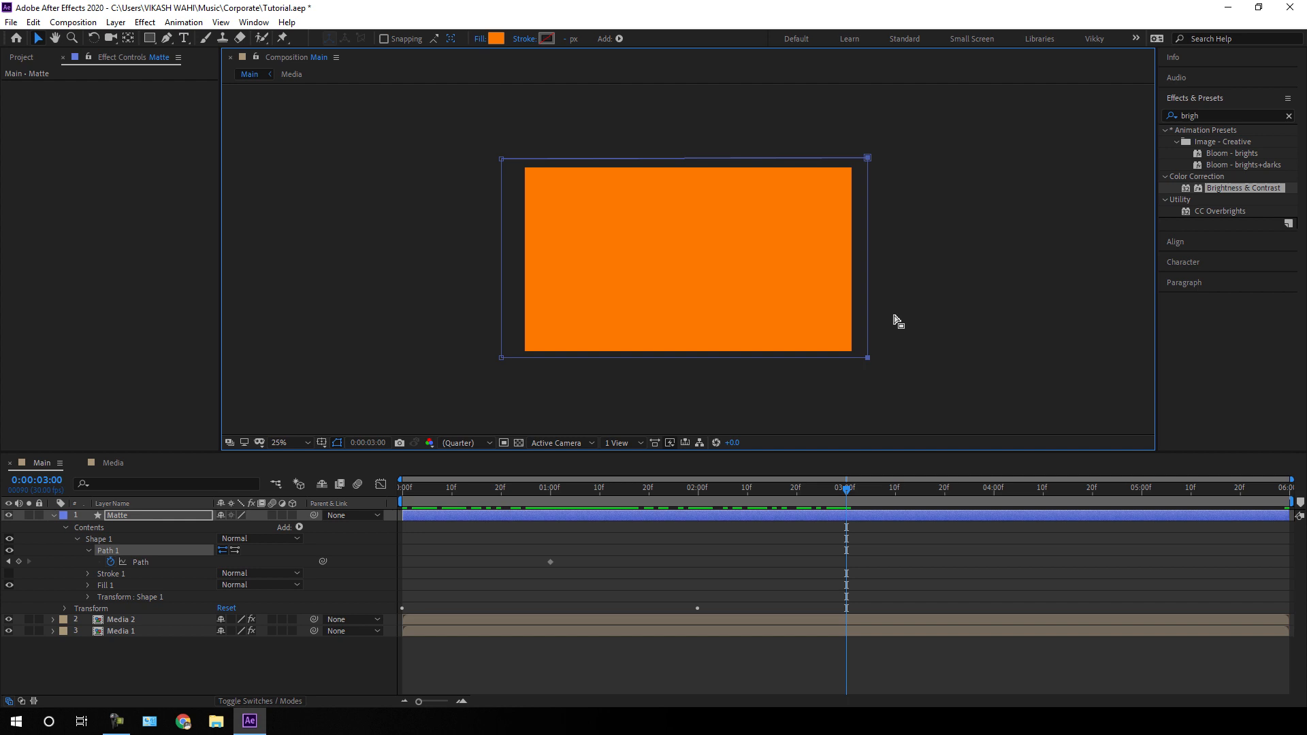
pyautogui.hotkey('shift', 'Left')
pyautogui.hotkey('shift', 'Left')
pyautogui.hotkey('shift', 'Left')
pyautogui.hotkey('shift', 'Left')
pyautogui.hotkey('shift', 'Left')
pyautogui.hotkey('shift', 'Left')
pyautogui.hotkey('shift', 'Left')
pyautogui.hotkey('shift', 'Left')
pyautogui.hotkey('shift', 'Left')
pyautogui.hotkey('shift', 'Left')
pyautogui.hotkey('shift', 'Left')
pyautogui.hotkey('shift', 'Left')
pyautogui.hotkey('shift', 'Left')
pyautogui.hotkey('shift', 'Left')
pyautogui.hotkey('shift', 'Left')
pyautogui.hotkey('shift', 'Left')
pyautogui.hotkey('shift', 'Left')
pyautogui.hotkey('shift', 'Left')
pyautogui.hotkey('shift', 'Left')
pyautogui.hotkey('shift', 'Left')
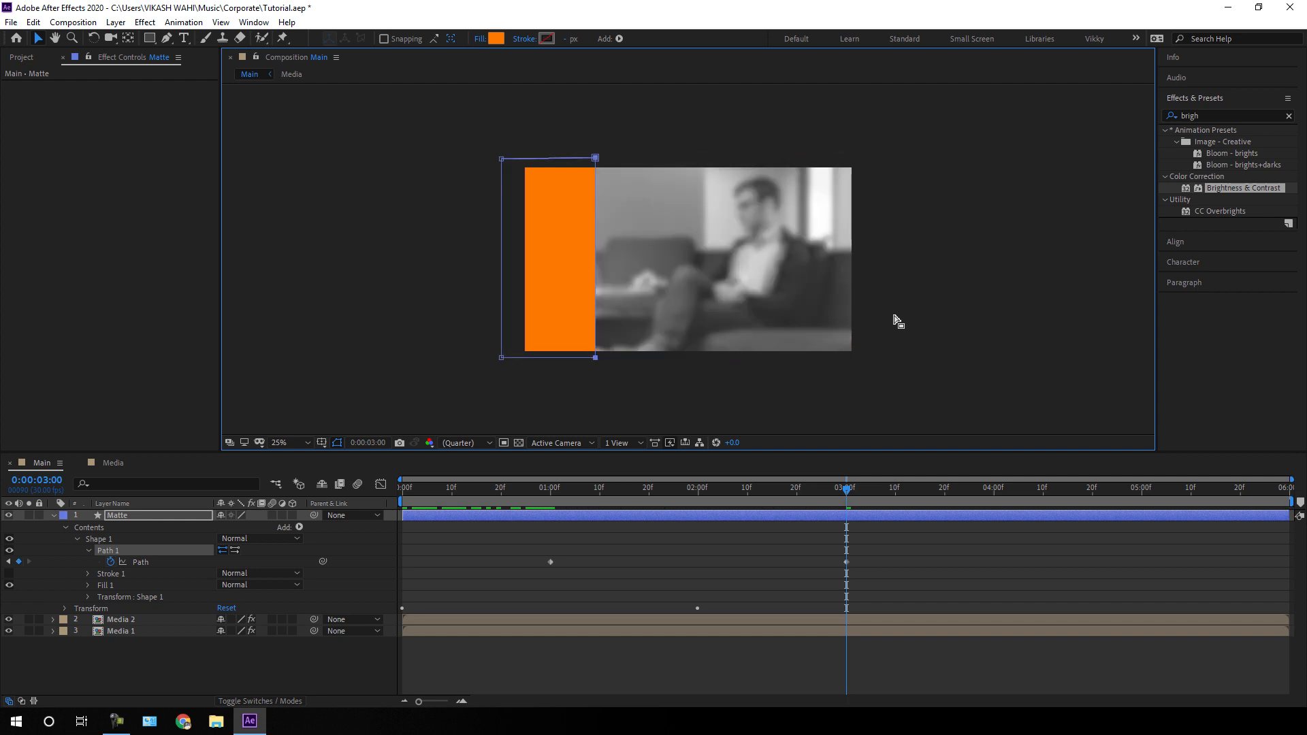
pyautogui.hotkey('shift', 'Right')
pyautogui.hotkey('shift', 'Right')
pyautogui.hotkey('shift', 'Right')
pyautogui.hotkey('shift', 'Right')
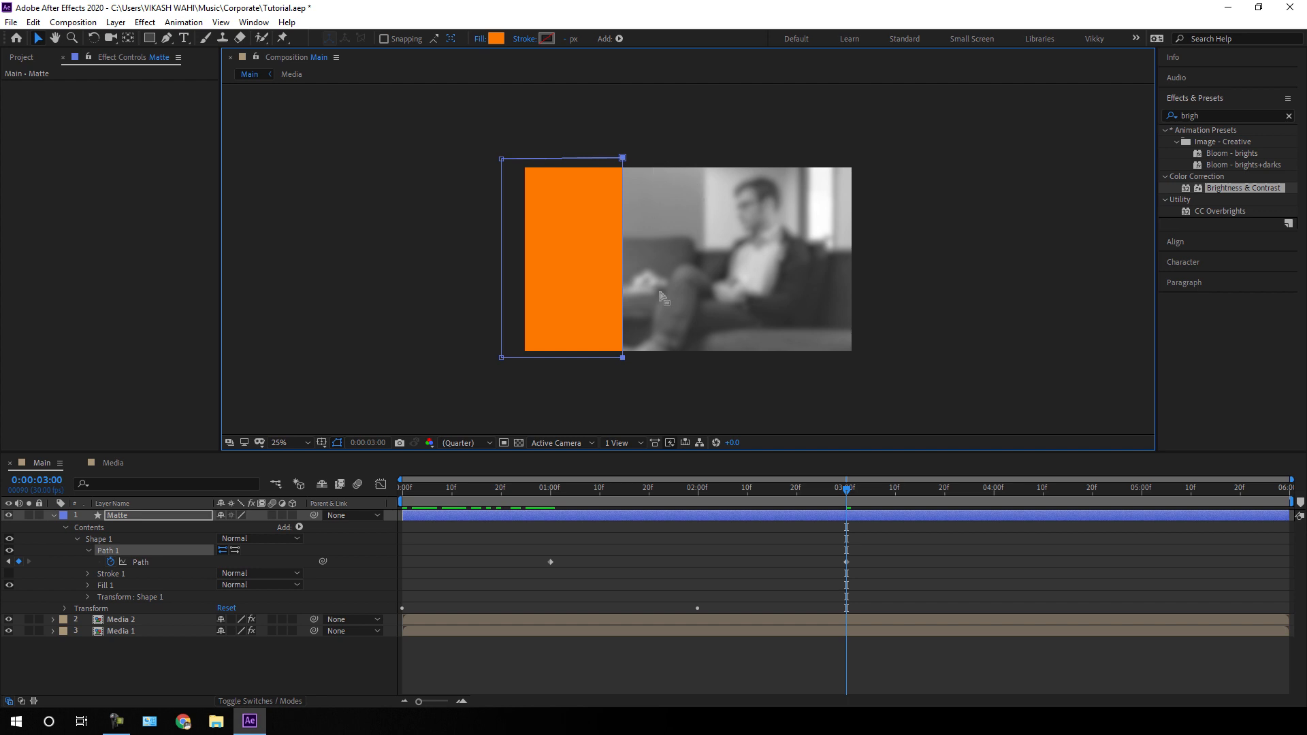
# - Slant the Matte shape's right edge at 3 seconds by nudging its lower point right and its upper point slightly left
pyautogui.moveTo(635, 351); pyautogui.dragTo(600, 379)
pyautogui.hotkey('shift', 'Right')
pyautogui.hotkey('shift', 'Right')
pyautogui.hotkey('shift', 'Right')
pyautogui.hotkey('shift', 'Right')
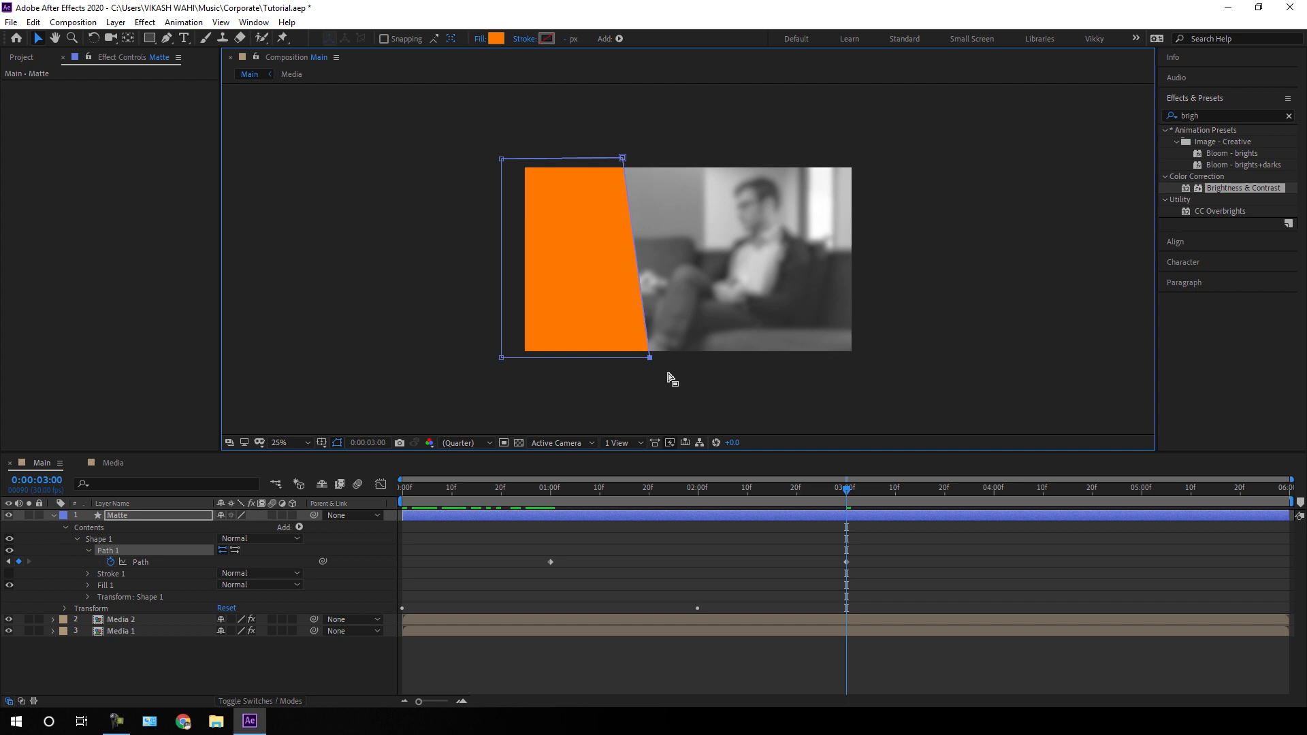
pyautogui.hotkey('shift', 'Right')
pyautogui.hotkey('shift', 'Right')
pyautogui.hotkey('shift', 'Right')
pyautogui.hotkey('shift', 'Right')
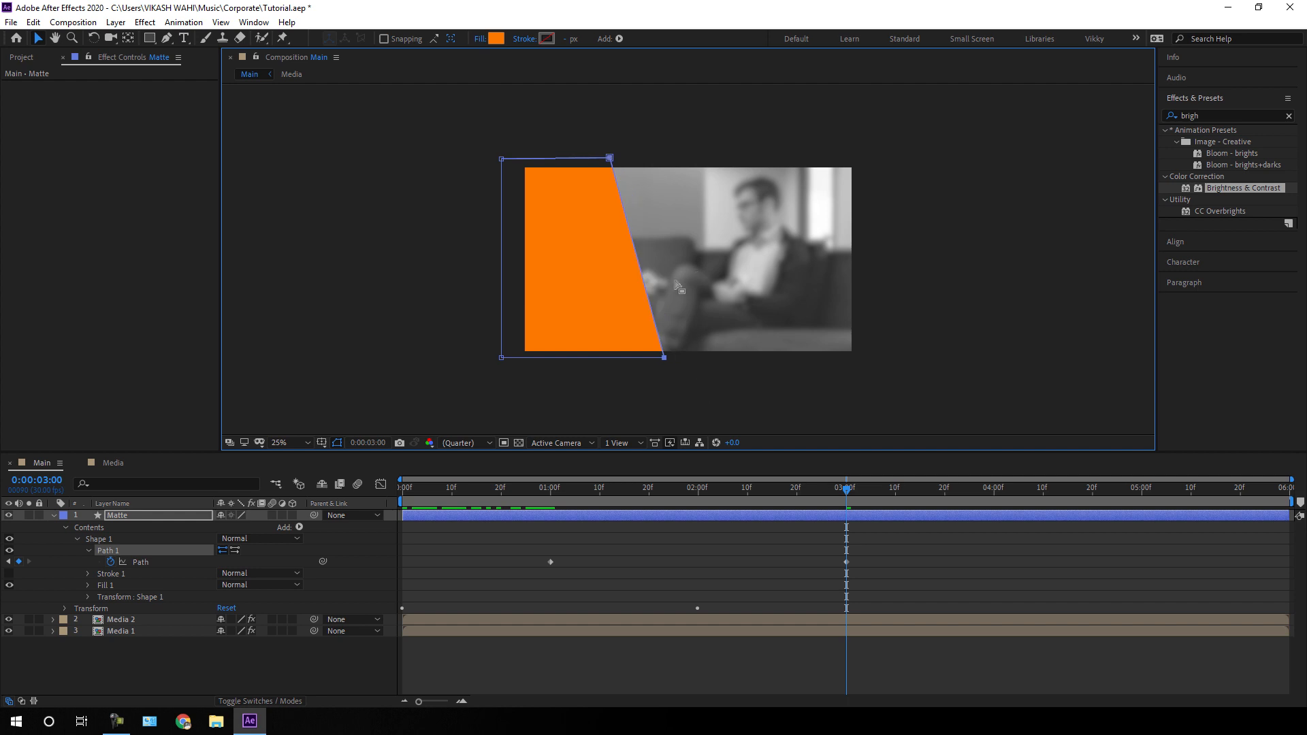
# - Show only the Matte layer's keyframed properties and nudge the path's upper-left point left at 1 second to slant the leading edge
pyautogui.click(54, 516)
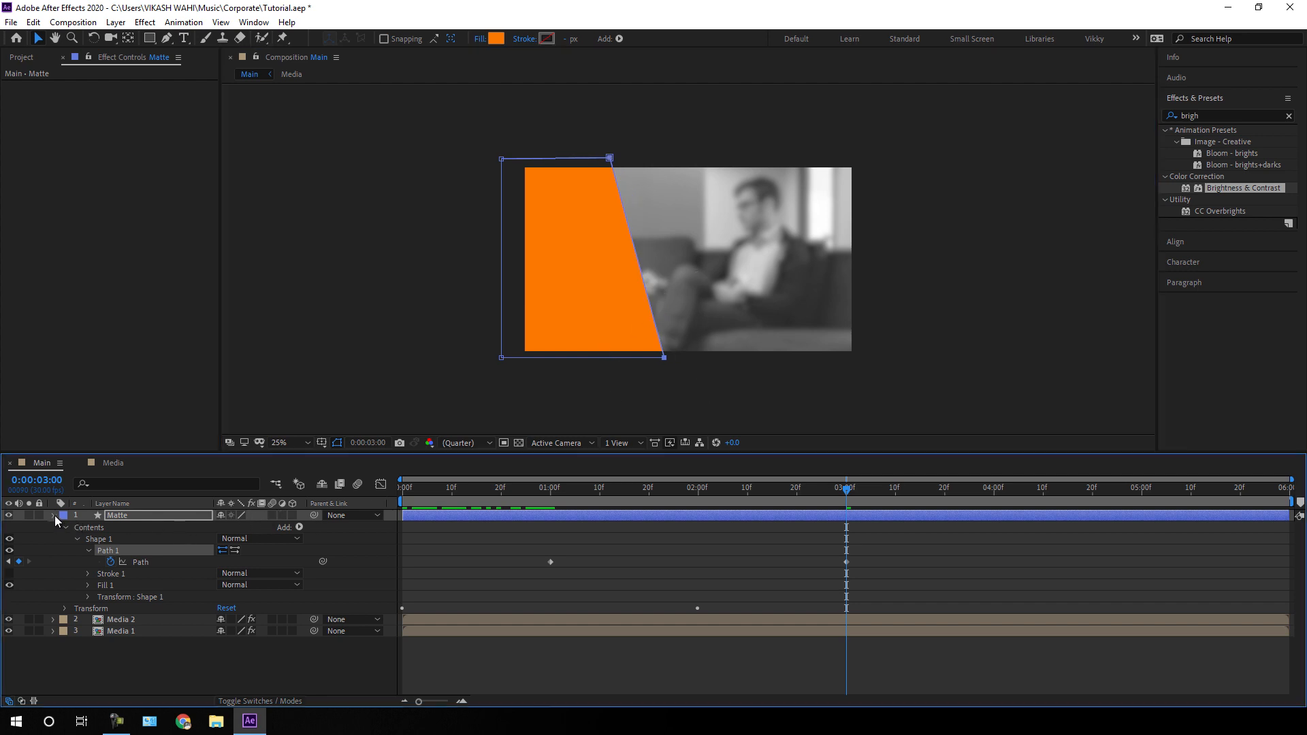
pyautogui.click(161, 516)
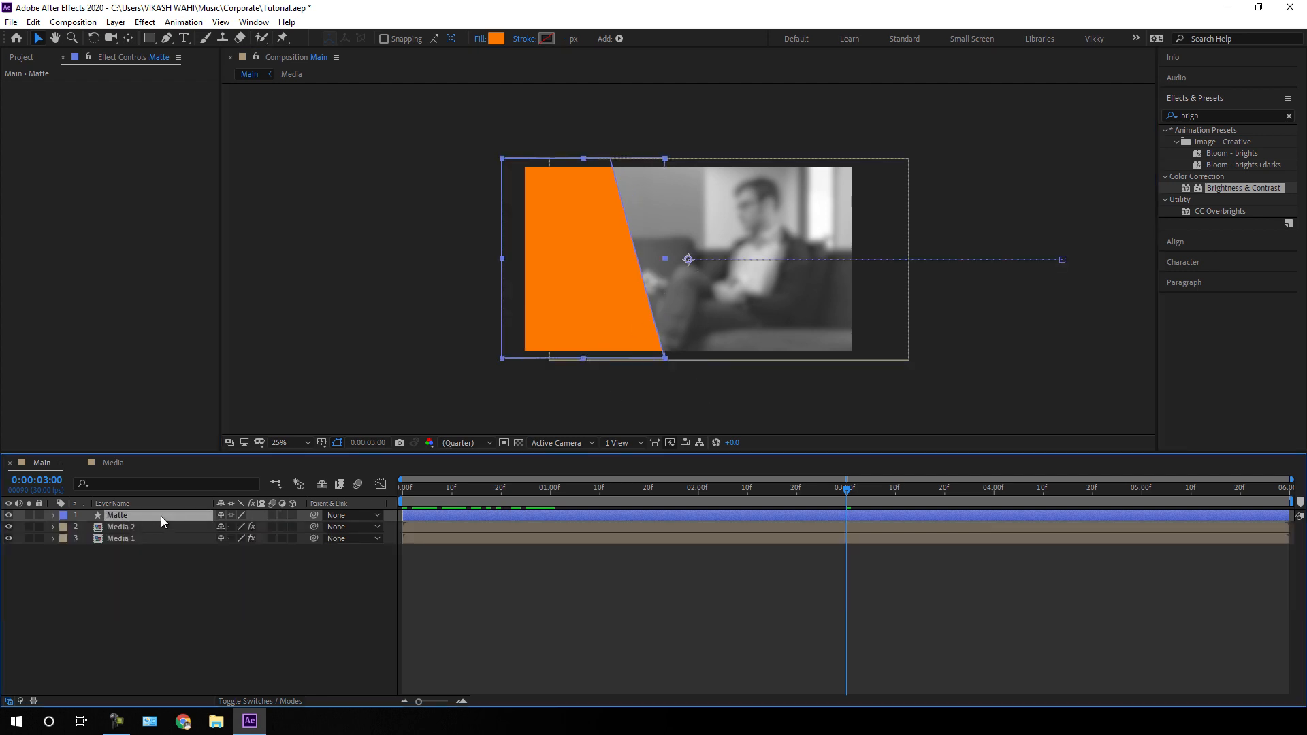
pyautogui.press('u')
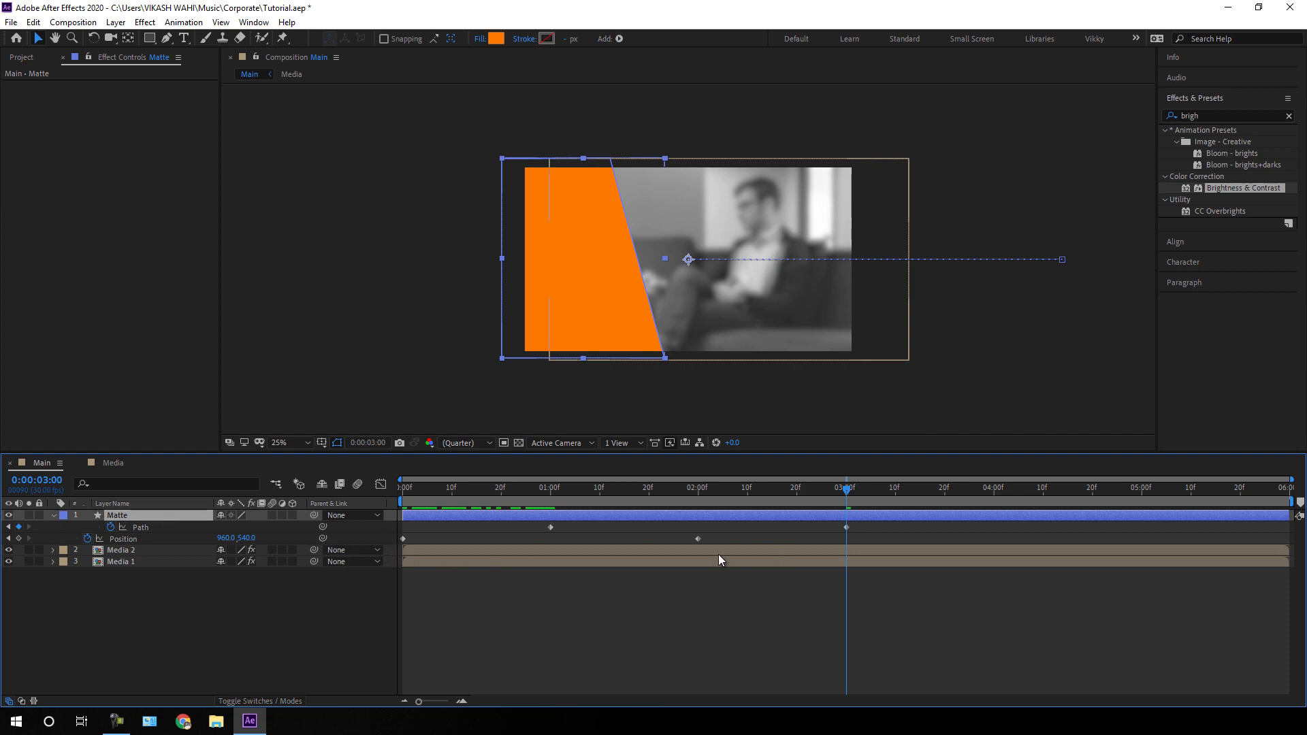
pyautogui.moveTo(822, 498); pyautogui.dragTo(551, 516)
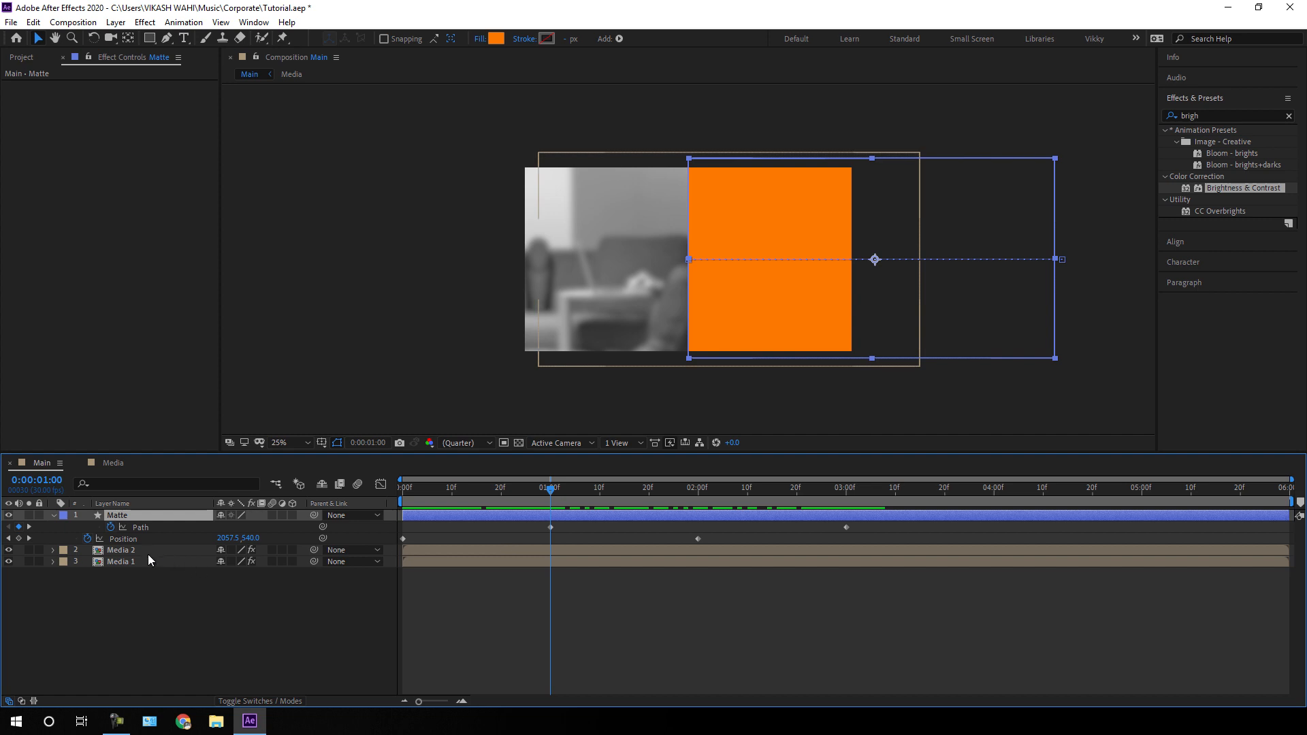
pyautogui.click(144, 528)
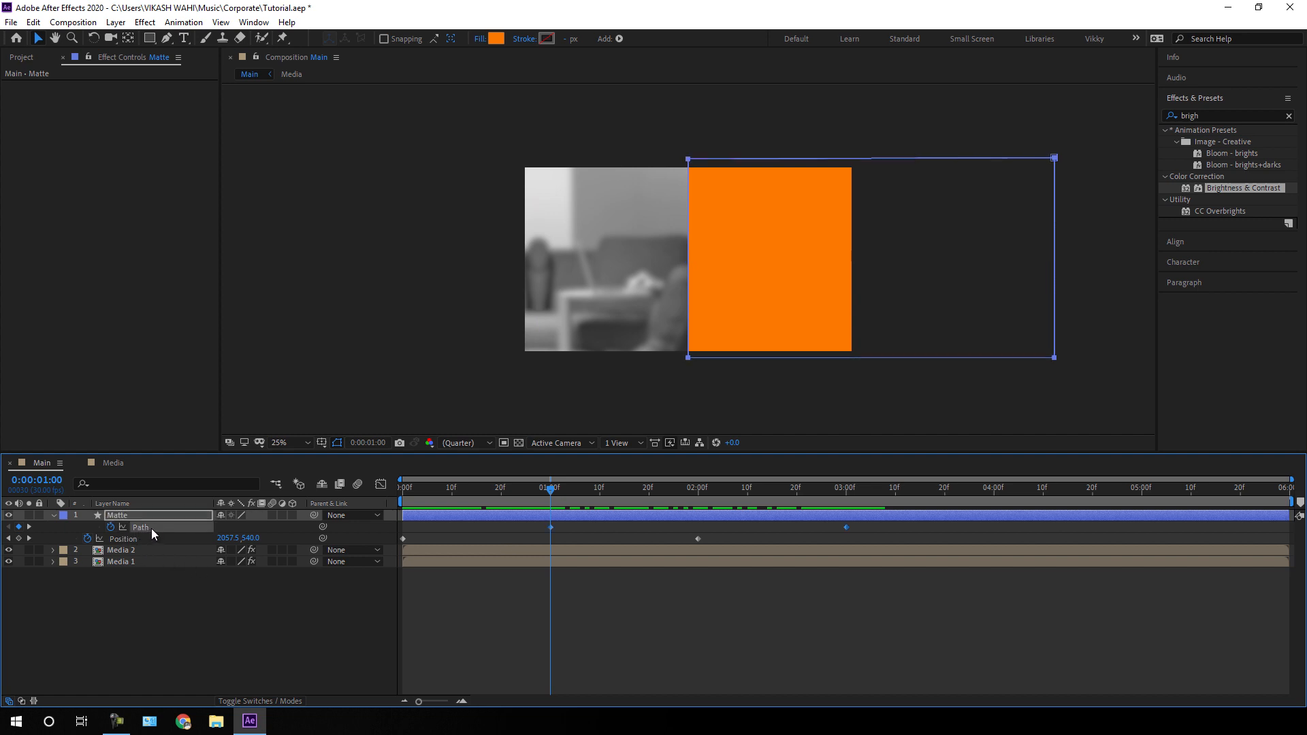
pyautogui.moveTo(704, 142); pyautogui.dragTo(679, 165)
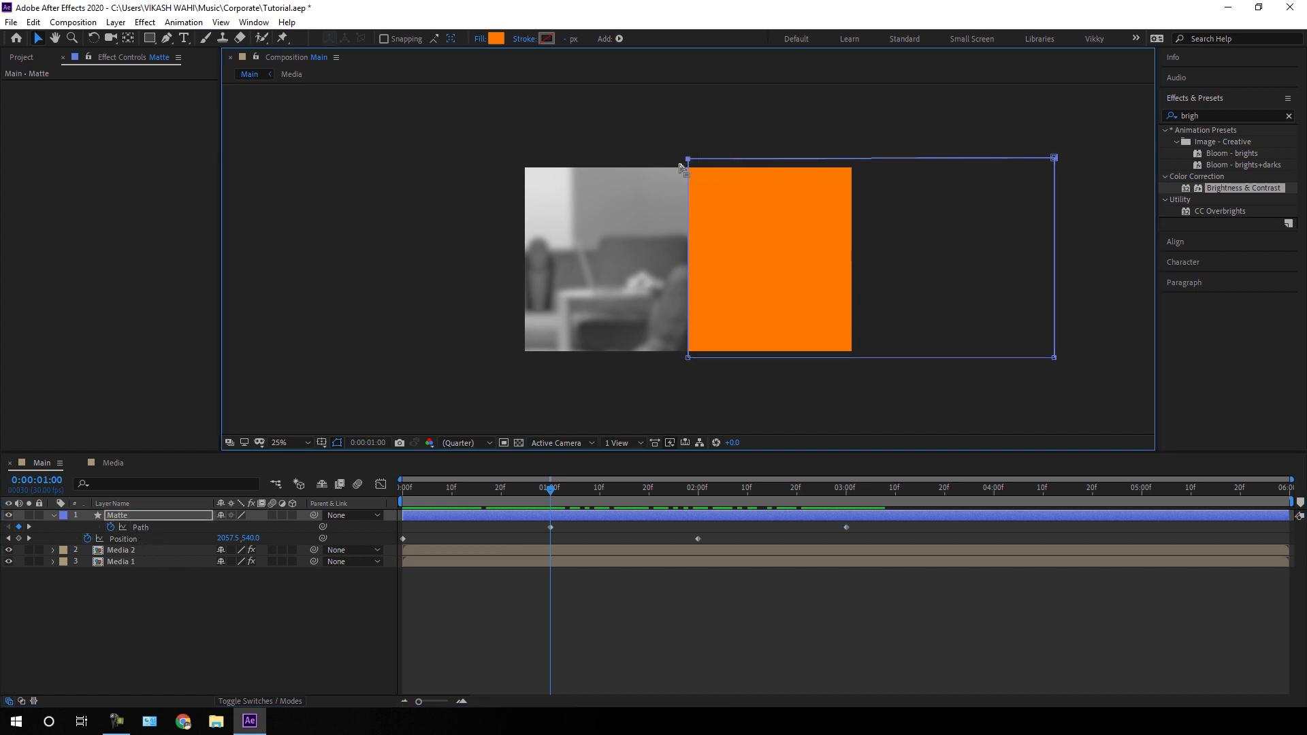
pyautogui.hotkey('shift', 'Left')
pyautogui.hotkey('shift', 'Left')
pyautogui.hotkey('shift', 'Left')
pyautogui.hotkey('shift', 'Left')
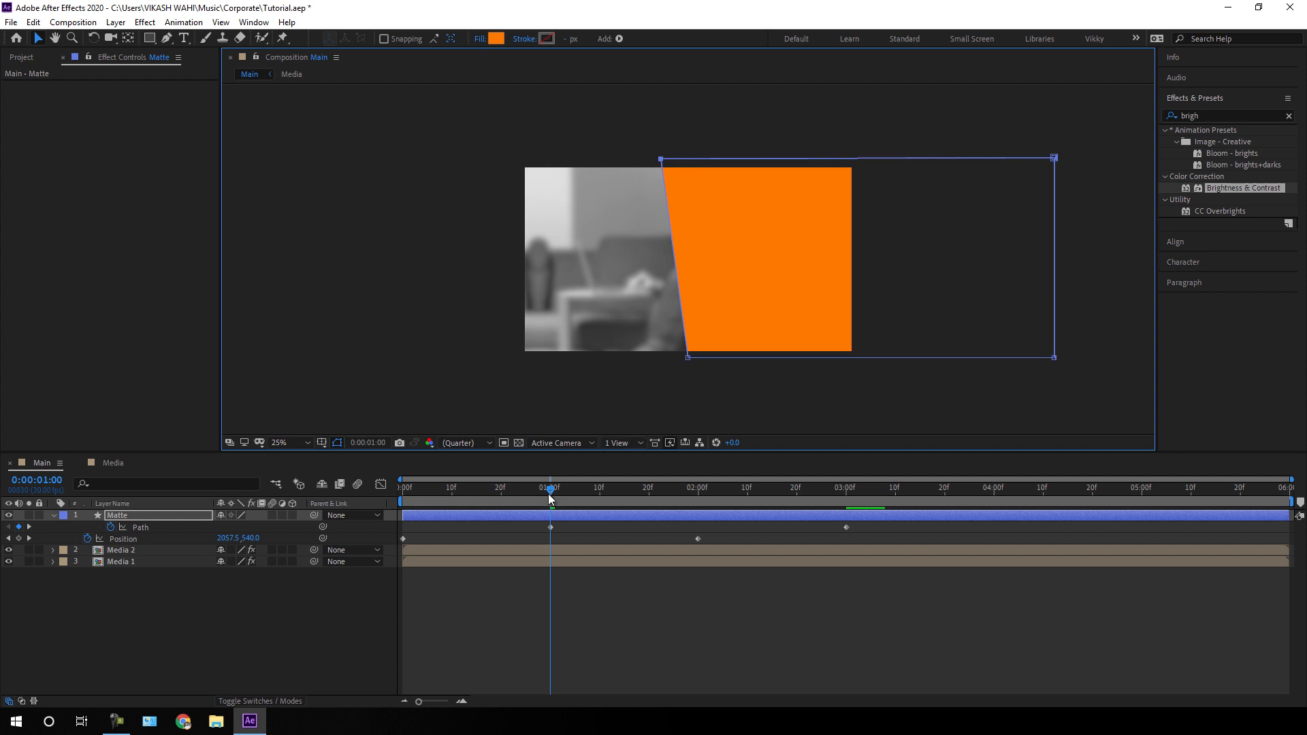
# - Set the Matte layer's X position to 3200 at 0 seconds and scrub through the slide-in
pyautogui.moveTo(550, 496); pyautogui.dragTo(399, 502)
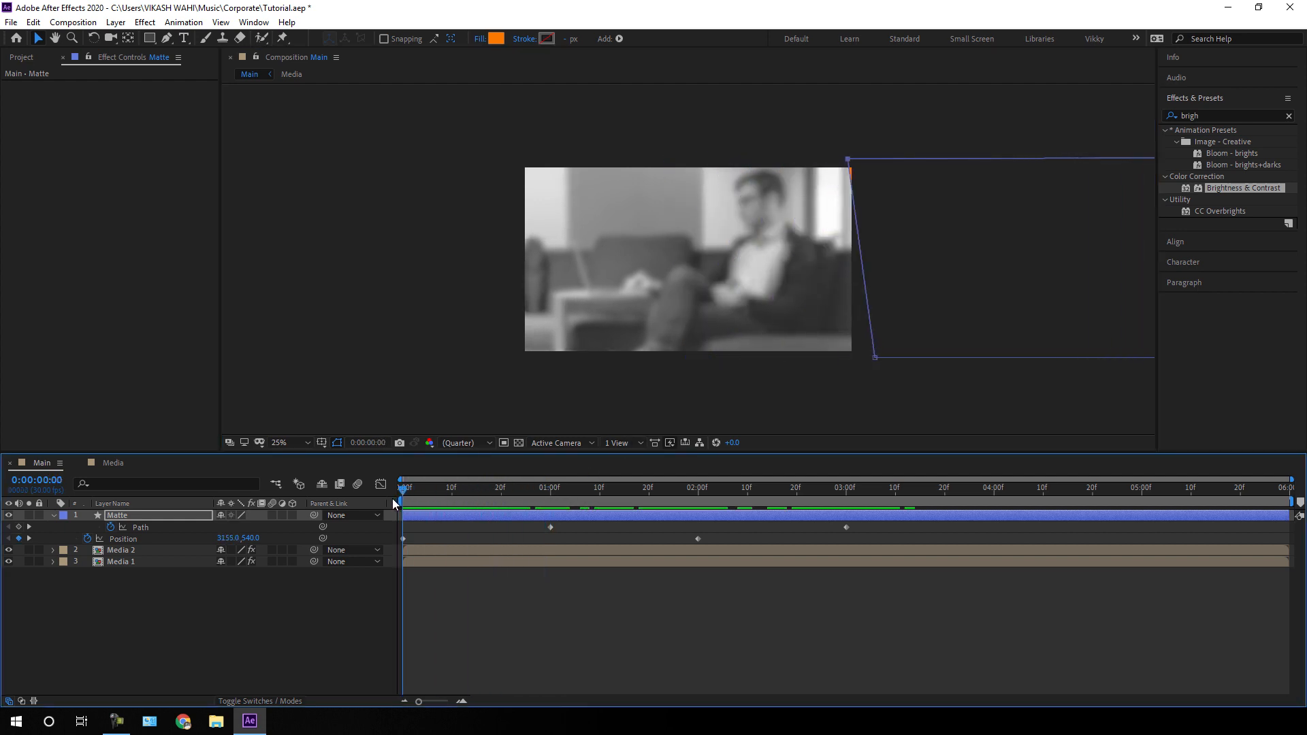
pyautogui.moveTo(224, 542); pyautogui.dragTo(298, 544)
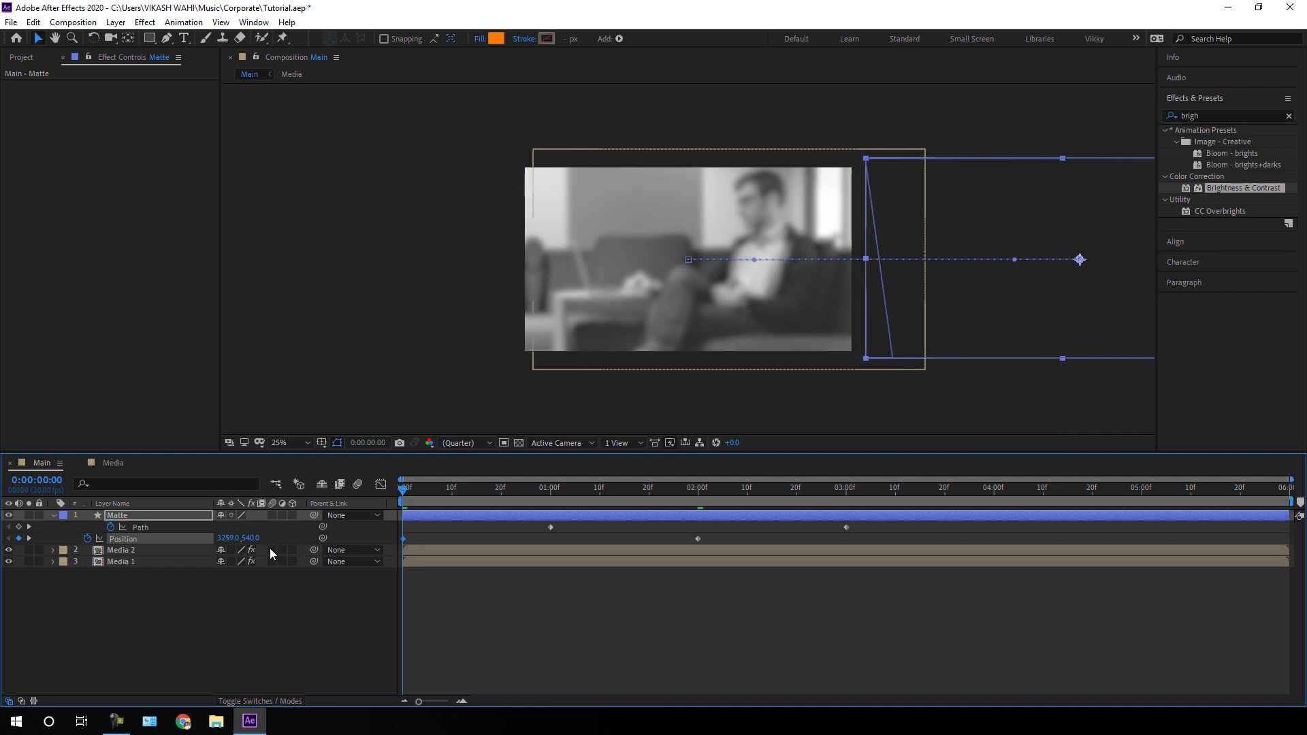
pyautogui.click(227, 538)
pyautogui.press('BackSpace')
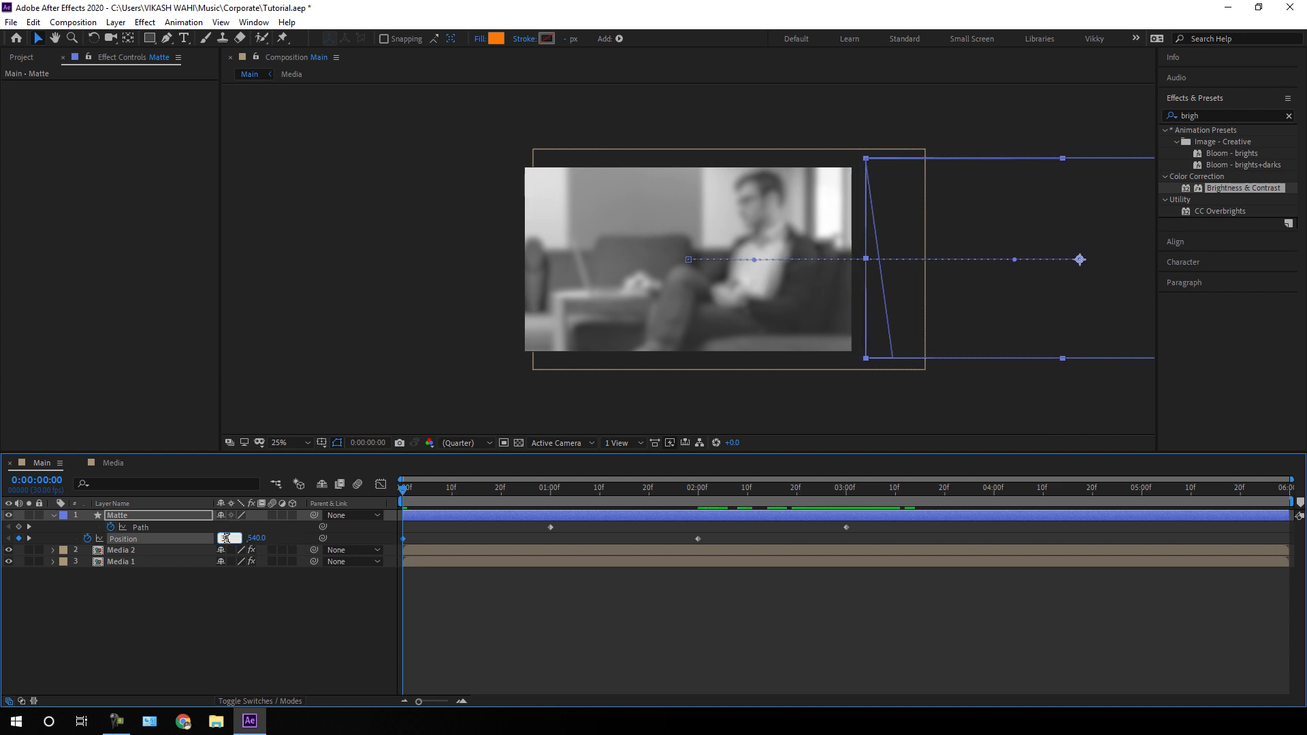
pyautogui.write('3200')
pyautogui.press('Return')
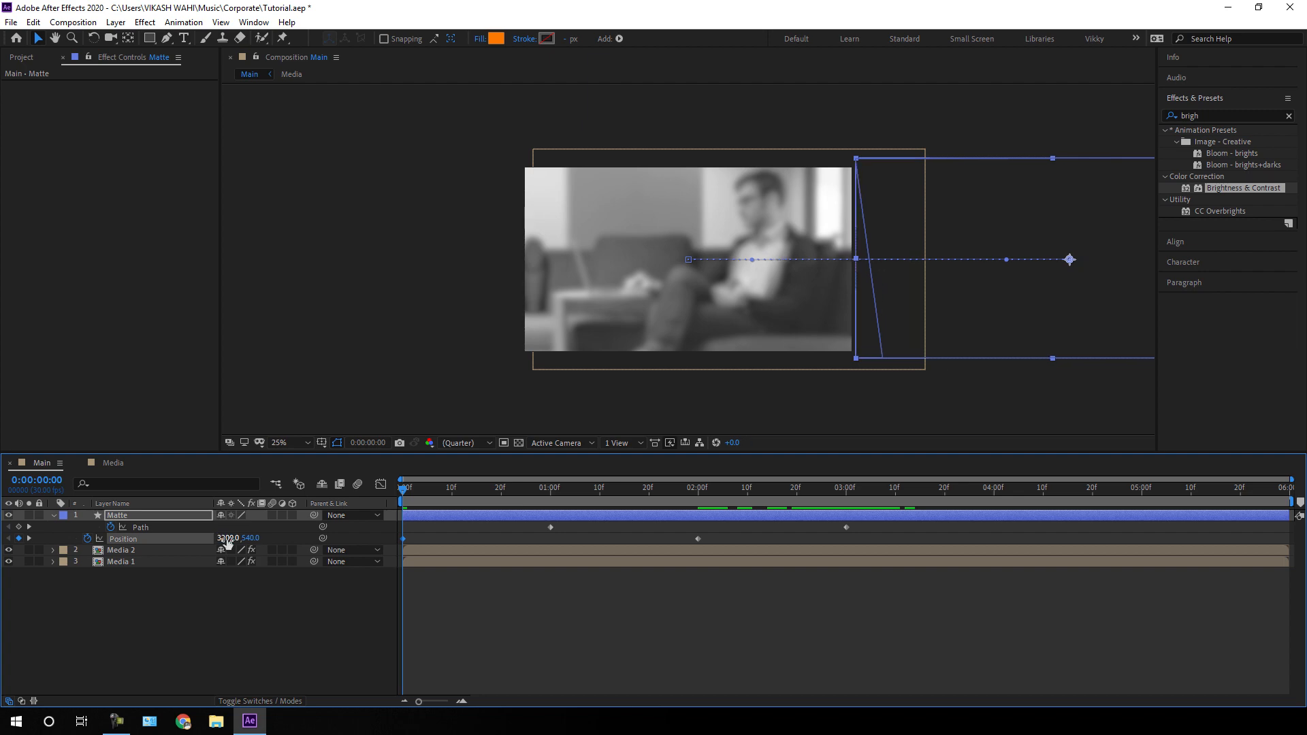
pyautogui.moveTo(444, 506); pyautogui.dragTo(884, 496)
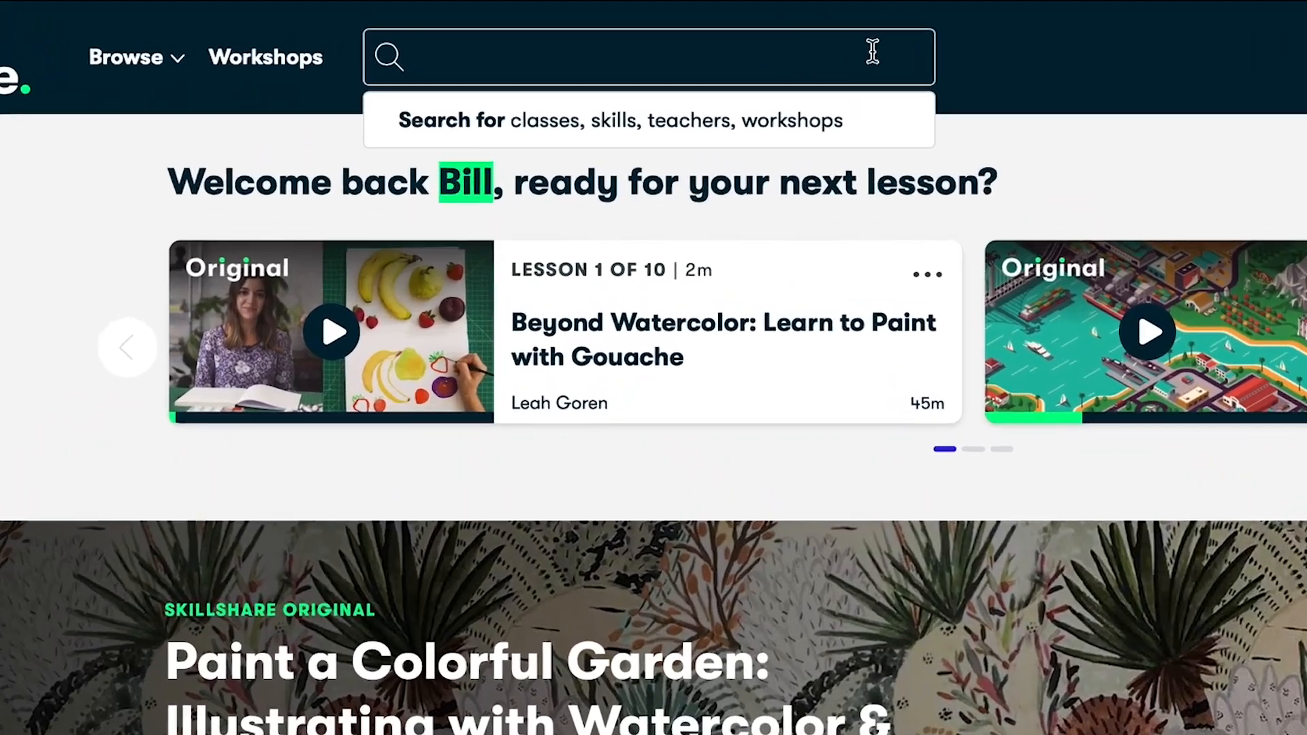
# - Switch to Skillshare and search for Logo Design
pyautogui.write('Lo')
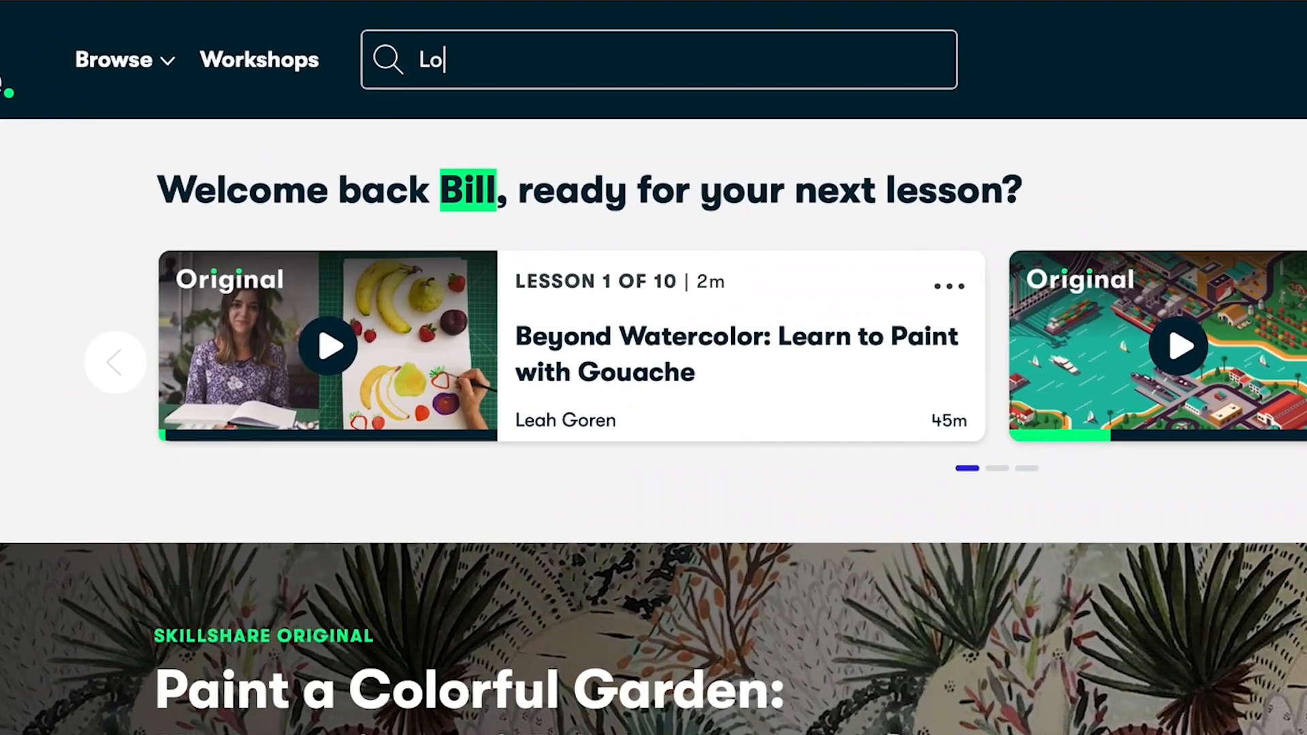
pyautogui.write('go Design')
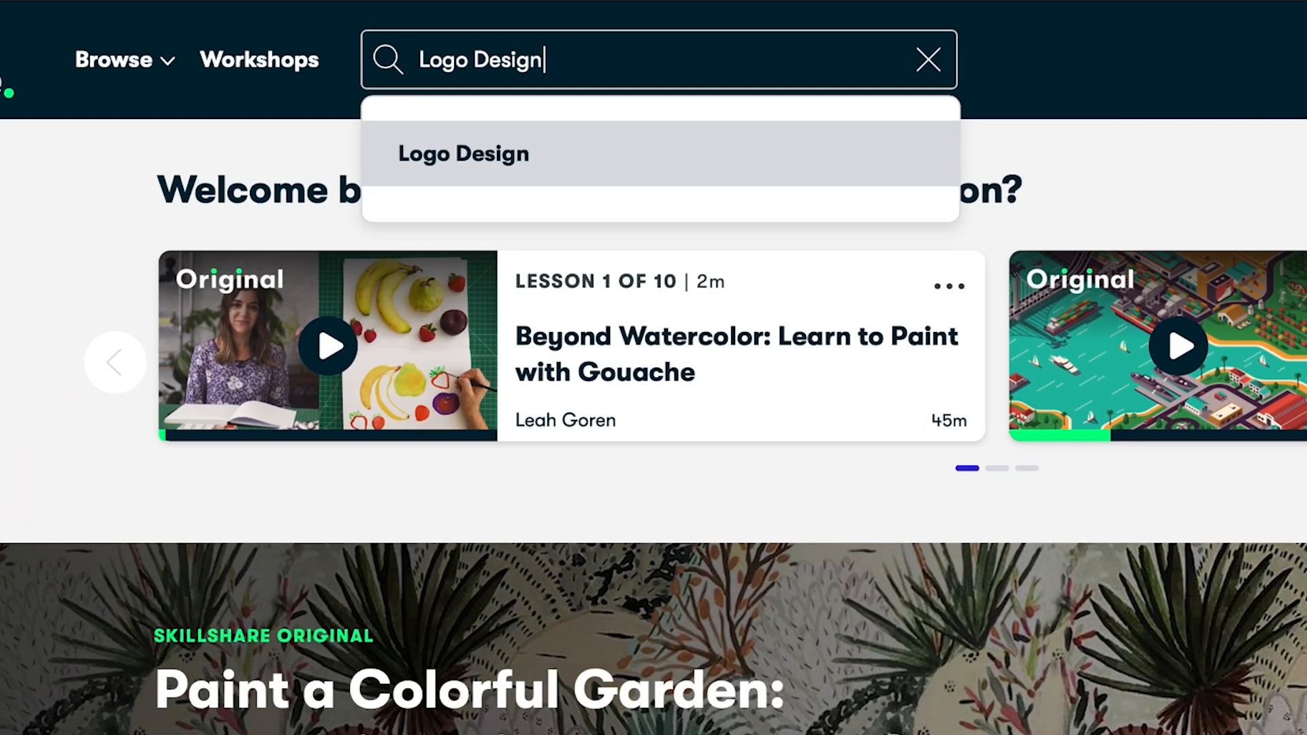
pyautogui.click(583, 164)
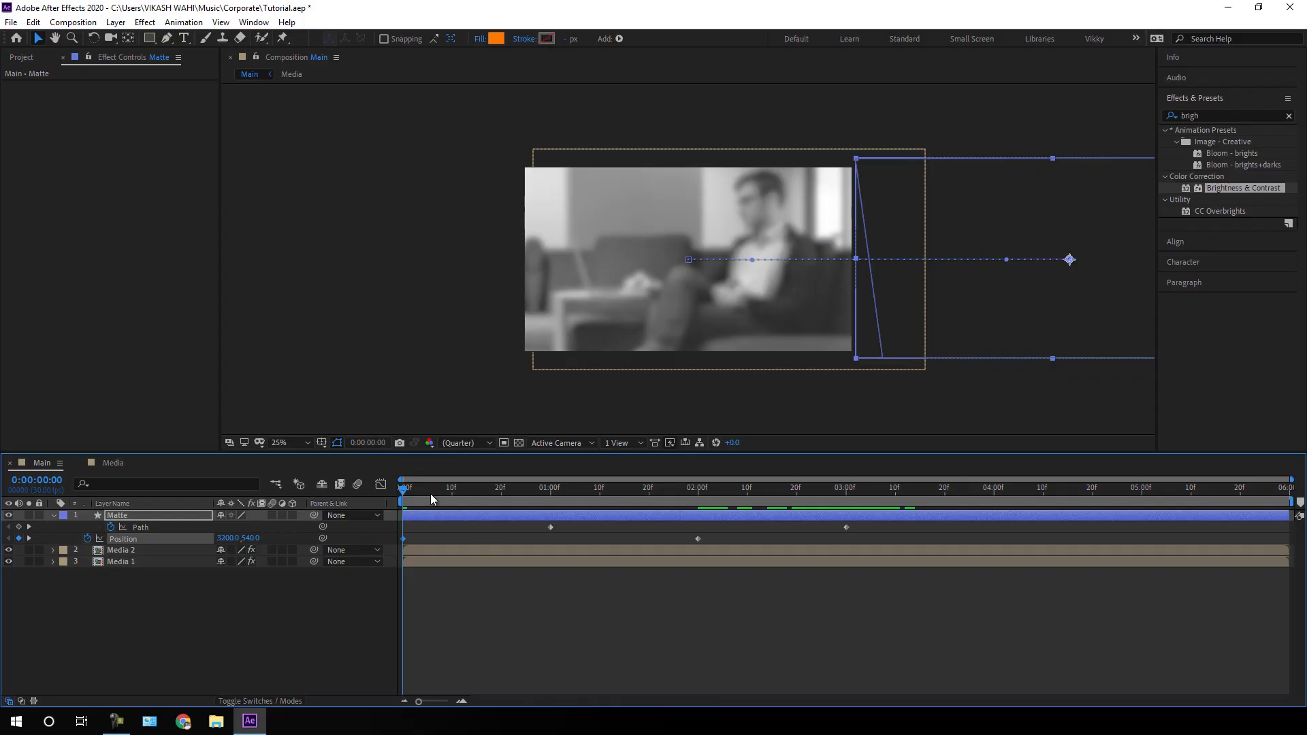
# - Easy Ease all Path and Position keyframes of the Matte layer and reshape the Position speed graph to peak early with a long slowdown
pyautogui.moveTo(431, 495); pyautogui.dragTo(400, 544)
pyautogui.press('F9')
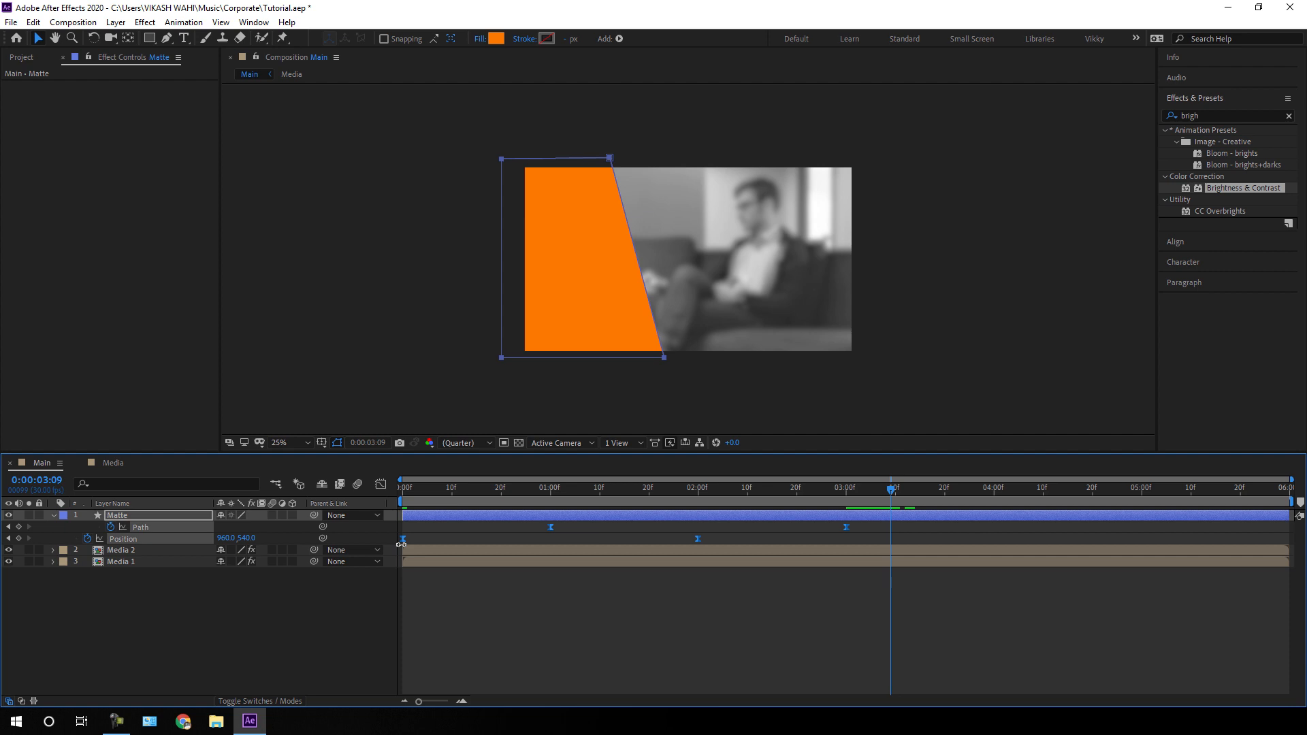
pyautogui.click(381, 484)
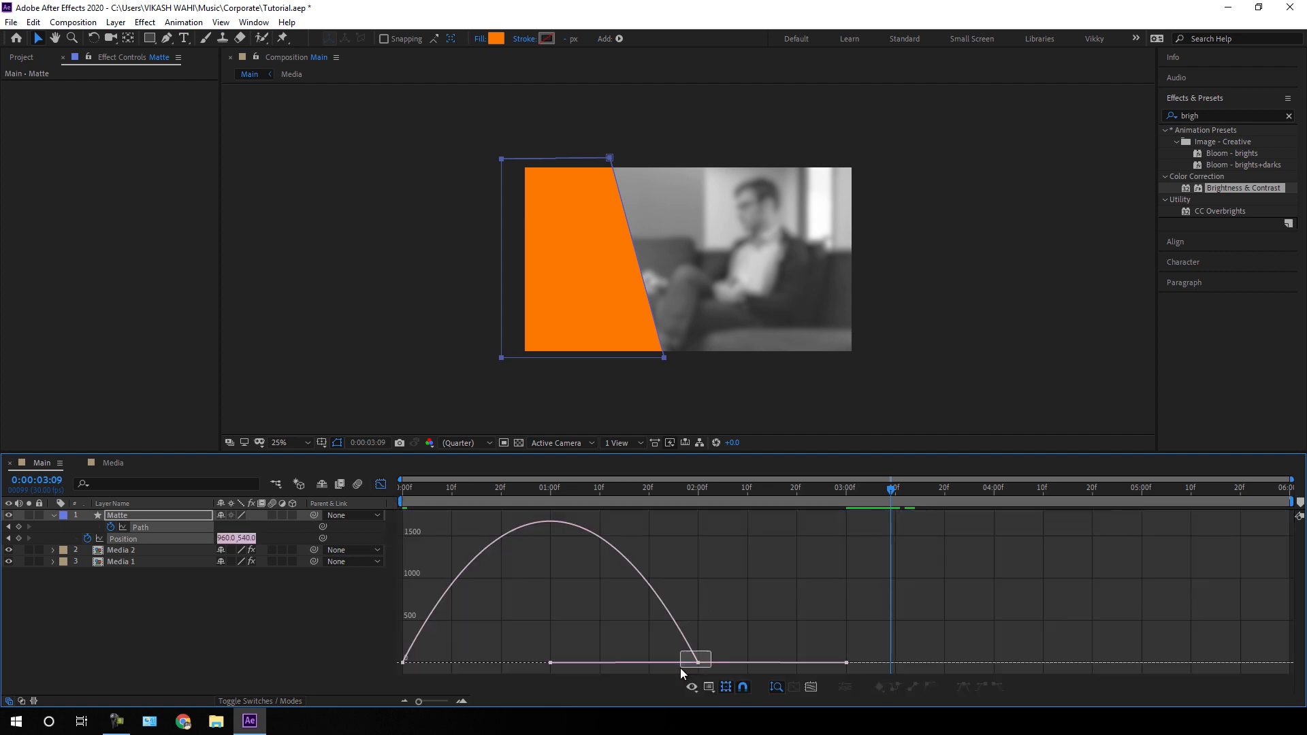
pyautogui.moveTo(680, 668); pyautogui.dragTo(526, 664)
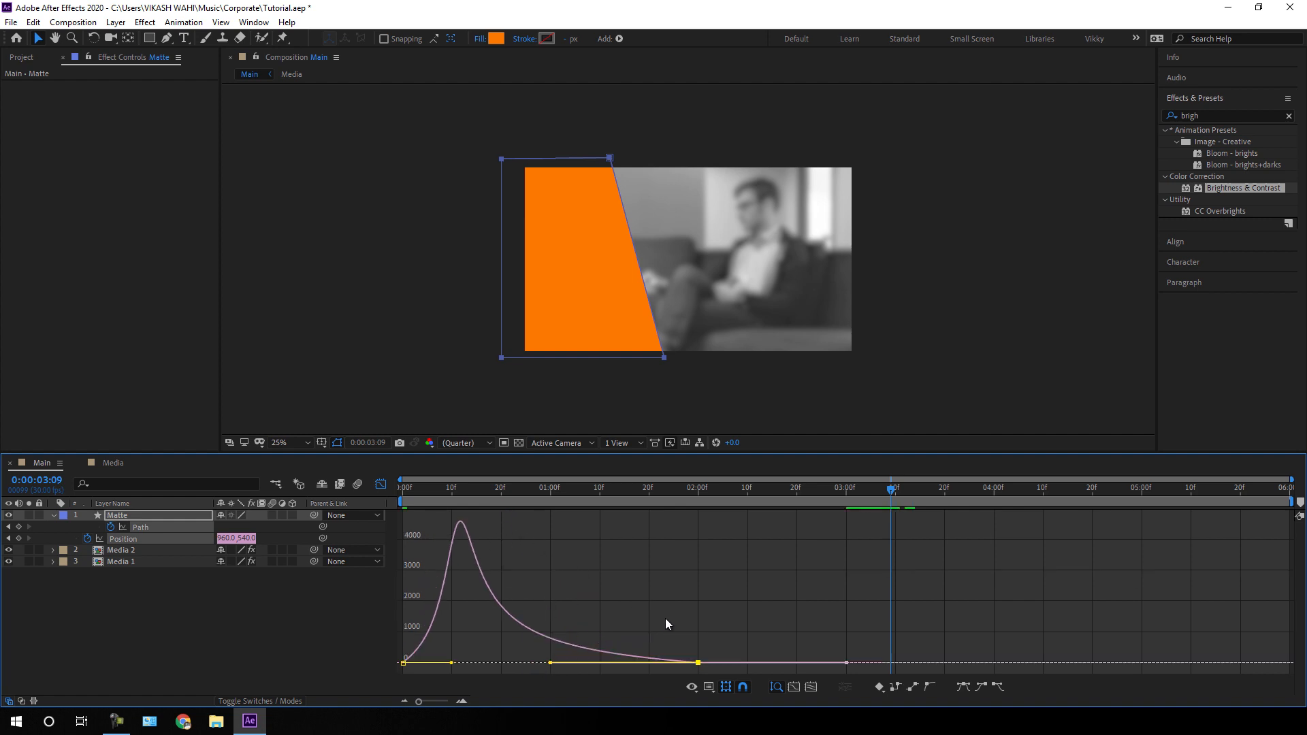
pyautogui.rightClick(581, 593)
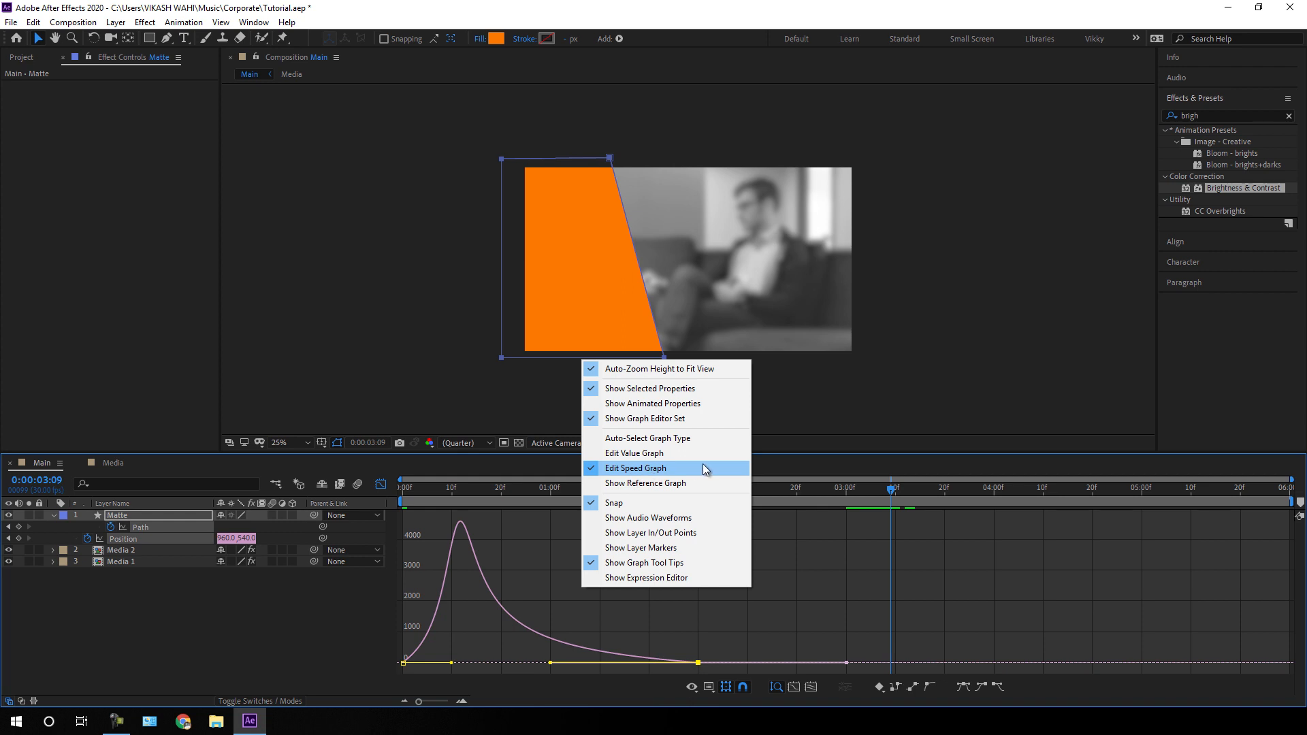
pyautogui.click(729, 603)
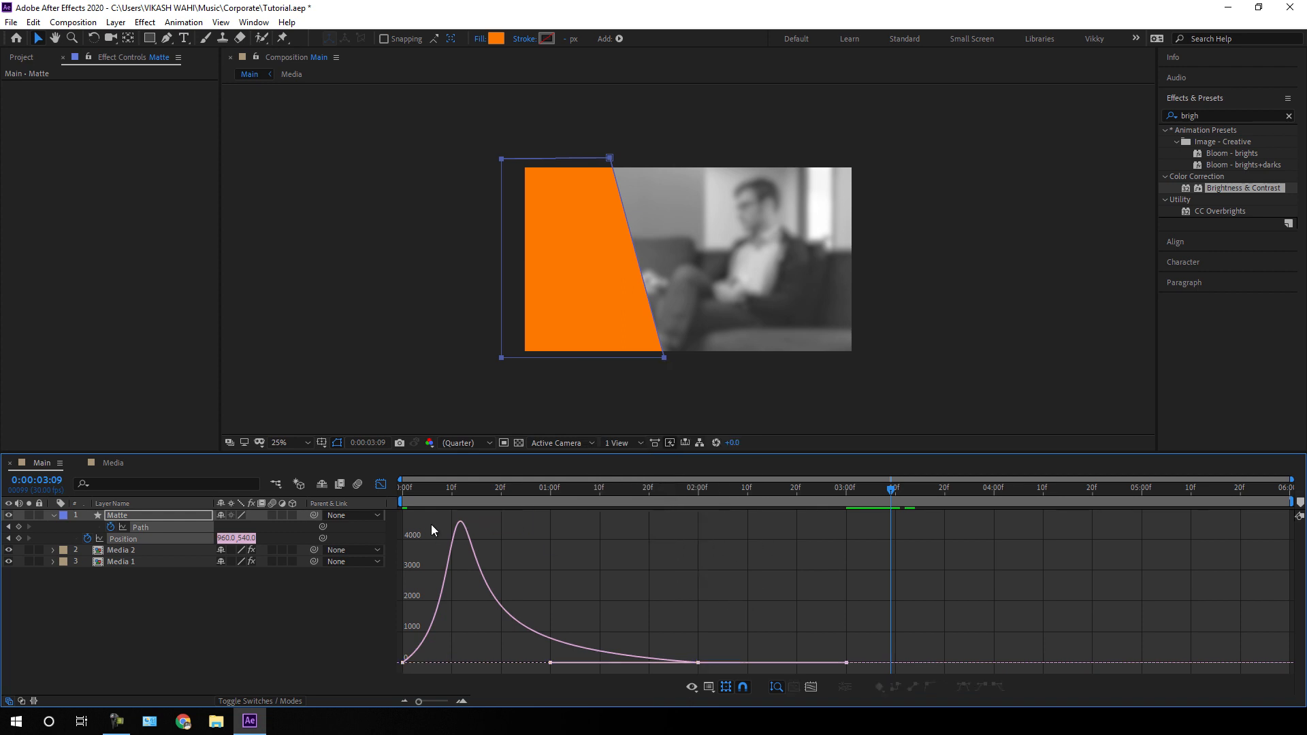
pyautogui.click(381, 484)
# - Extend the incoming ease of the Matte layer's Path keyframe at 3 seconds in the speed graph and preview the animation from the start
pyautogui.moveTo(861, 531); pyautogui.dragTo(543, 532)
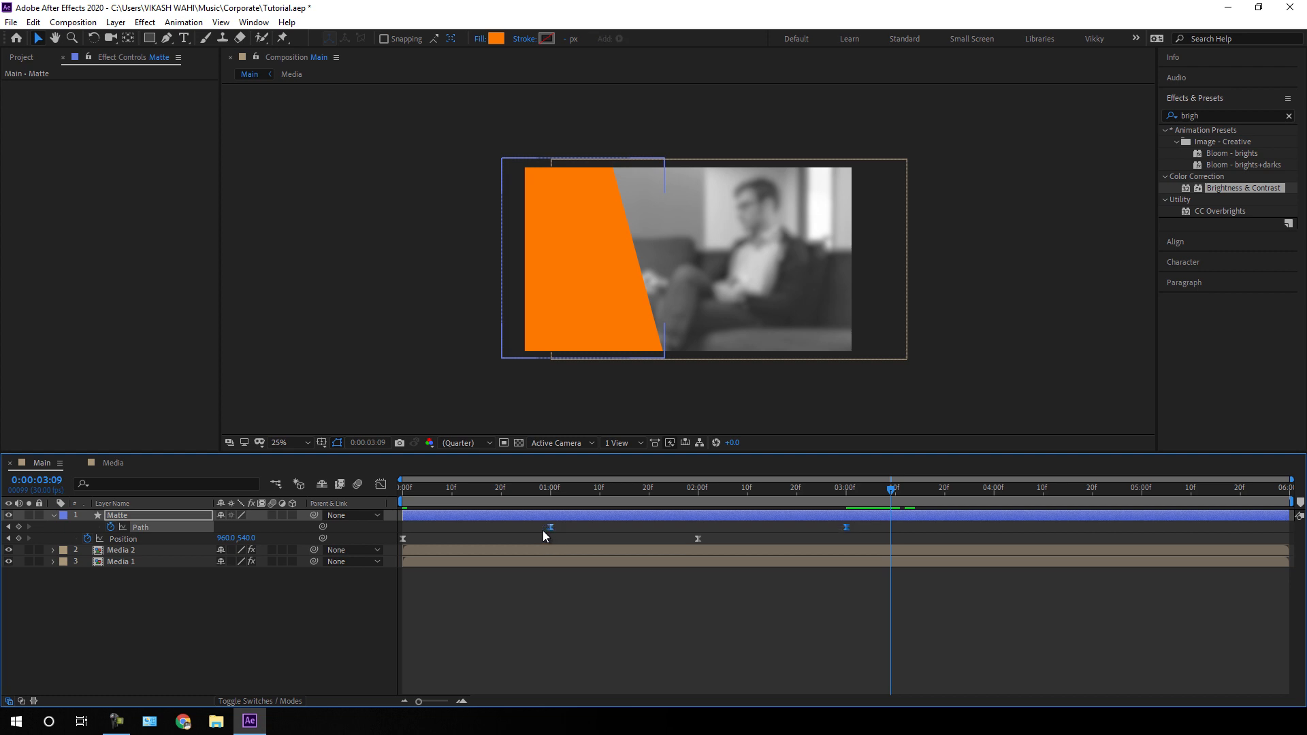
pyautogui.click(381, 484)
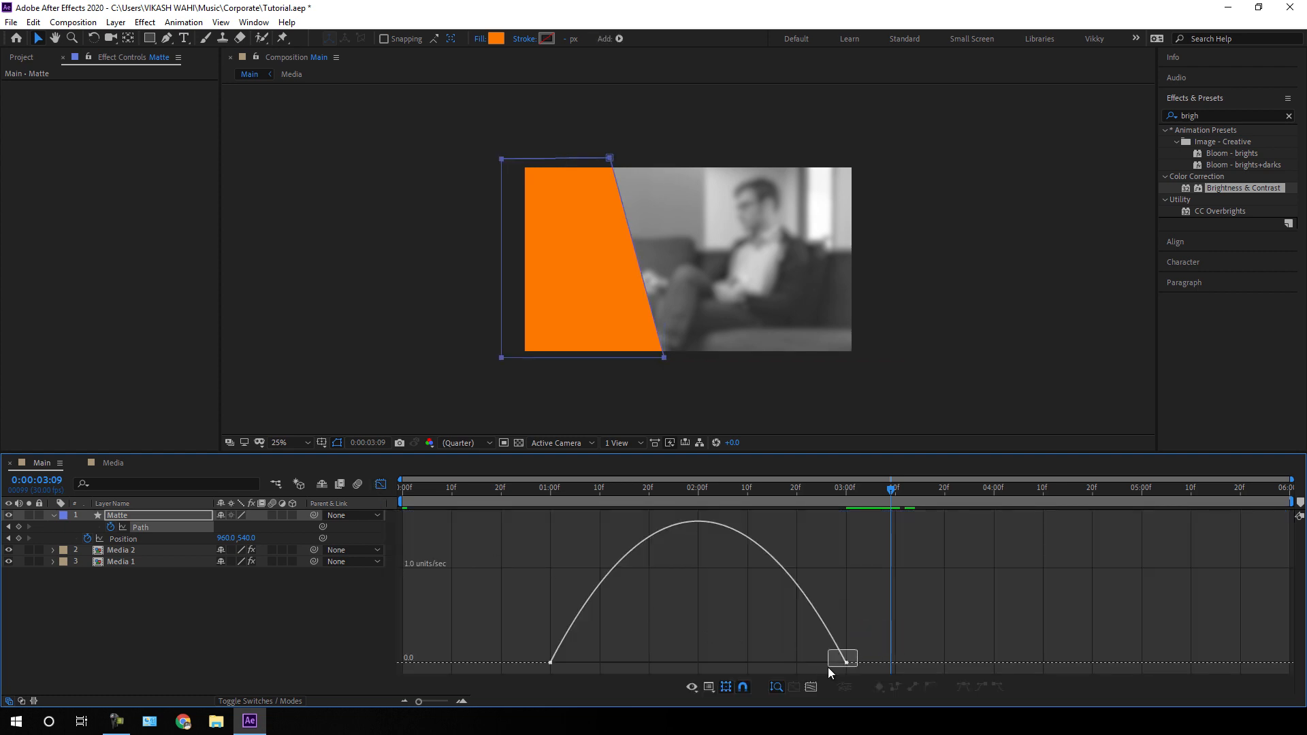
pyautogui.moveTo(797, 663); pyautogui.dragTo(710, 663)
pyautogui.click(381, 484)
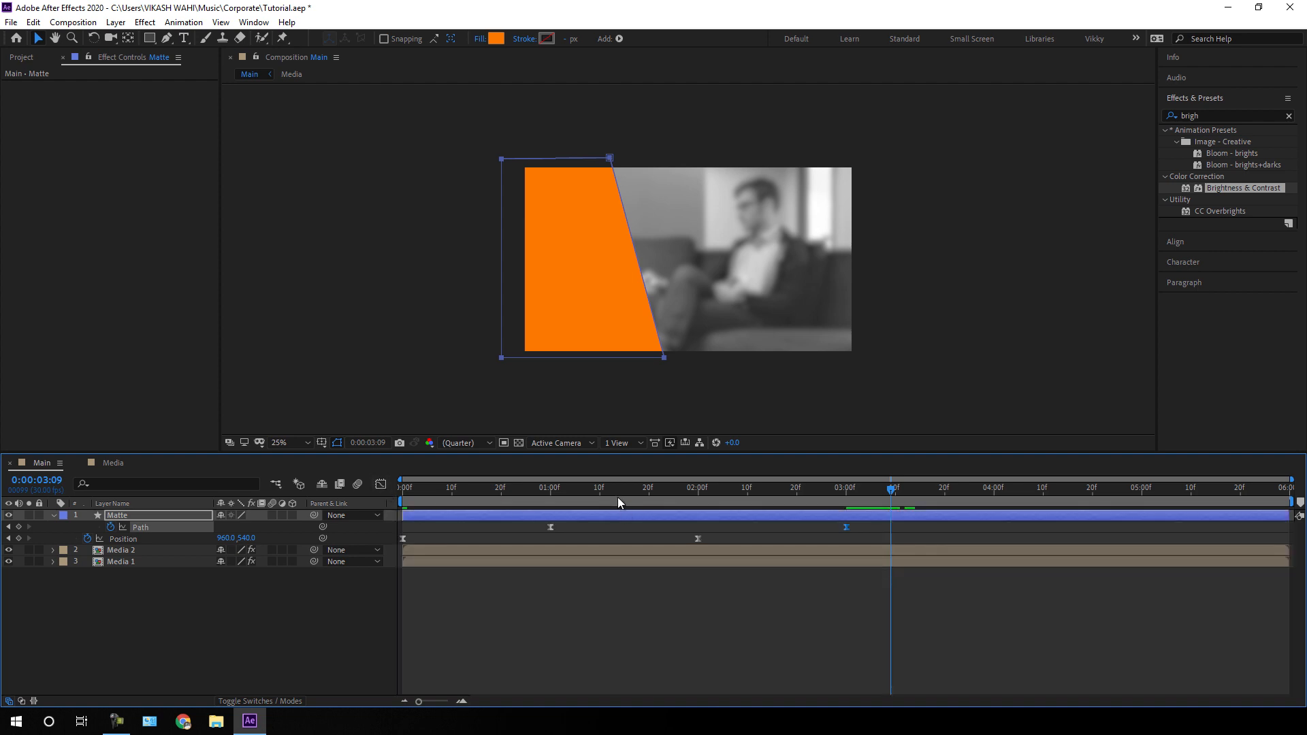
pyautogui.moveTo(616, 492); pyautogui.dragTo(395, 498)
pyautogui.press('space')
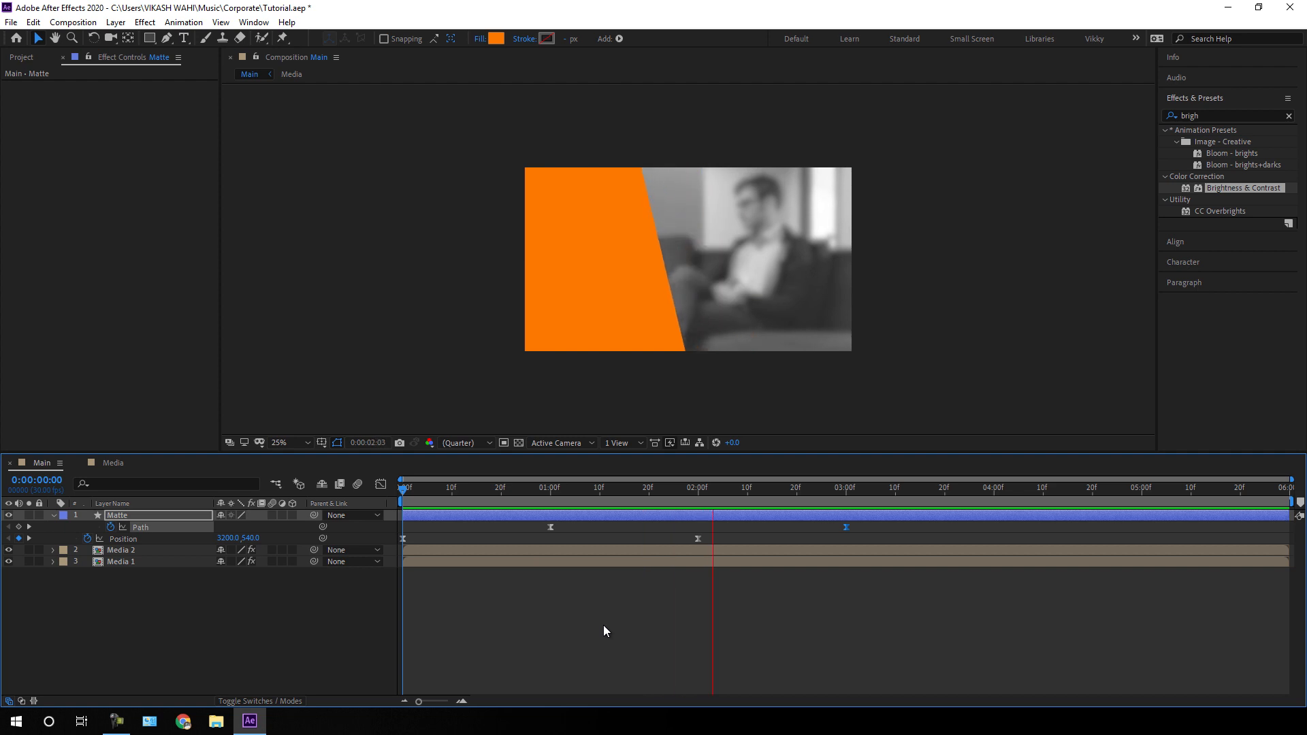
pyautogui.press('space')
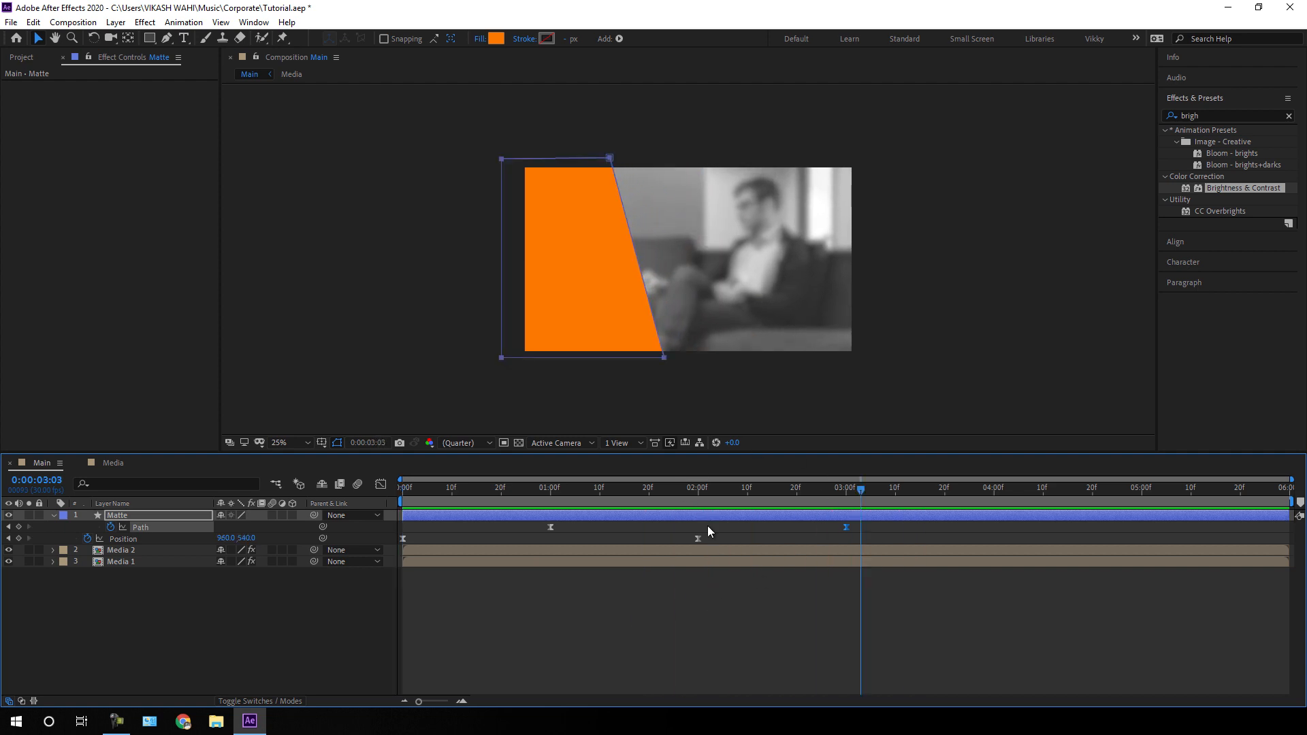
# - Collapse the Matte layer's properties and duplicate the layer twice
pyautogui.click(53, 515)
pyautogui.click(151, 556)
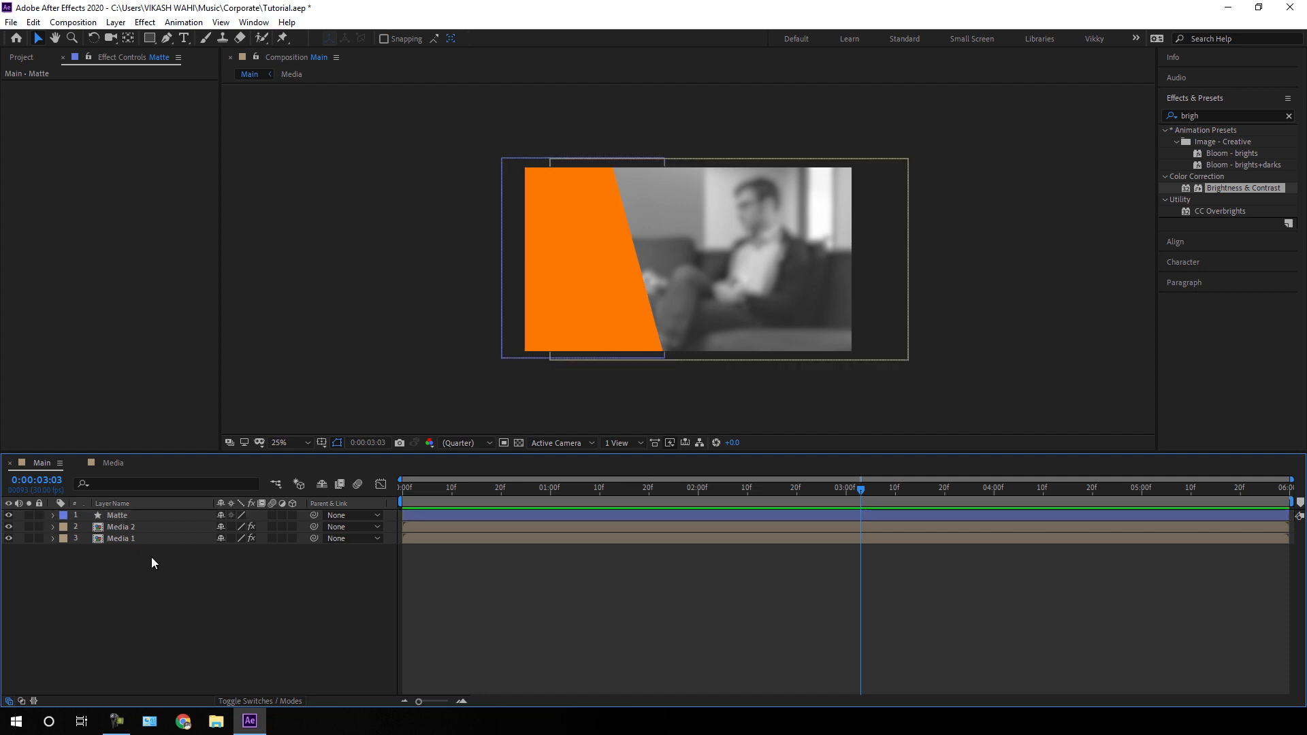
pyautogui.click(137, 517)
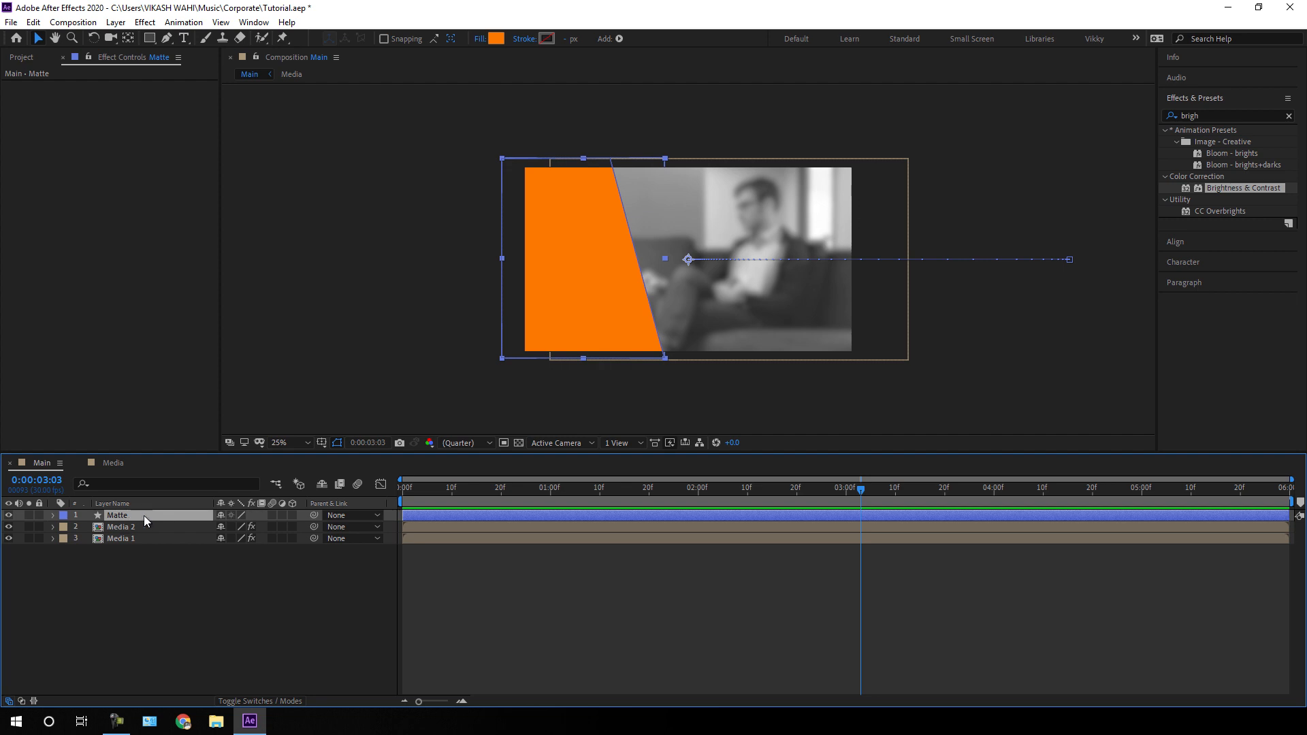
pyautogui.hotkey('ctrl', 'd')
pyautogui.hotkey('ctrl', 'd')
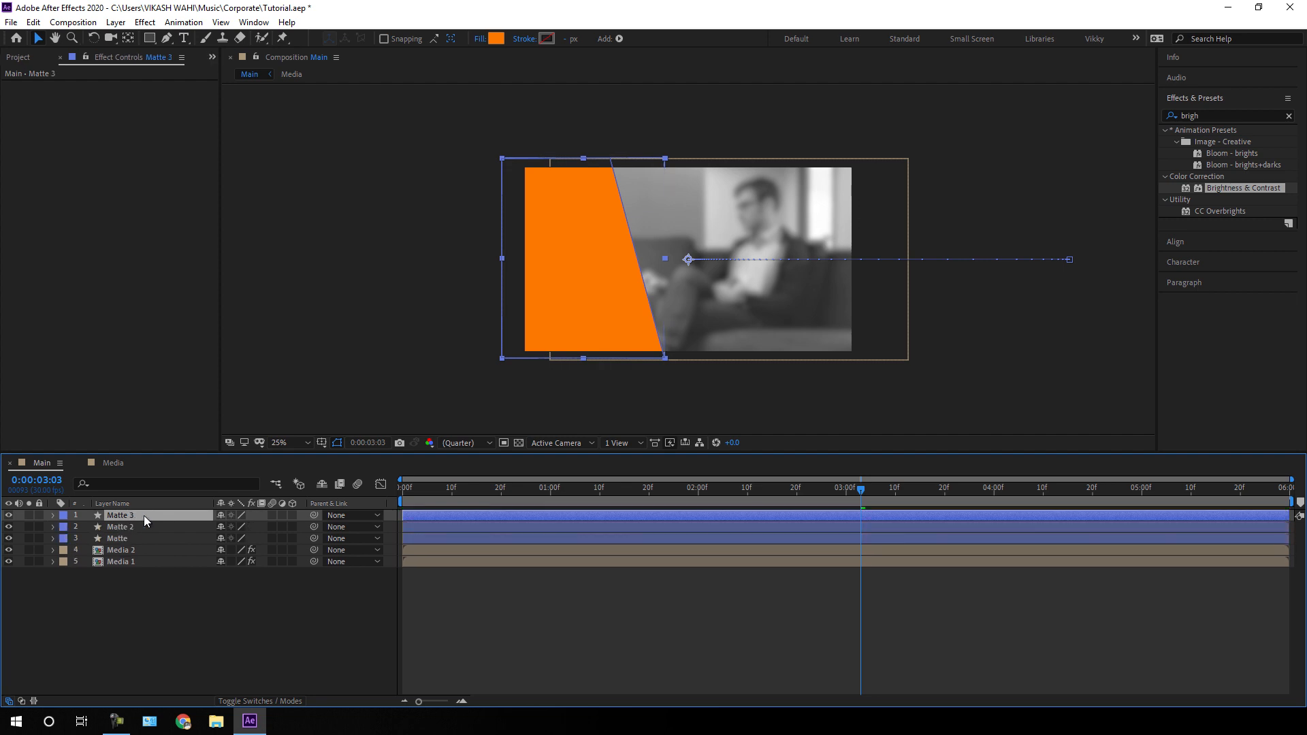
# - Rename the original Matte layer as Matte 1
pyautogui.click(143, 538)
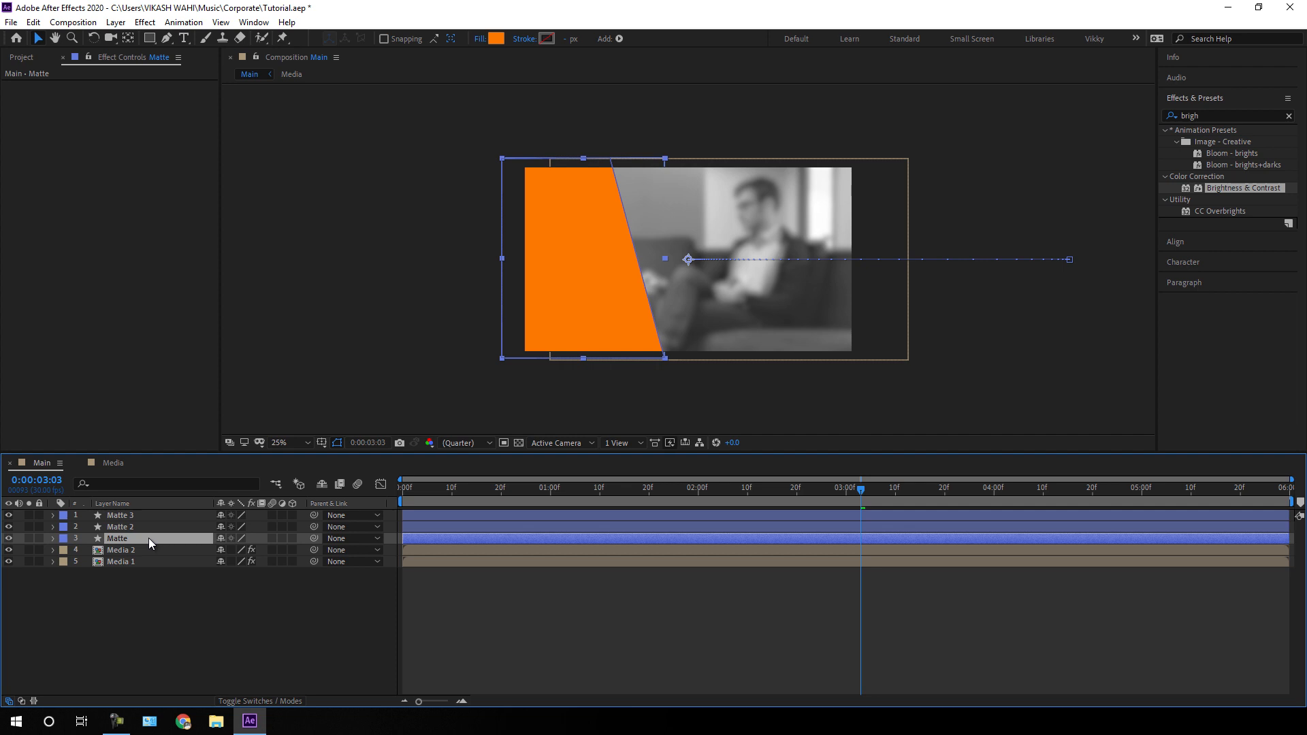
pyautogui.rightClick(148, 538)
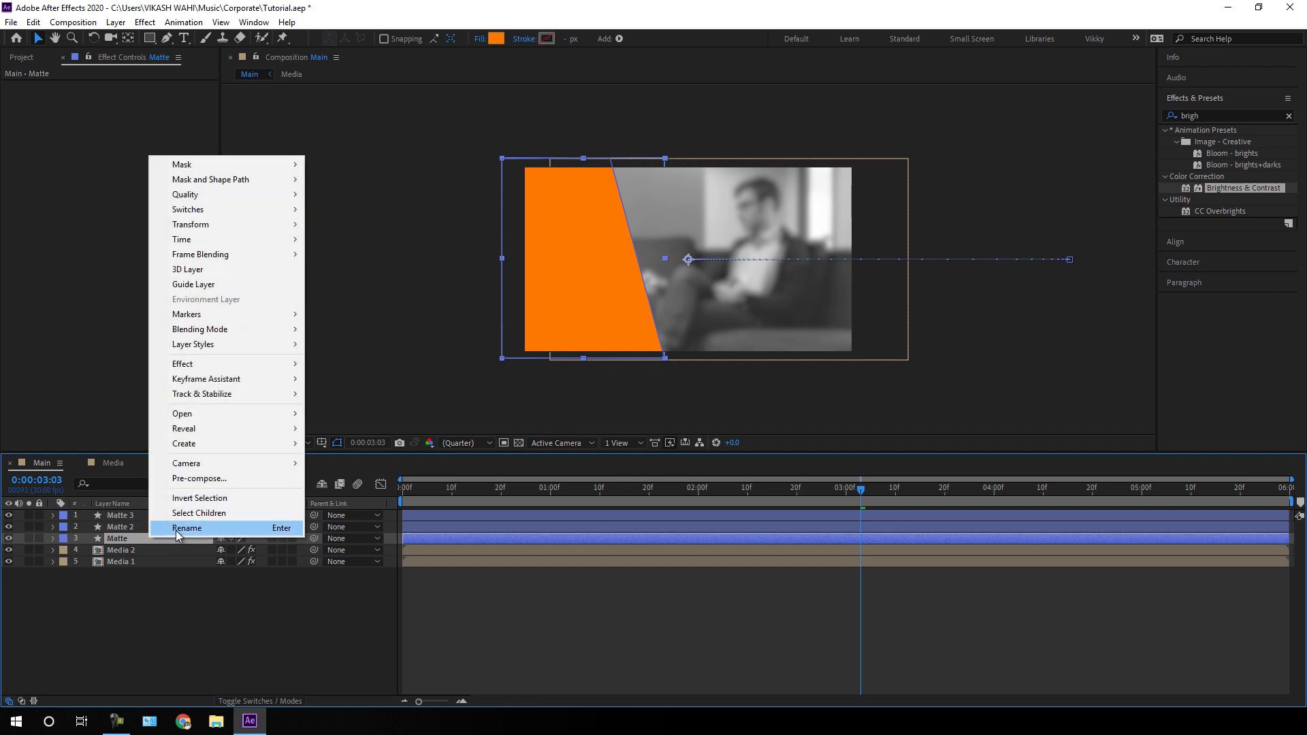
pyautogui.click(166, 531)
pyautogui.click(153, 539)
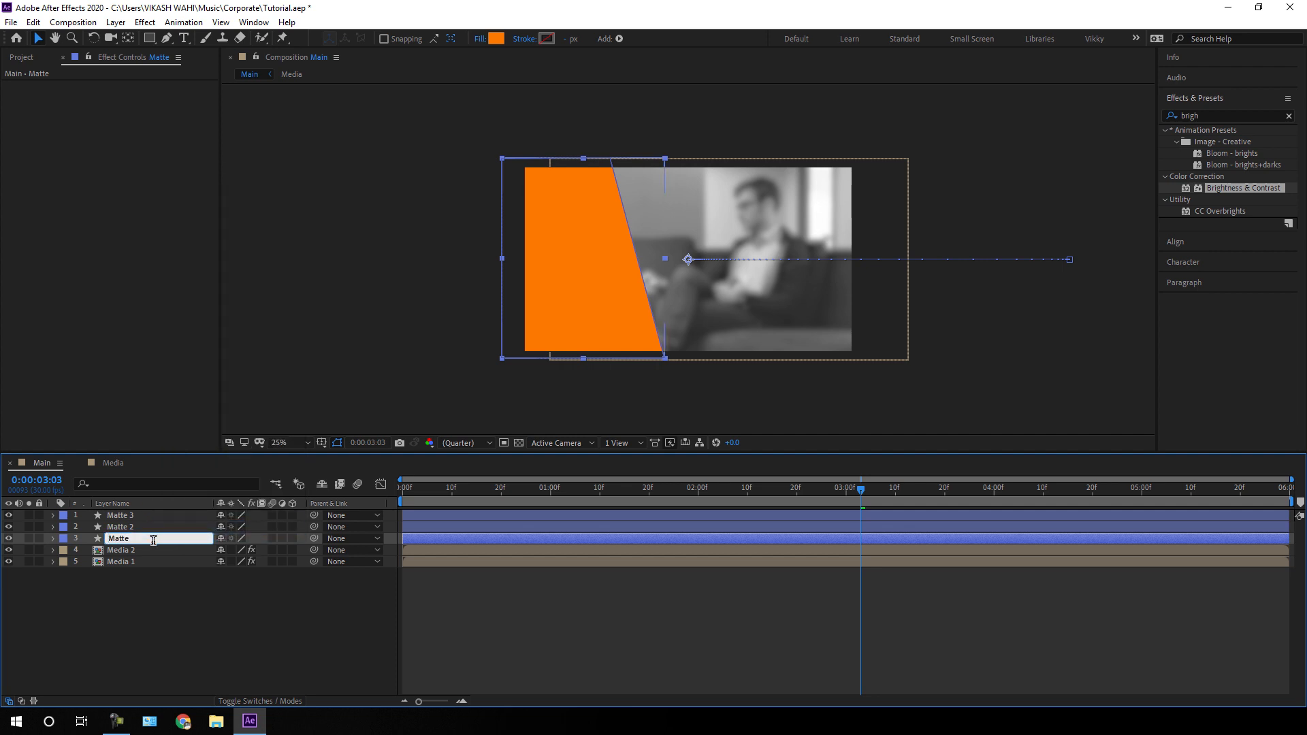
pyautogui.write('1')
pyautogui.press('Return')
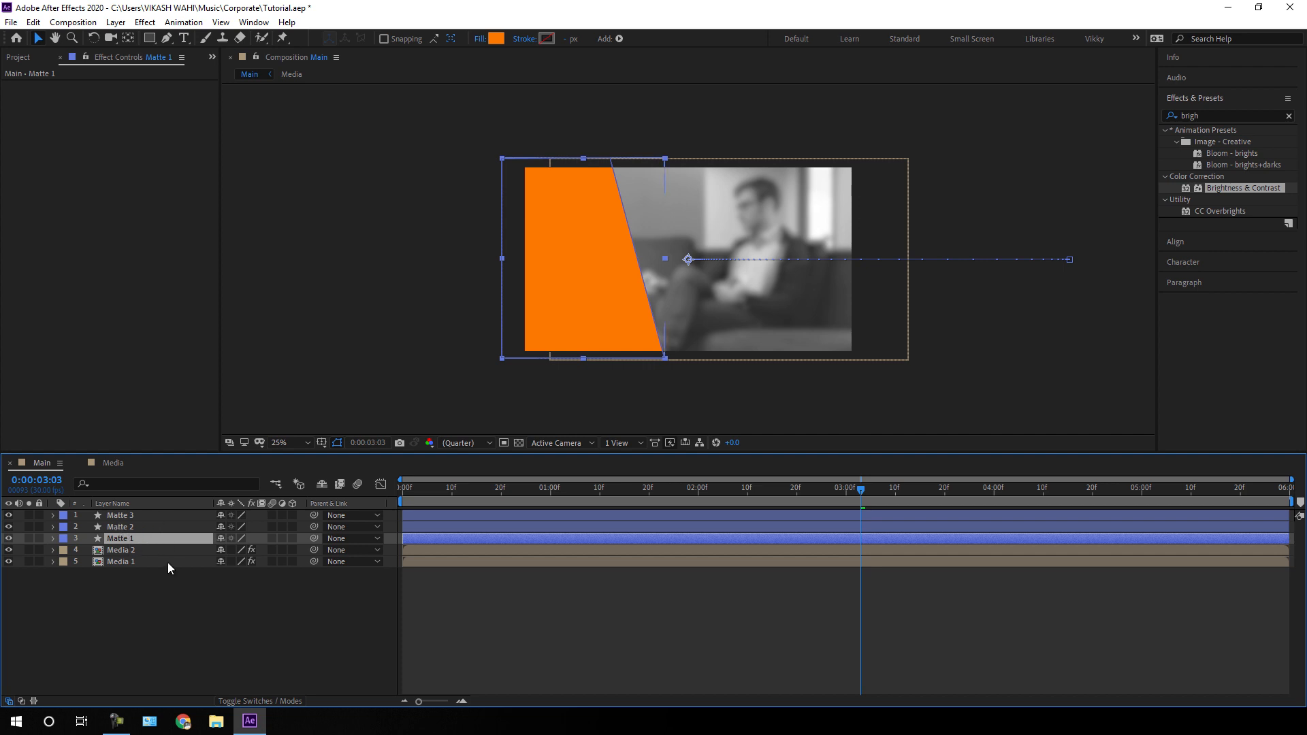
pyautogui.click(173, 591)
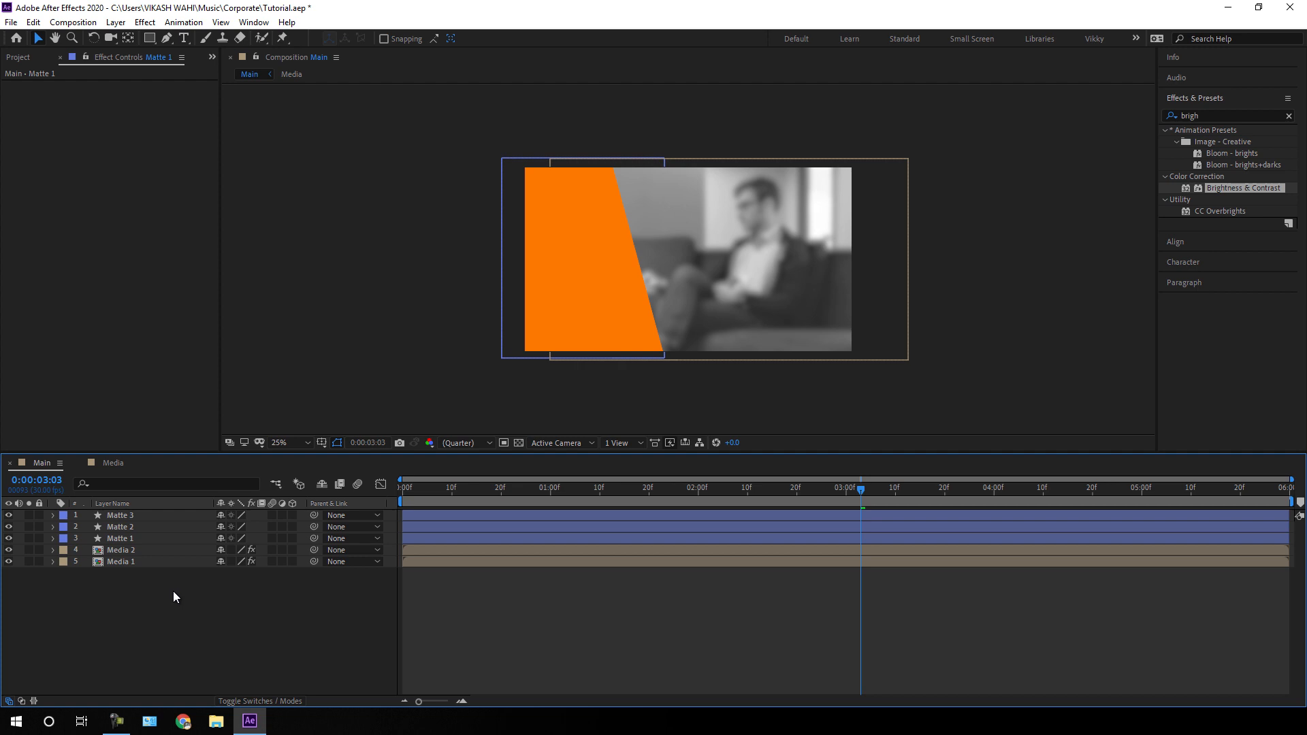
# - Create a 1920 by 1080 px solid layer in golden yellow and name it Color
pyautogui.click(116, 23)
pyautogui.moveTo(204, 39)
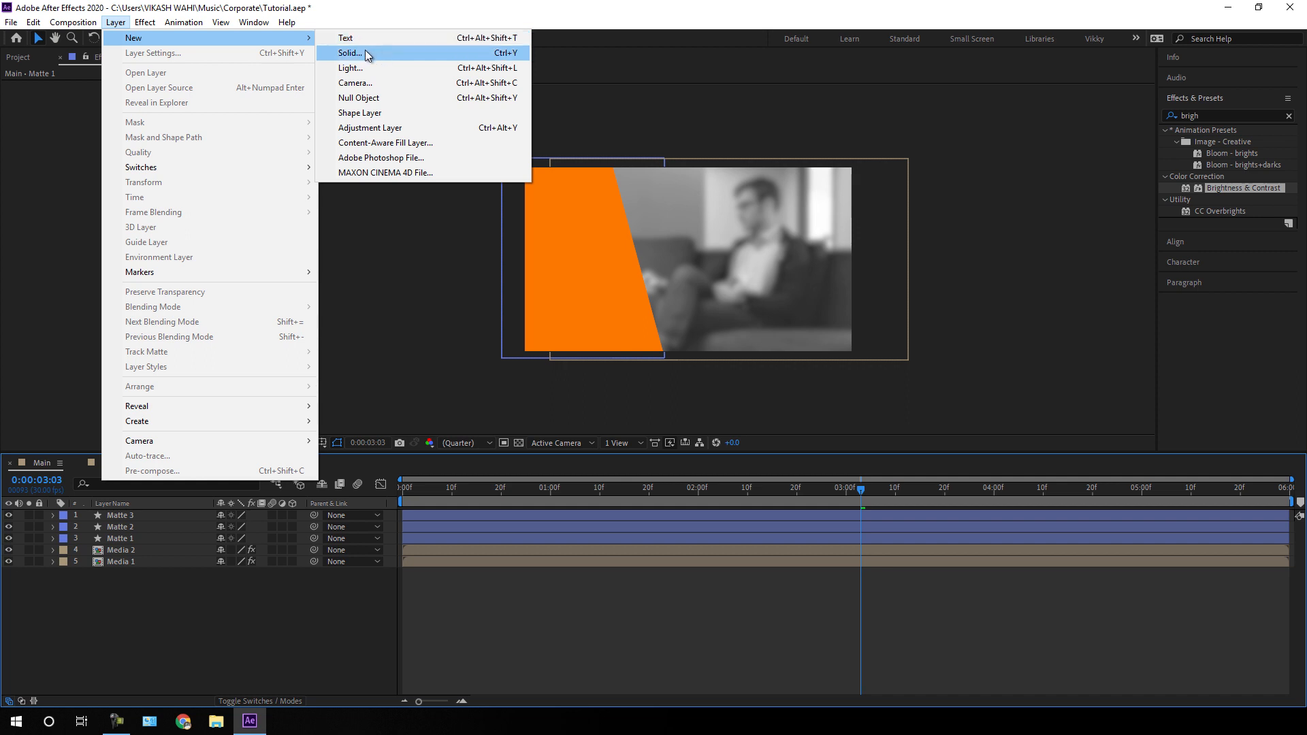
pyautogui.click(364, 52)
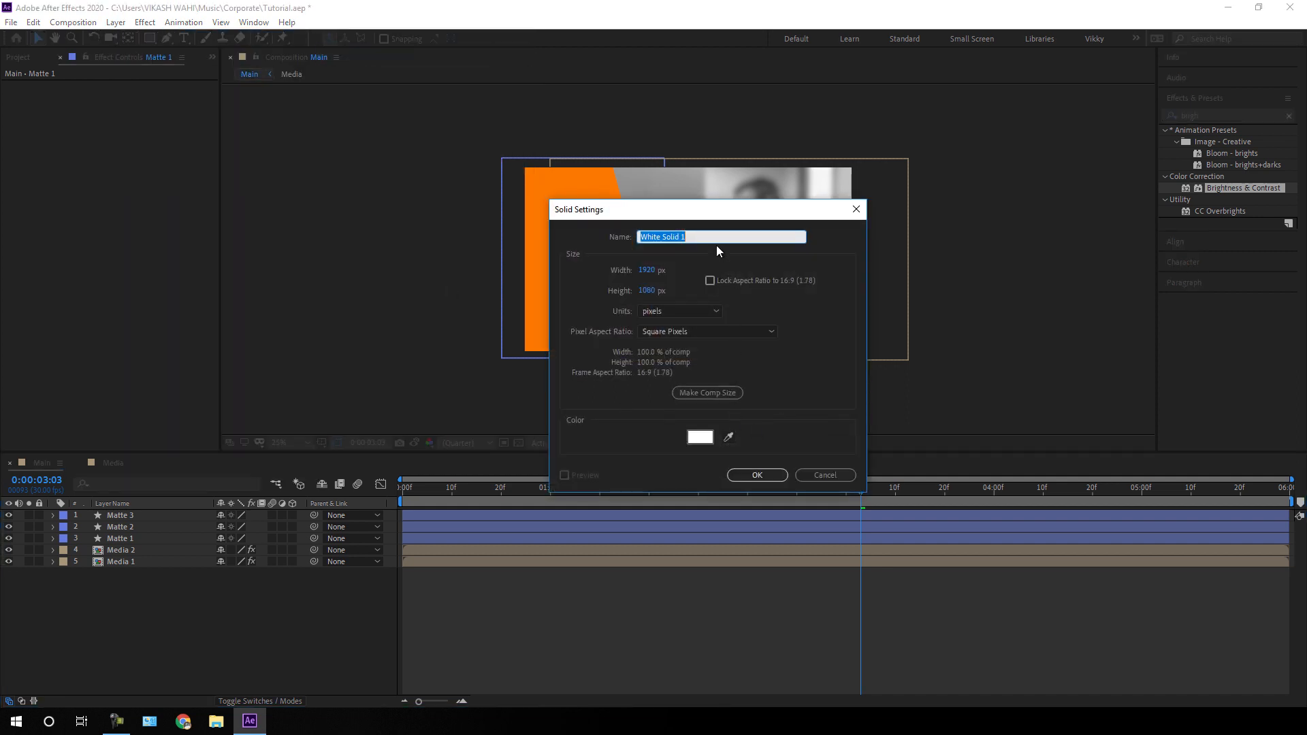
pyautogui.click(708, 436)
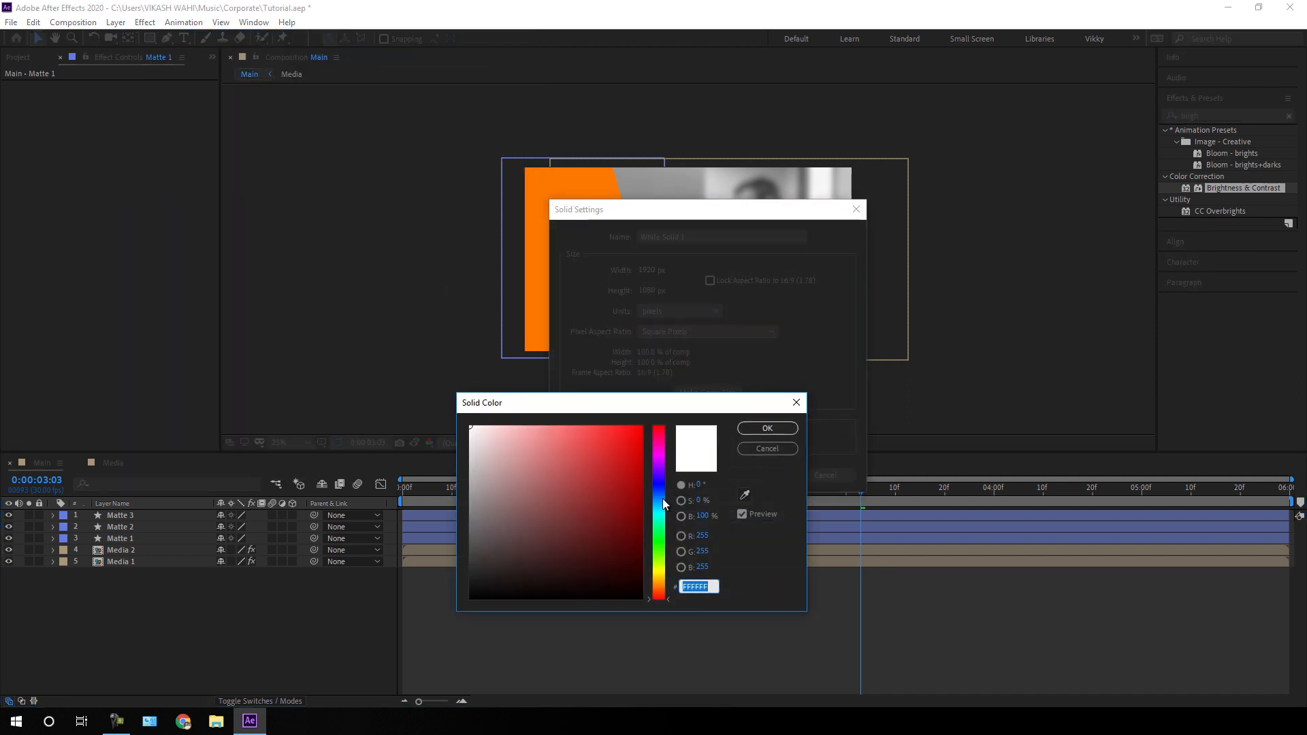
pyautogui.moveTo(664, 587); pyautogui.dragTo(665, 580)
pyautogui.click(643, 439)
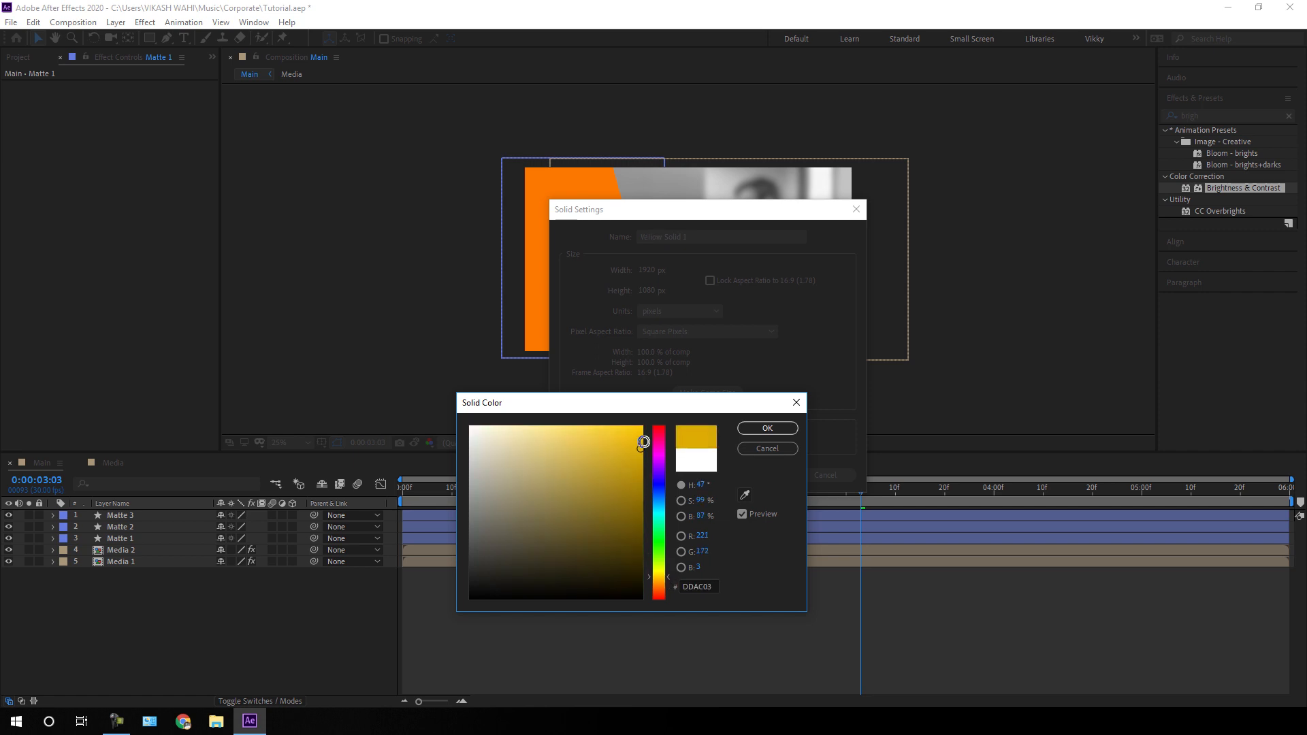
pyautogui.click(754, 428)
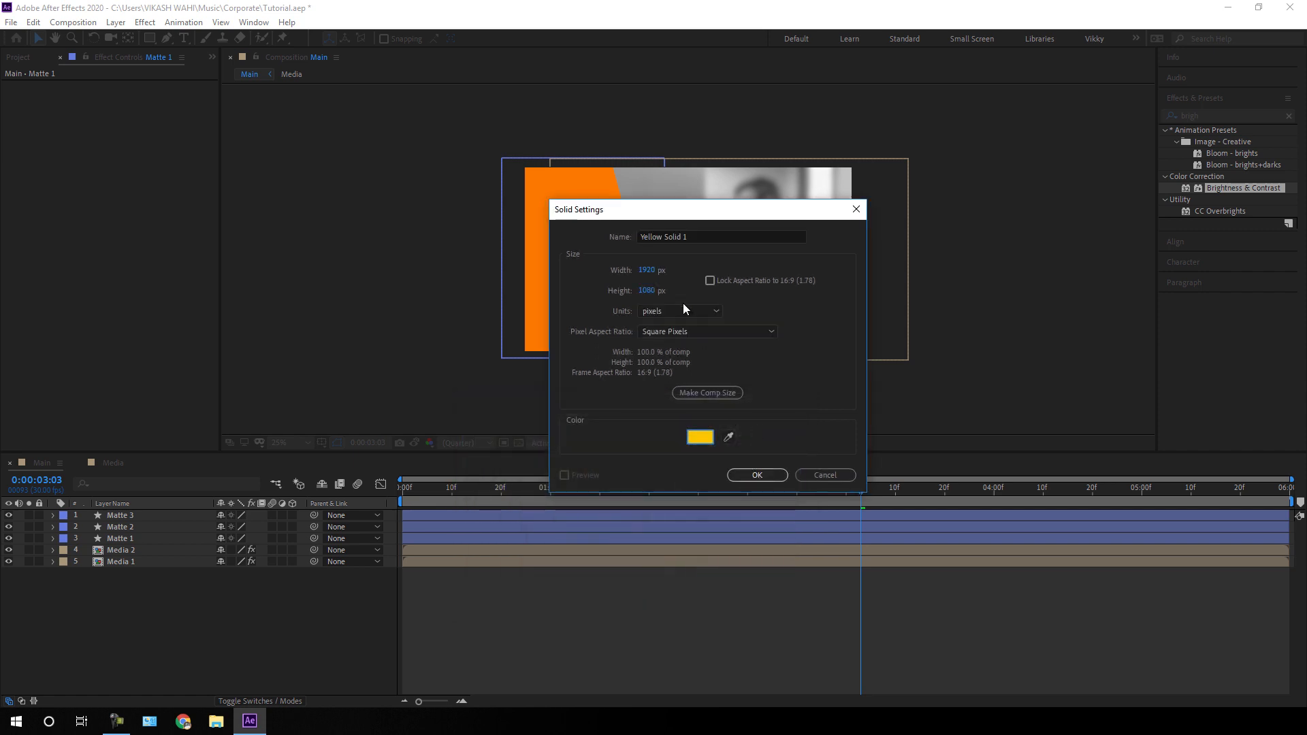
pyautogui.moveTo(695, 239); pyautogui.dragTo(631, 253)
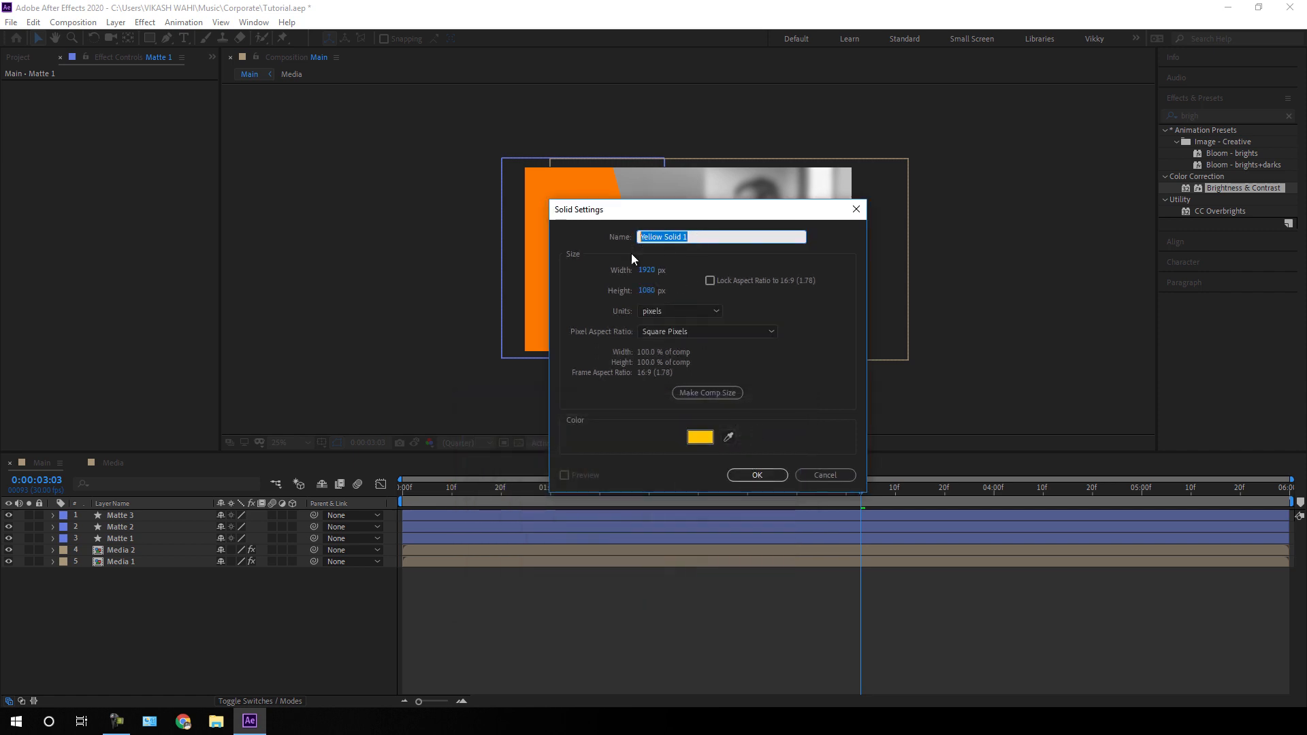
pyautogui.write('Color')
pyautogui.click(769, 476)
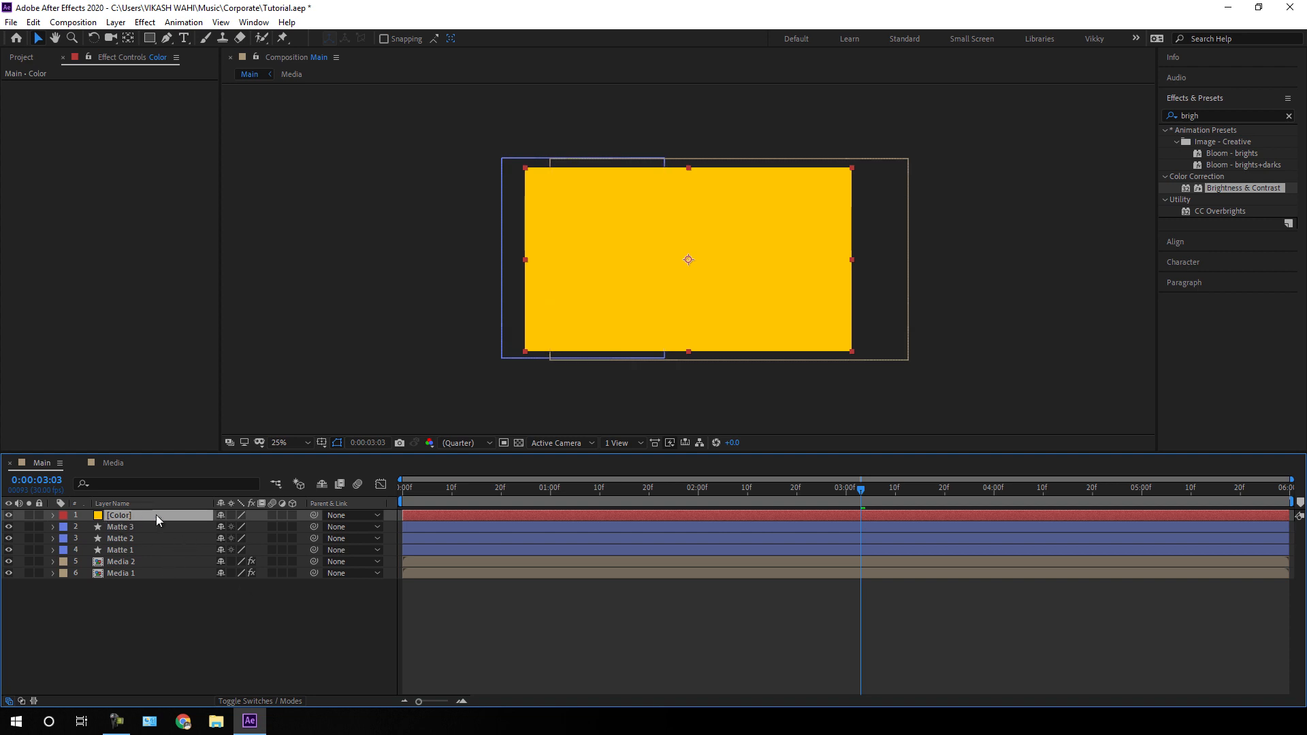
# - Duplicate the Color solid and rename the upper copy as White Solid
pyautogui.hotkey('ctrl', 'd')
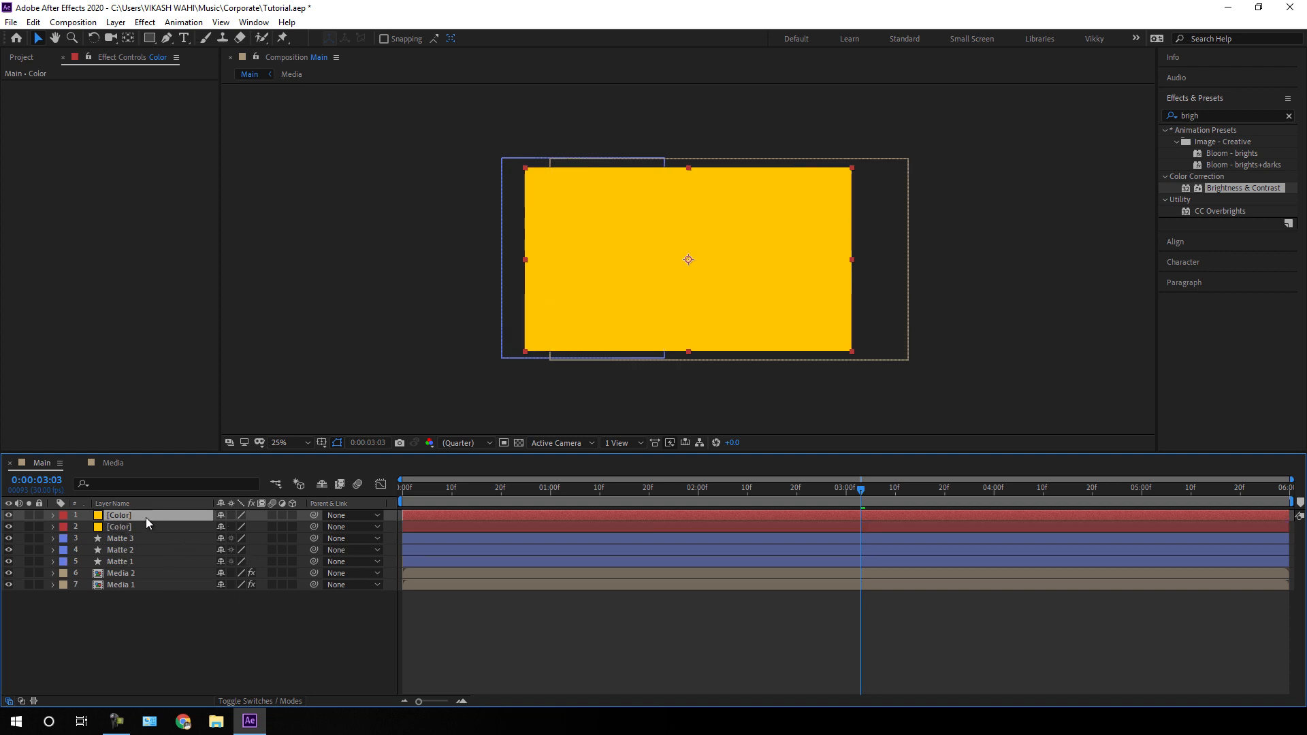
pyautogui.rightClick(157, 517)
pyautogui.click(189, 509)
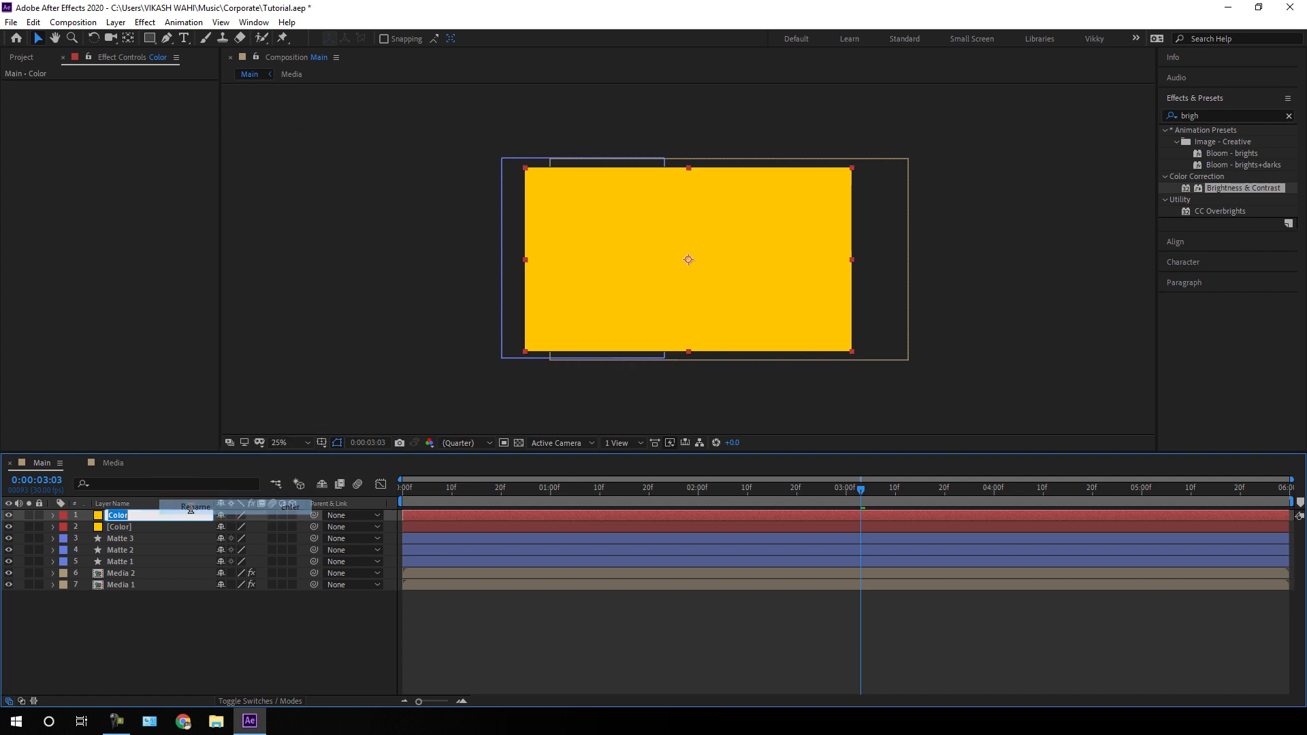
pyautogui.write('White Soli')
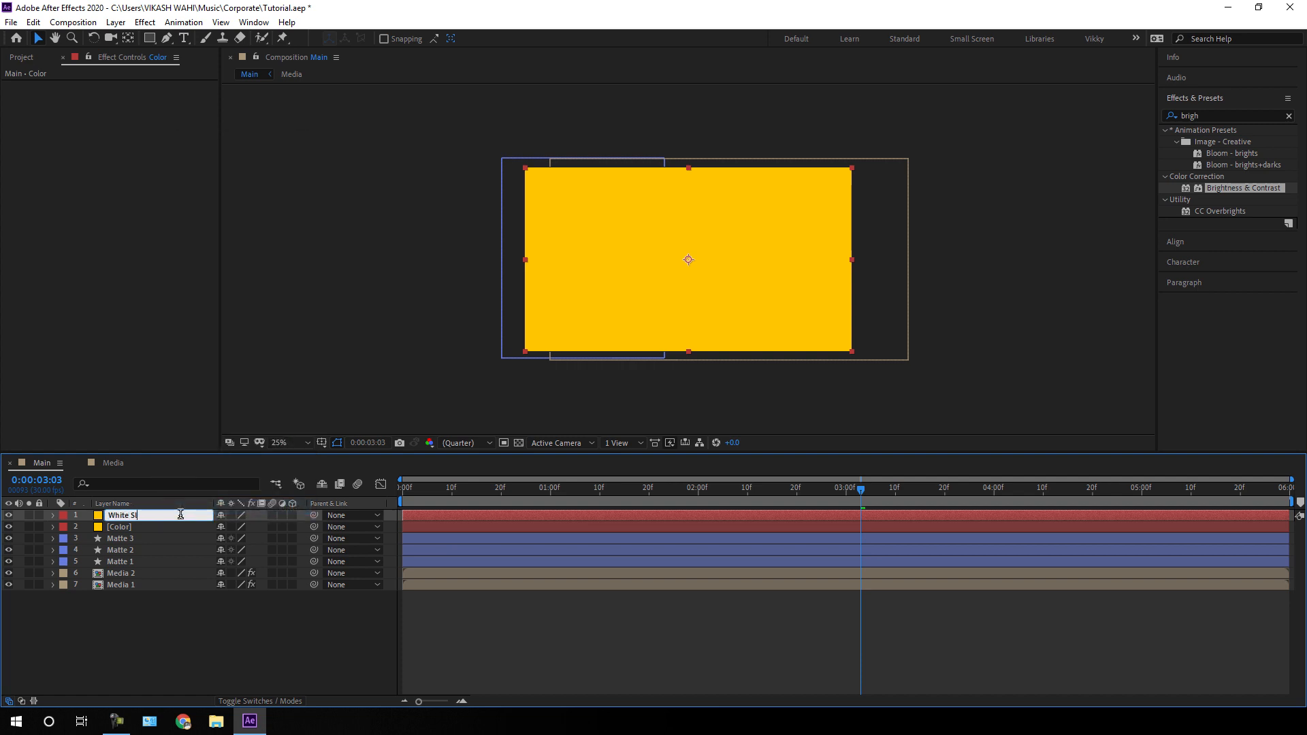
pyautogui.write('d')
pyautogui.press('Return')
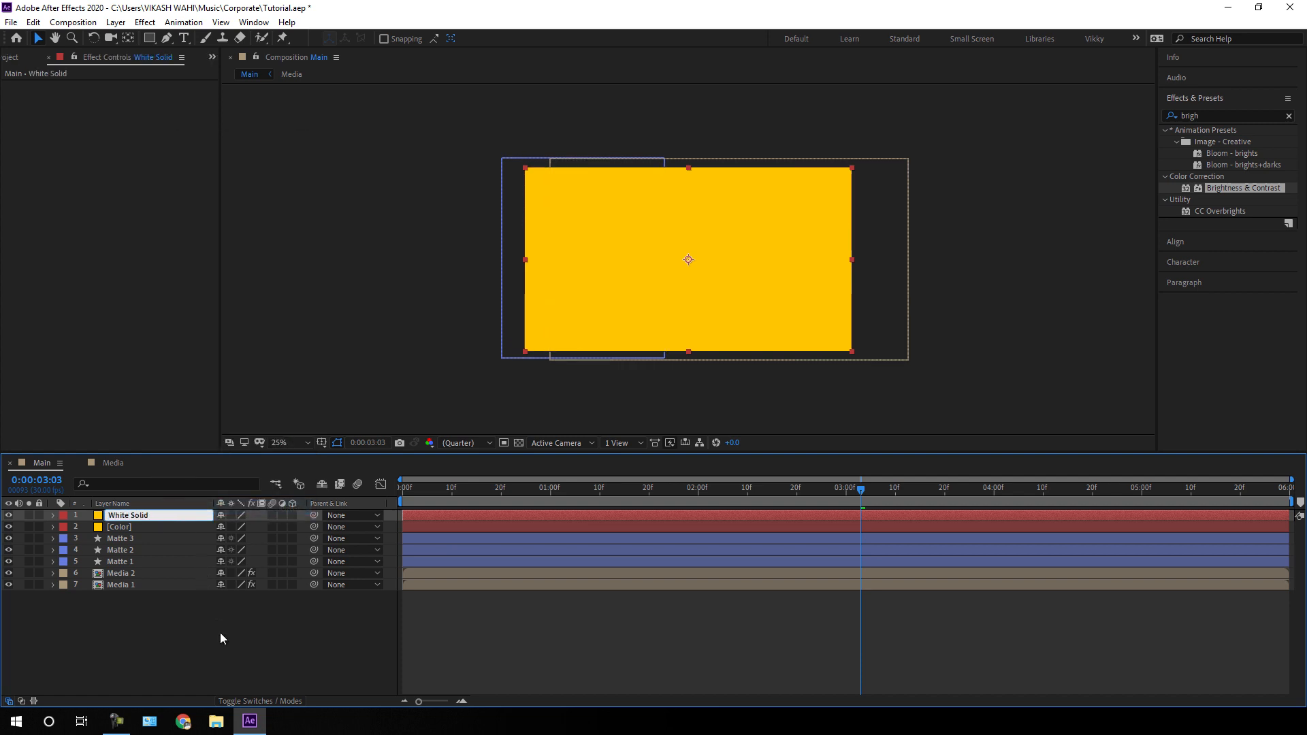
pyautogui.click(220, 632)
# - Change the White Solid layer's color to white (FFFFFF) in its solid settings, creating a new solid for that layer only
pyautogui.click(161, 514)
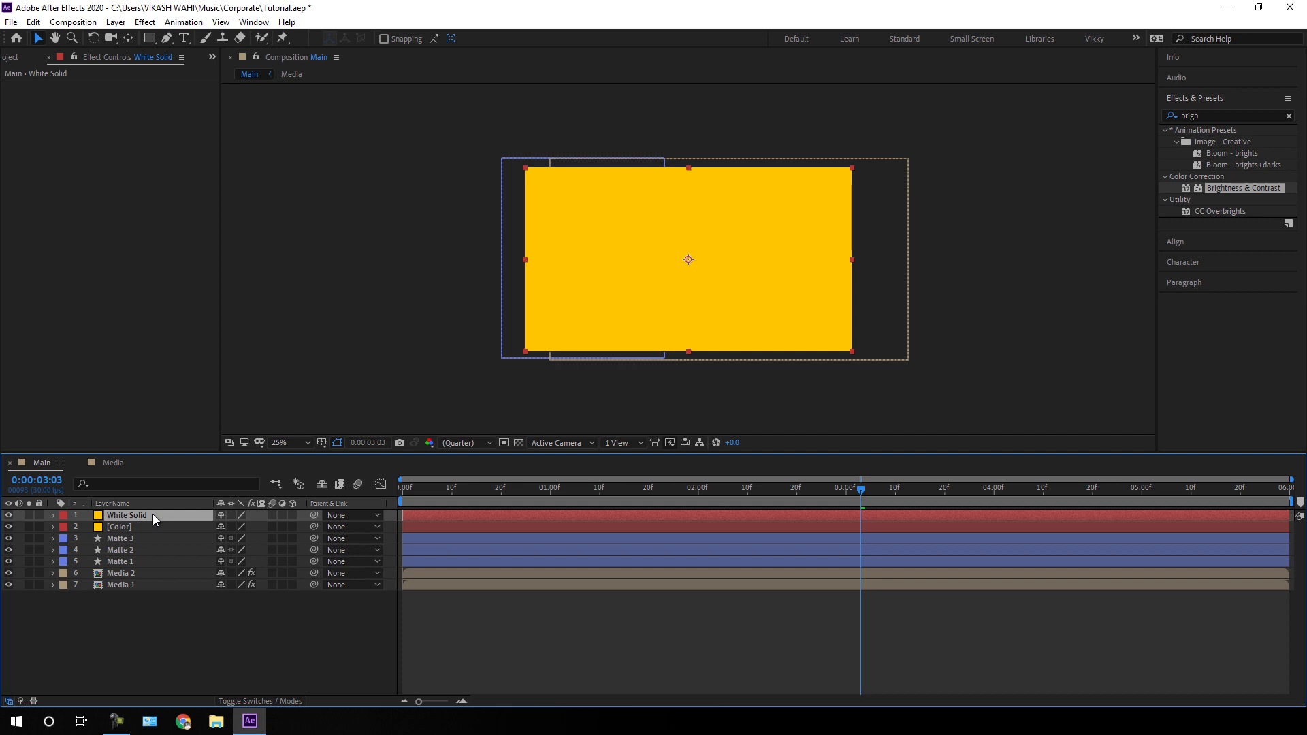
pyautogui.hotkey('ctrl', 'shift', 'y')
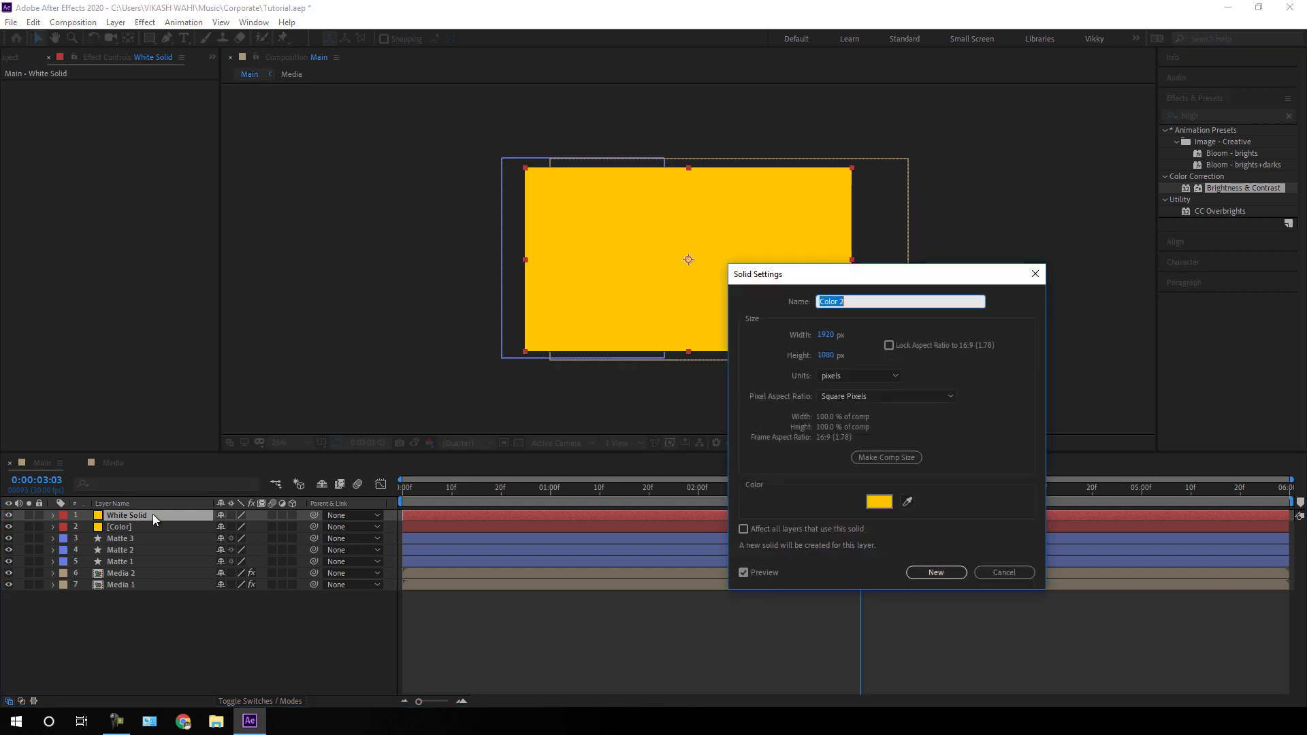
pyautogui.click(878, 502)
pyautogui.moveTo(566, 504); pyautogui.dragTo(438, 414)
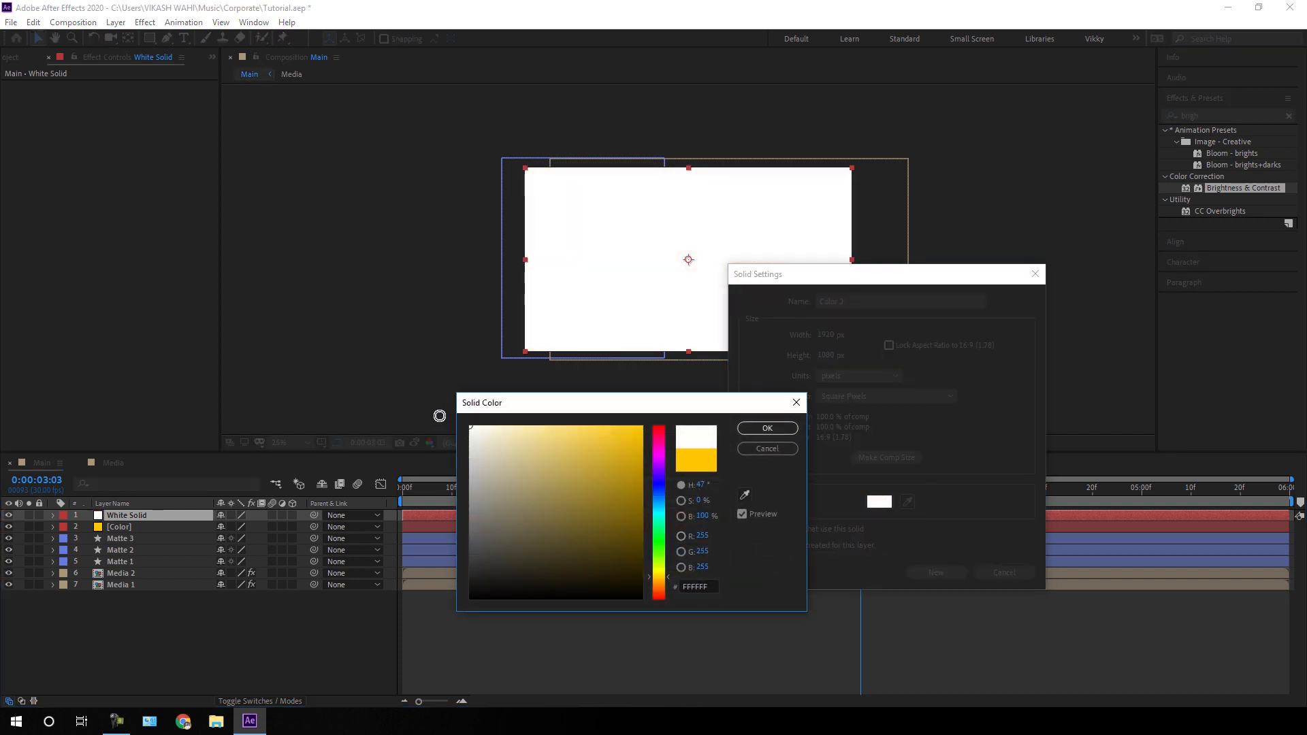
pyautogui.click(753, 429)
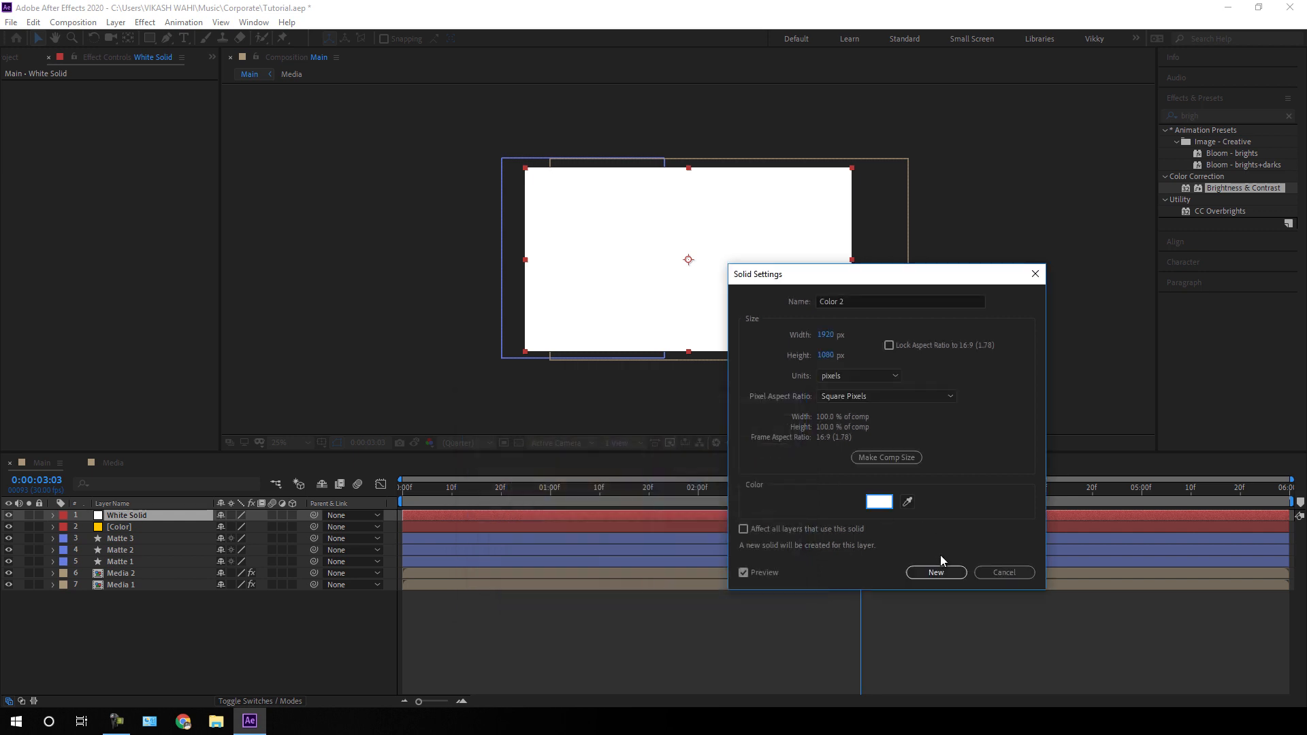
pyautogui.click(936, 572)
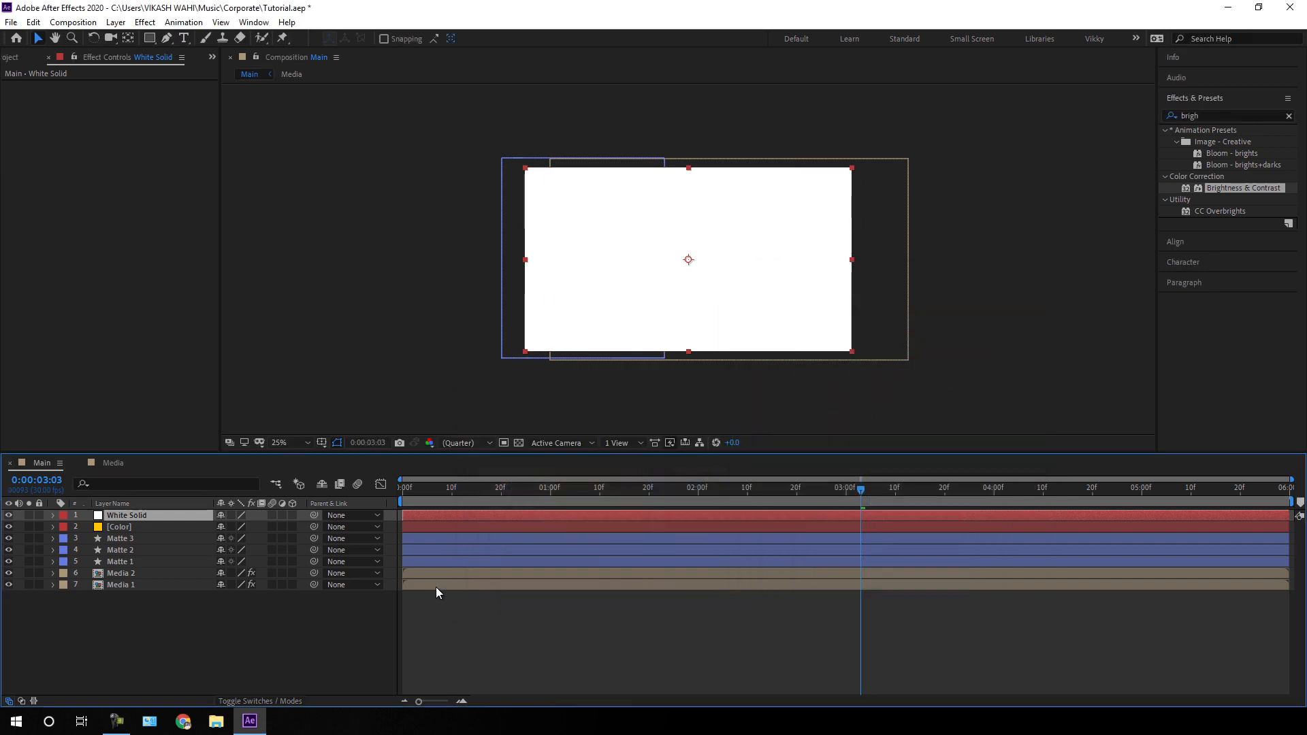
# - Reorder the layers so Matte 3 sits directly above White Solid and Matte 2 directly above Color
pyautogui.click(132, 563)
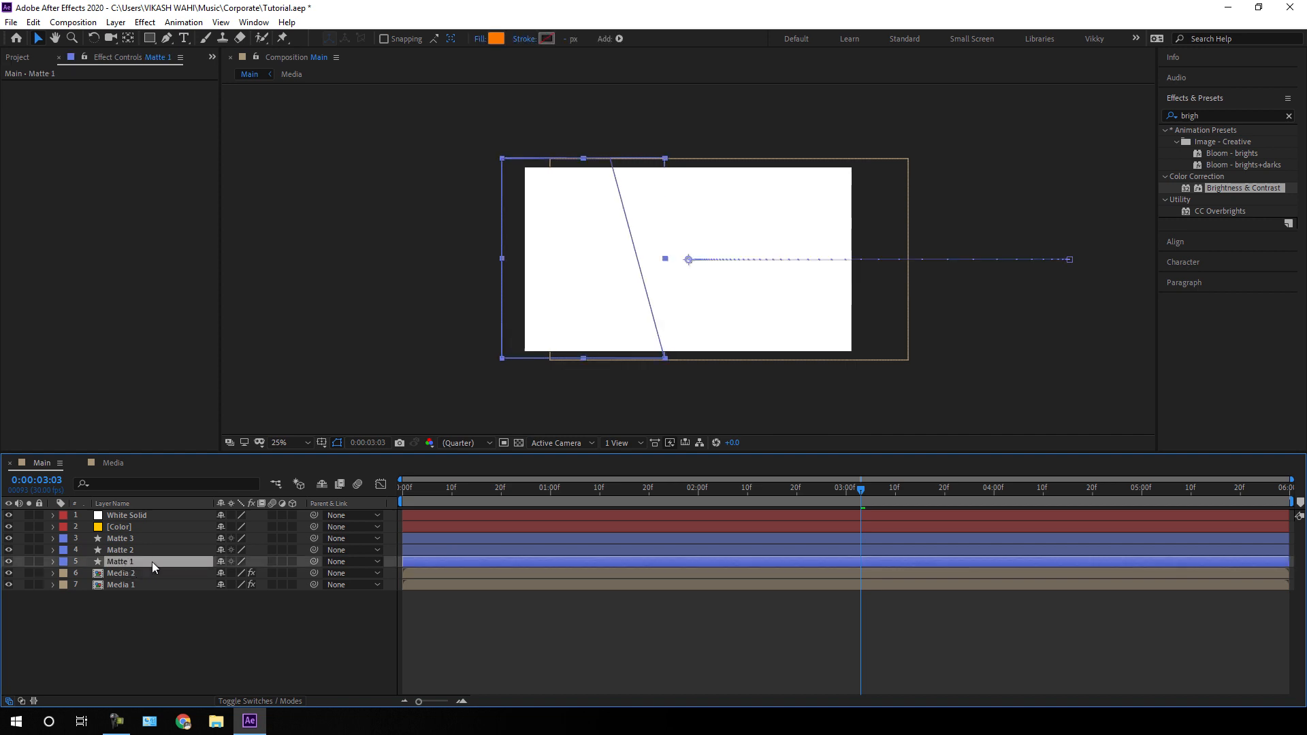
pyautogui.press('BackSpace')
pyautogui.click(125, 551)
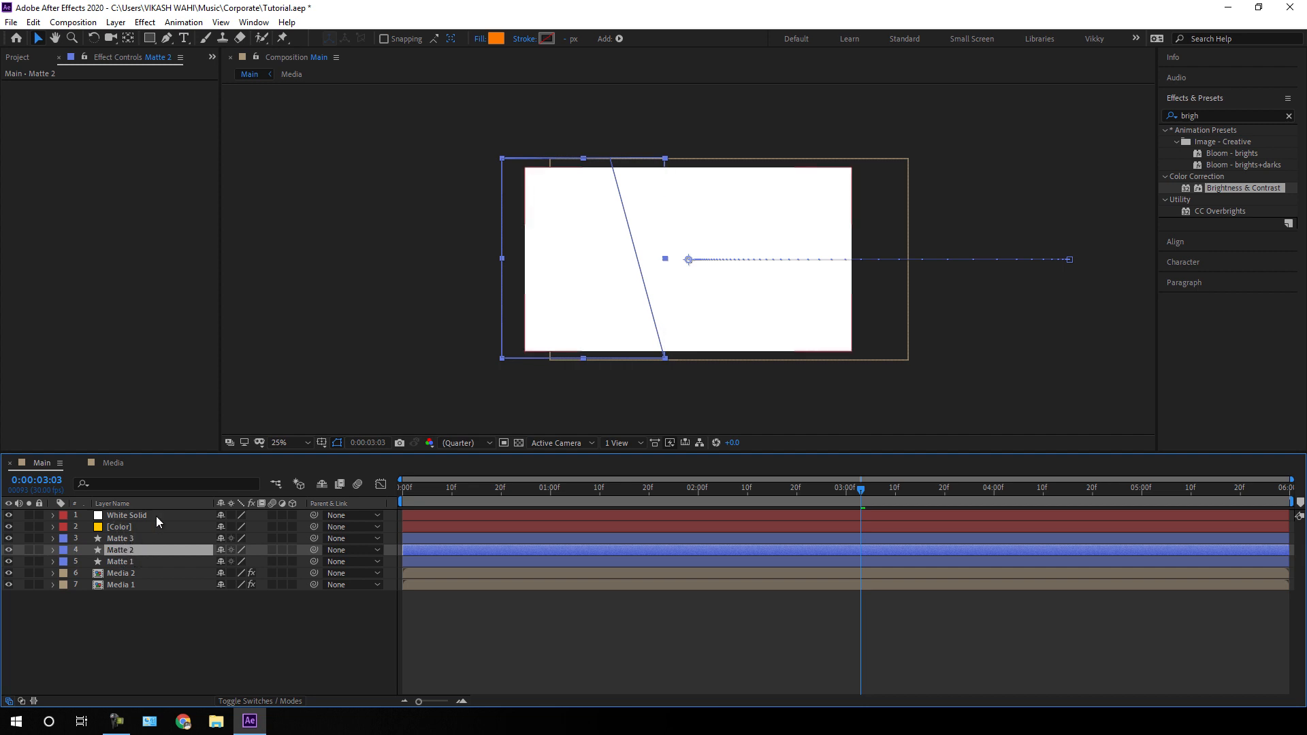
pyautogui.moveTo(130, 551); pyautogui.dragTo(138, 511)
pyautogui.click(129, 554)
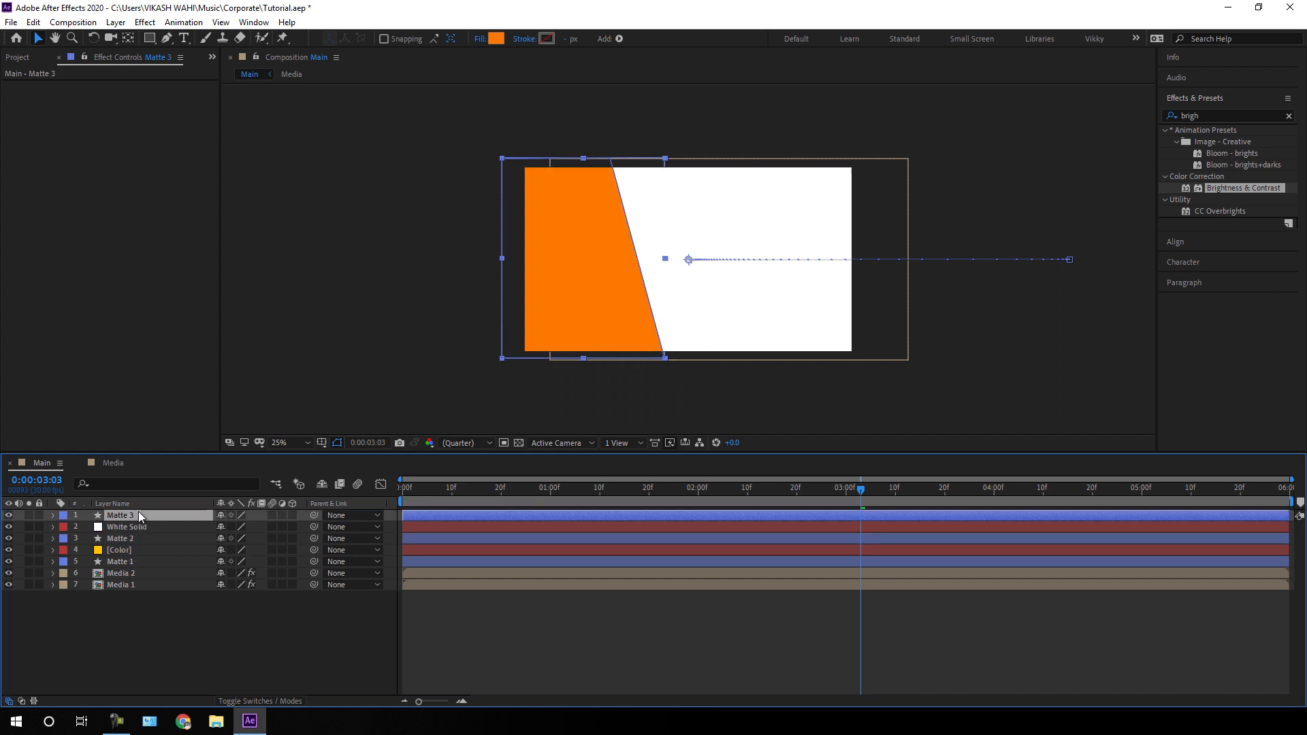
# - Show the layer modes and set the Media 2 layer's track matte to Alpha Matte "Matte 1"
pyautogui.click(286, 700)
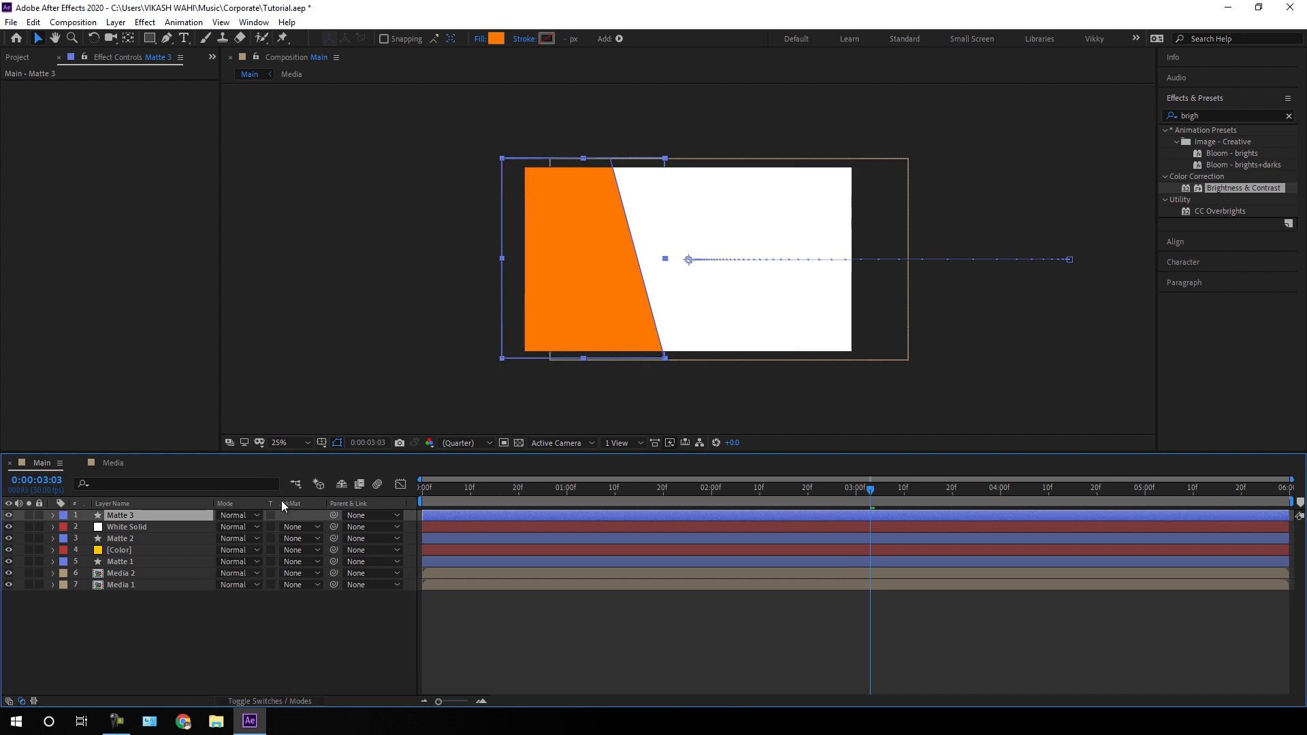
pyautogui.click(146, 574)
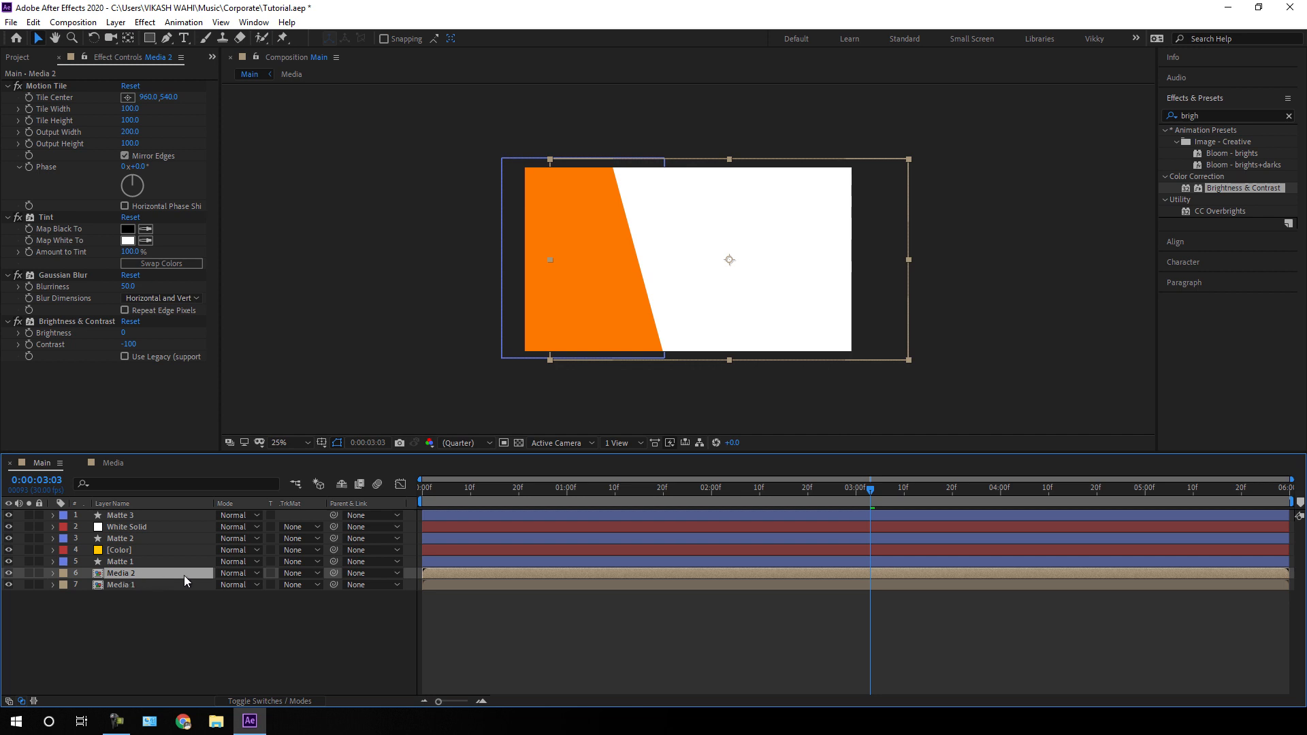
pyautogui.click(296, 574)
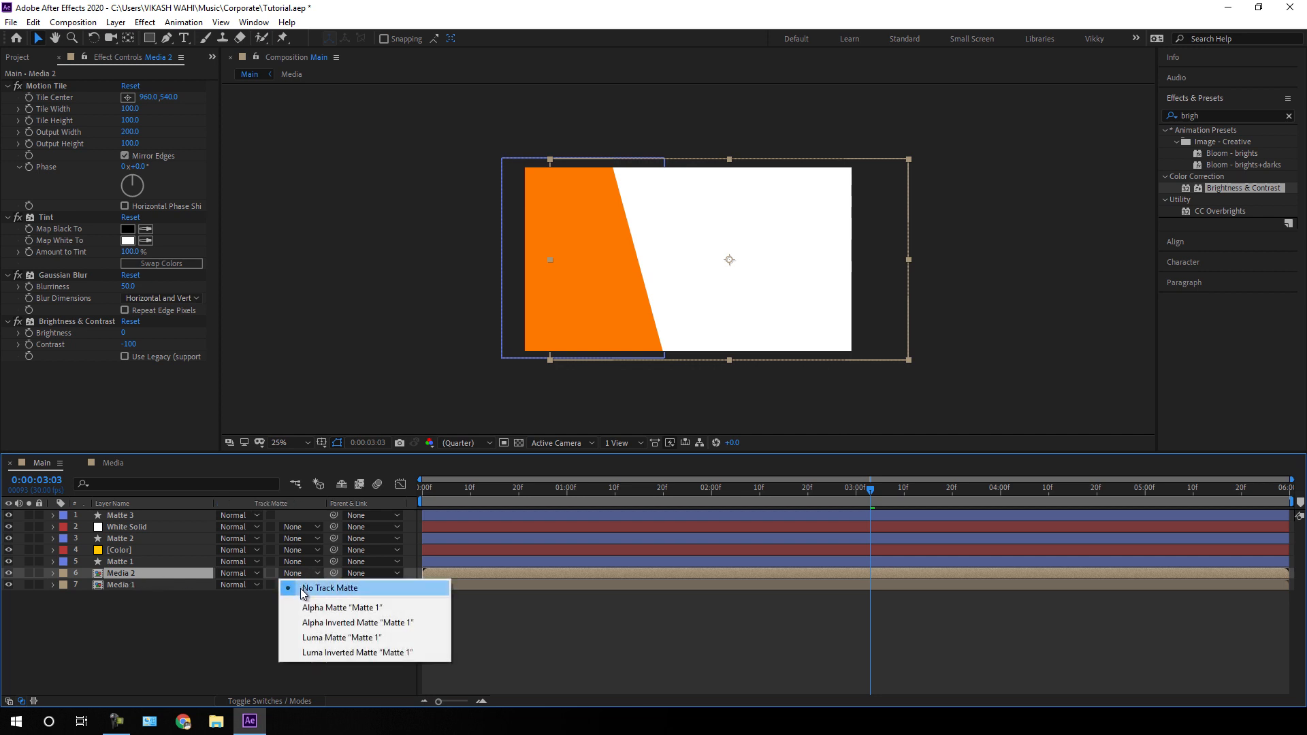
pyautogui.click(303, 605)
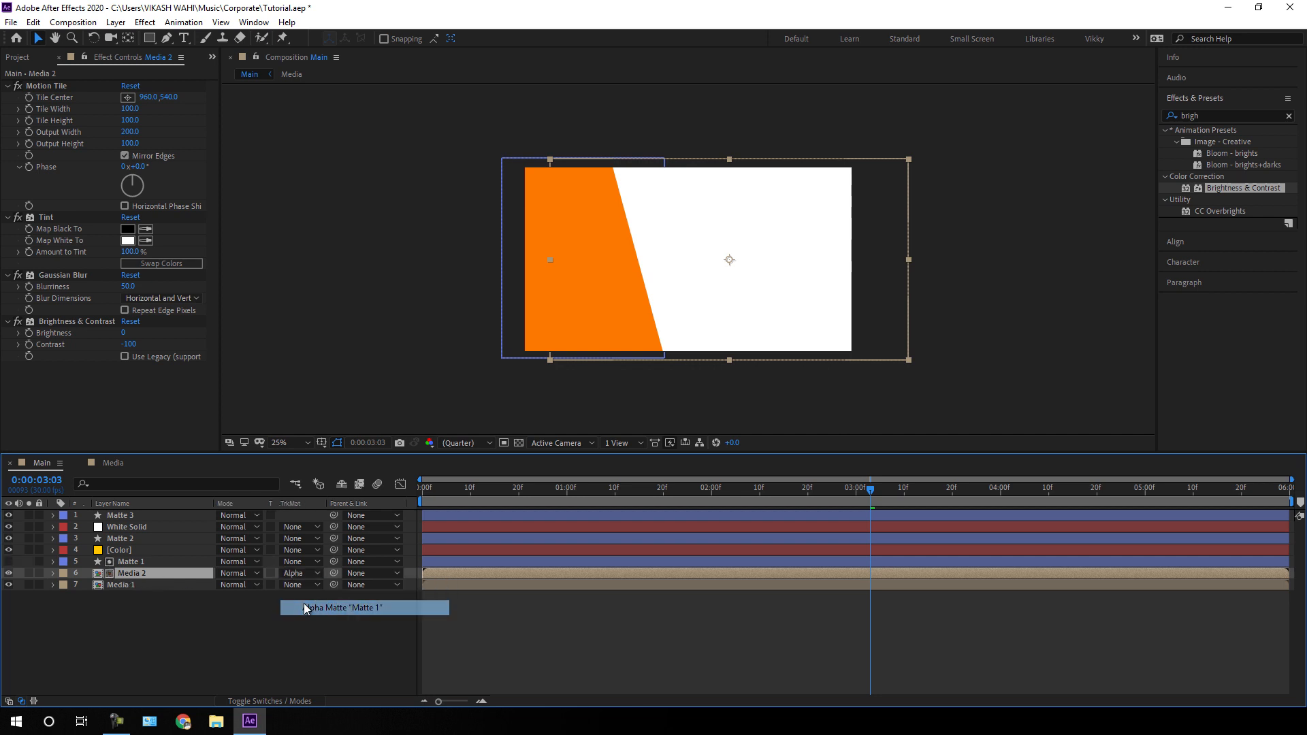
# - Set alpha track mattes for the two solids: Color uses Matte 2 and White Solid uses Matte 3
pyautogui.click(146, 552)
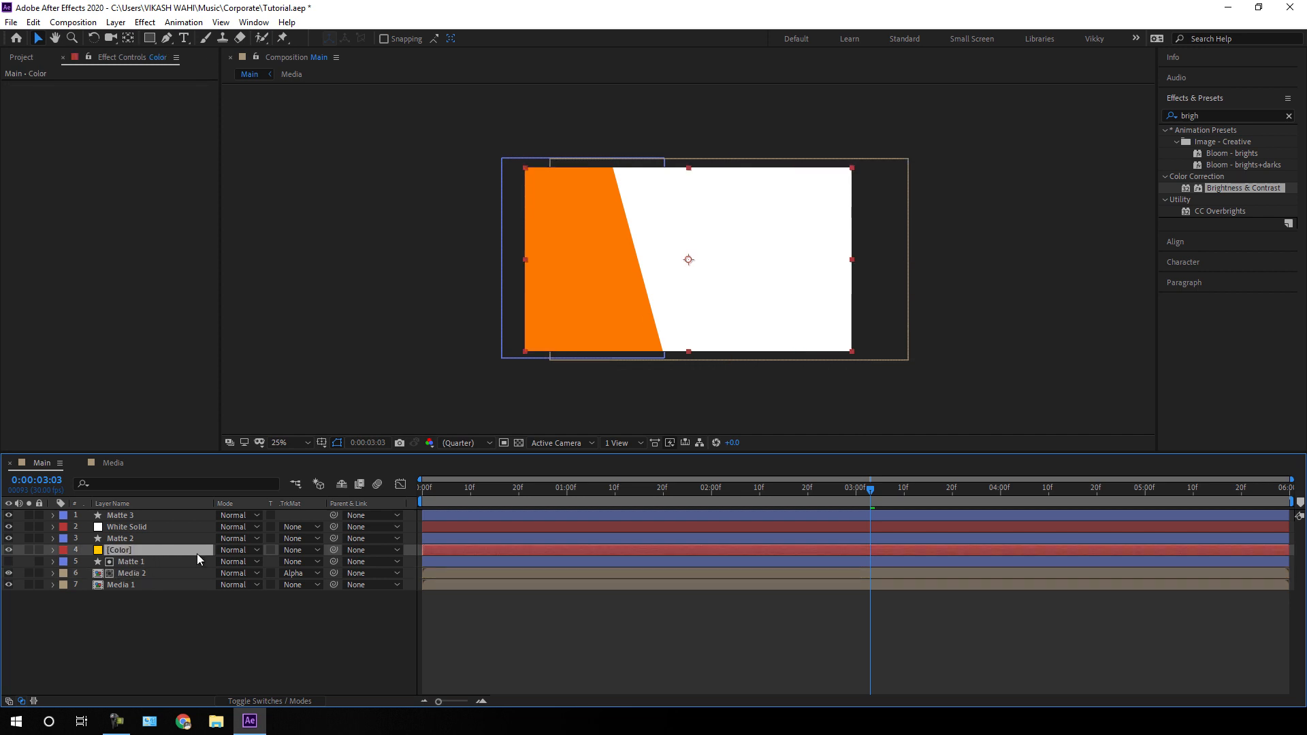
pyautogui.click(307, 551)
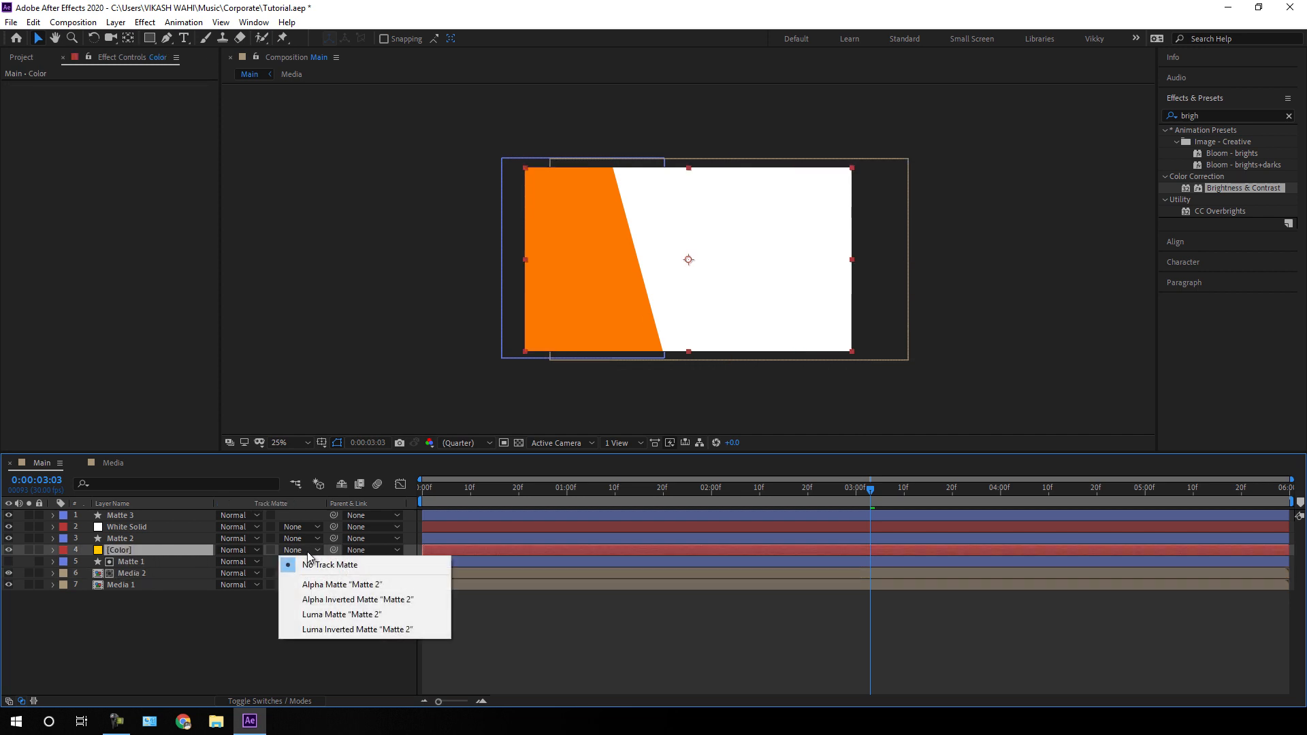
pyautogui.click(315, 589)
pyautogui.click(137, 528)
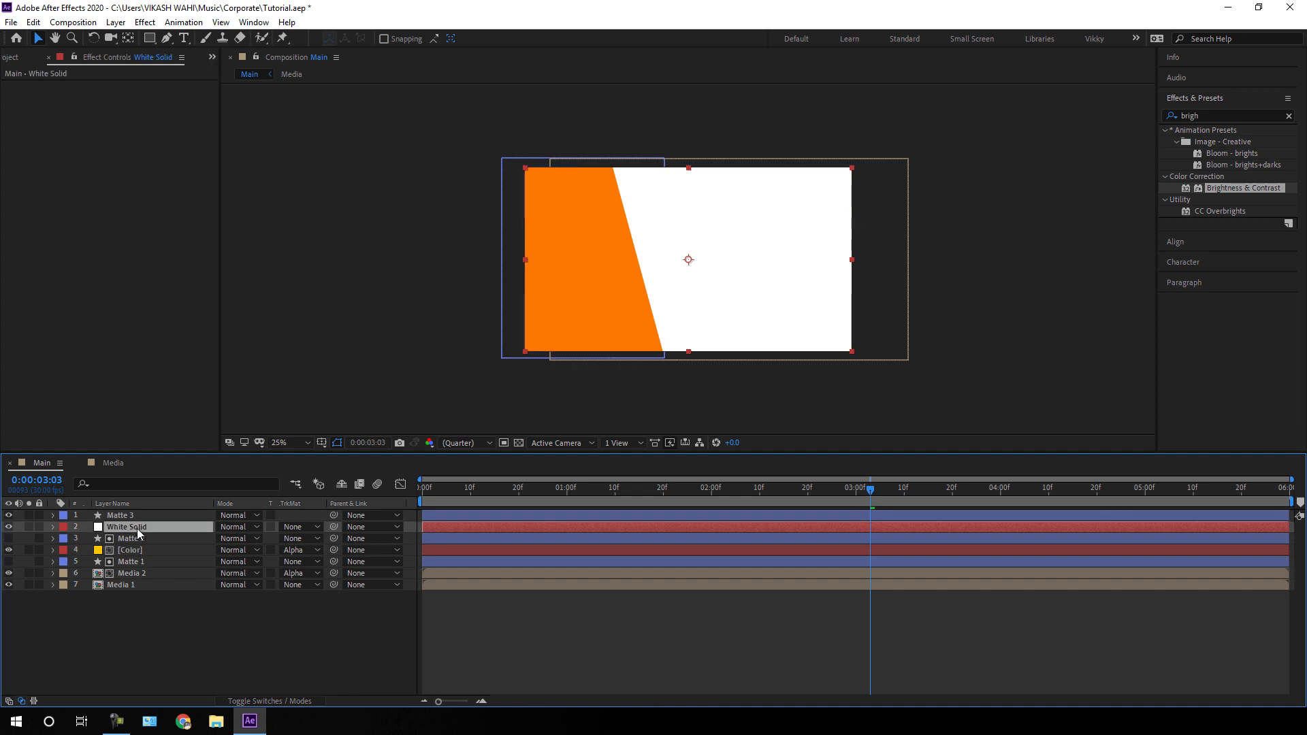
pyautogui.click(308, 526)
pyautogui.click(313, 564)
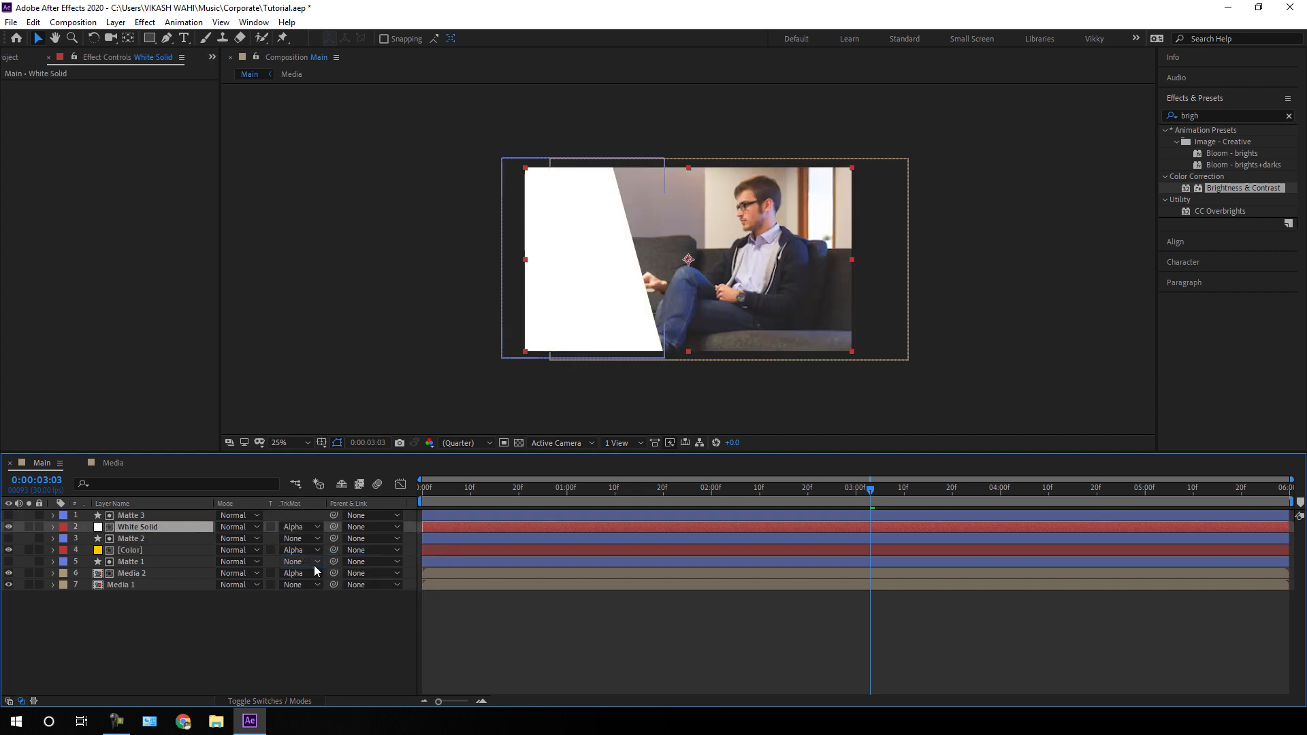
# - Scrub the timeline from the opening frames to 0:00:03:15 to check the matted layers, and select the Matte 1 layer
pyautogui.click(477, 599)
pyautogui.click(514, 490)
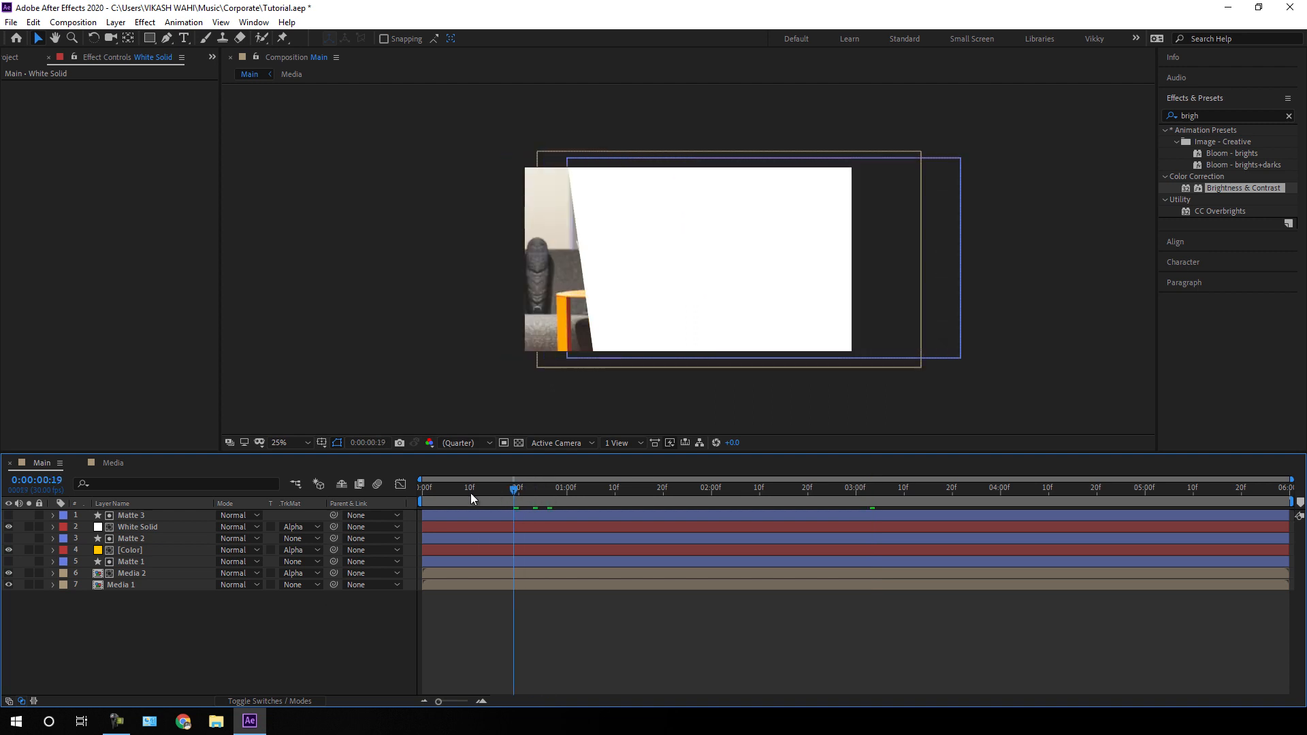
pyautogui.moveTo(471, 493); pyautogui.dragTo(926, 505)
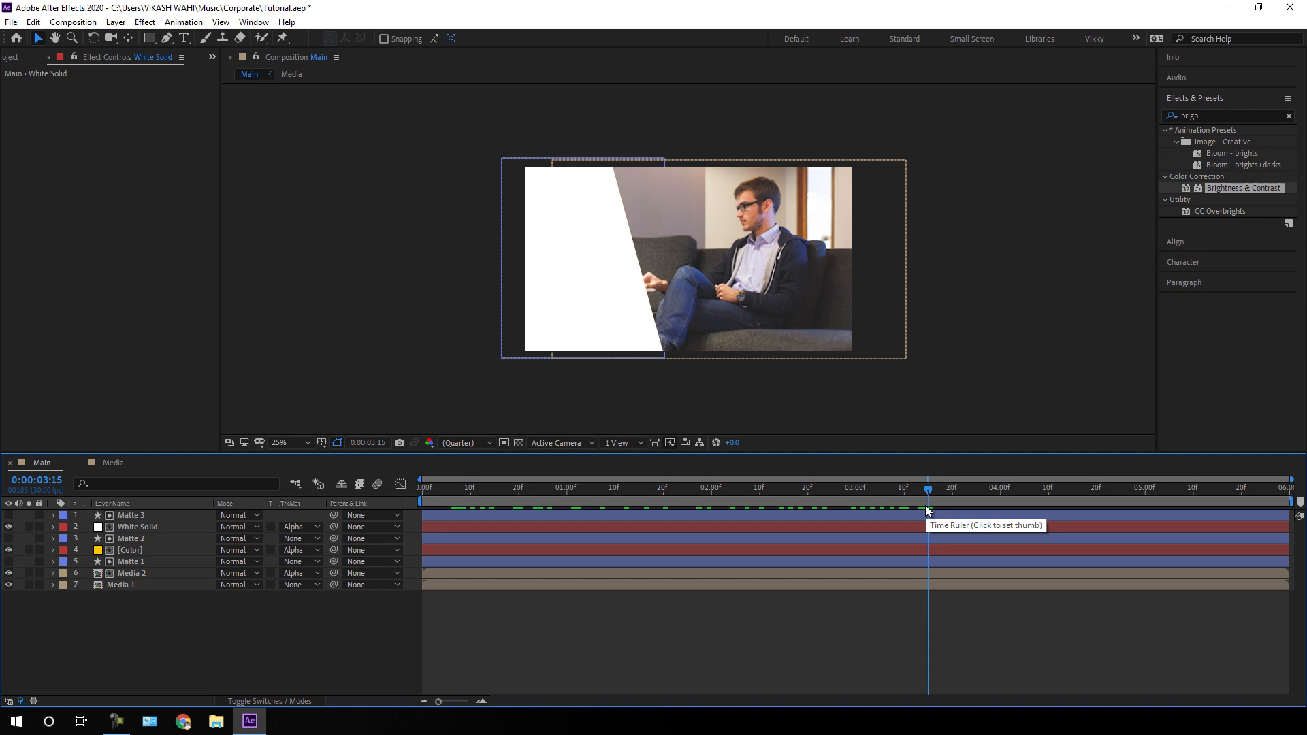
pyautogui.click(149, 562)
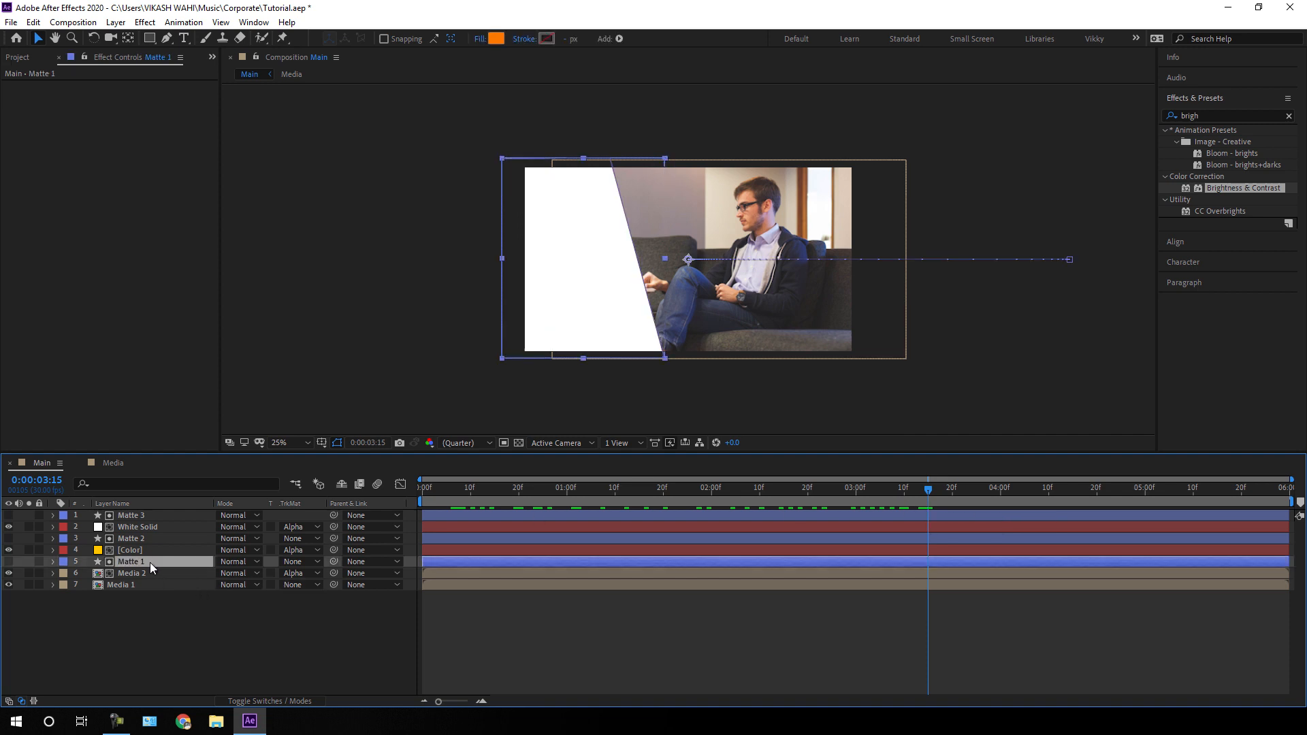
# - Reveal the keyframes of the three matte layers and shift all of Matte 2's keyframes to start at 0:00:00:05
pyautogui.keyDown('ctrl'); pyautogui.click(144, 541); pyautogui.keyUp('ctrl')
pyautogui.keyDown('ctrl'); pyautogui.click(150, 515); pyautogui.keyUp('ctrl')
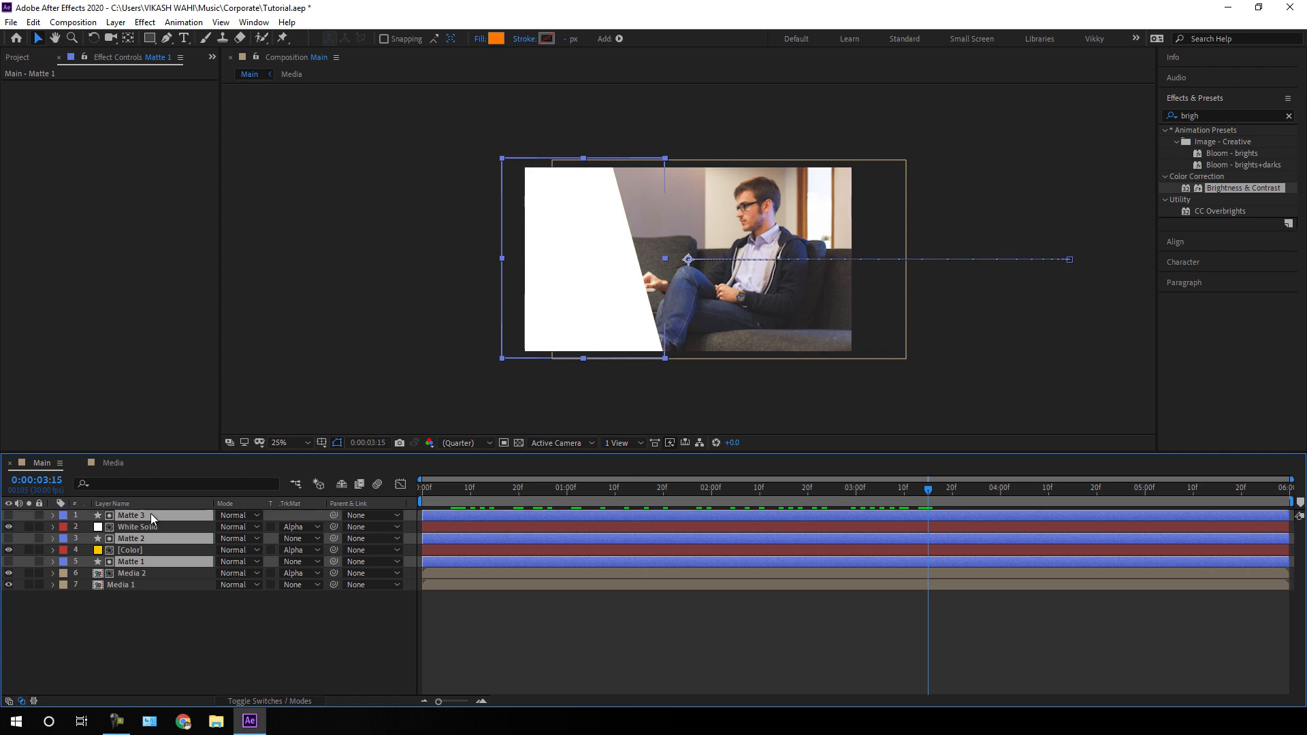
pyautogui.press('u')
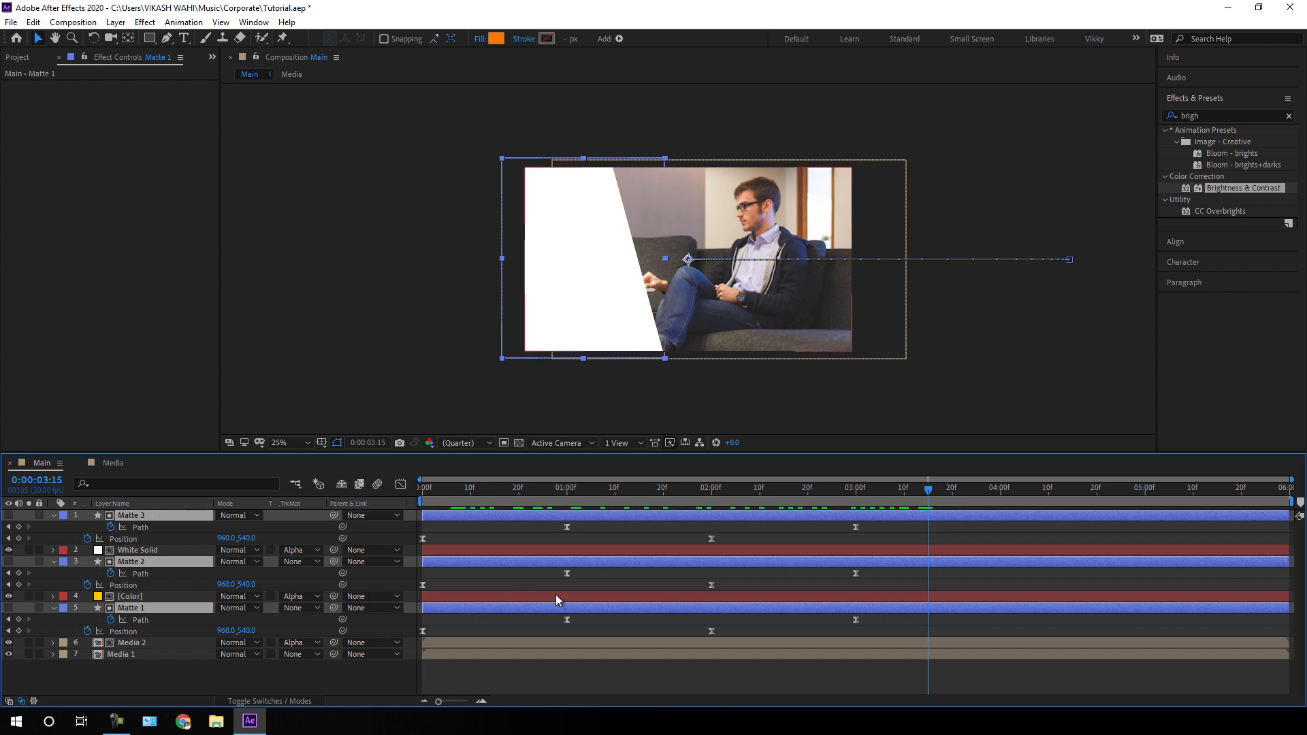
pyautogui.moveTo(475, 495); pyautogui.dragTo(422, 496)
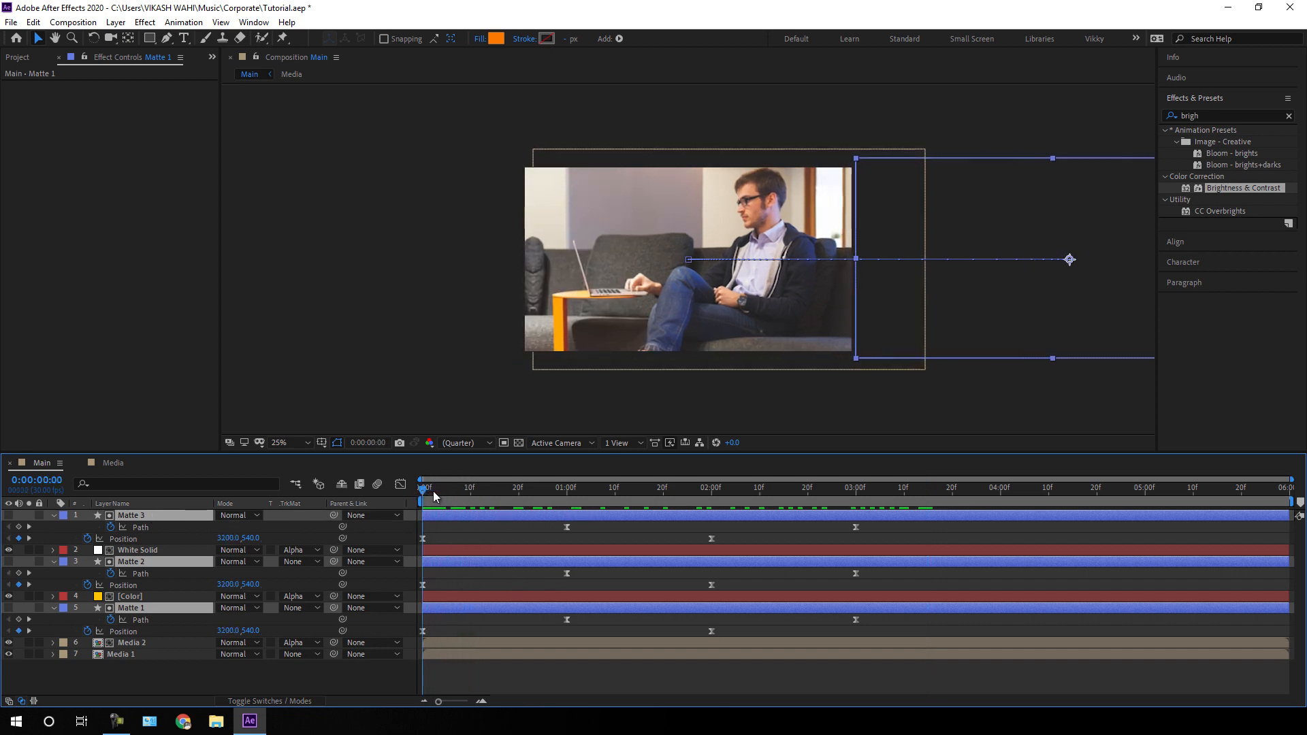
pyautogui.click(437, 496)
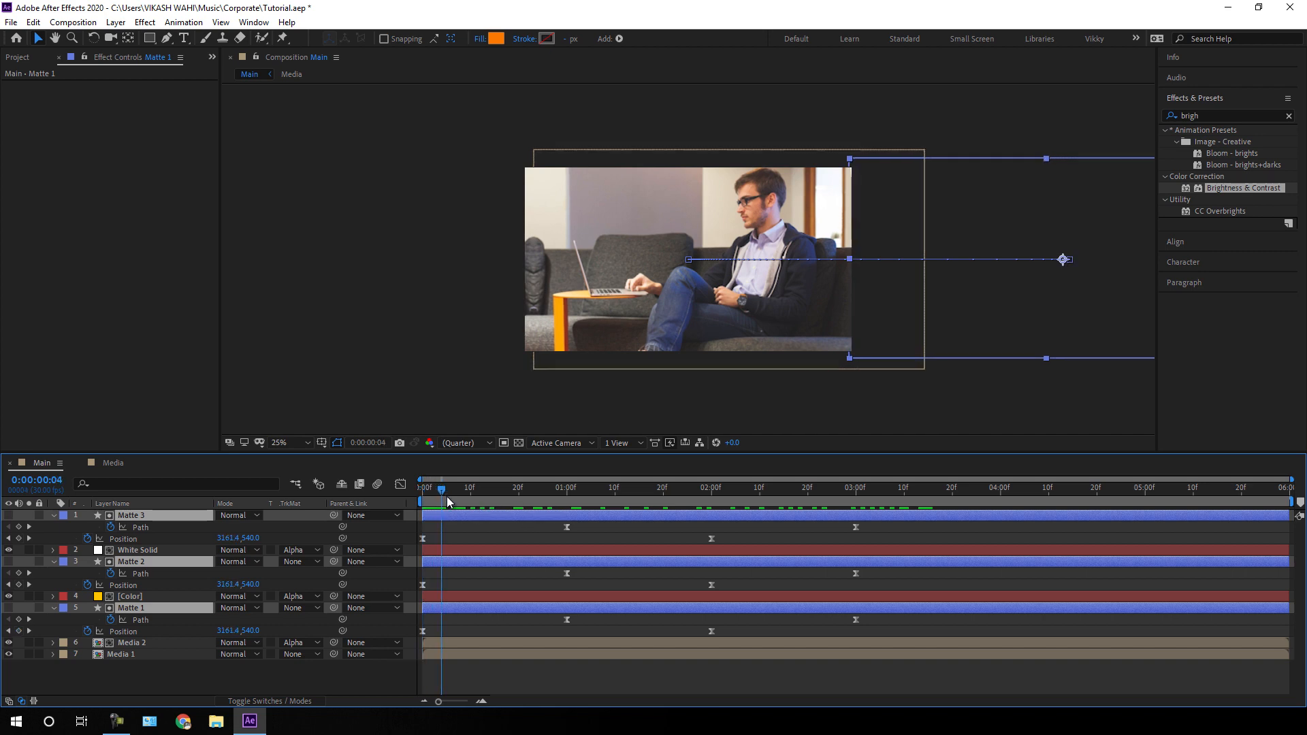
pyautogui.moveTo(440, 497); pyautogui.dragTo(447, 496)
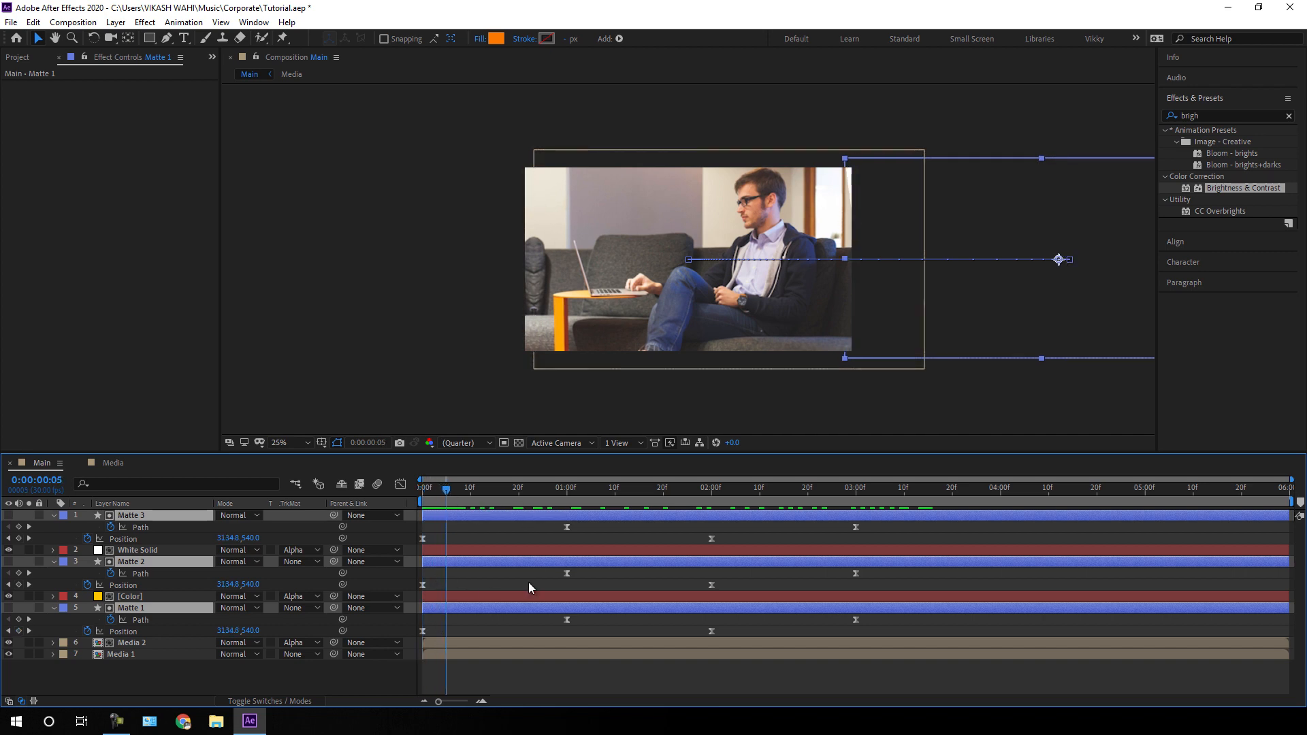
pyautogui.moveTo(876, 569); pyautogui.dragTo(445, 592)
# - Shift all of Matte 1's path and position keyframes to start at 0:00:00:10
pyautogui.moveTo(447, 493); pyautogui.dragTo(471, 501)
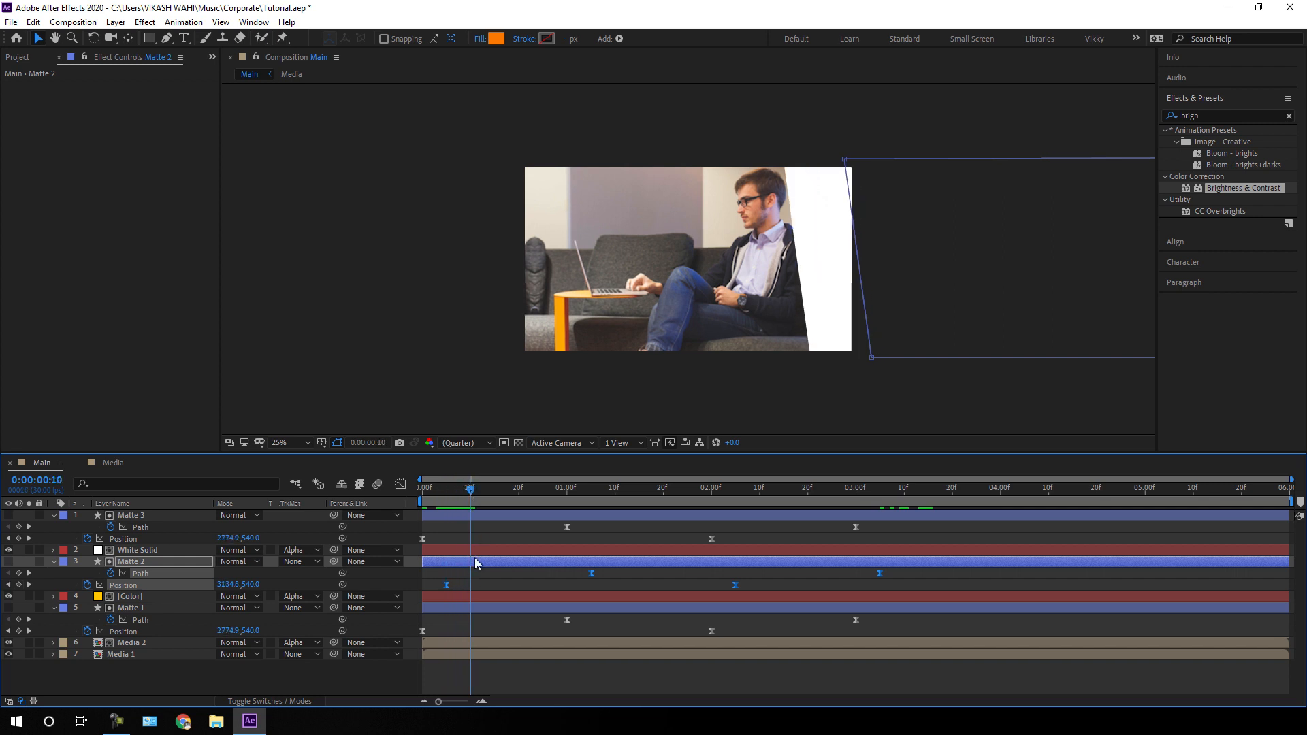
pyautogui.click(874, 623)
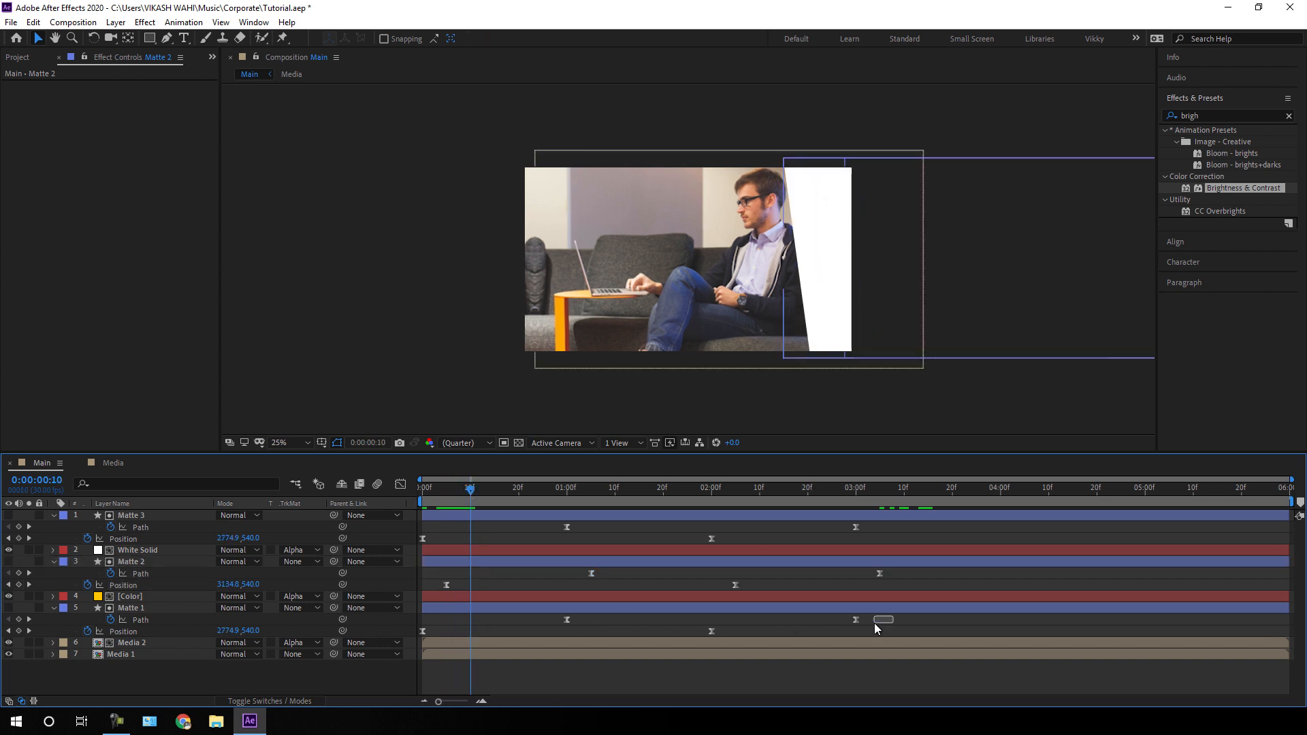
pyautogui.moveTo(893, 617); pyautogui.dragTo(560, 641)
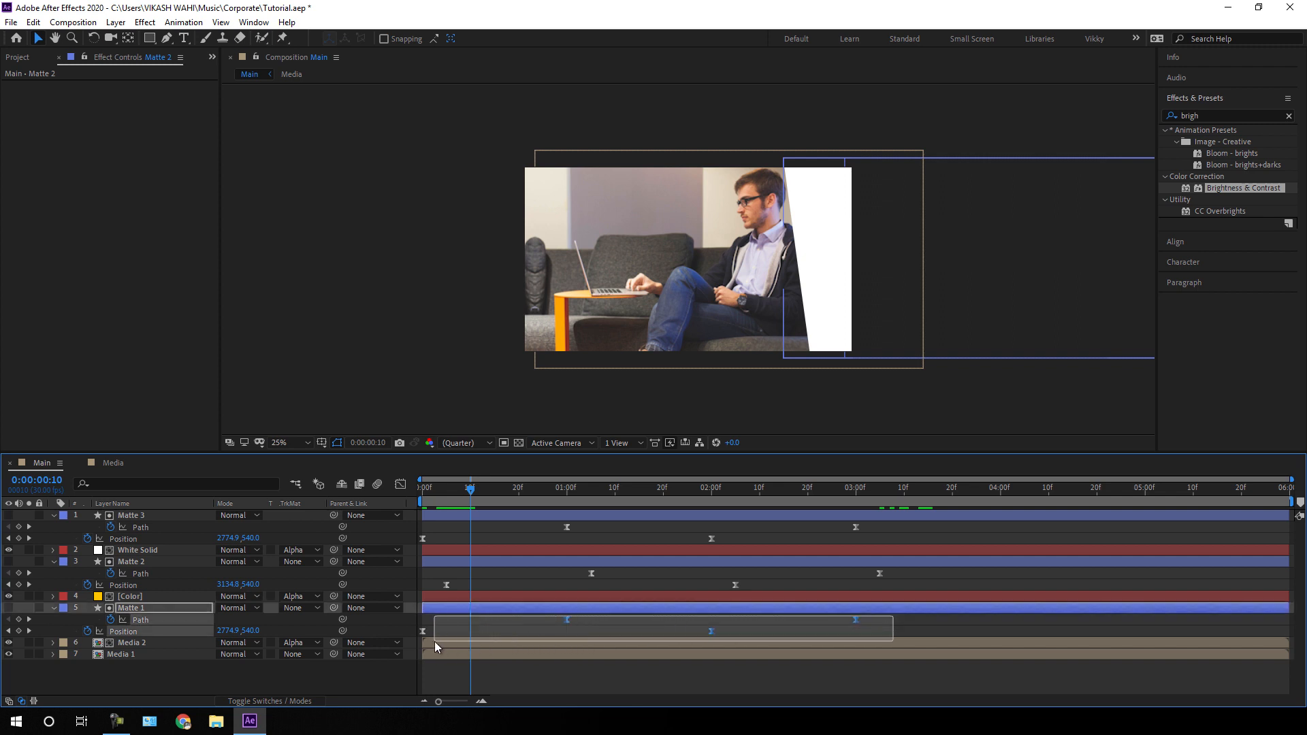
pyautogui.moveTo(435, 641); pyautogui.dragTo(474, 638)
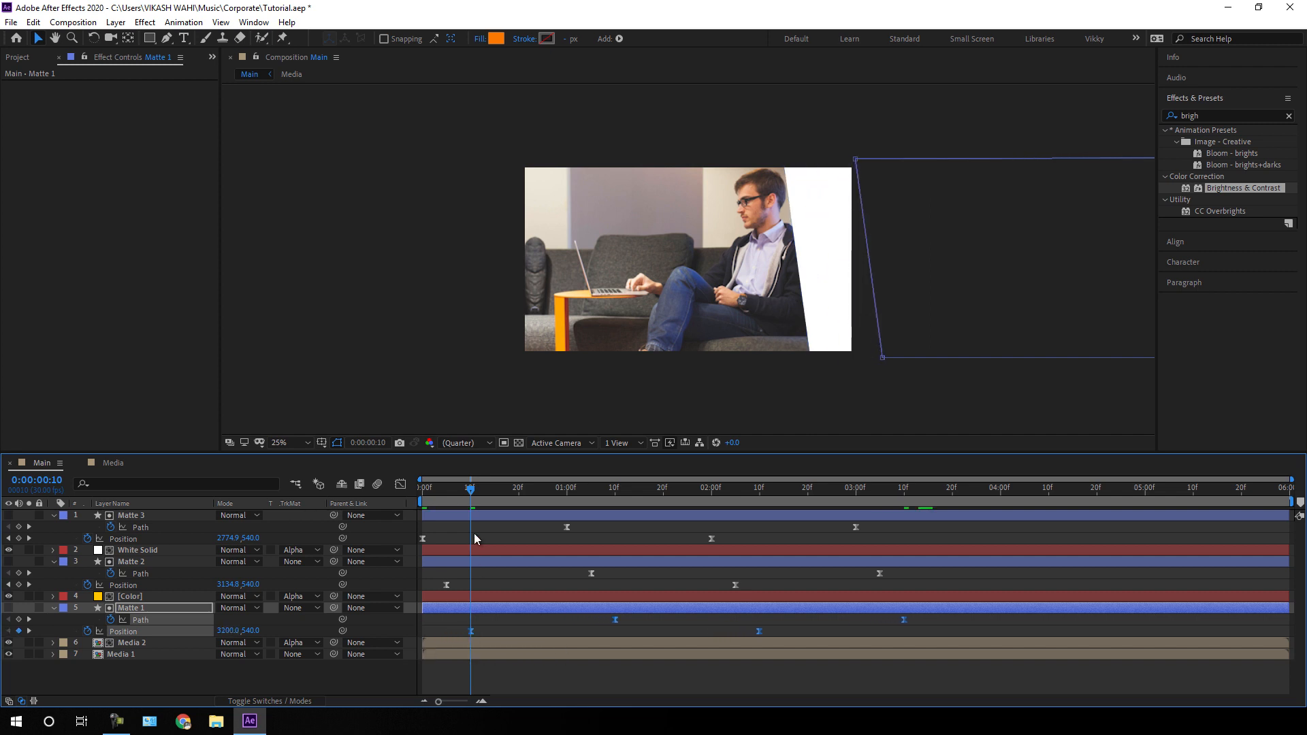
# - Scrub the staggered mattes, collapse their properties and preview the animation from the first frame
pyautogui.moveTo(450, 488); pyautogui.dragTo(693, 503)
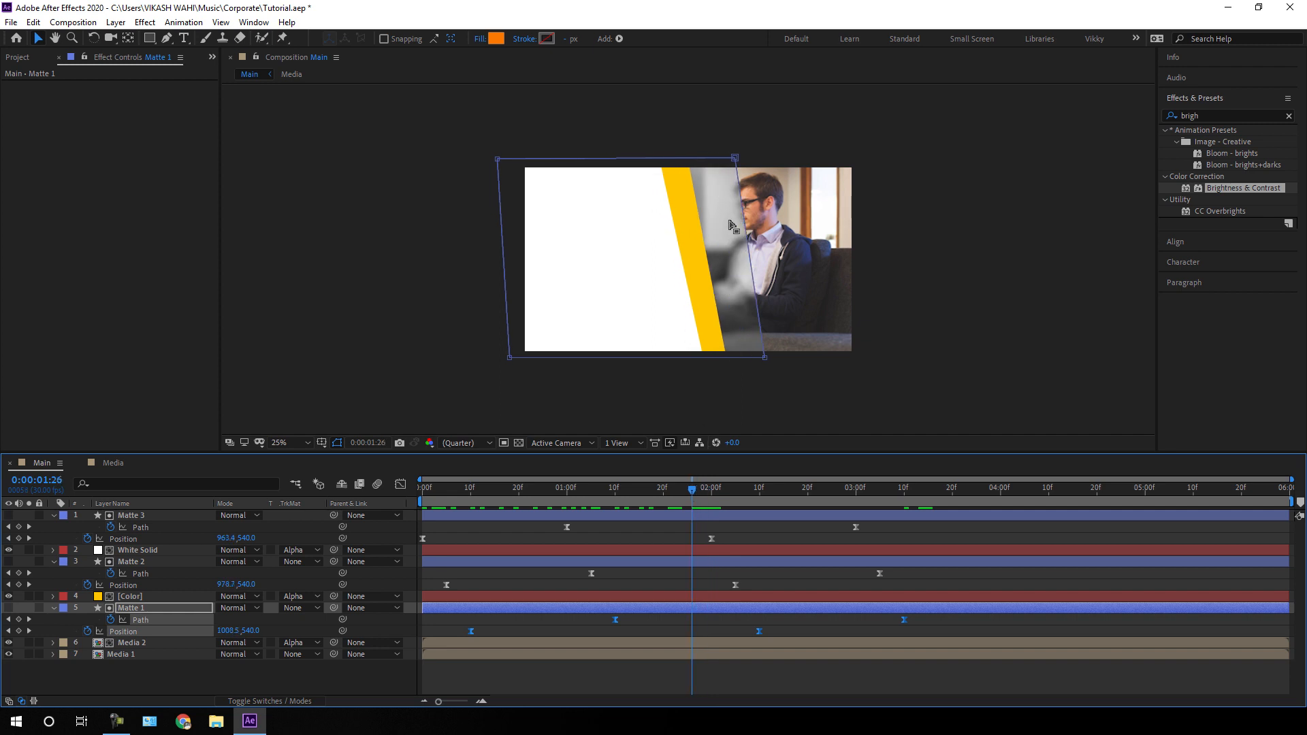
pyautogui.moveTo(691, 501); pyautogui.dragTo(620, 501)
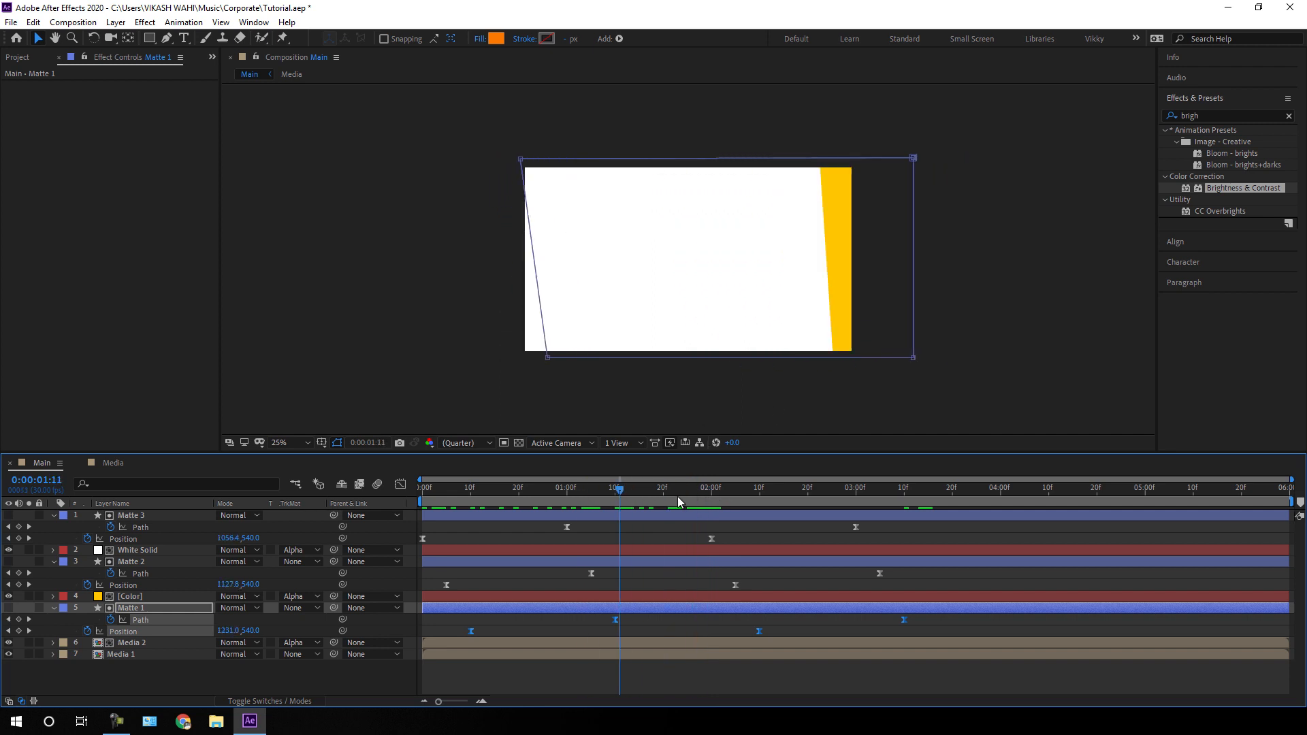
pyautogui.click(53, 515)
pyautogui.click(53, 538)
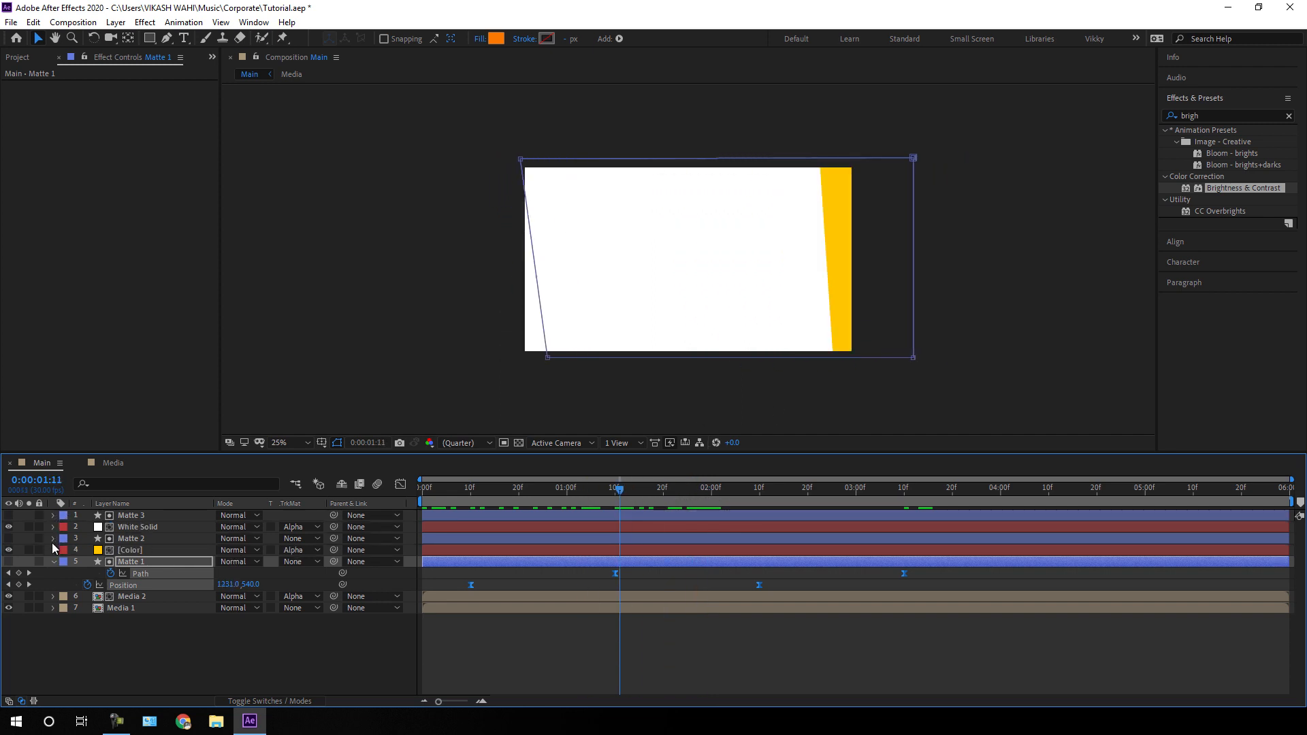
pyautogui.click(54, 561)
pyautogui.click(421, 503)
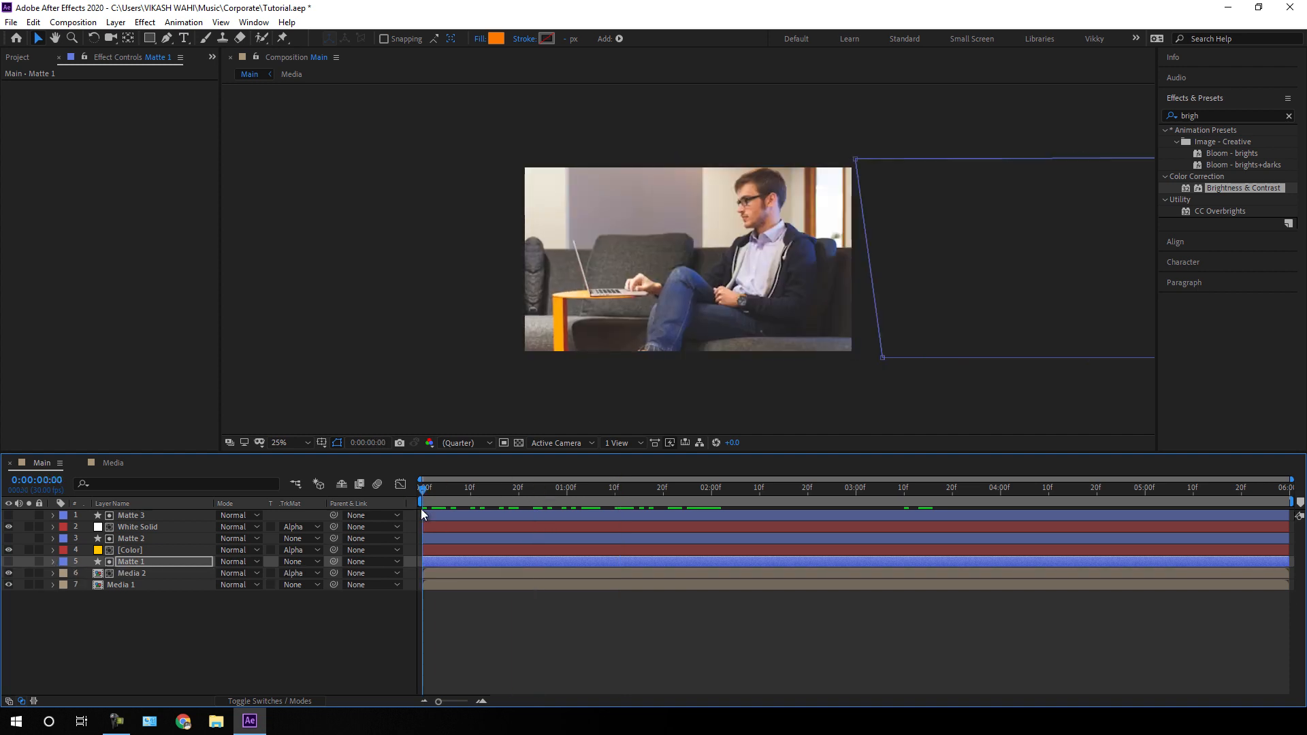
pyautogui.press('space')
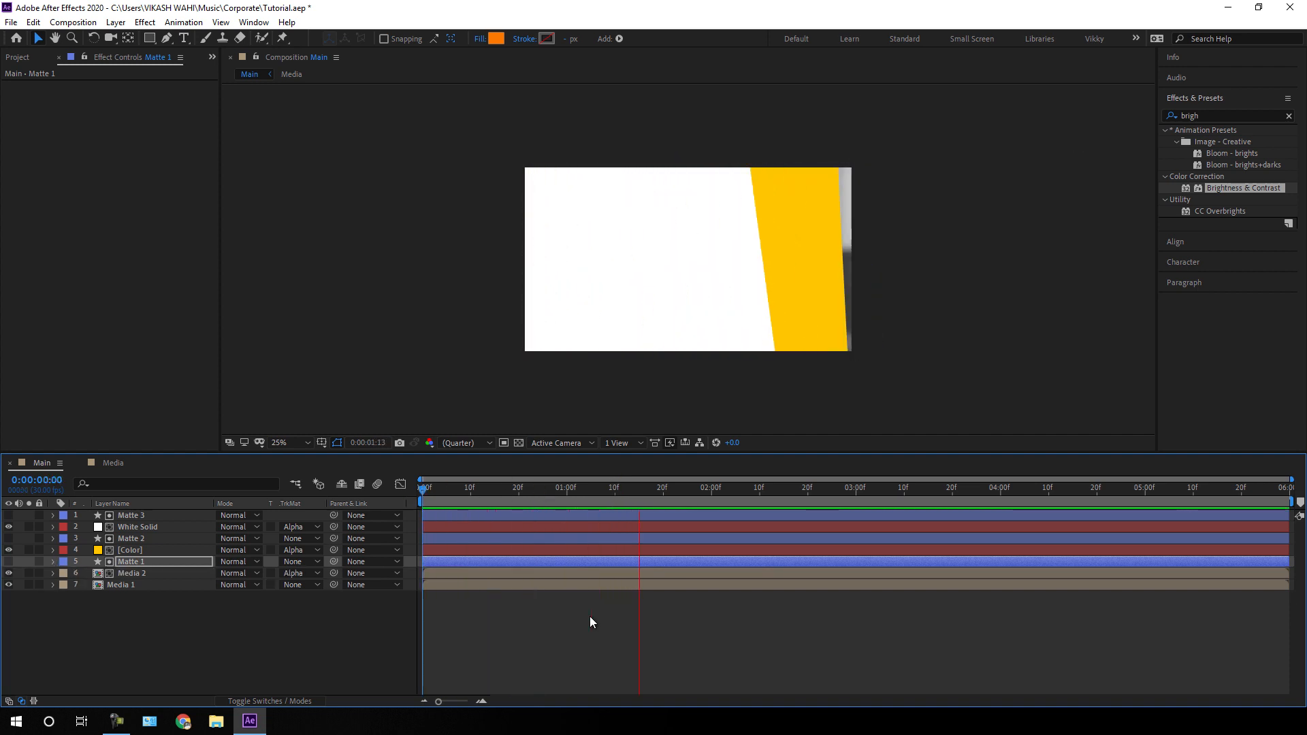
pyautogui.press('space')
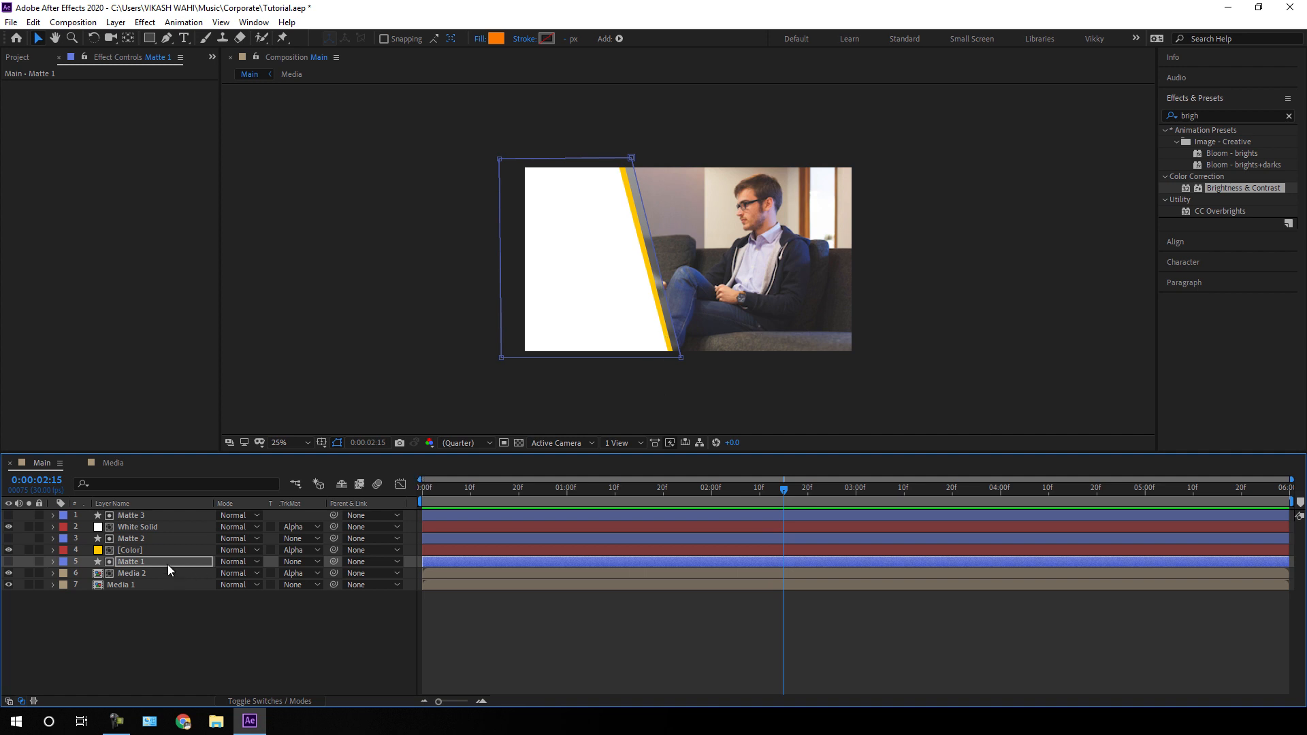
# - At Matte 1's last path keyframe, 0:00:03:10, move the slanted edge's two points right to expose a blurred strip beside the white area
pyautogui.click(137, 561)
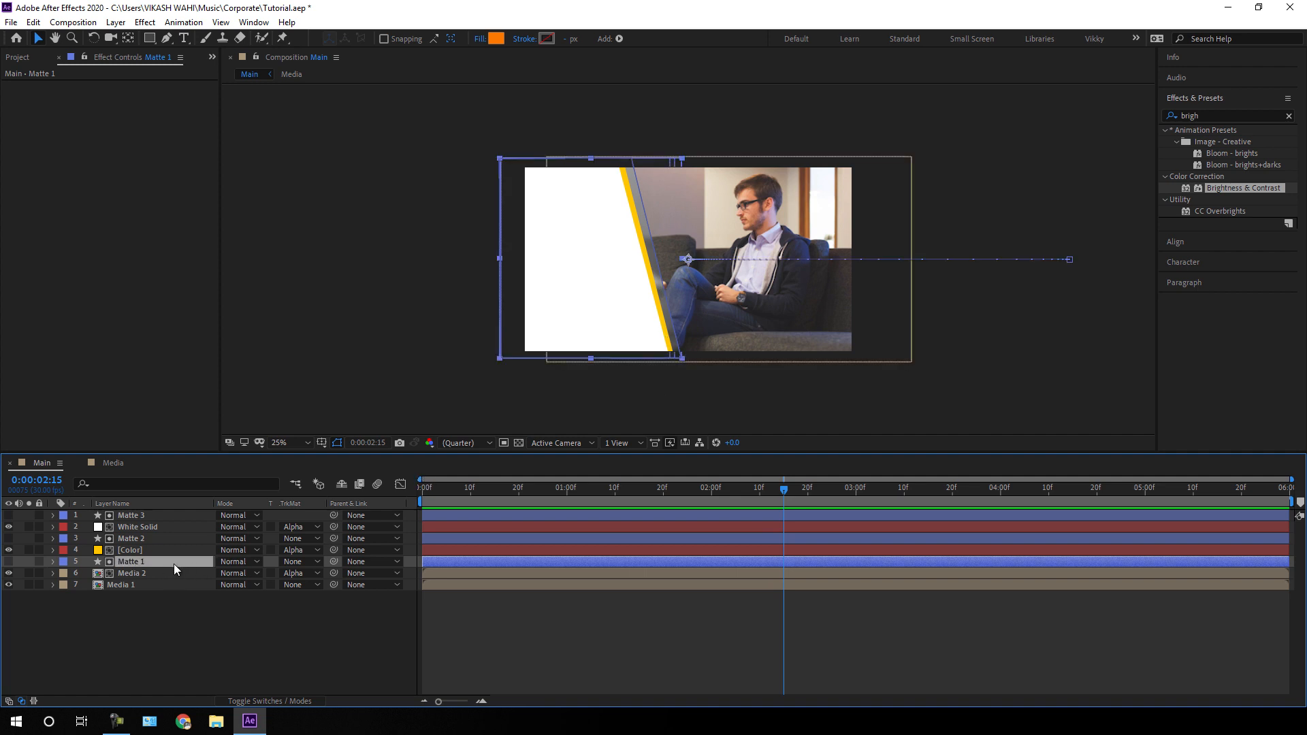
pyautogui.press('u')
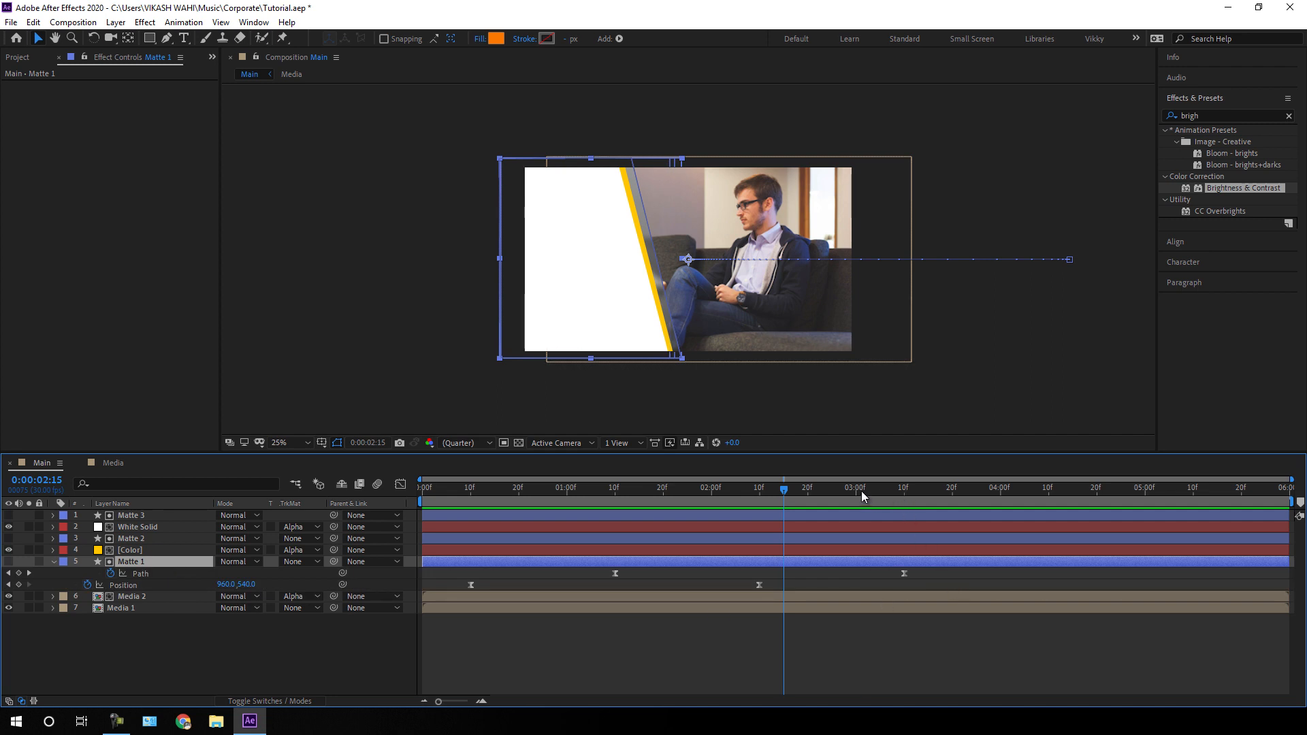
pyautogui.moveTo(861, 491); pyautogui.dragTo(904, 503)
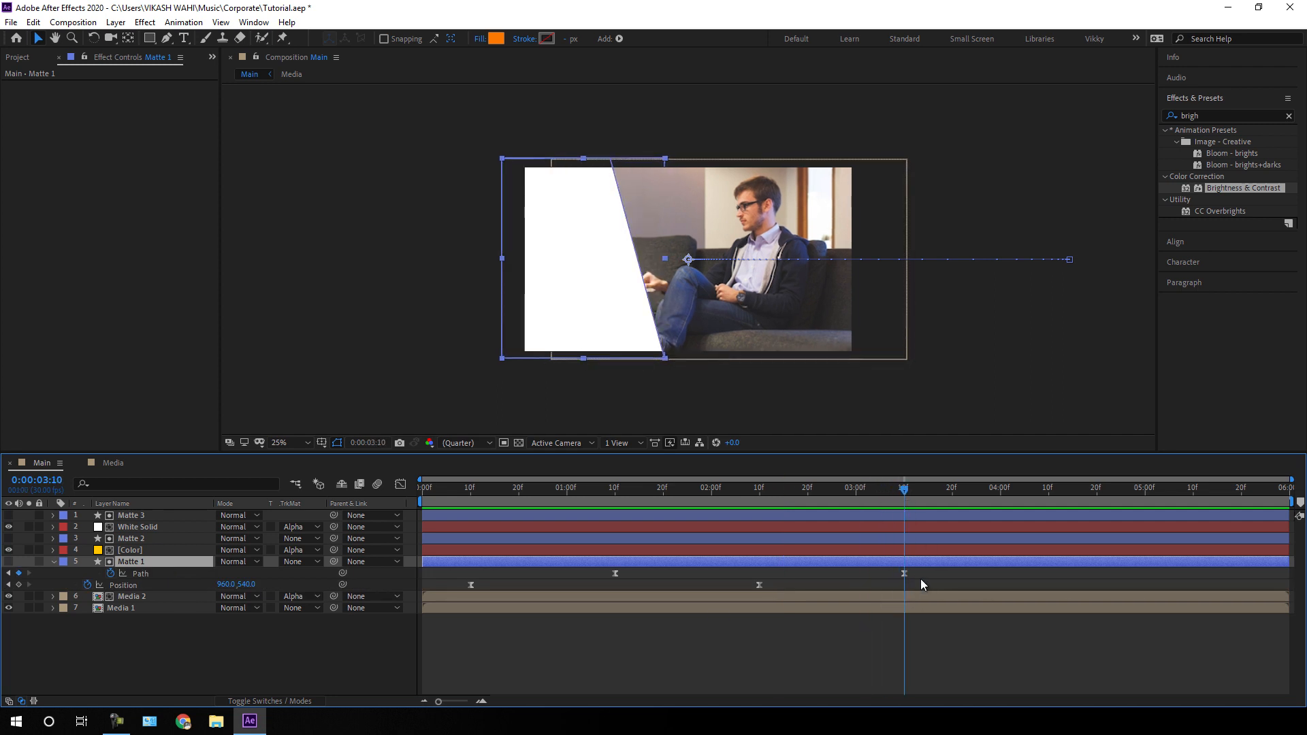
pyautogui.click(158, 573)
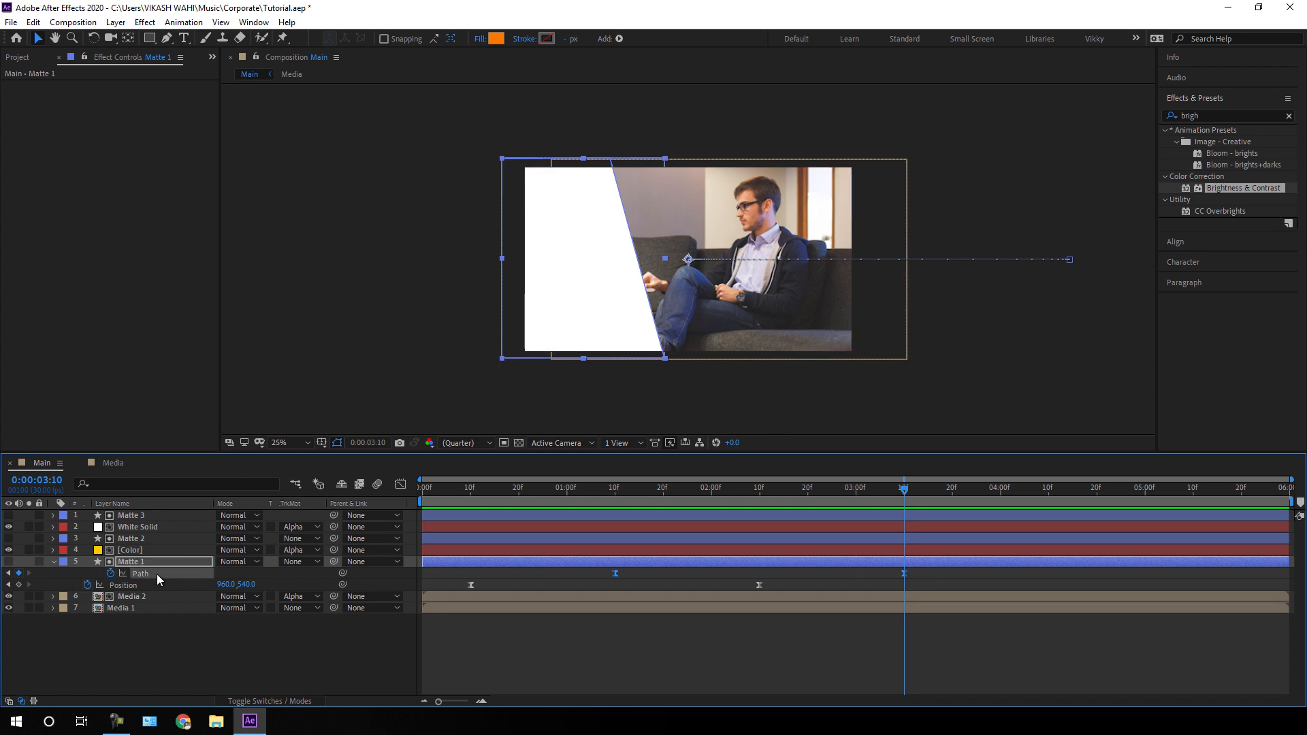
pyautogui.moveTo(589, 137); pyautogui.dragTo(706, 384)
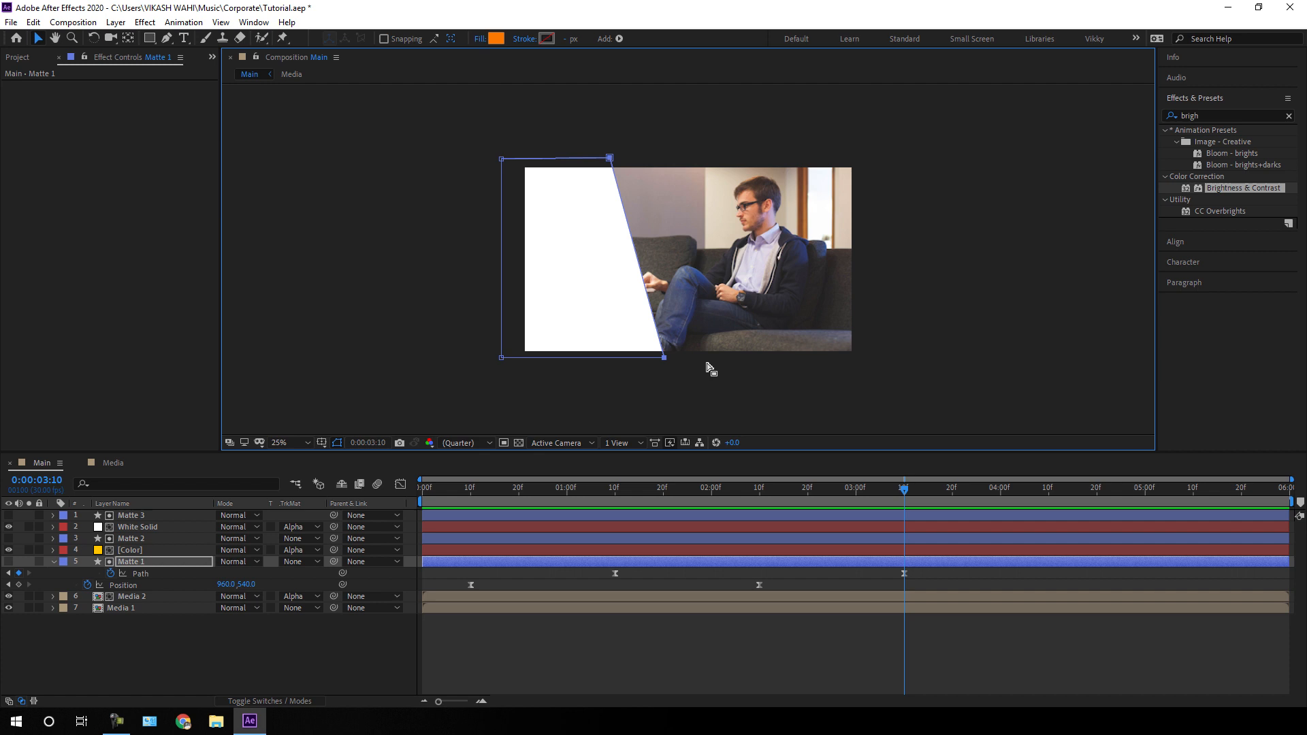
pyautogui.hotkey('shift', 'Right')
pyautogui.hotkey('shift', 'Right')
pyautogui.hotkey('shift', 'Right')
pyautogui.hotkey('shift', 'Right')
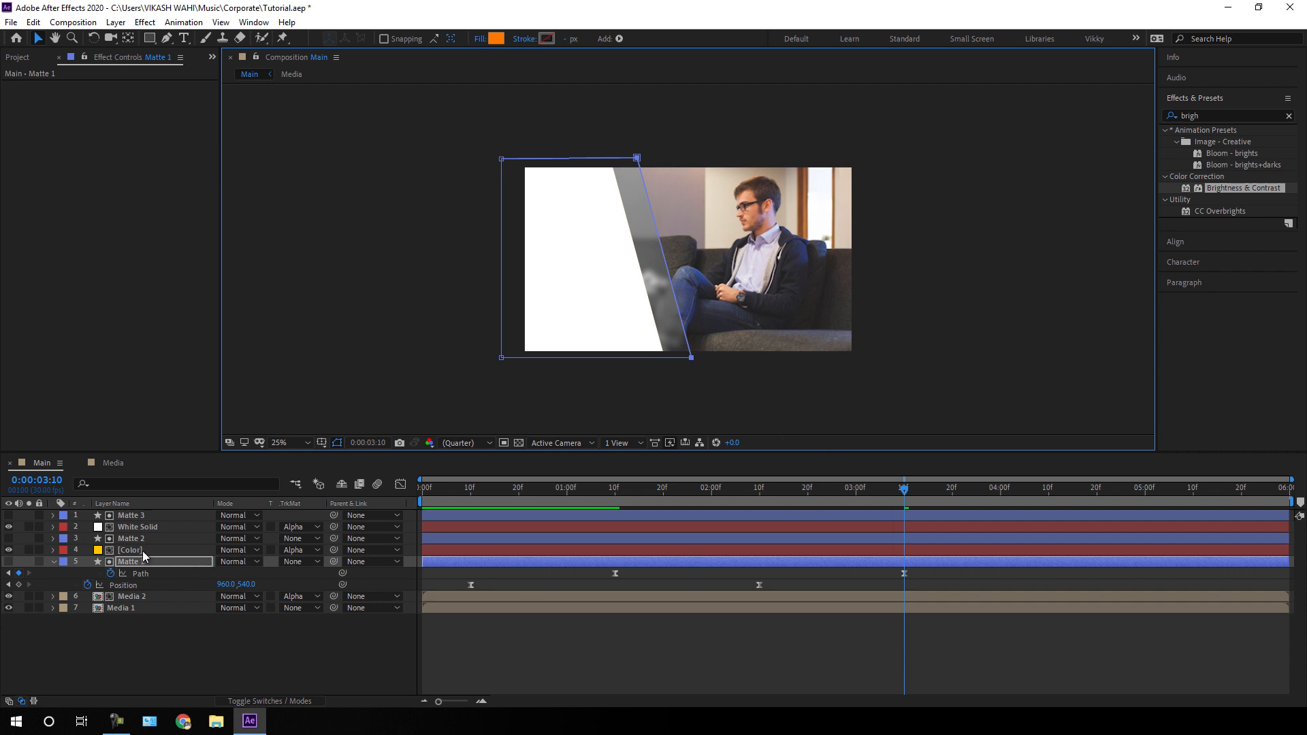
# - At Matte 2's last path keyframe, 0:00:03:05, nudge the slanted edge's two points right to expose a thin yellow strip
pyautogui.click(156, 540)
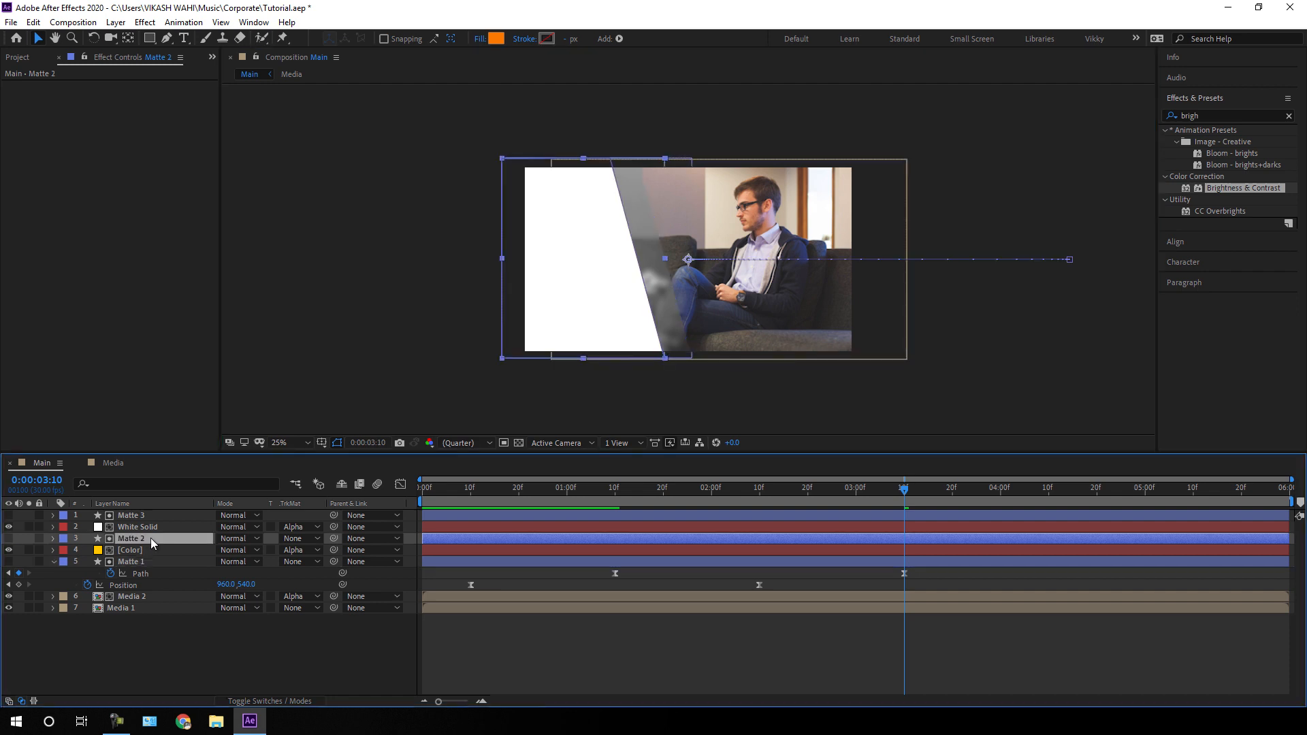
pyautogui.press('u')
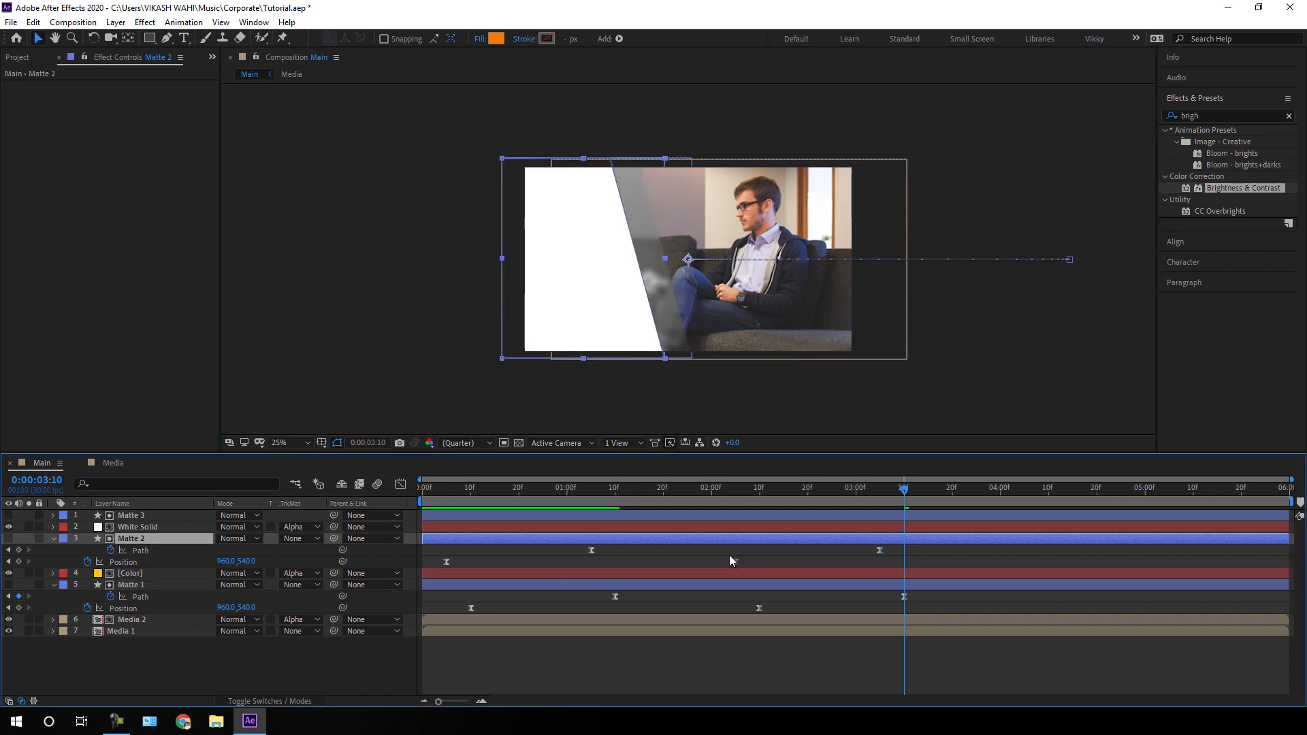
pyautogui.click(887, 493)
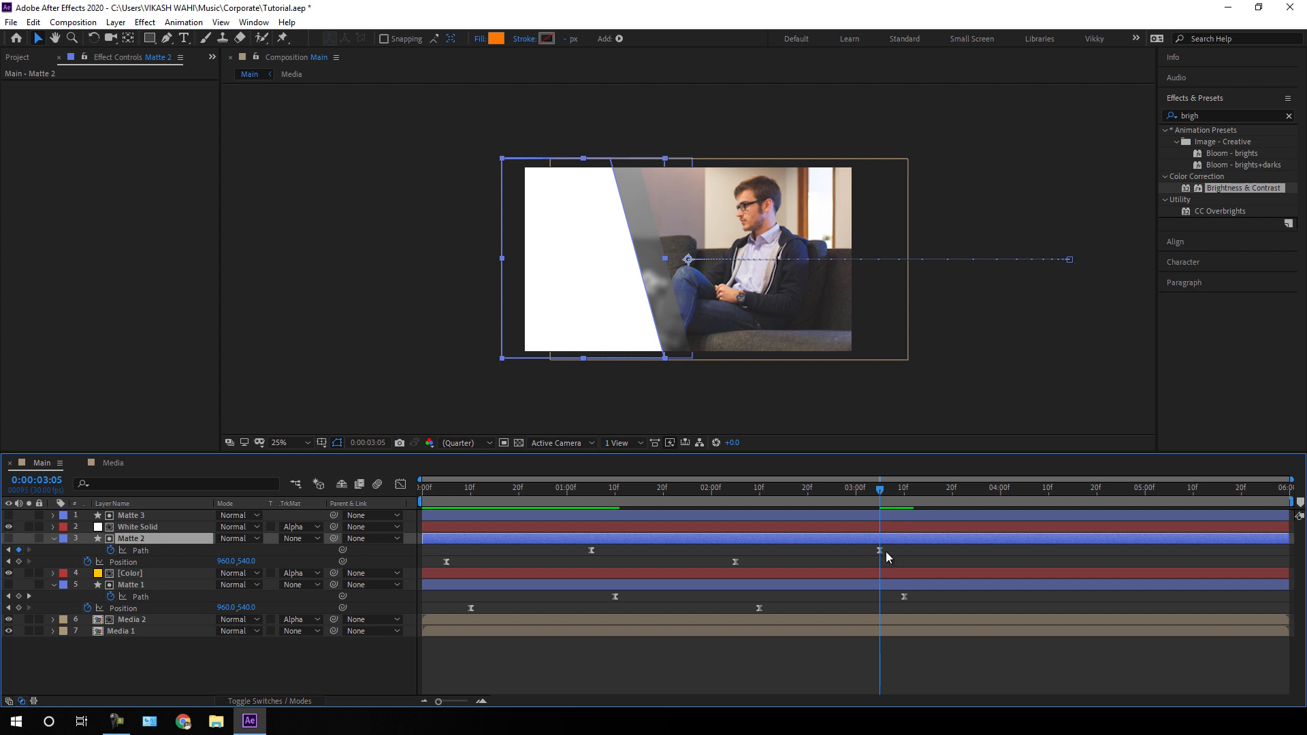
pyautogui.click(164, 548)
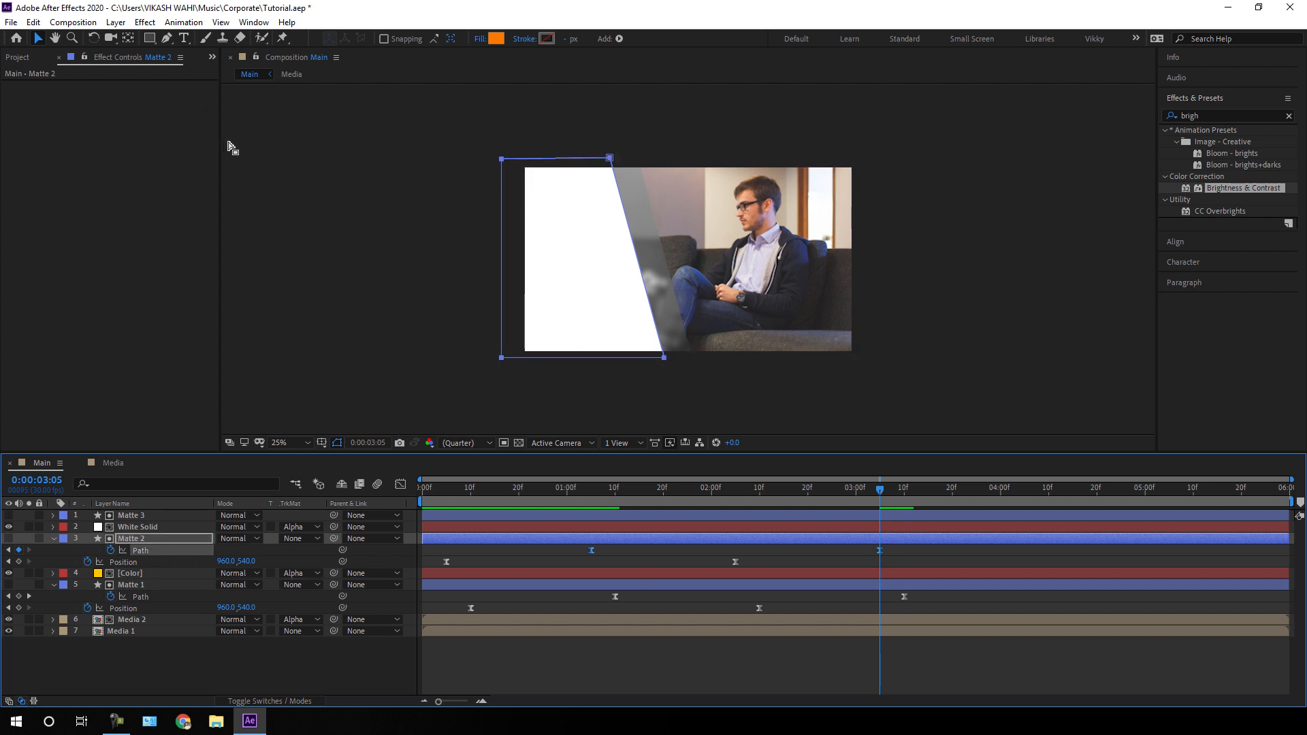
pyautogui.moveTo(584, 131); pyautogui.dragTo(677, 380)
pyautogui.press('Right')
pyautogui.press('Right')
pyautogui.press('Right')
pyautogui.press('Right')
pyautogui.press('Right')
pyautogui.press('Right')
pyautogui.press('Right')
pyautogui.press('Right')
pyautogui.press('Right')
pyautogui.press('Right')
pyautogui.press('Right')
pyautogui.press('Right')
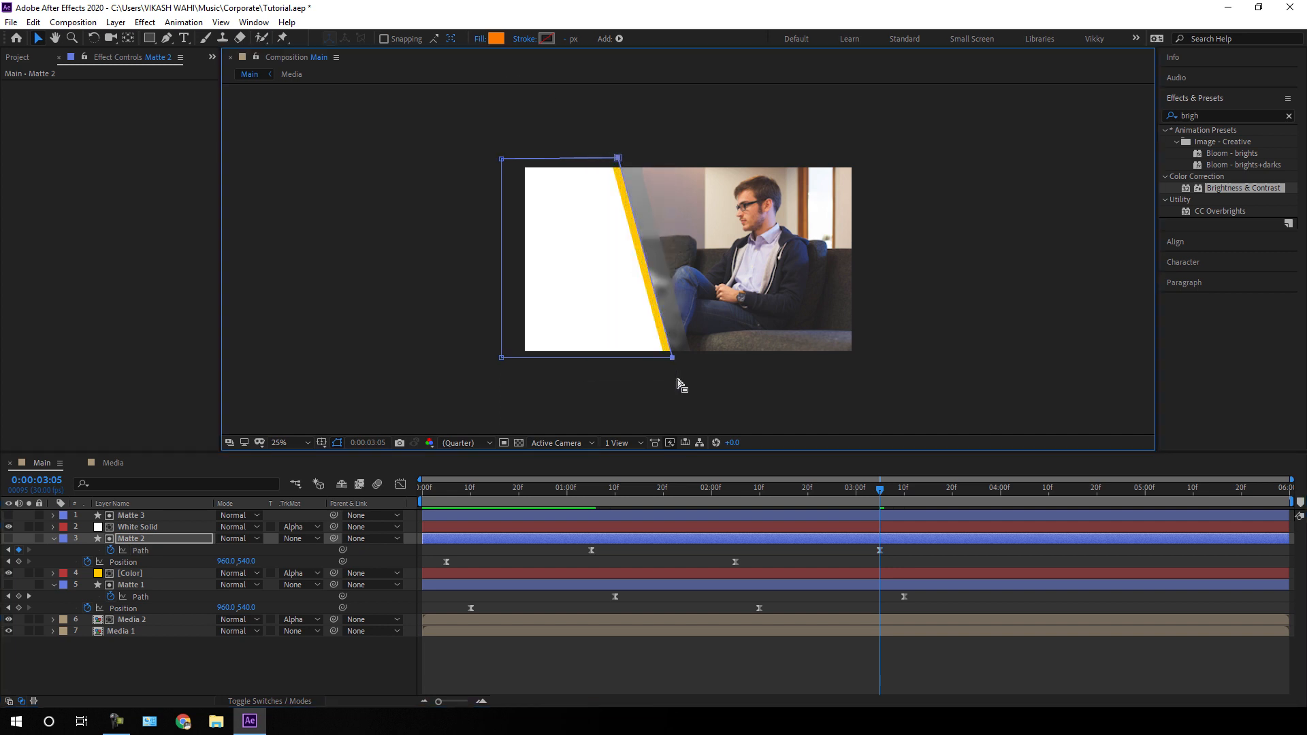
# - Preview the adjusted matte animation from 0:00:00:10 and collapse the Matte 1 and Matte 2 properties
pyautogui.moveTo(878, 491); pyautogui.dragTo(469, 536)
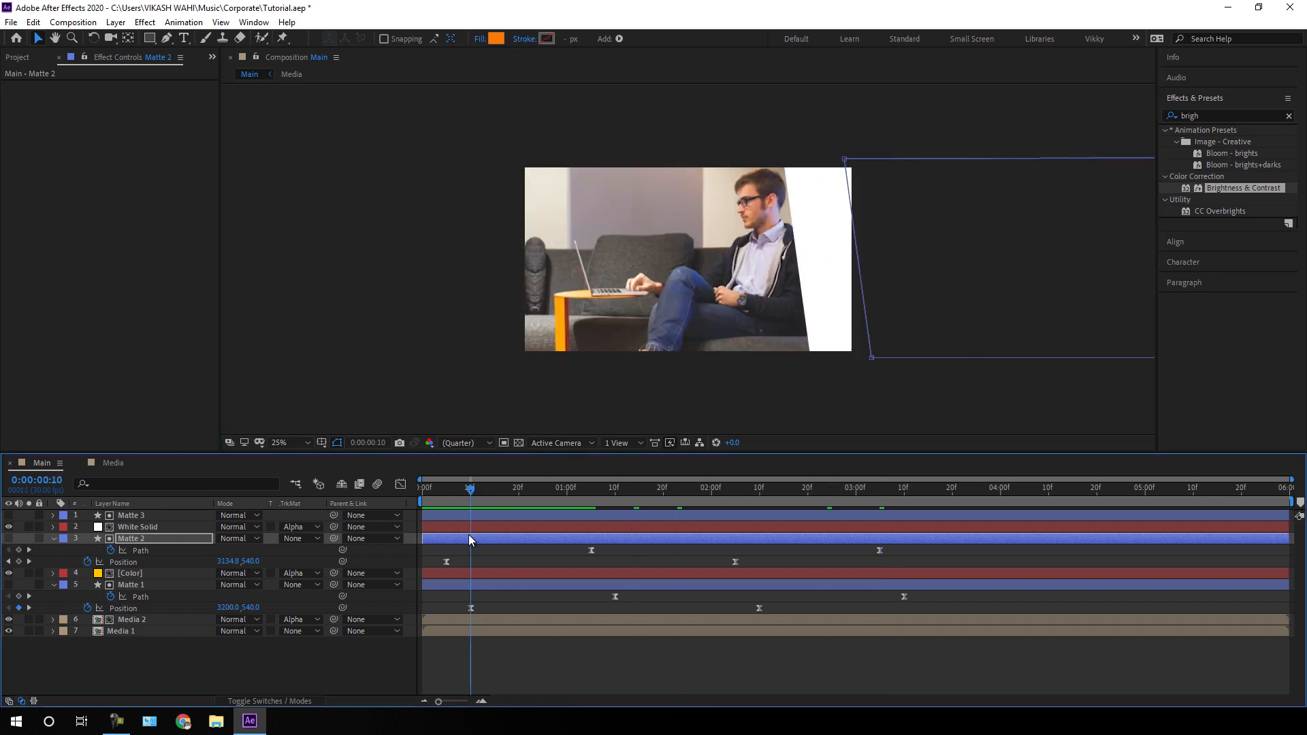
pyautogui.press('space')
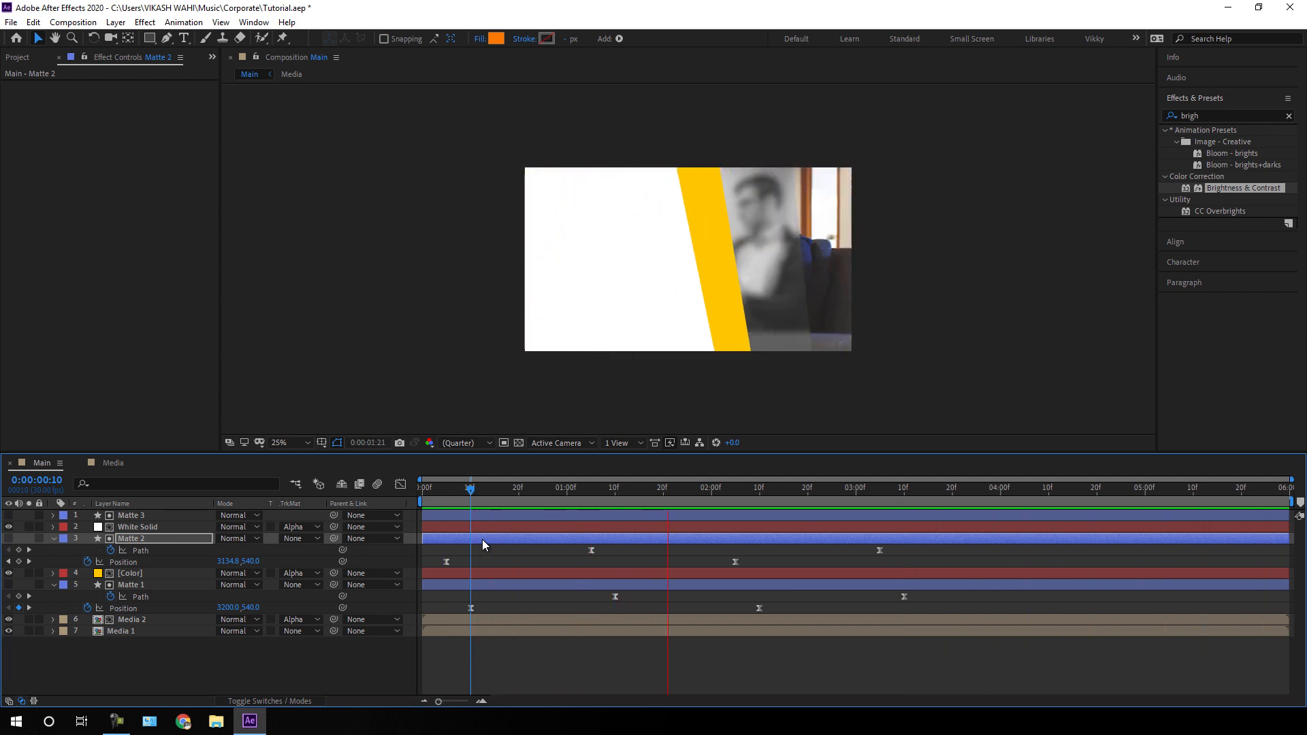
pyautogui.press('space')
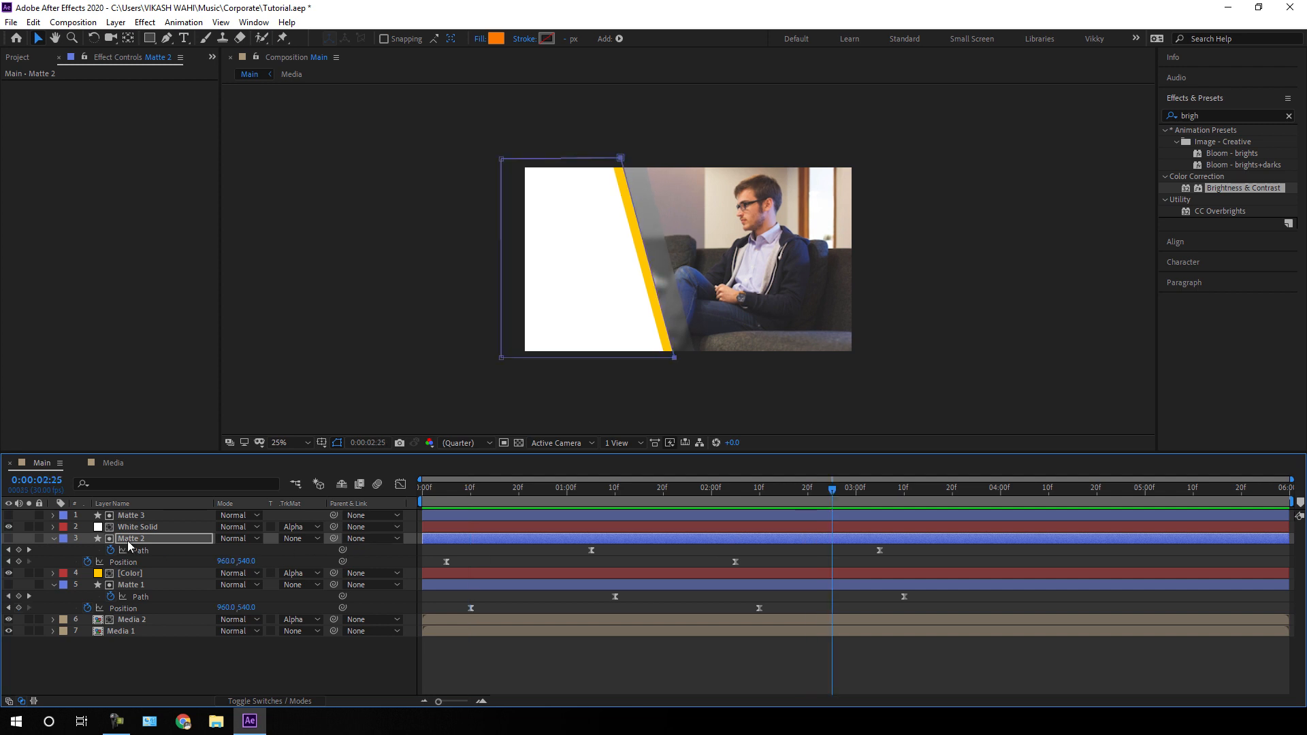
pyautogui.click(53, 539)
pyautogui.click(54, 562)
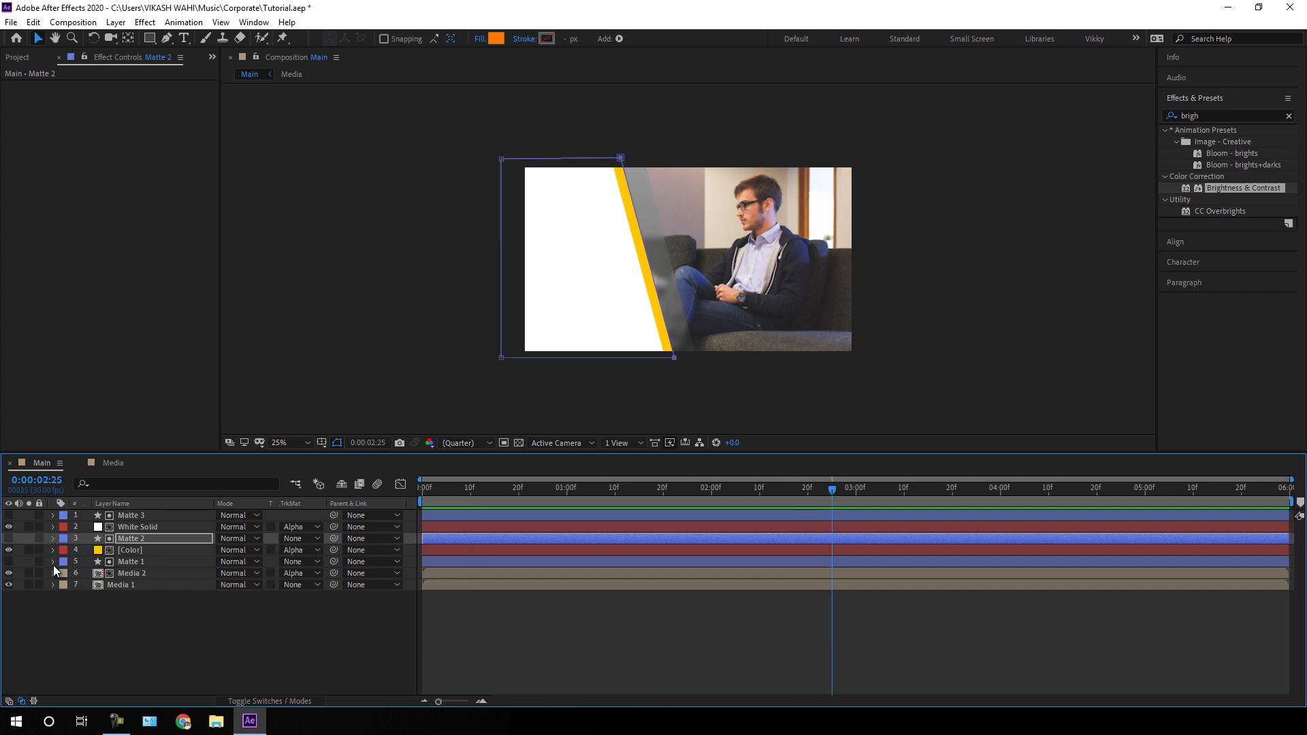
# - Pre-compose the Media 2 and Matte 1 layers into a composition named Blur, moving all attributes into it
pyautogui.click(150, 607)
pyautogui.click(153, 575)
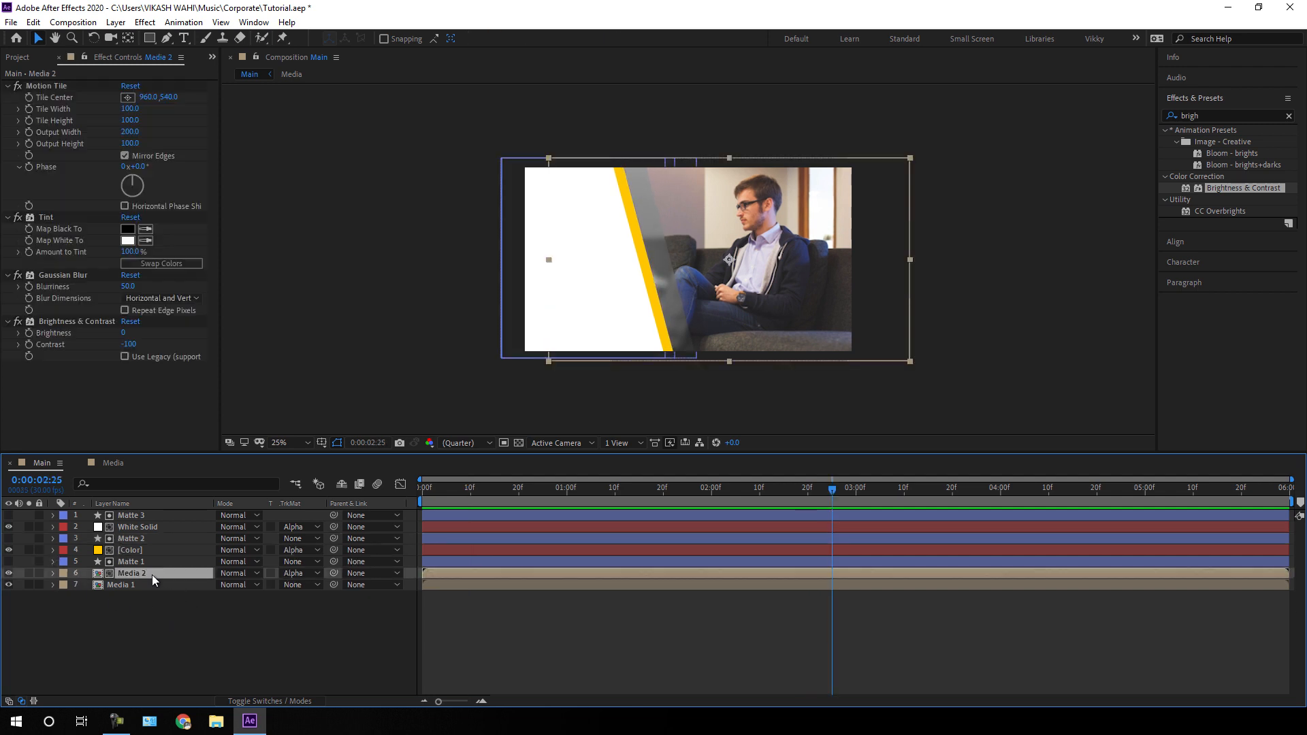
pyautogui.keyDown('ctrl'); pyautogui.click(142, 562); pyautogui.keyUp('ctrl')
pyautogui.rightClick(149, 561)
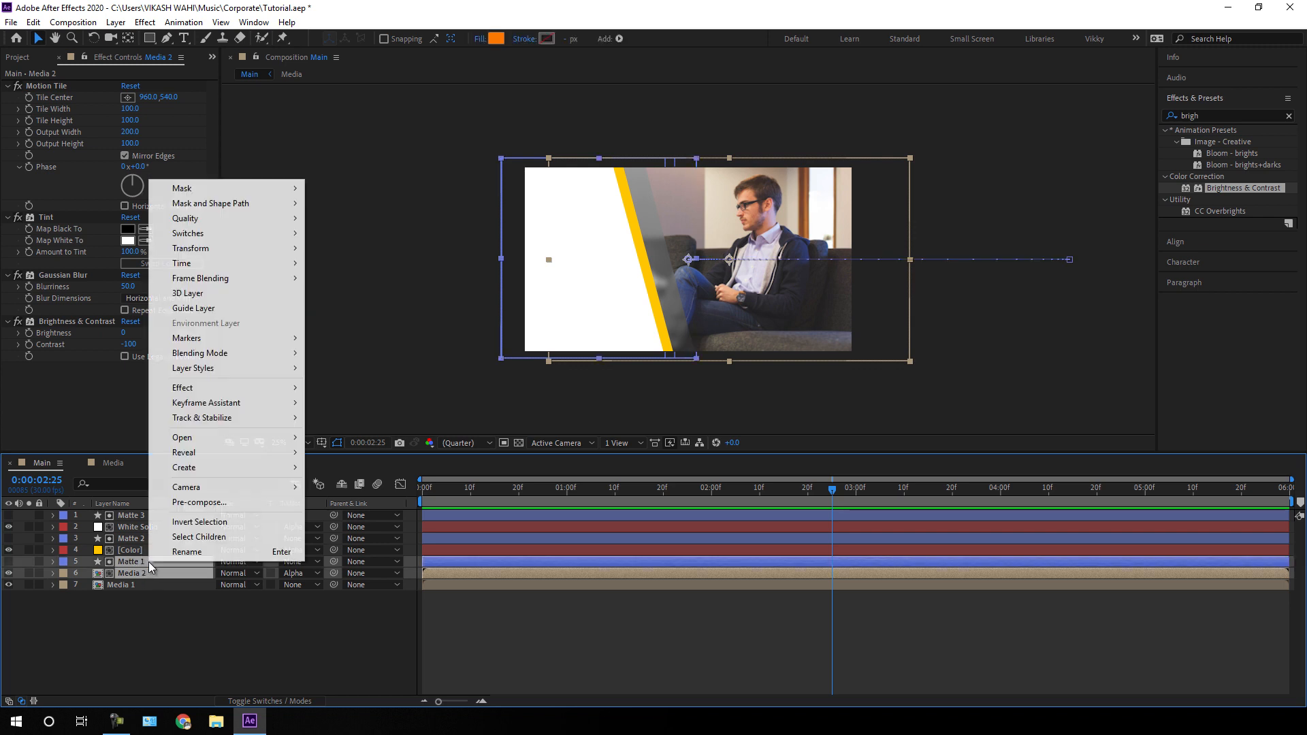
pyautogui.click(214, 505)
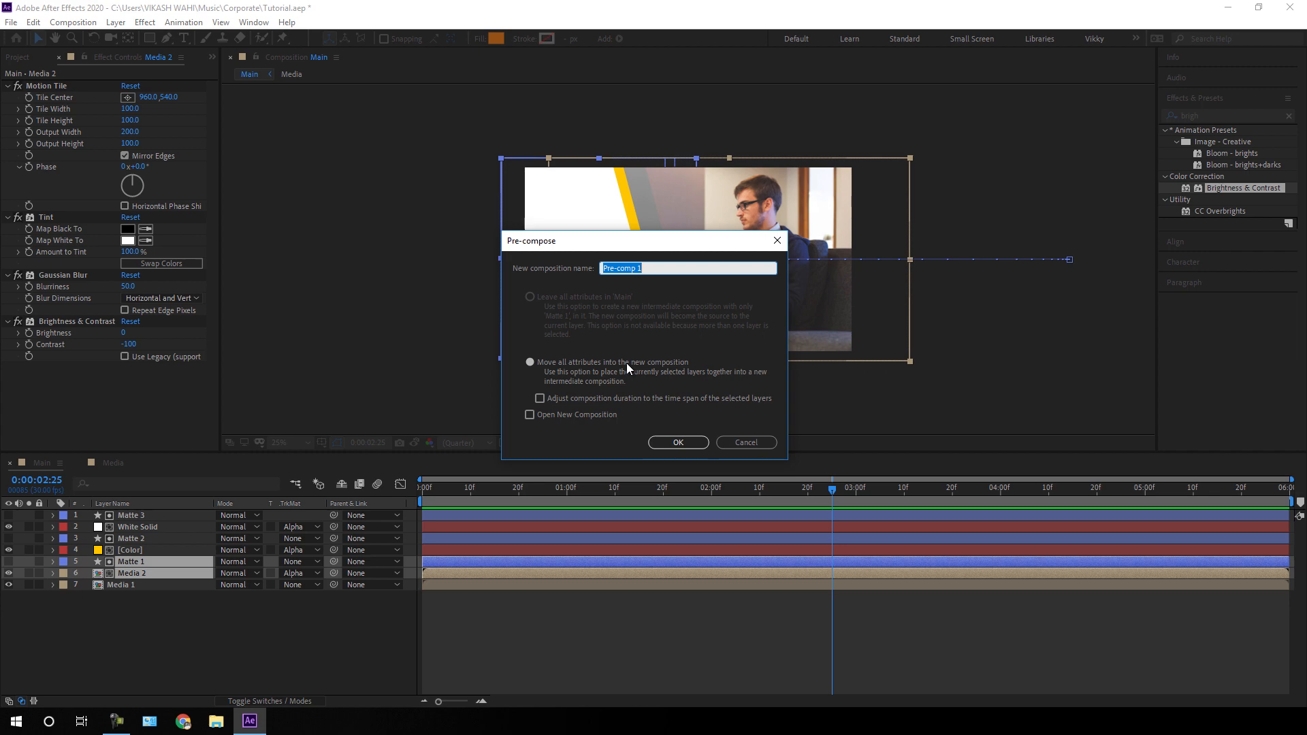
pyautogui.press('BackSpace')
pyautogui.write('Blur')
pyautogui.click(683, 447)
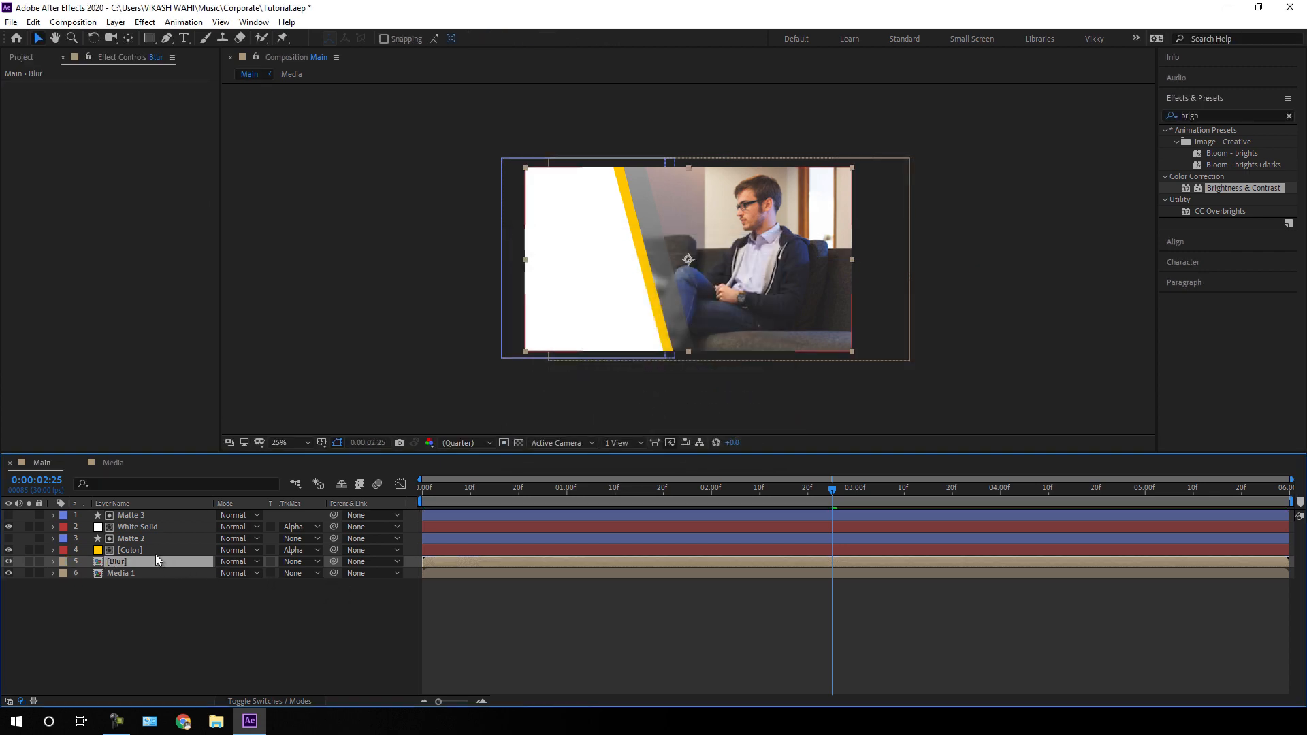
# - Pre-compose the yellow Color layer and Matte 2 into a composition named Color, moving all attributes into it
pyautogui.click(155, 553)
pyautogui.keyDown('ctrl'); pyautogui.click(150, 539); pyautogui.keyUp('ctrl')
pyautogui.rightClick(154, 539)
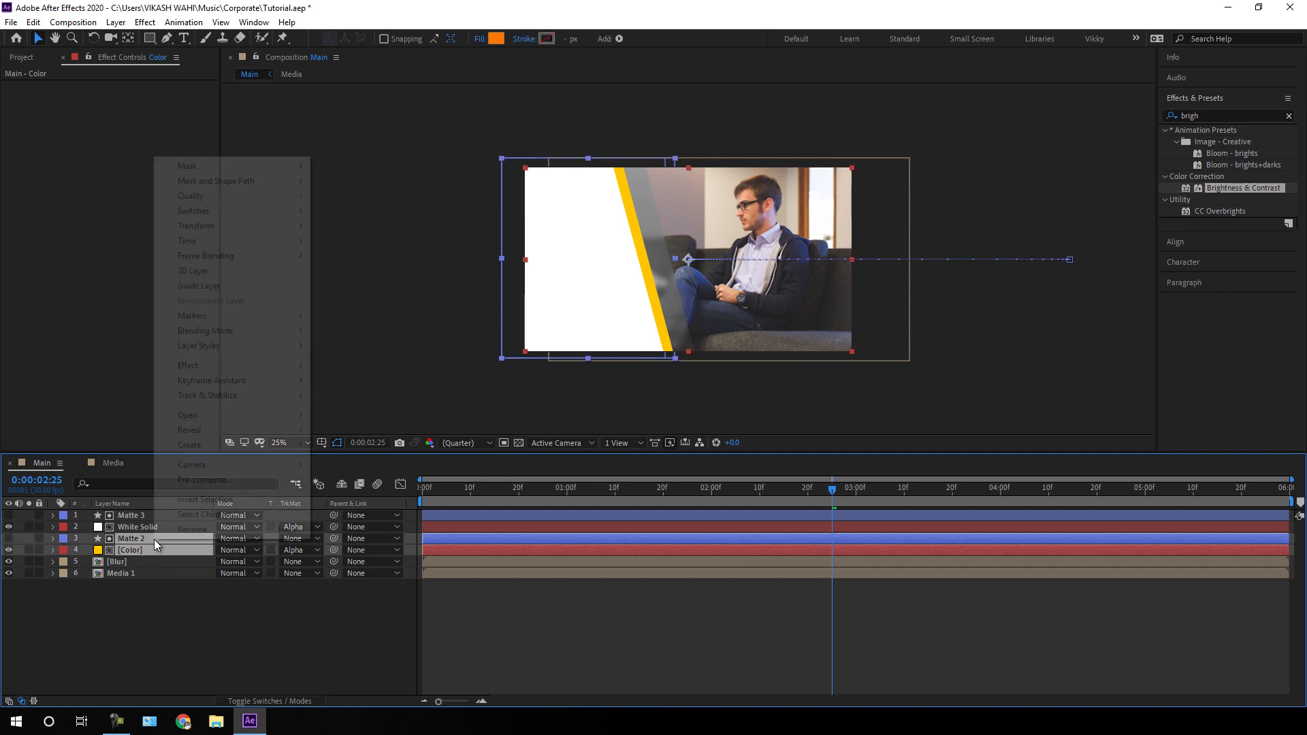
pyautogui.click(213, 481)
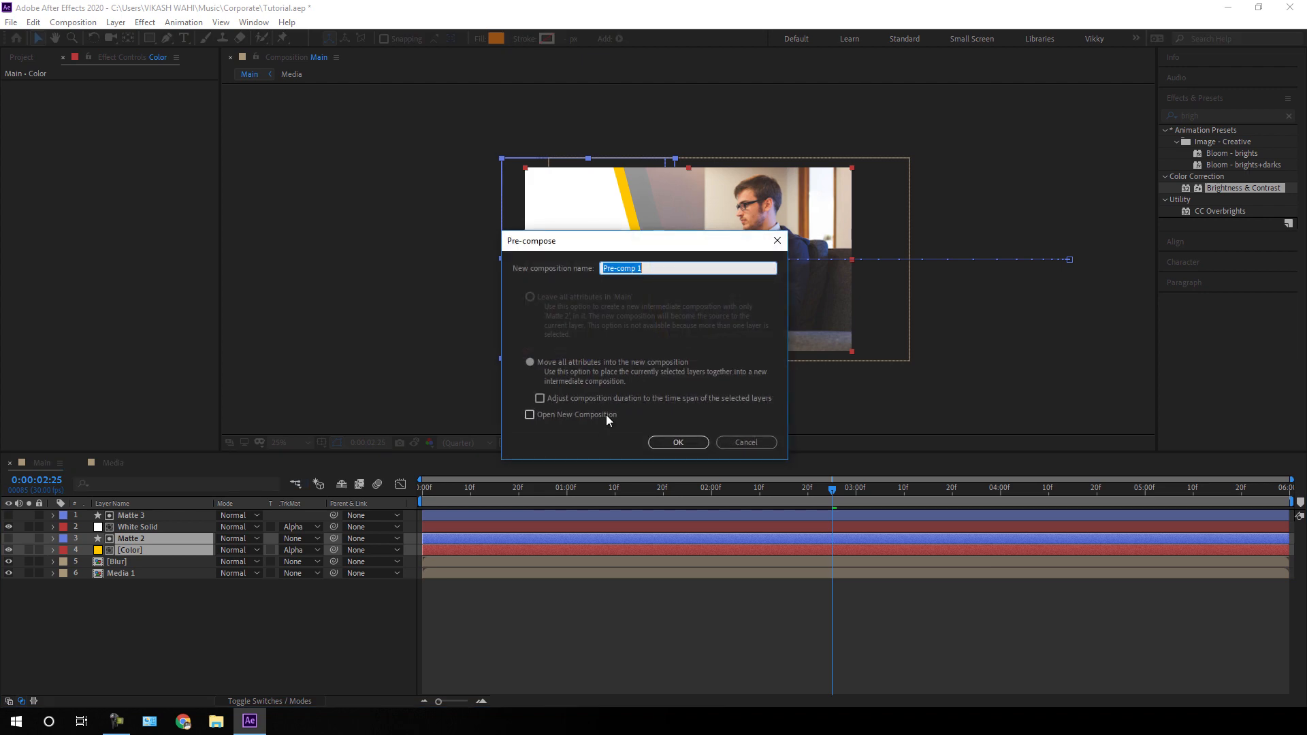
pyautogui.press('BackSpace')
pyautogui.write('Color')
pyautogui.click(690, 443)
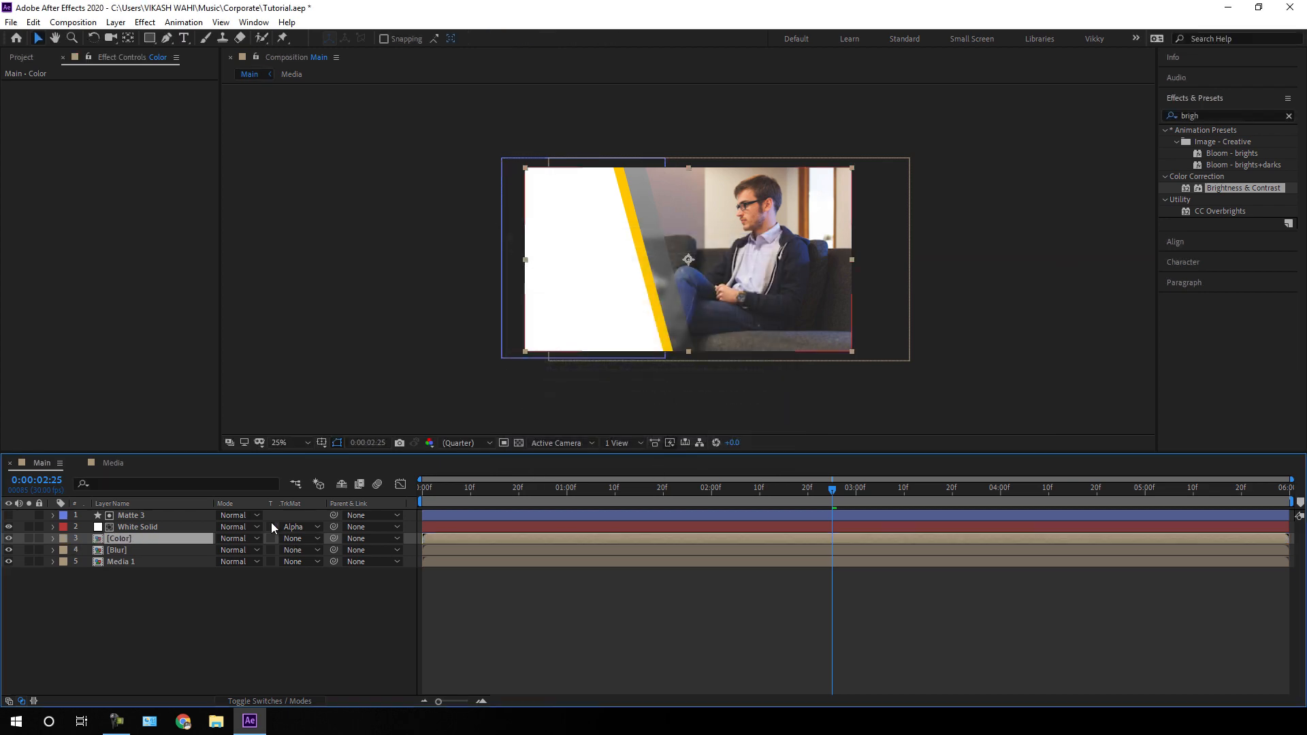
# - Pre-compose the White Solid and Matte 3 layers into a composition named White Solid, moving all attributes into it
pyautogui.click(171, 530)
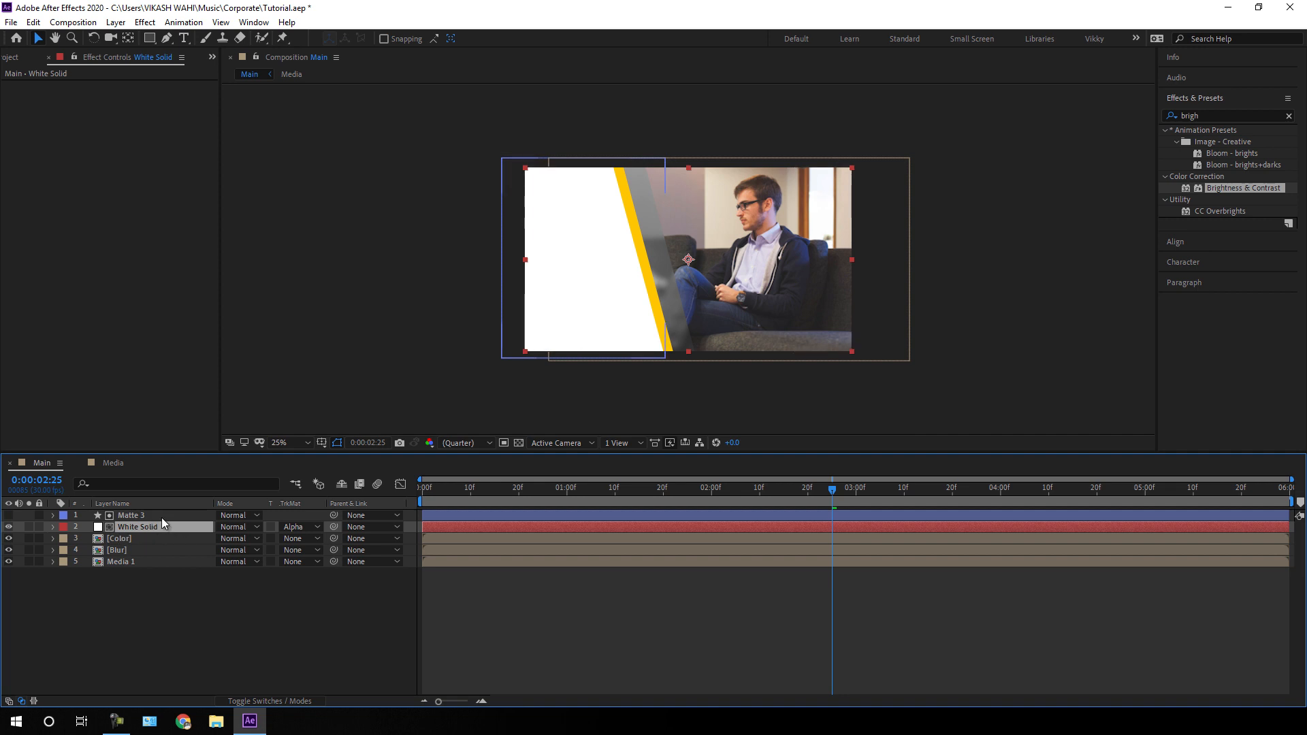
pyautogui.keyDown('shift'); pyautogui.click(162, 518); pyautogui.keyUp('shift')
pyautogui.rightClick(165, 517)
pyautogui.click(231, 456)
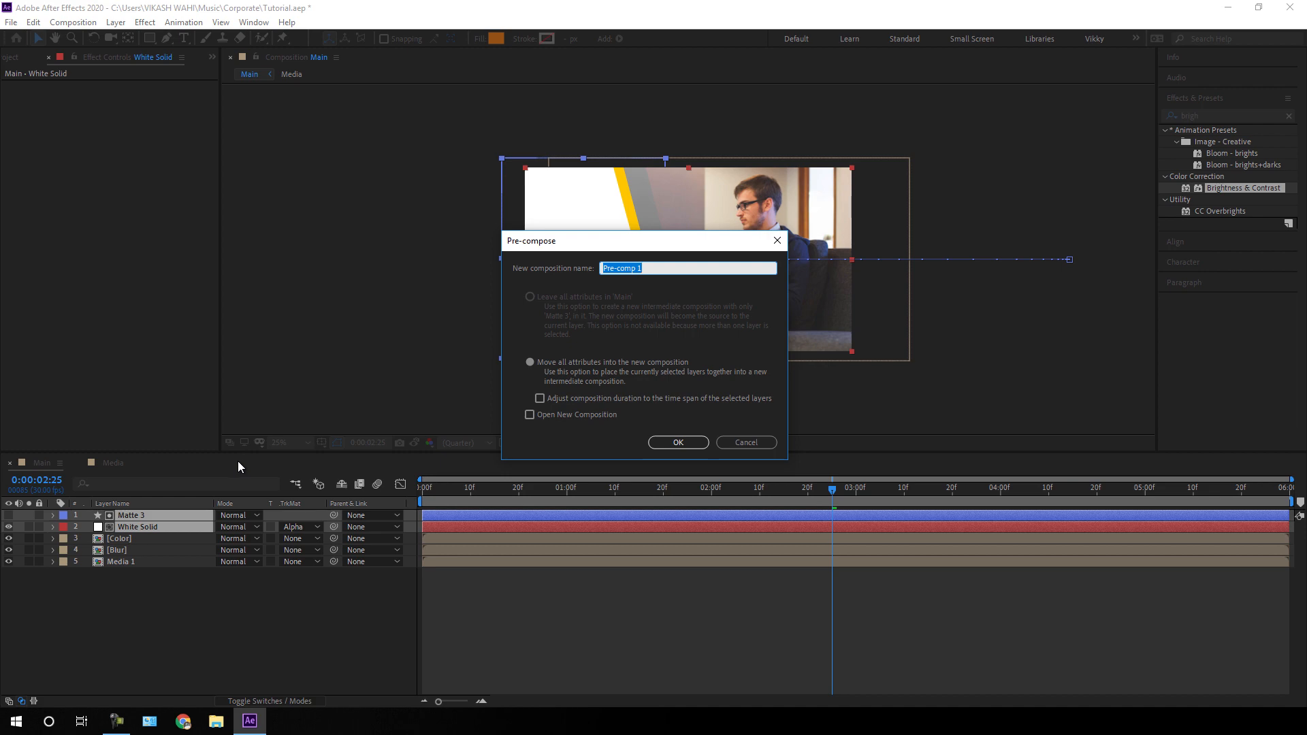
pyautogui.press('BackSpace')
pyautogui.write('White Solid')
pyautogui.click(696, 439)
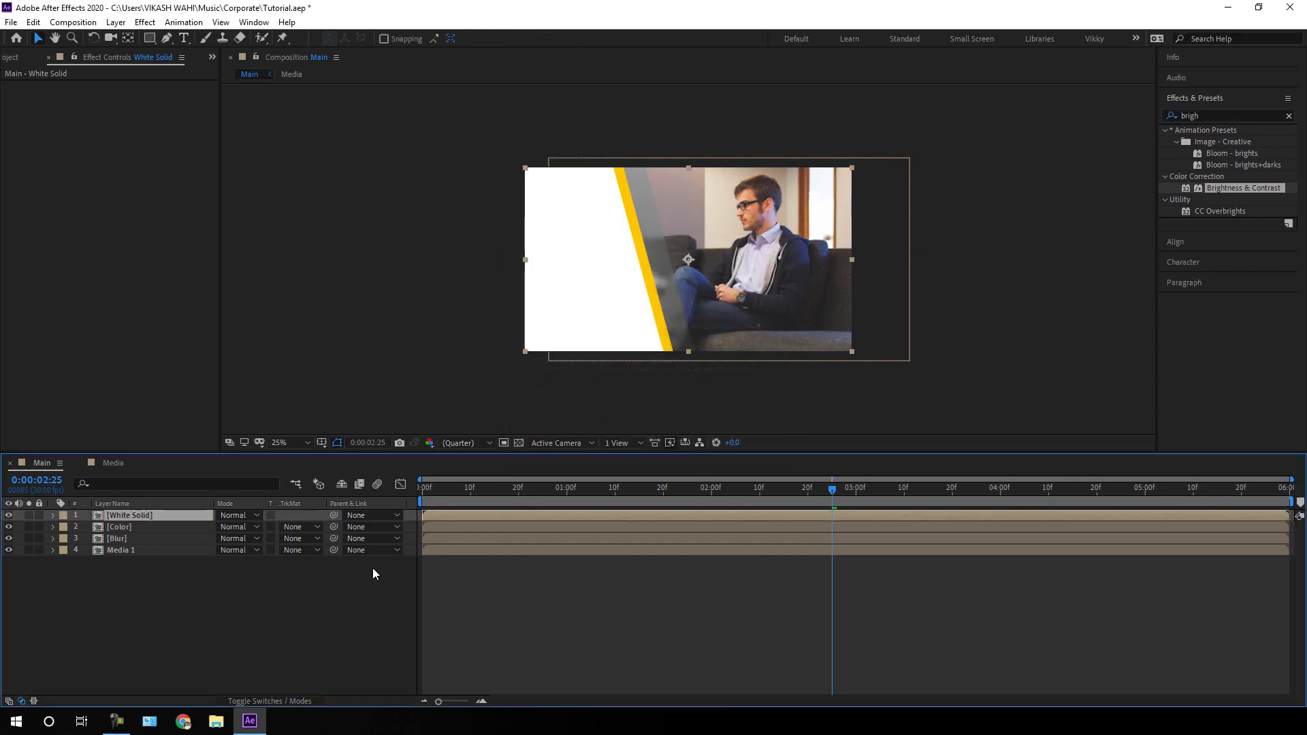
pyautogui.click(310, 606)
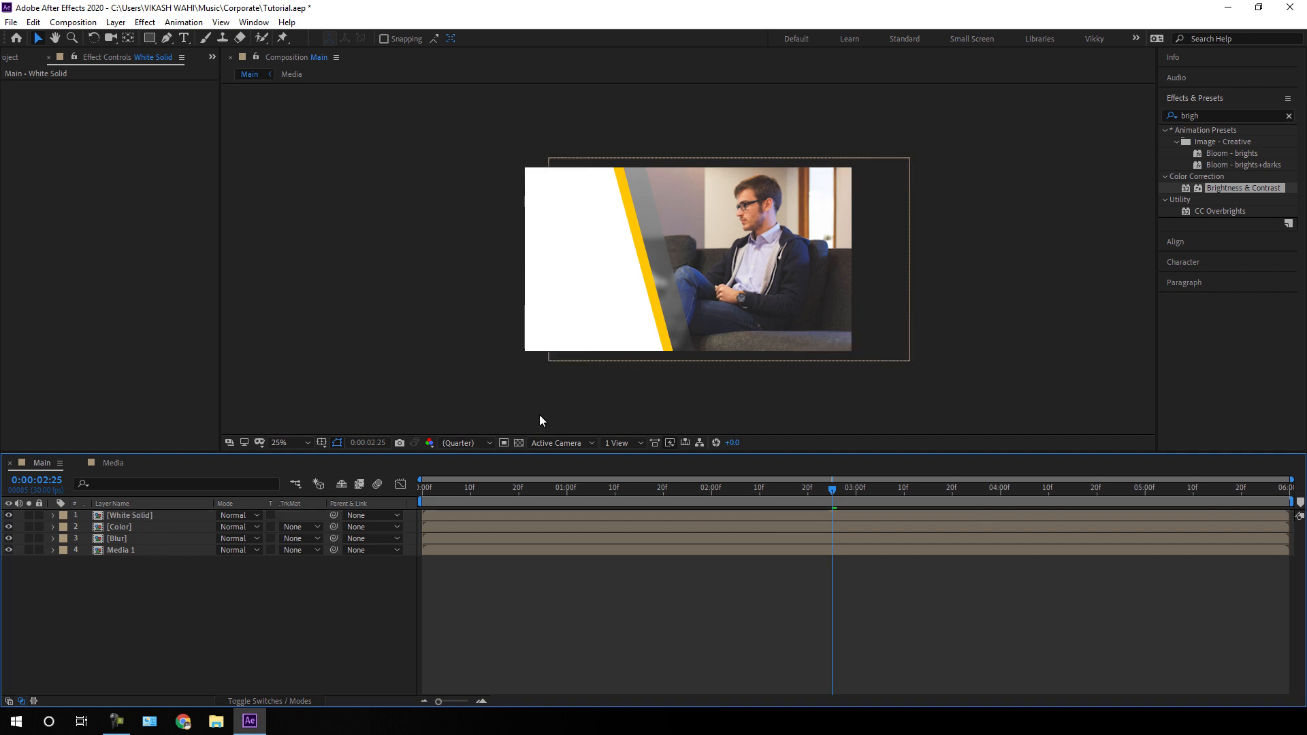
# - Find the Drop Shadow effect by searching for "drop" and apply it to the Blur layer
pyautogui.click(1288, 115)
pyautogui.click(1265, 117)
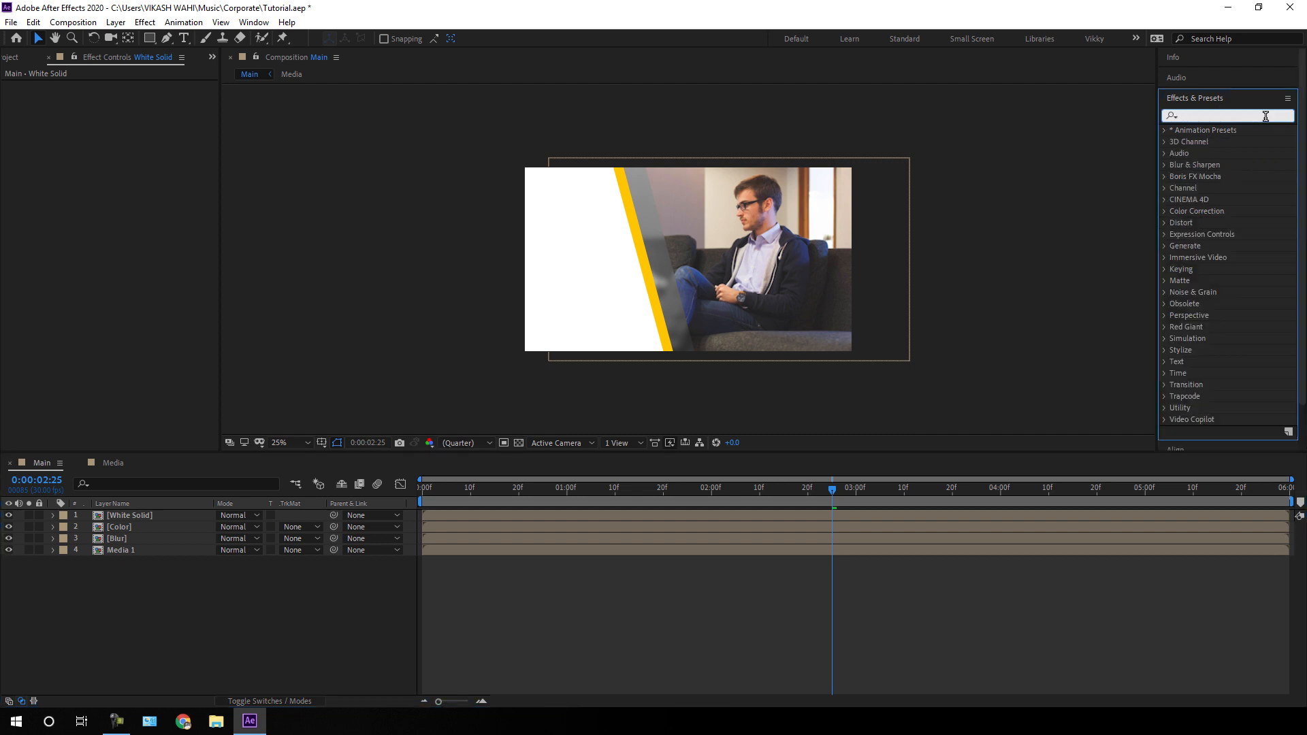
pyautogui.write('drop')
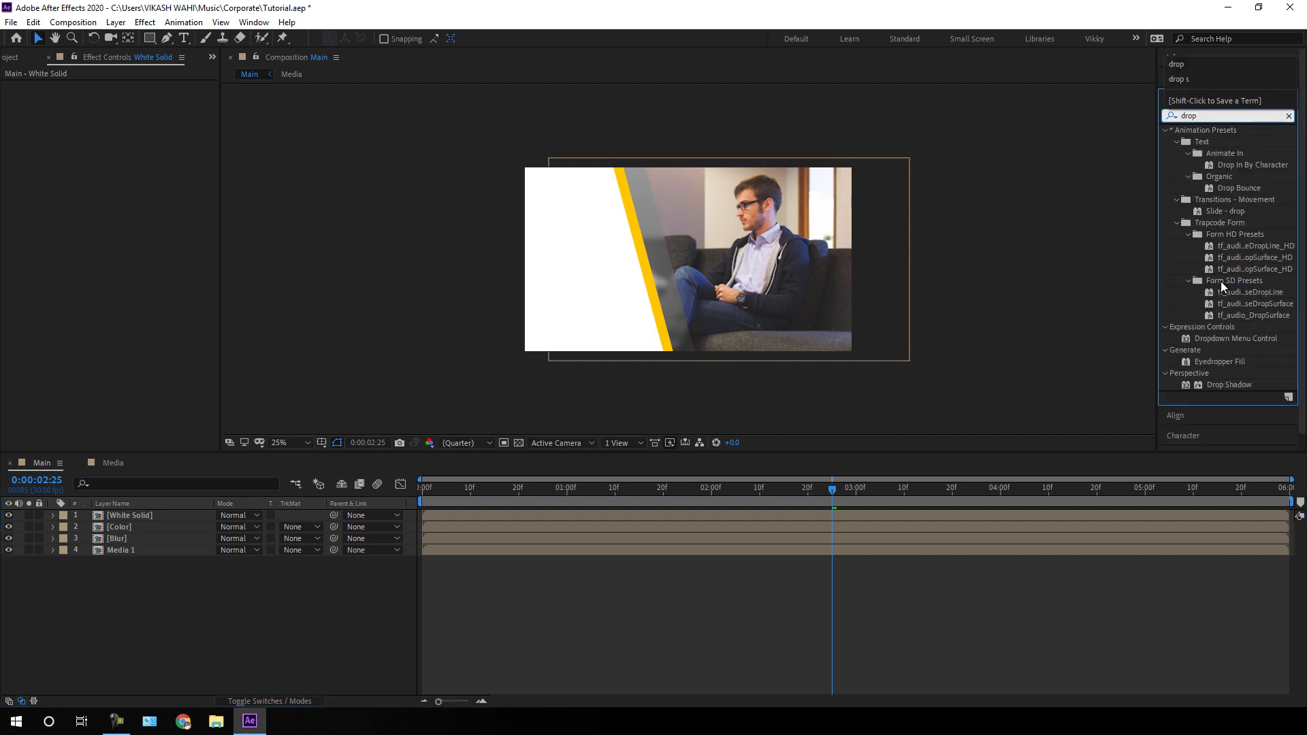
pyautogui.click(1225, 385)
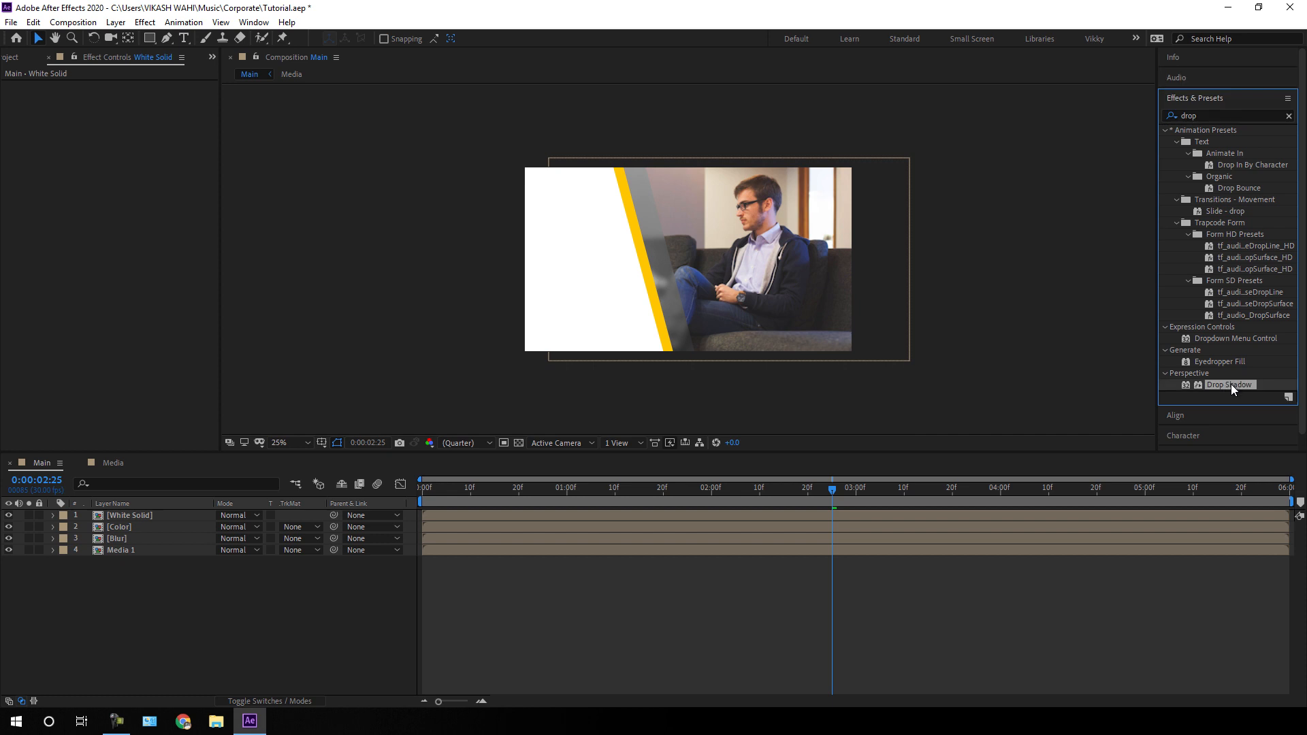
pyautogui.moveTo(1230, 384); pyautogui.dragTo(183, 544)
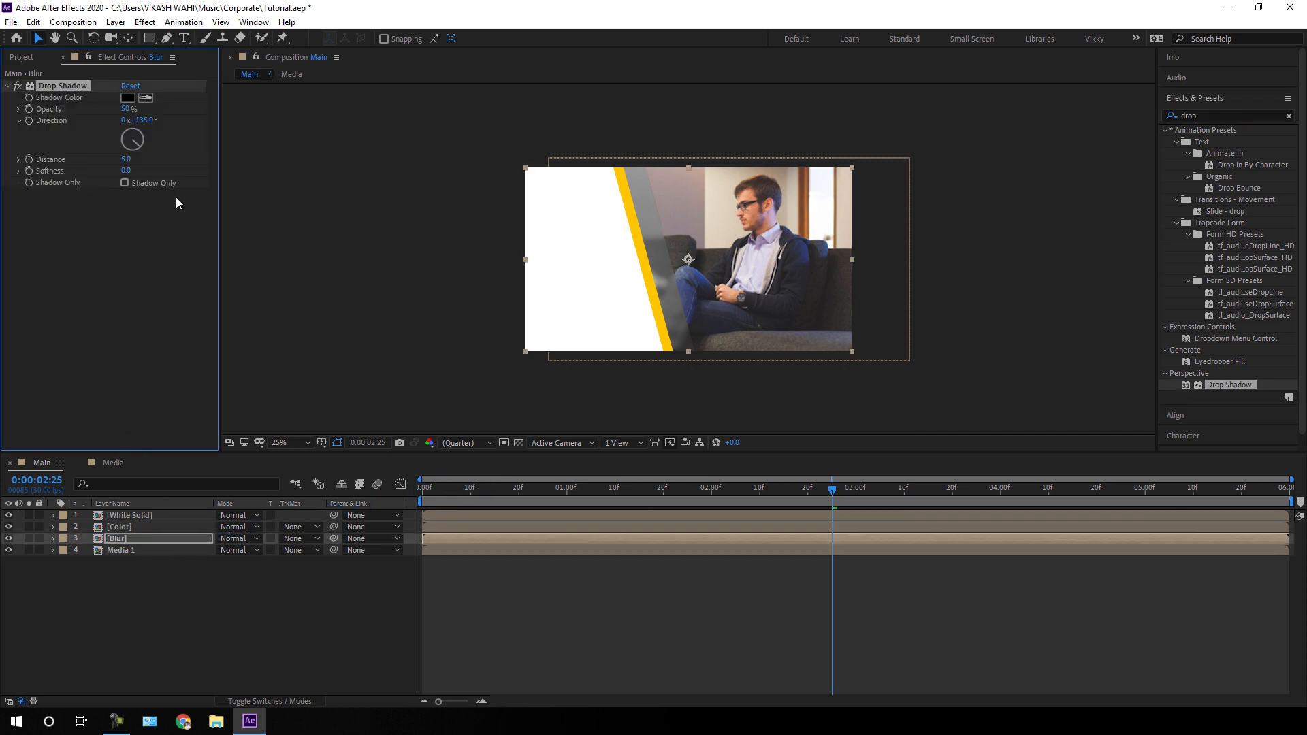
# - Set the Blur layer's Drop Shadow to 25% opacity, distance 10 and softness 100
pyautogui.click(129, 111)
pyautogui.write('25')
pyautogui.click(125, 160)
pyautogui.write('10')
pyautogui.press('Return')
pyautogui.click(127, 171)
pyautogui.write('100')
pyautogui.press('Return')
pyautogui.press('.')
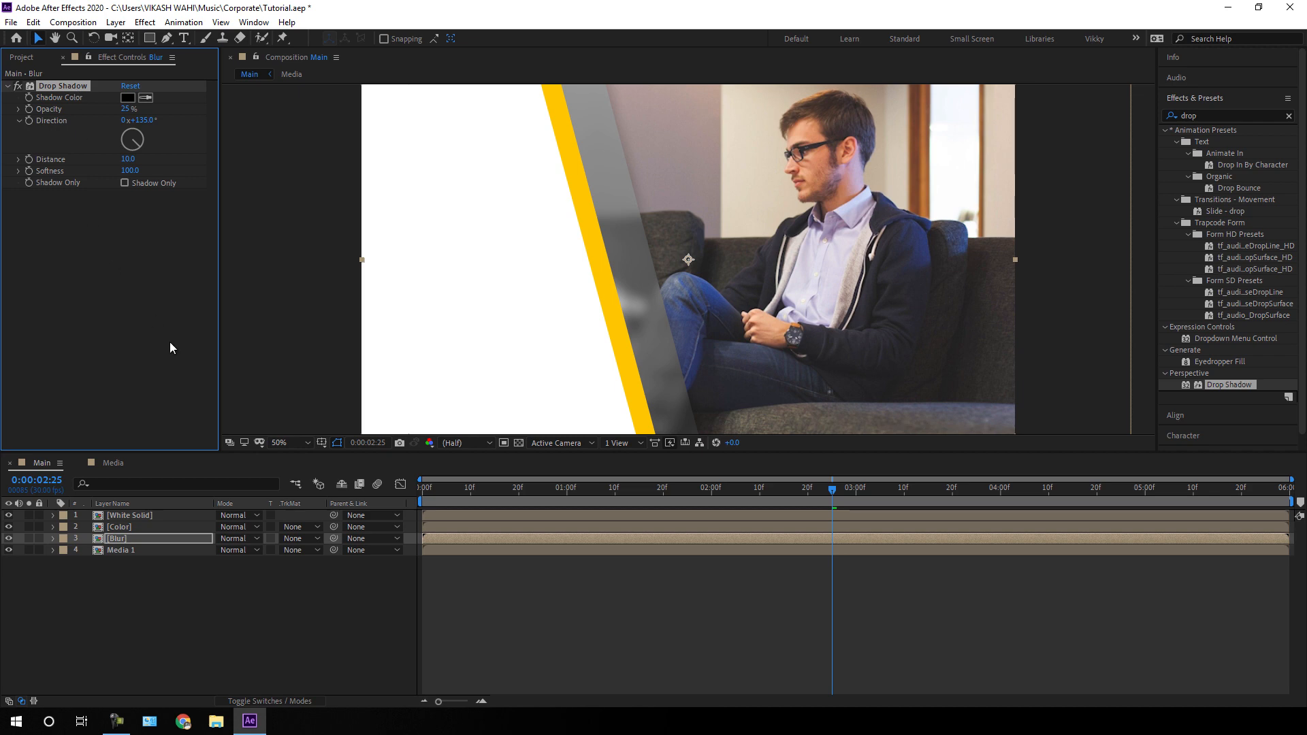
# - Copy the Blur layer's Drop Shadow to the Color and White Solid layers and check the shadows at 0:00:02:07
pyautogui.click(140, 526)
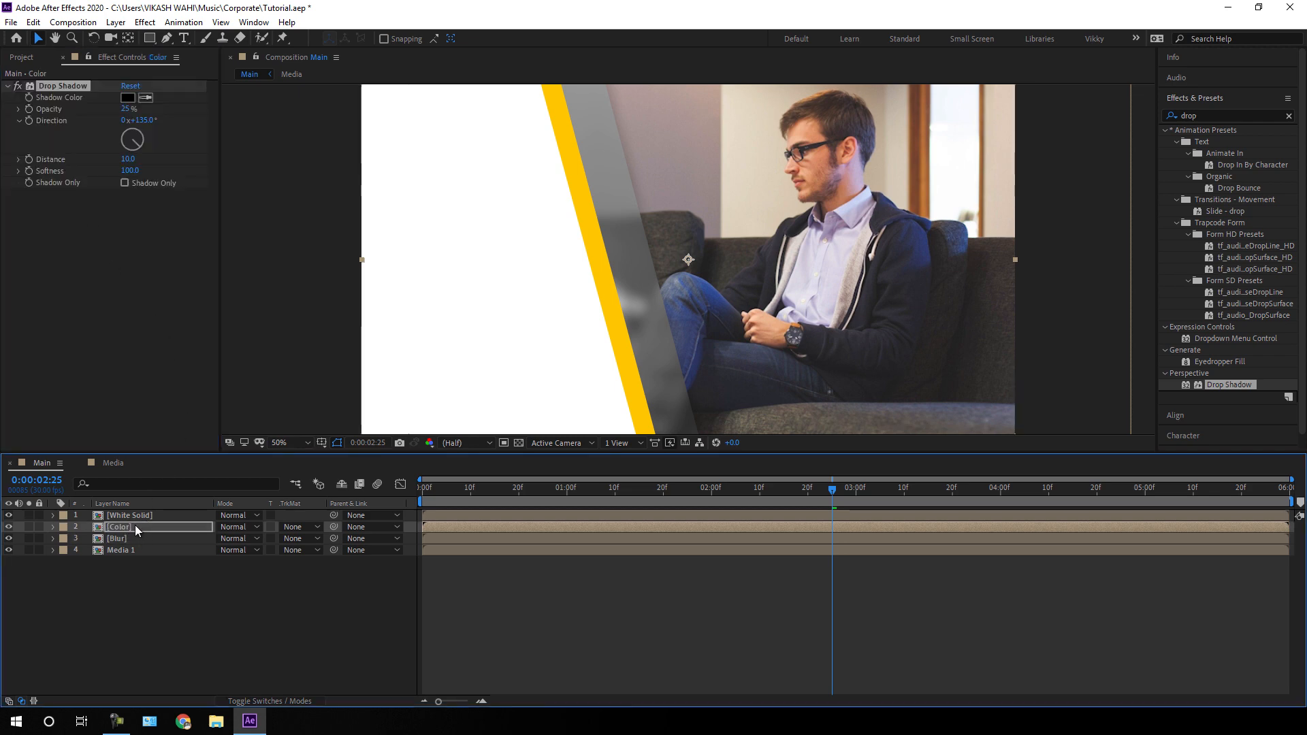
pyautogui.click(148, 519)
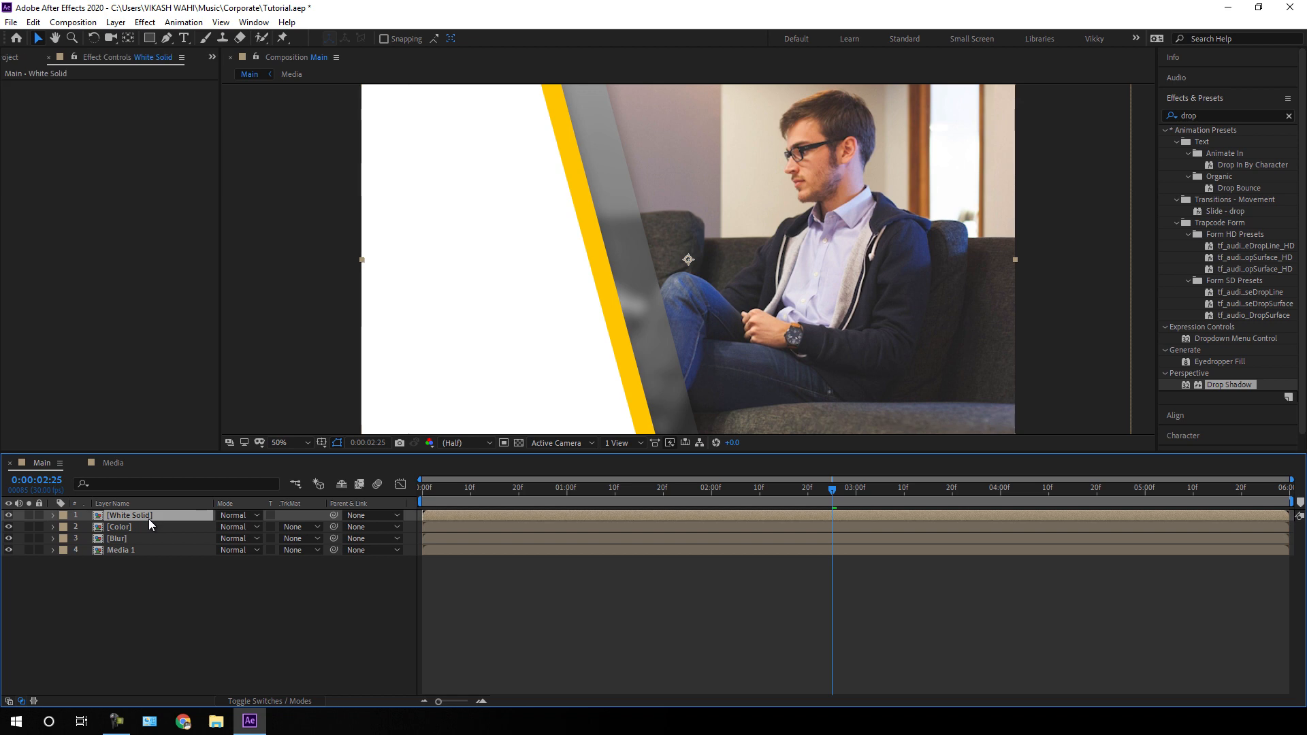
pyautogui.hotkey('ctrl', 'v')
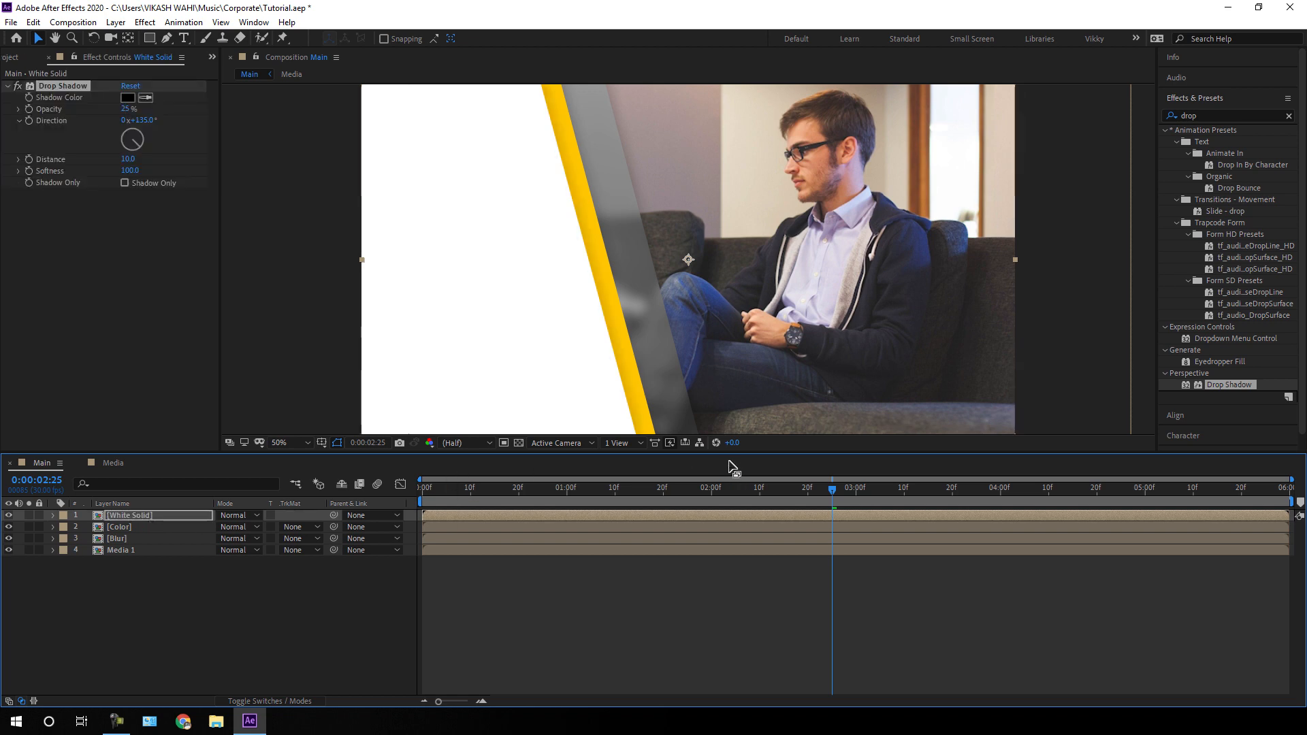
pyautogui.moveTo(734, 492)
pyautogui.mouseDown()
pyautogui.moveTo(573, 501)
pyautogui.moveTo(745, 508)
pyautogui.mouseUp()
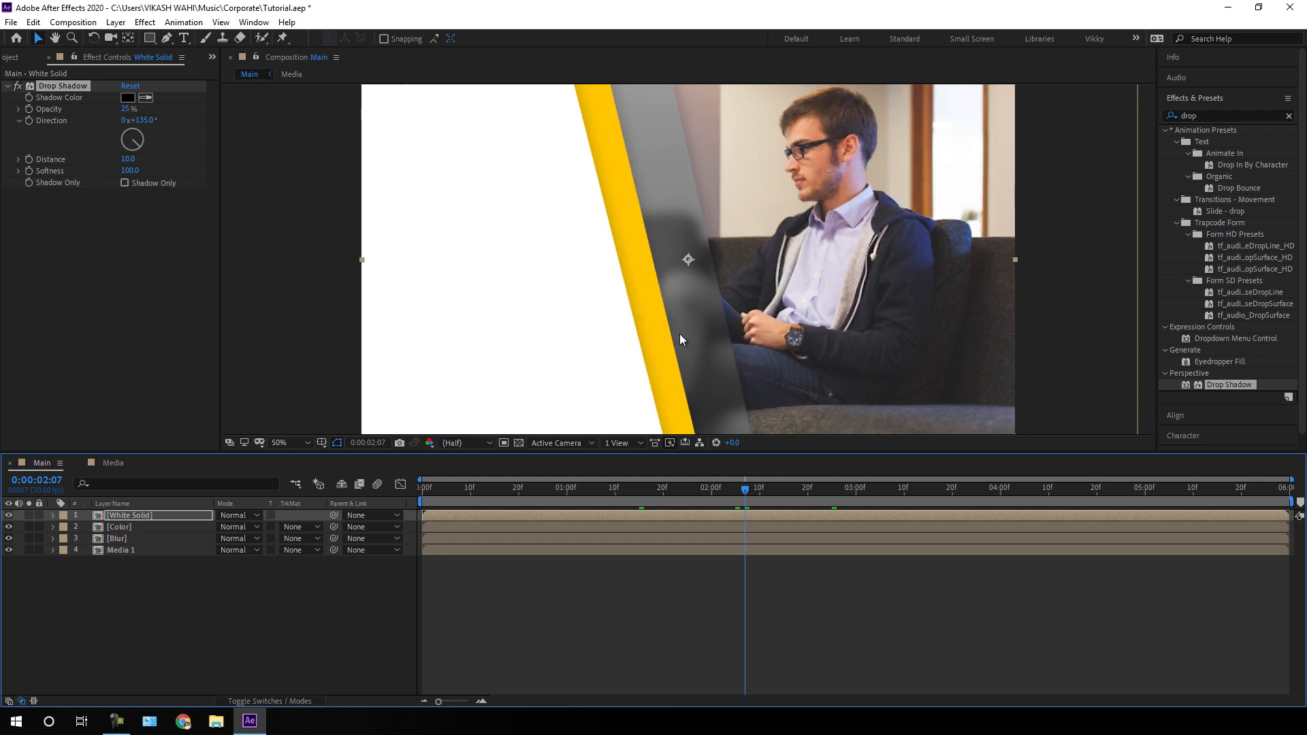
# - Set the Drop Shadow opacity to 15% on both the Color and White Solid layers
pyautogui.click(147, 528)
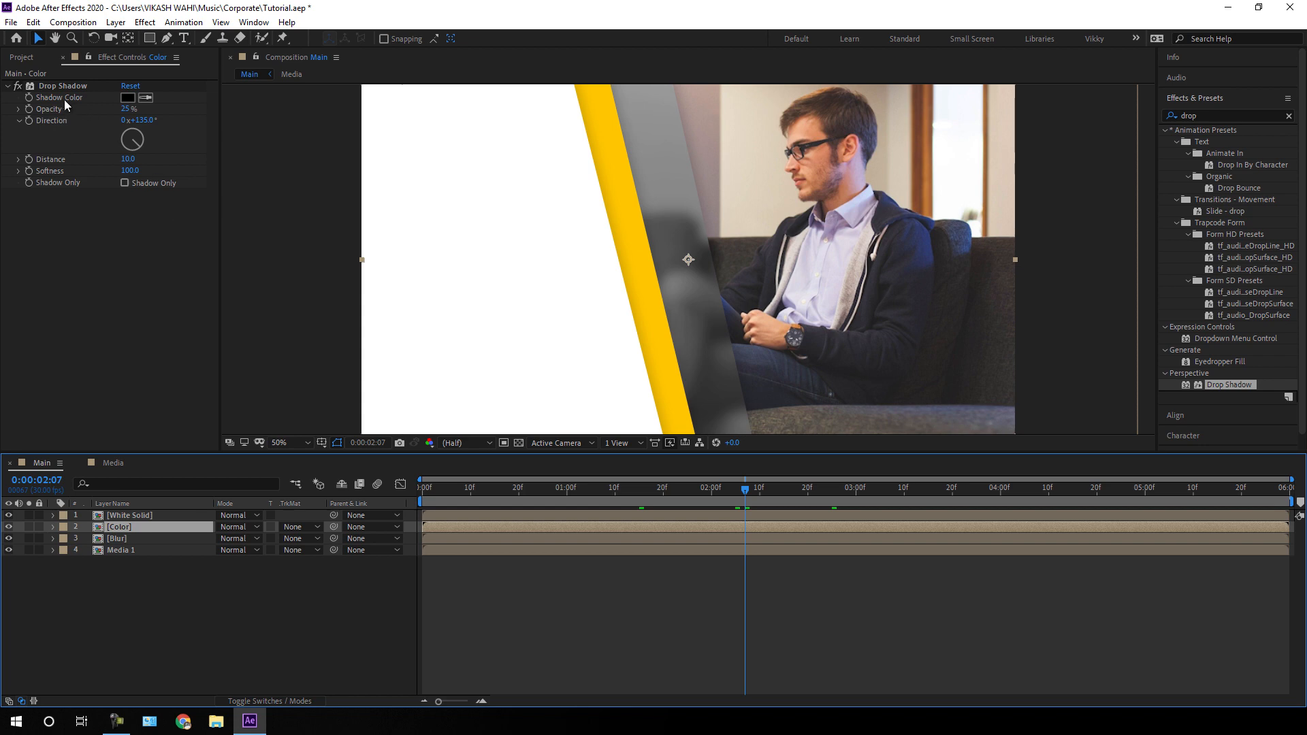
pyautogui.click(128, 109)
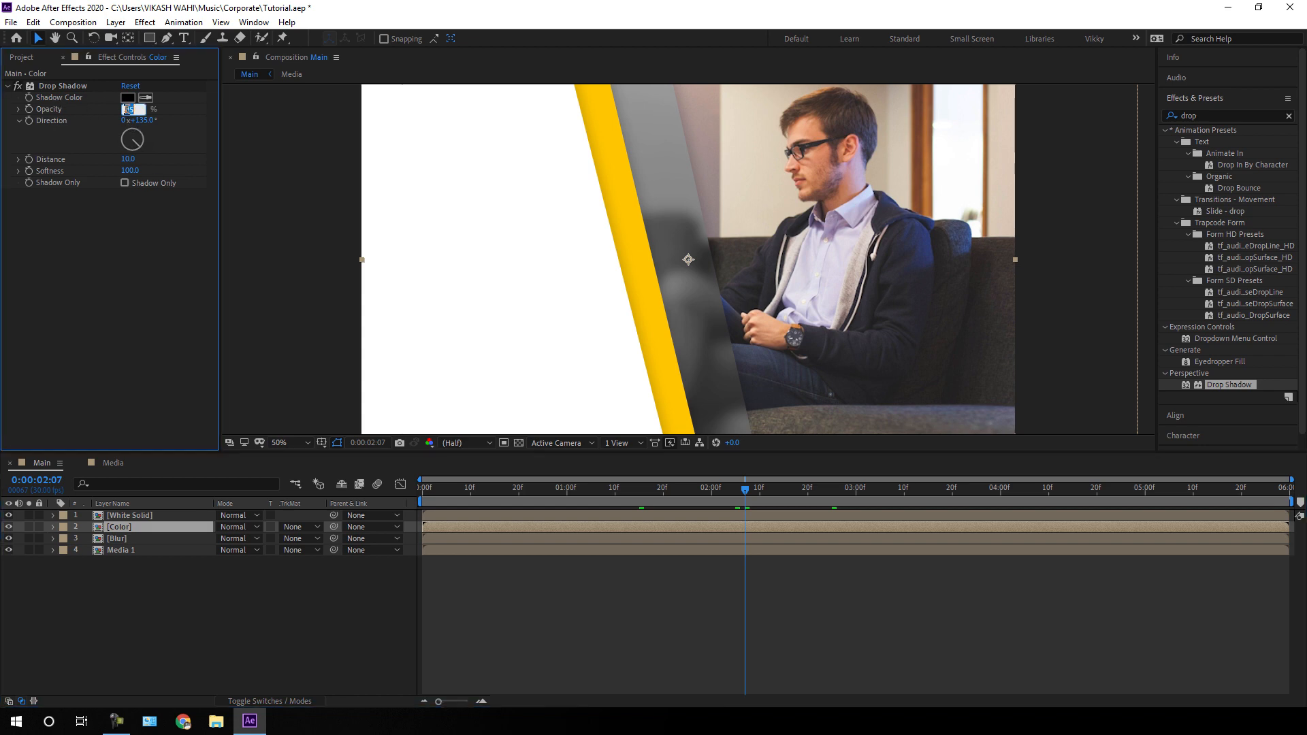
pyautogui.write('15')
pyautogui.press('Return')
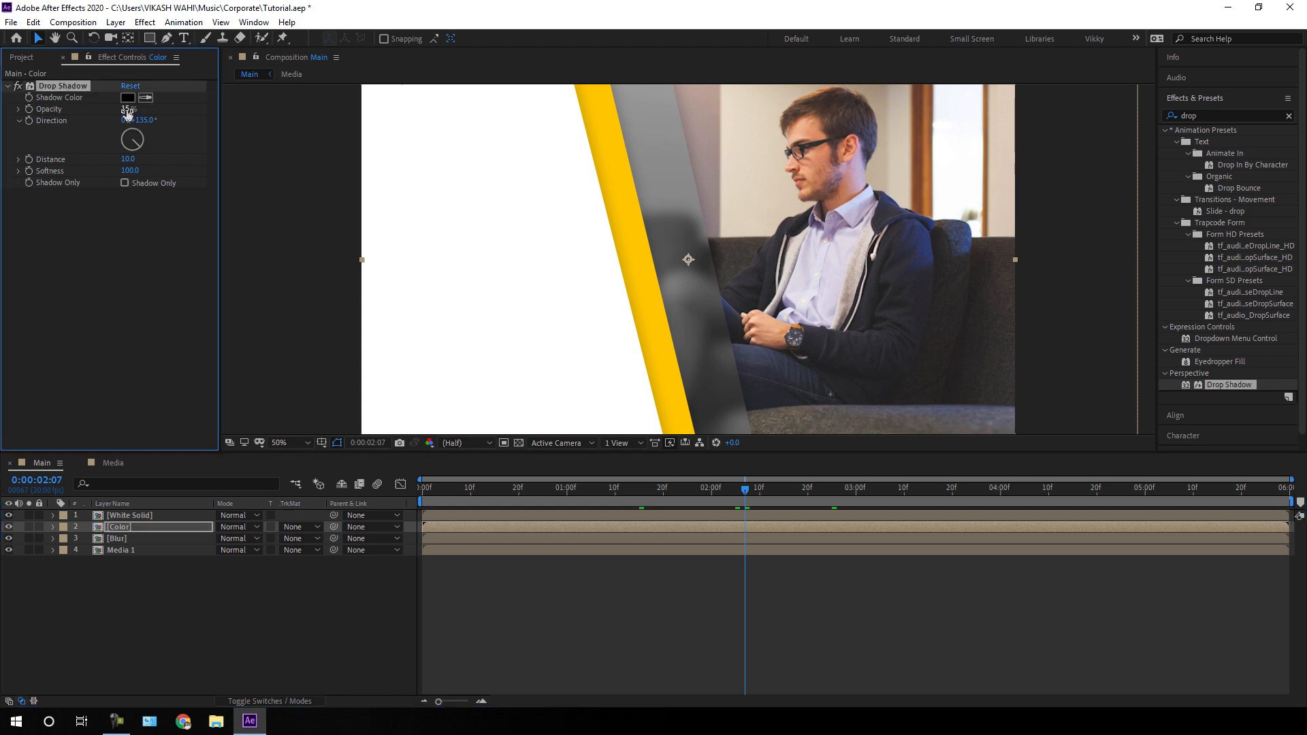
pyautogui.click(154, 516)
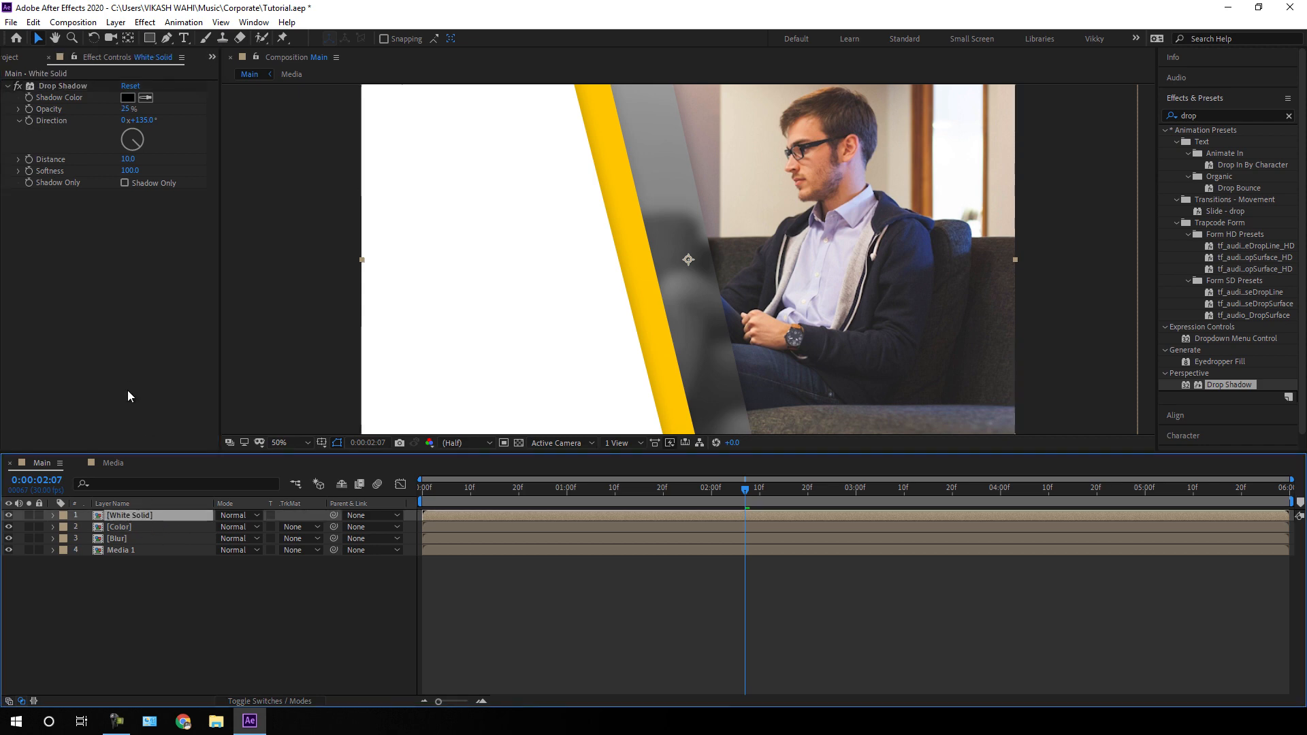
pyautogui.click(127, 109)
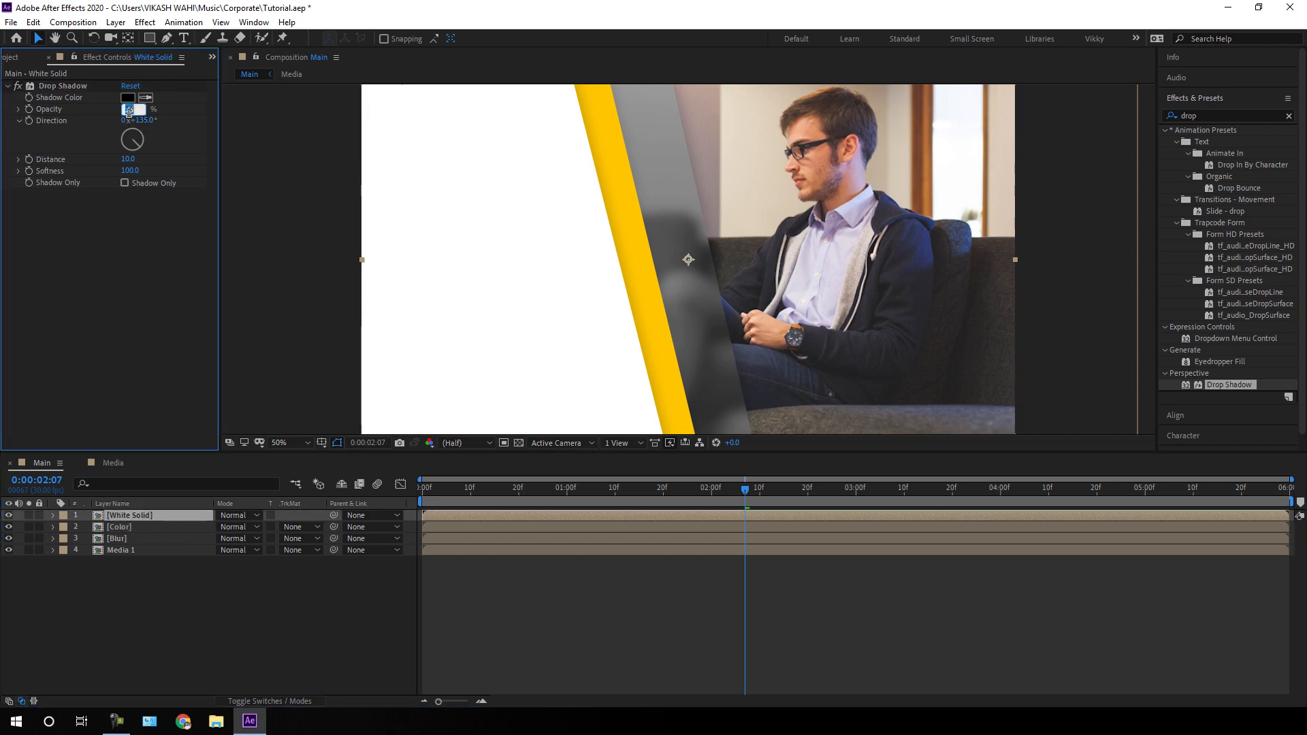
pyautogui.write('15')
pyautogui.press('Return')
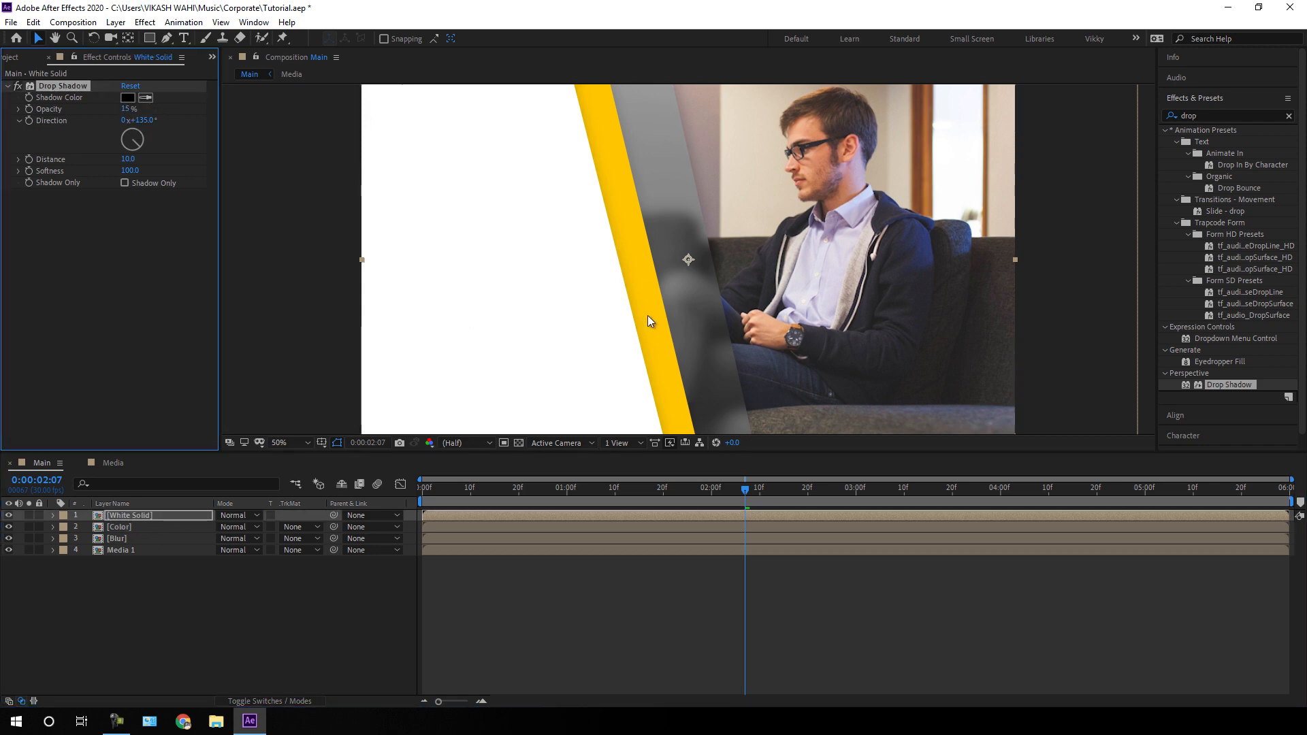
# - Trim the start of the Media 1 layer to 0:00:01:19, where the strips cover the frame
pyautogui.moveTo(725, 492); pyautogui.dragTo(657, 498)
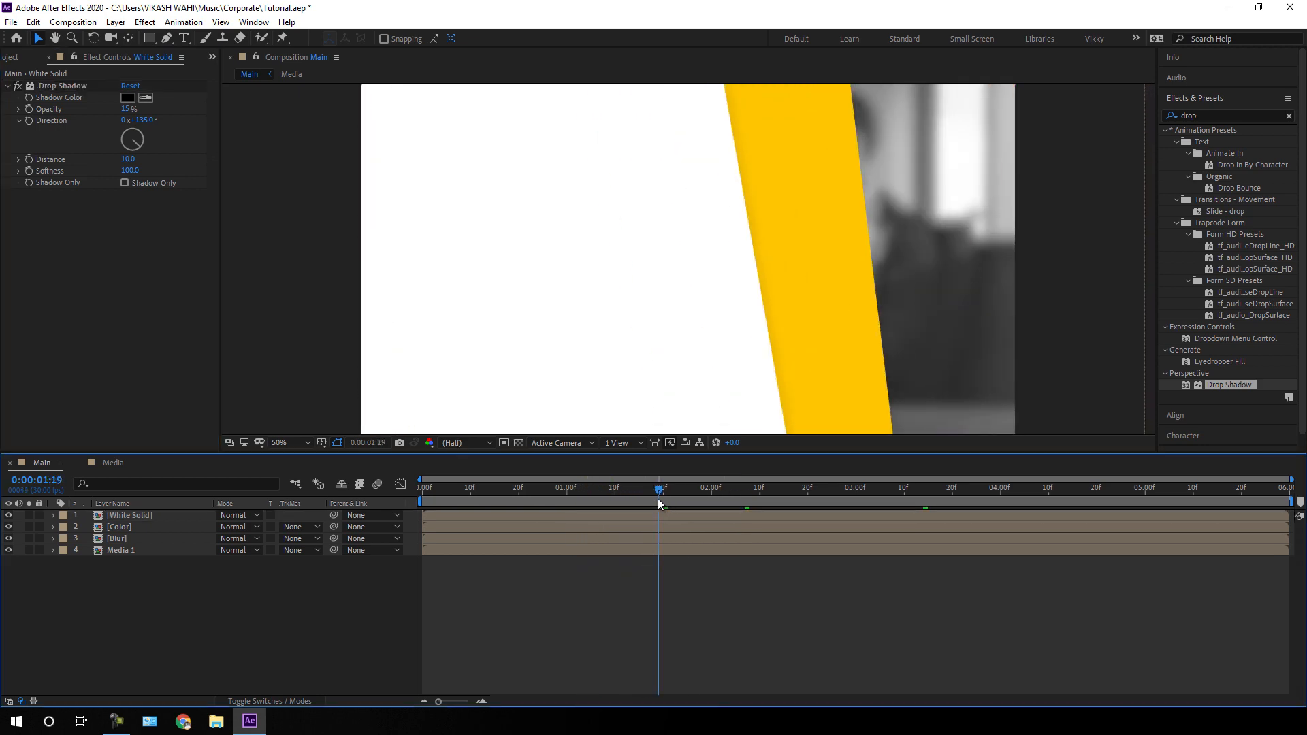
pyautogui.click(423, 552)
pyautogui.moveTo(471, 551); pyautogui.dragTo(649, 549)
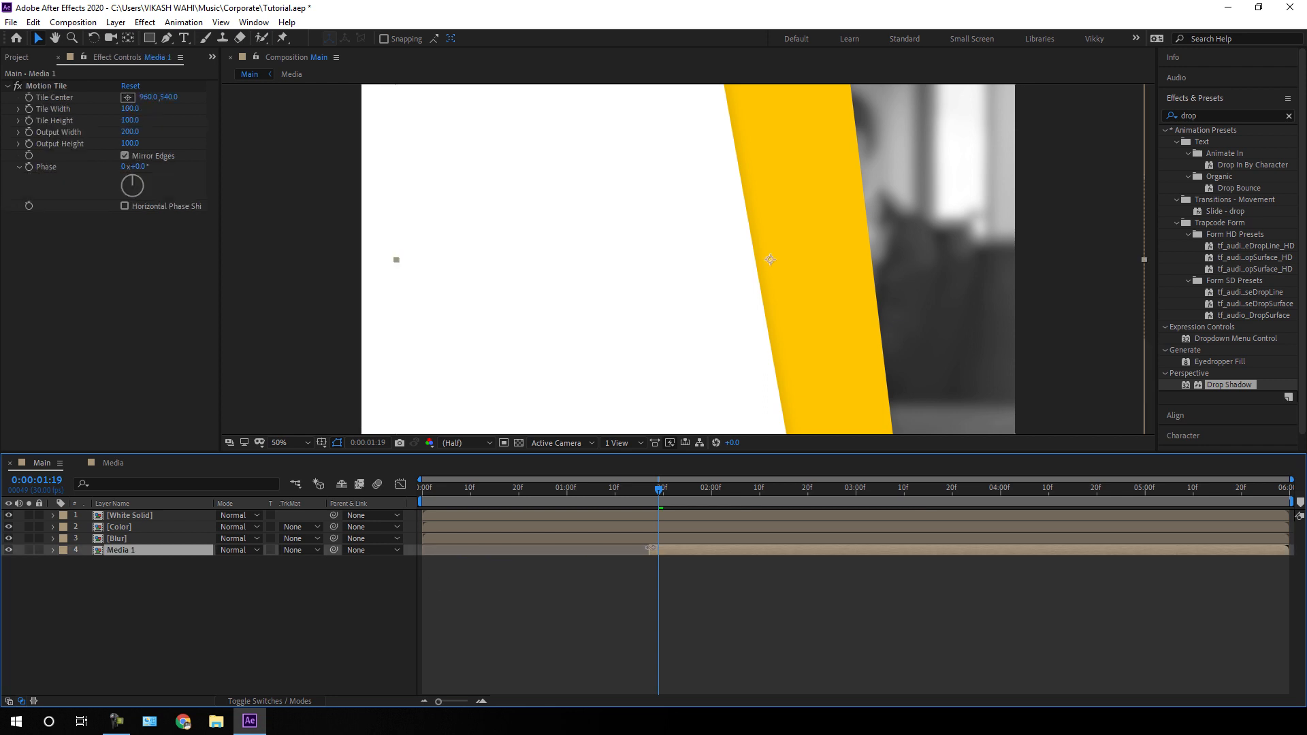
# - Show the transparency grid behind the opening wipe and review the animation through to 0:00:04:01
pyautogui.moveTo(640, 492); pyautogui.dragTo(518, 498)
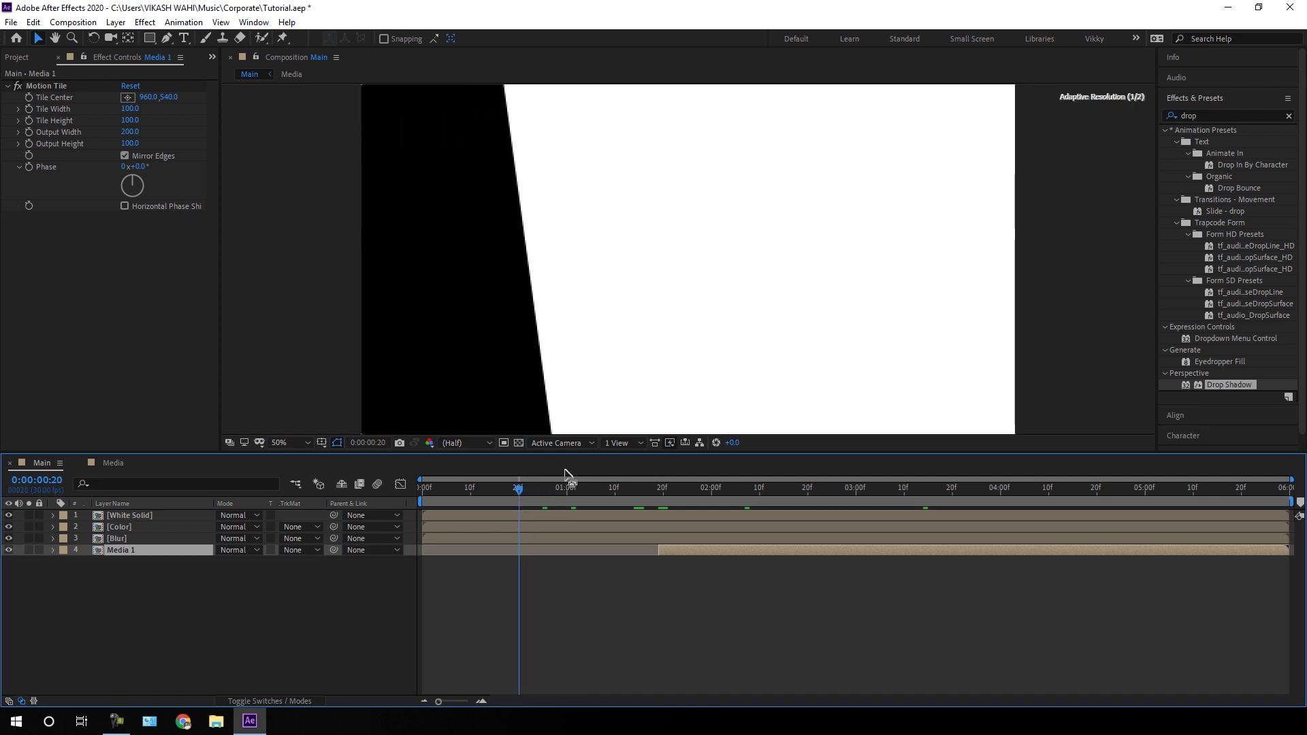
pyautogui.click(518, 443)
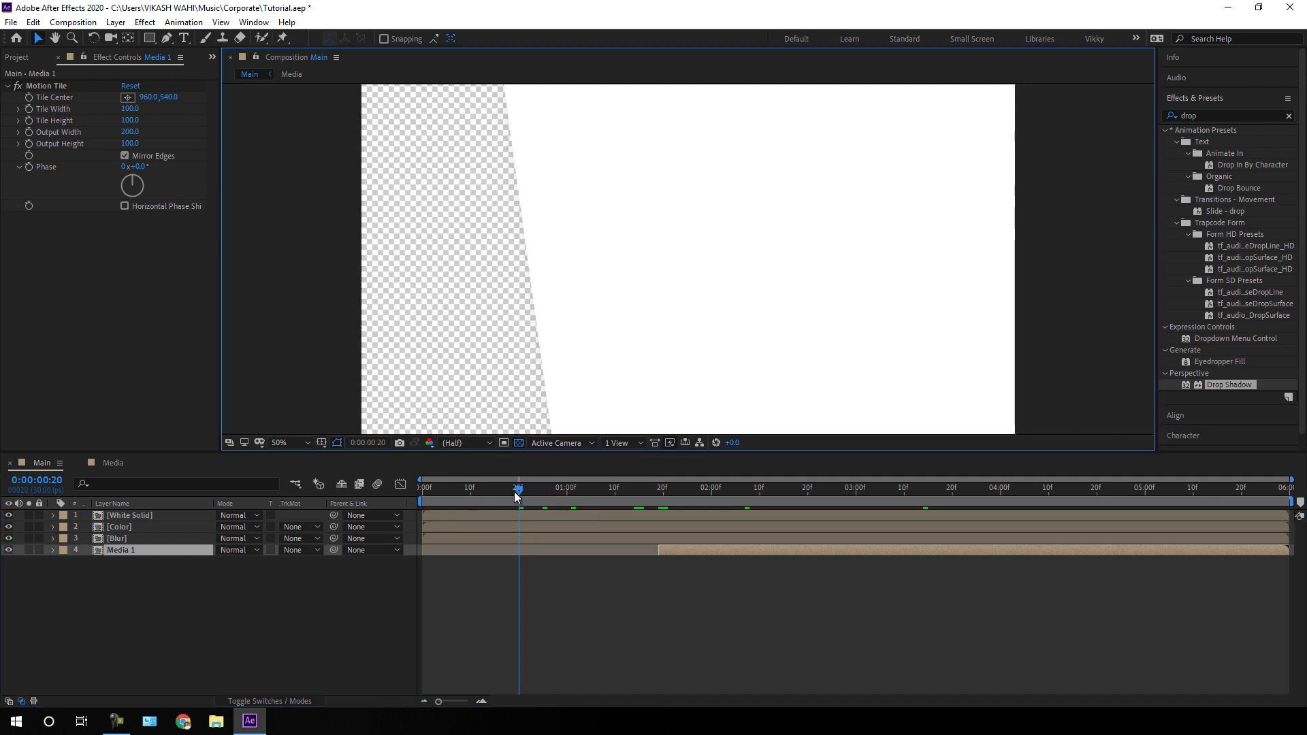
pyautogui.moveTo(513, 491); pyautogui.dragTo(1005, 489)
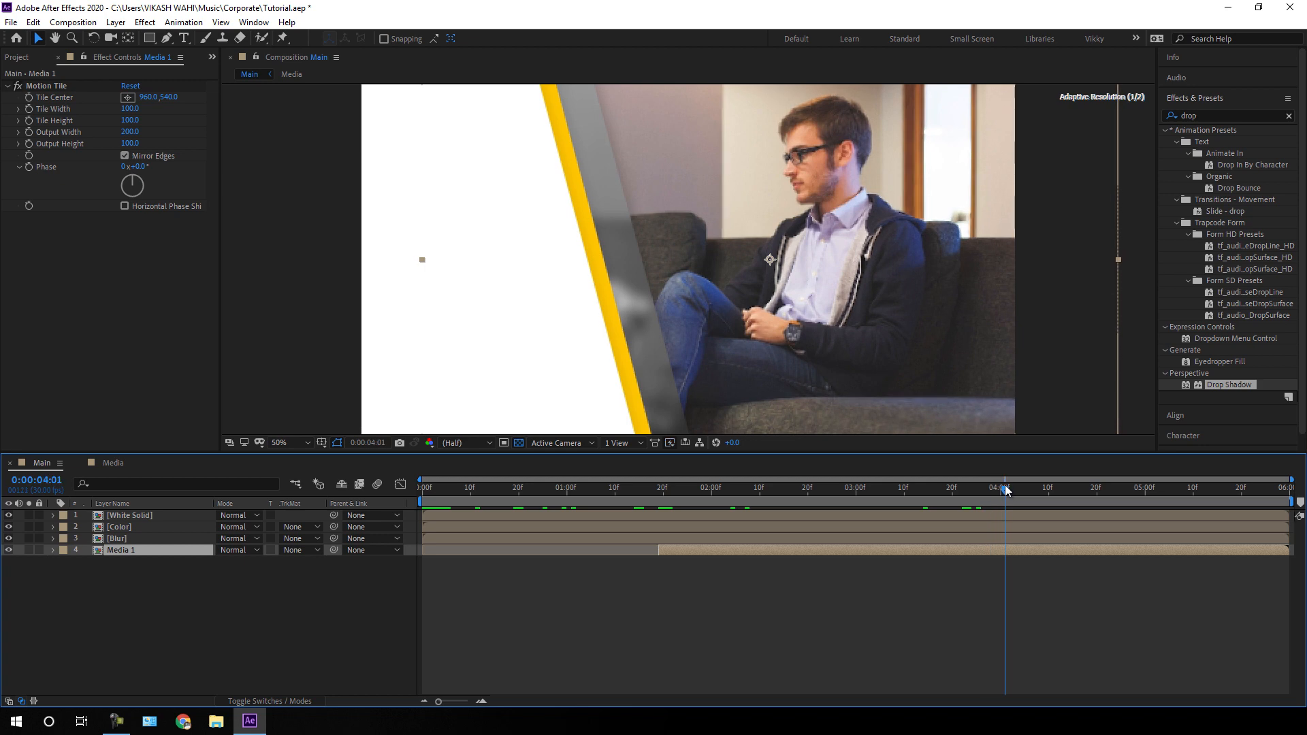
pyautogui.click(272, 603)
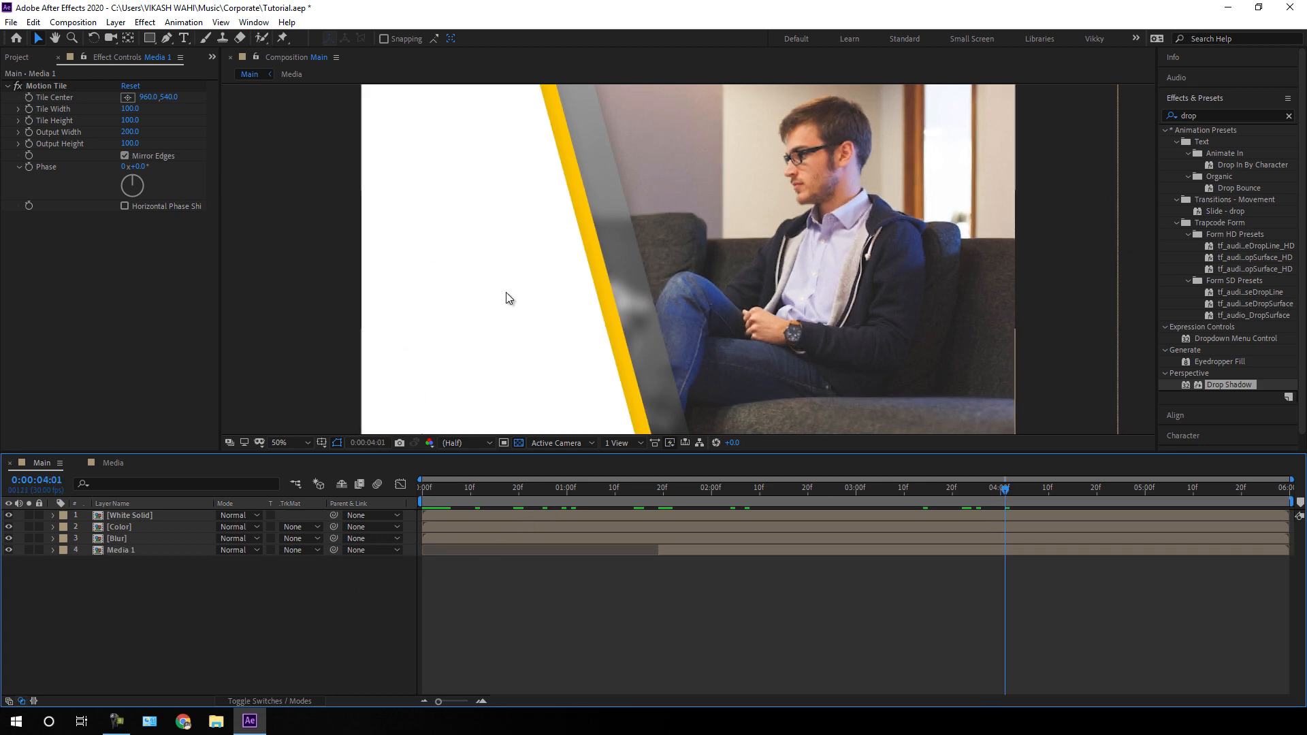
# - Activate the Type tool and set the character font to Gotham Black for the title text
pyautogui.click(185, 39)
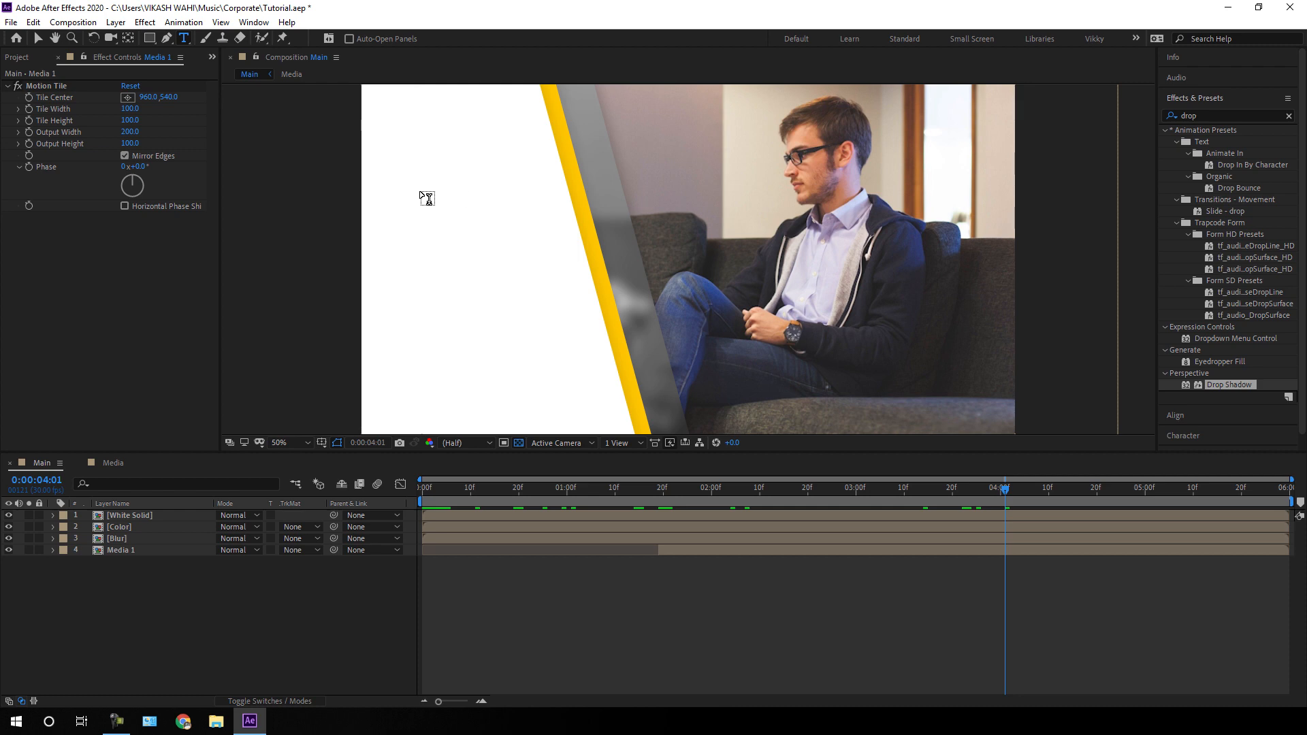
pyautogui.click(1192, 100)
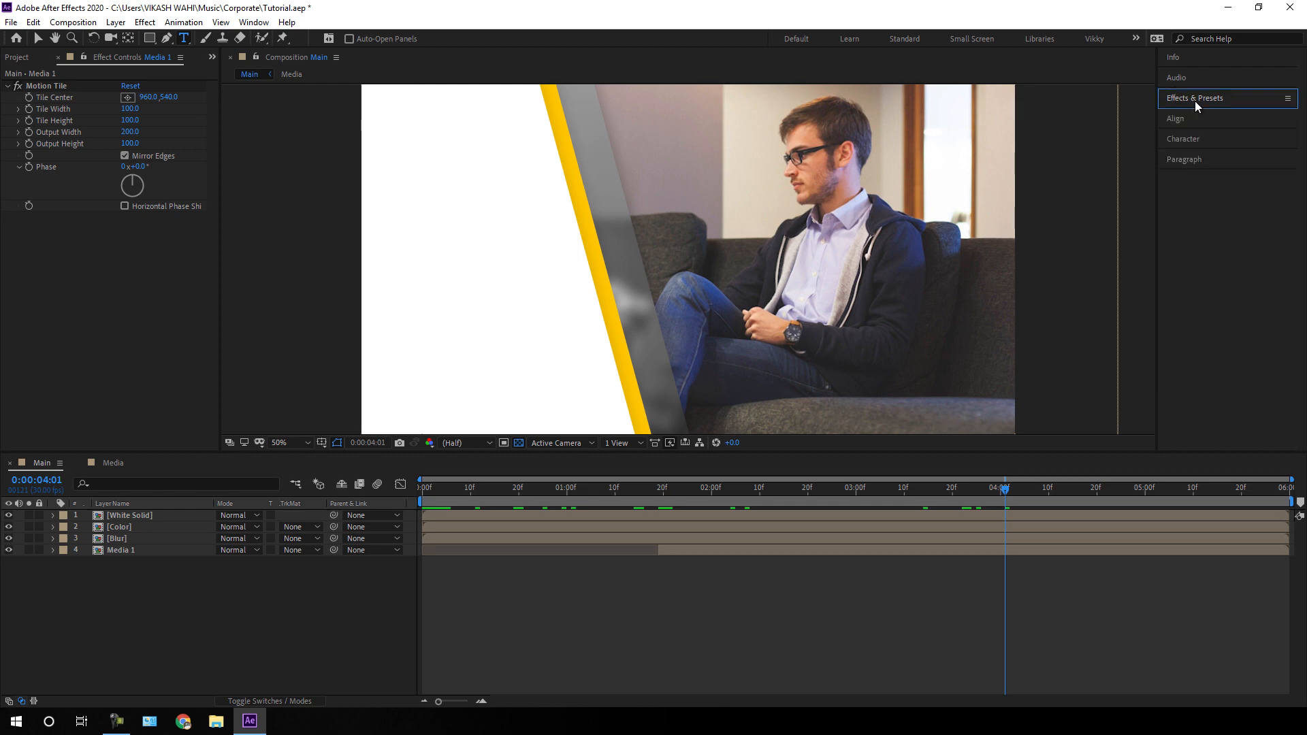
pyautogui.click(1190, 140)
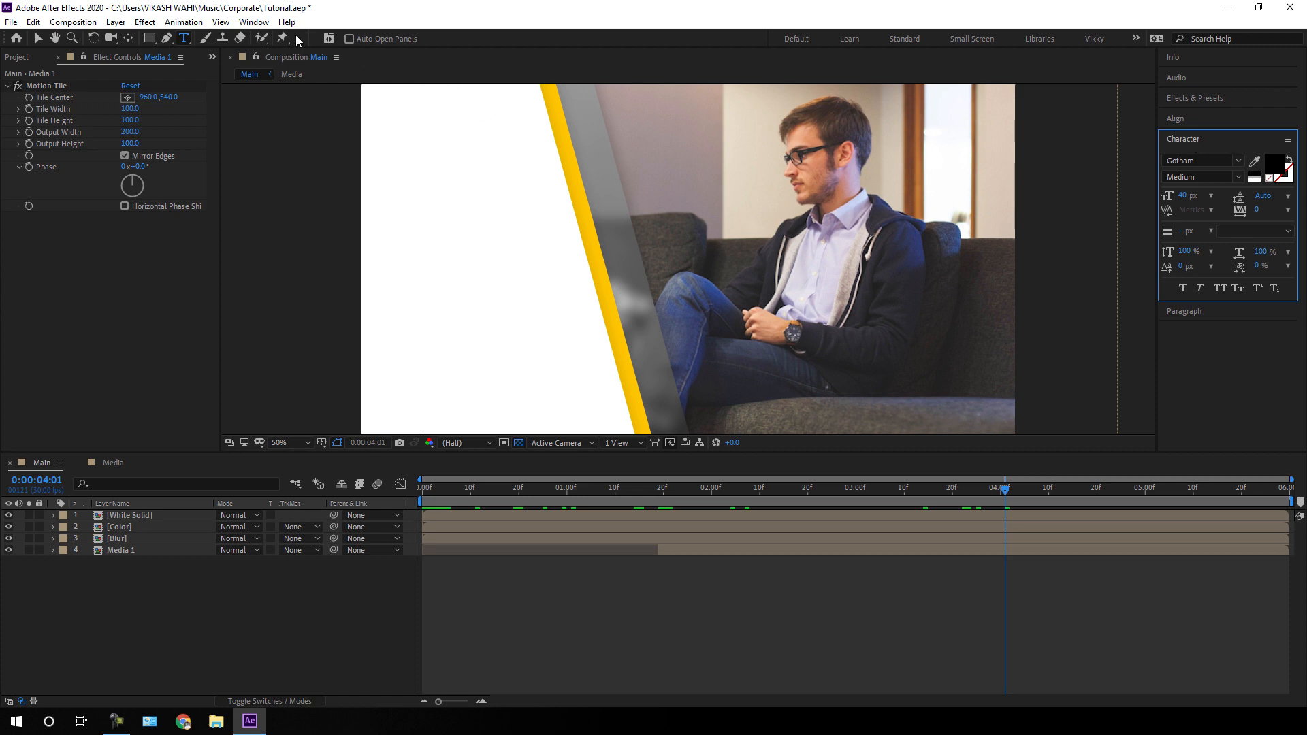
pyautogui.click(254, 22)
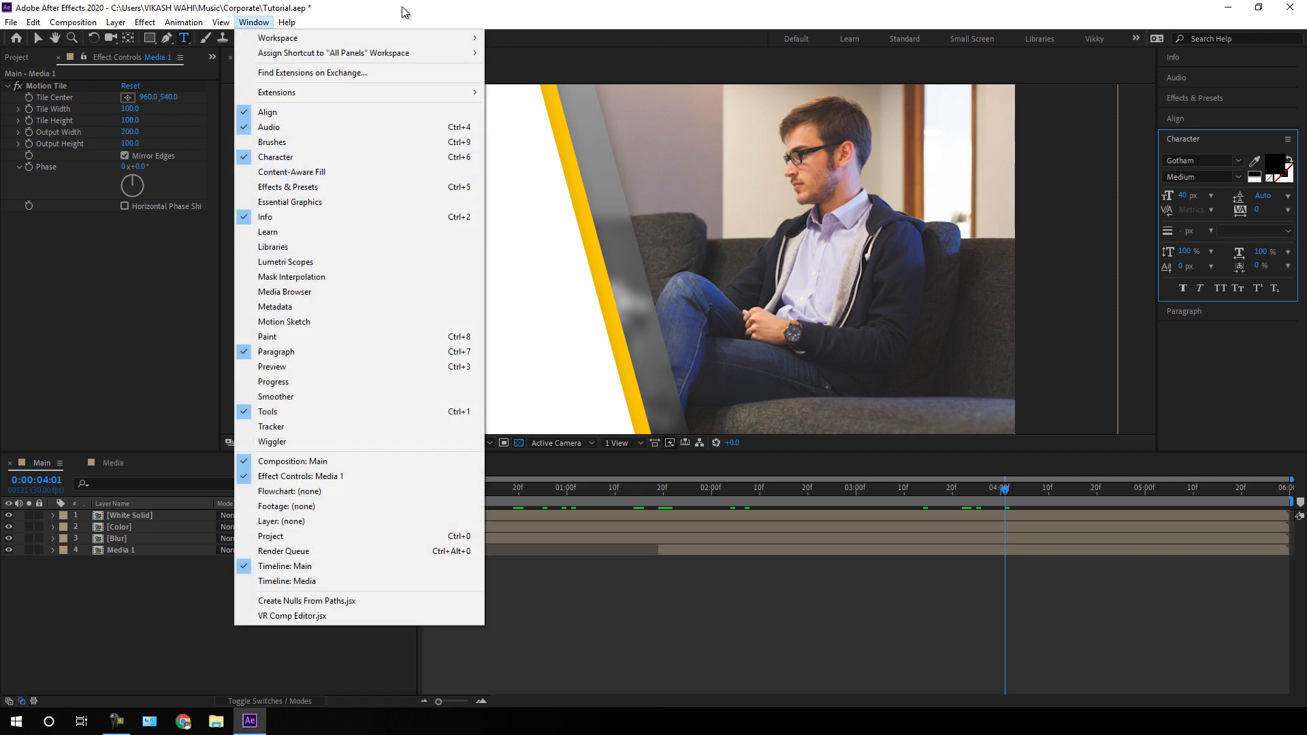
pyautogui.click(292, 166)
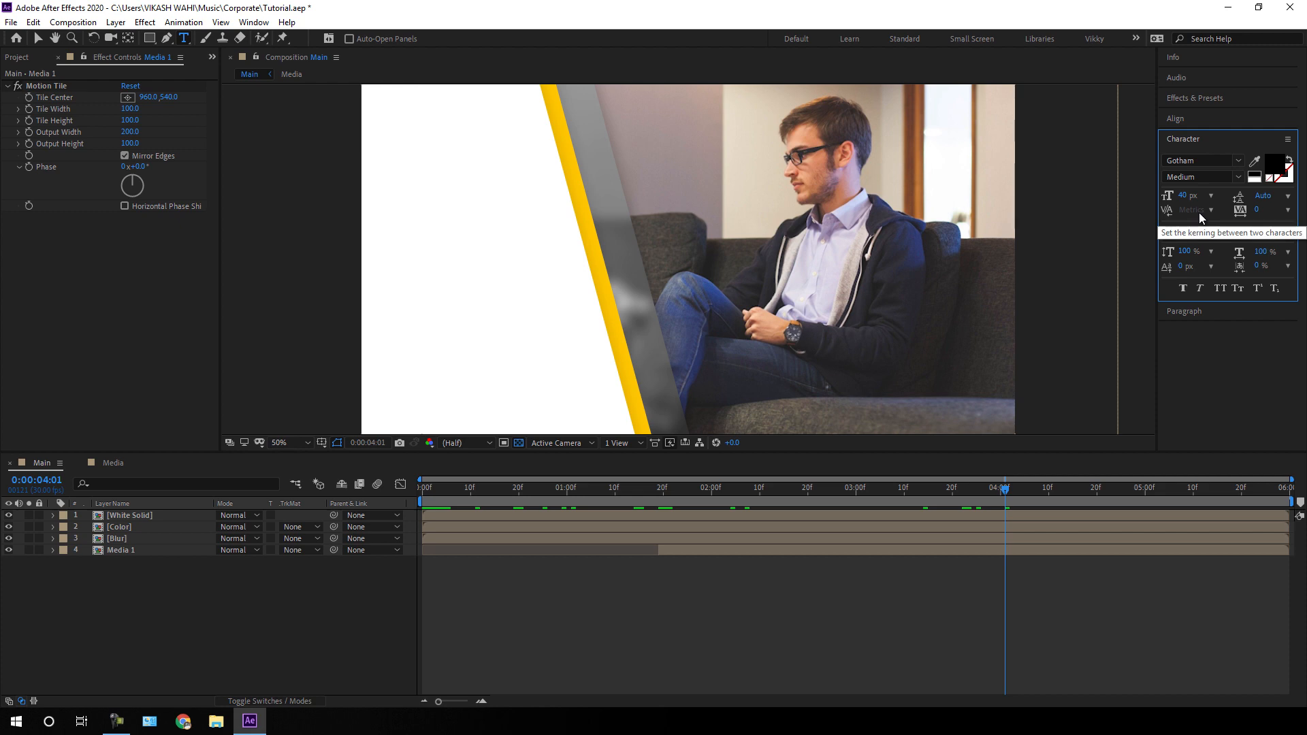
pyautogui.click(1237, 162)
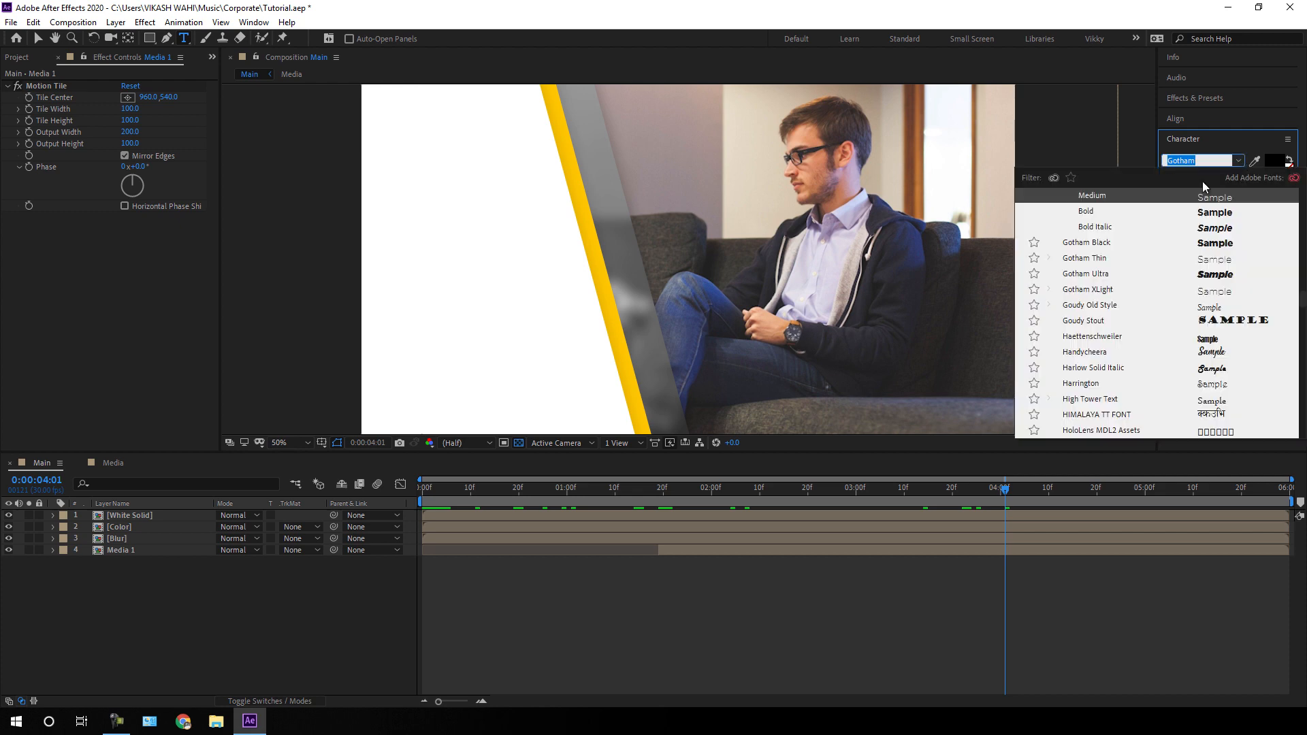
pyautogui.click(1087, 245)
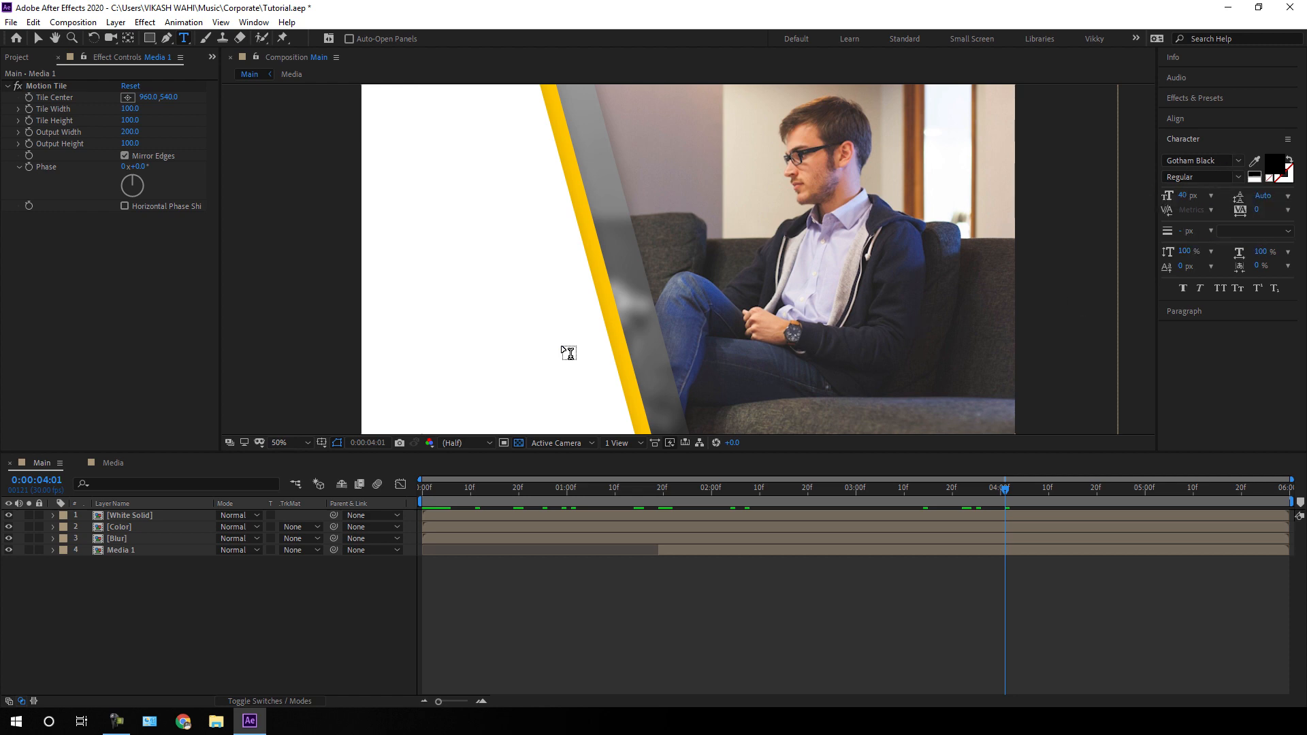
# - Add the title "TRENDY SLIDE" on two lines in the upper part of the white area
pyautogui.click(508, 210)
pyautogui.write('TRENDY')
pyautogui.press('Return')
pyautogui.write('SLIDE')
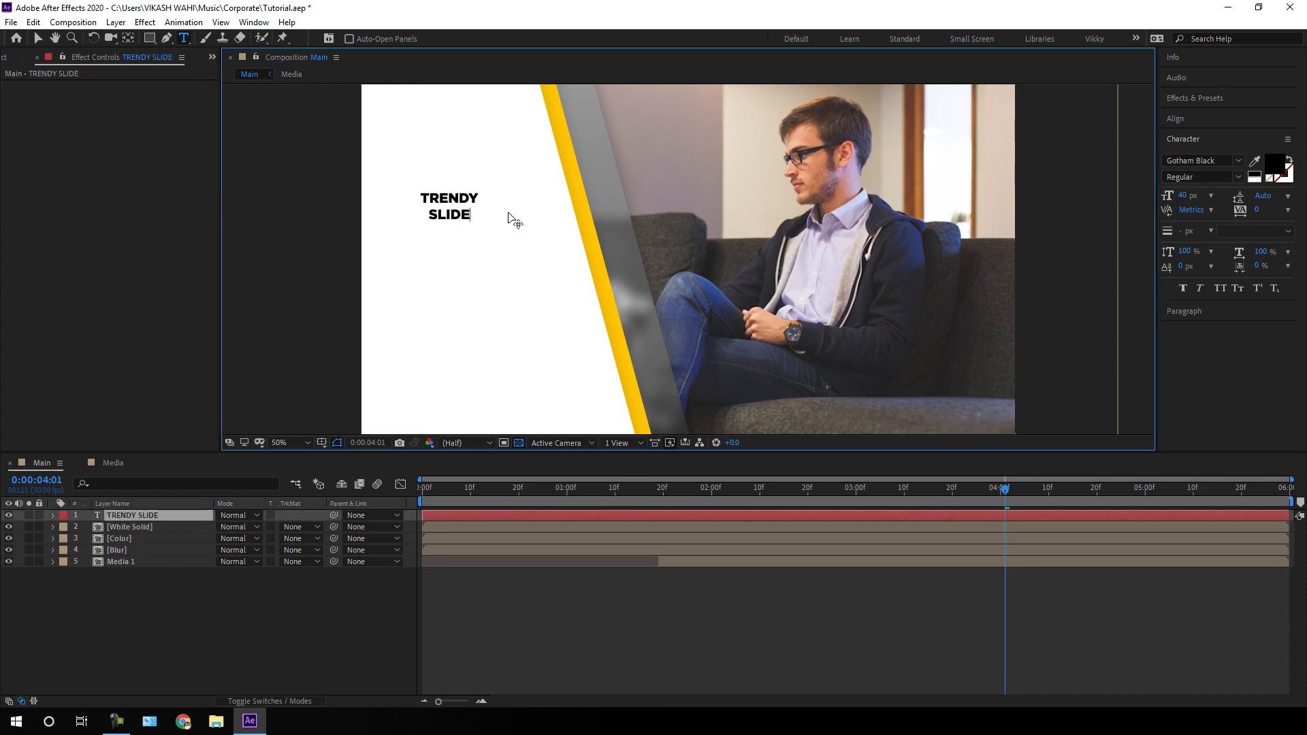
# - Set the title's font size to 100 px and reposition it in the upper white area, clear of the yellow strip
pyautogui.hotkey('ctrl', 'a')
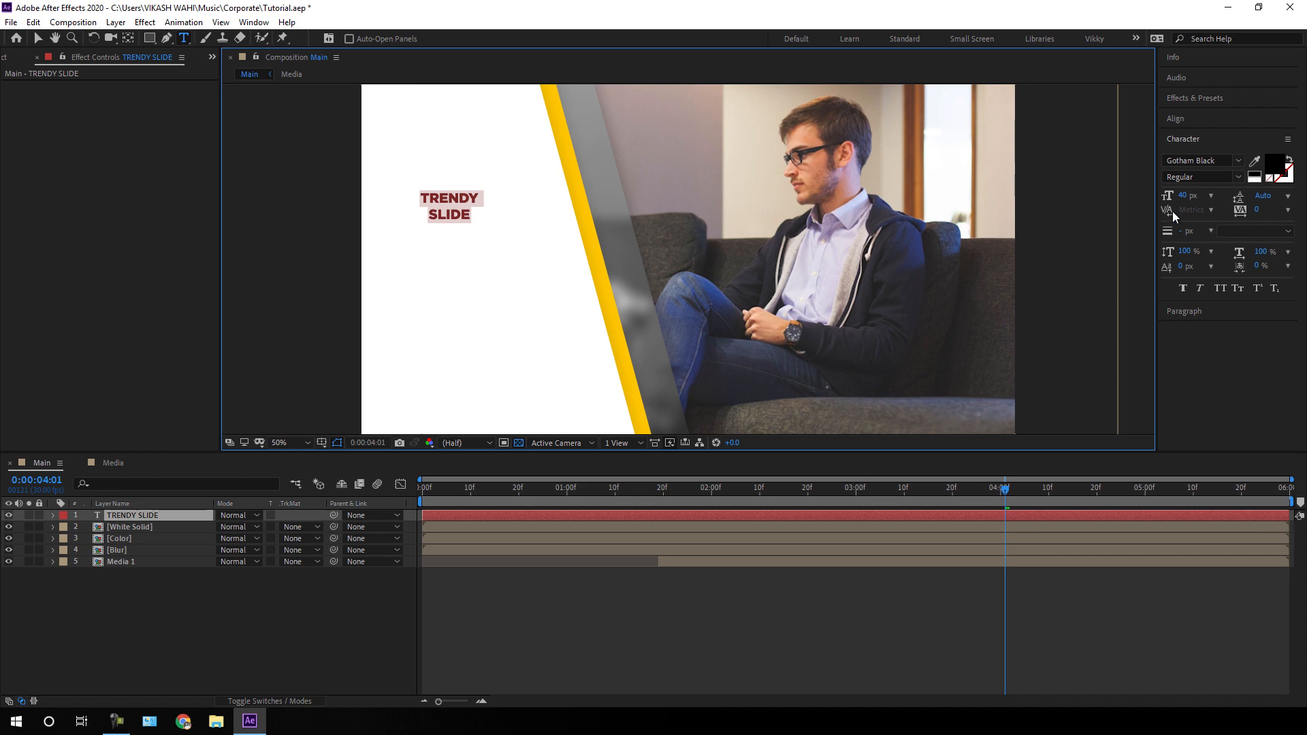
pyautogui.click(1182, 195)
pyautogui.write('100')
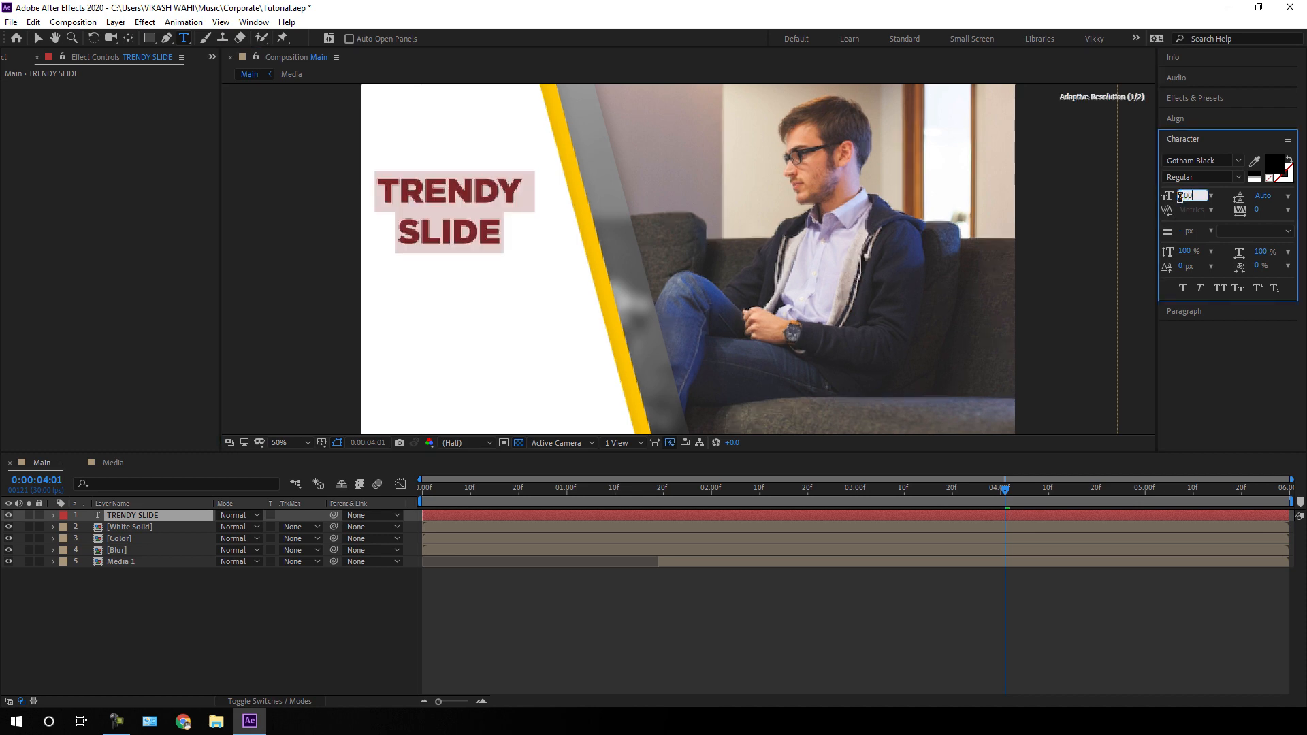
pyautogui.press('Return')
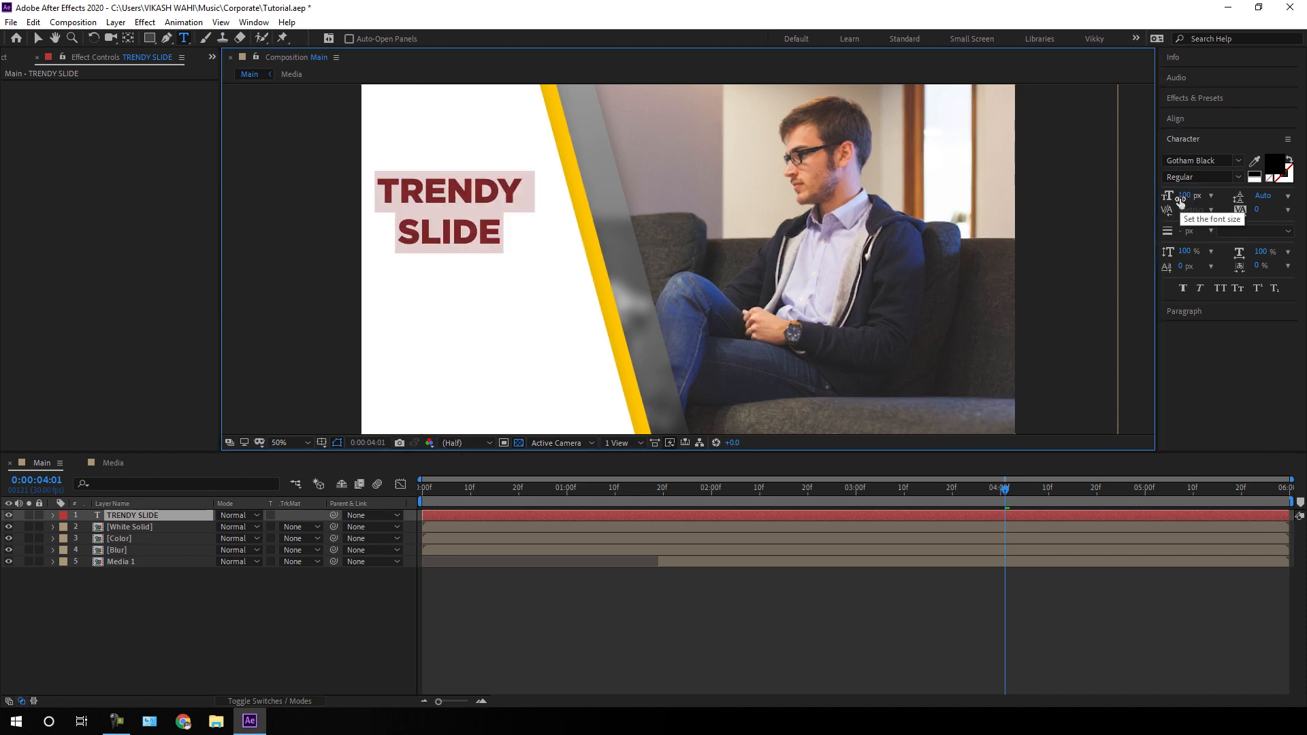
pyautogui.click(38, 38)
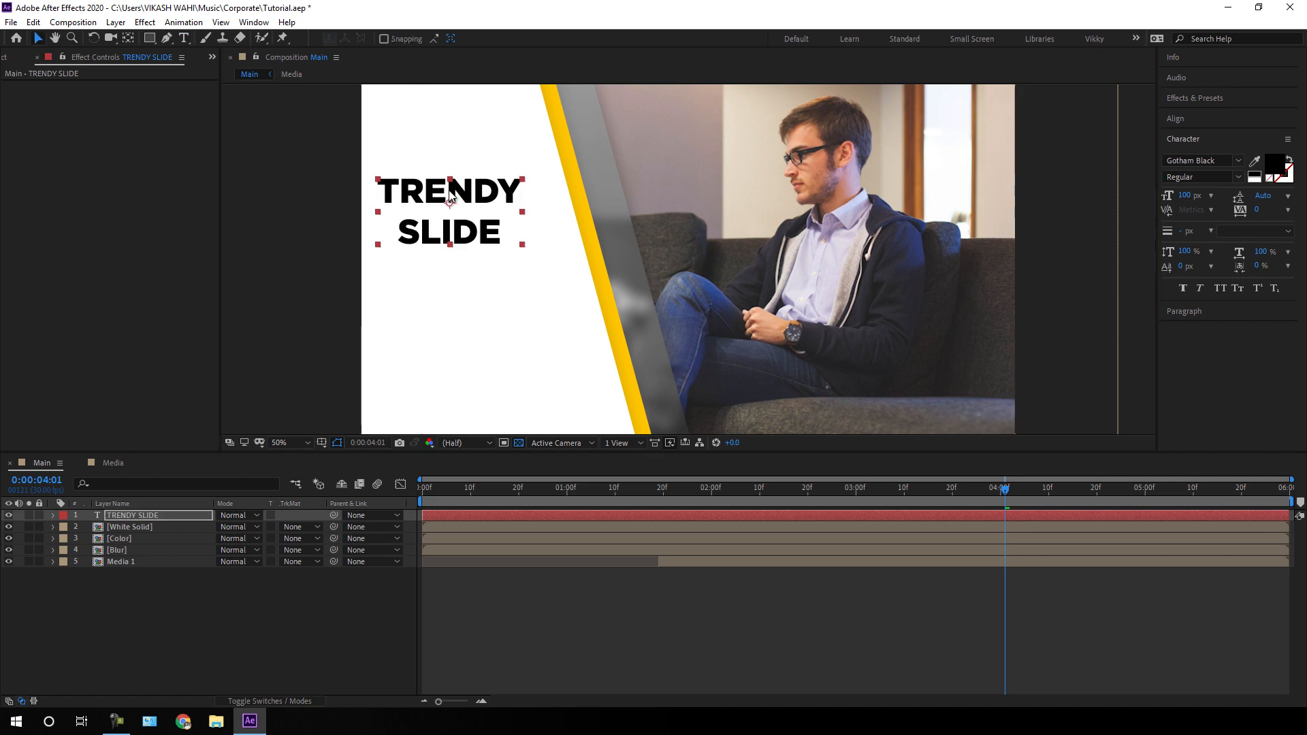
pyautogui.moveTo(467, 197); pyautogui.dragTo(480, 183)
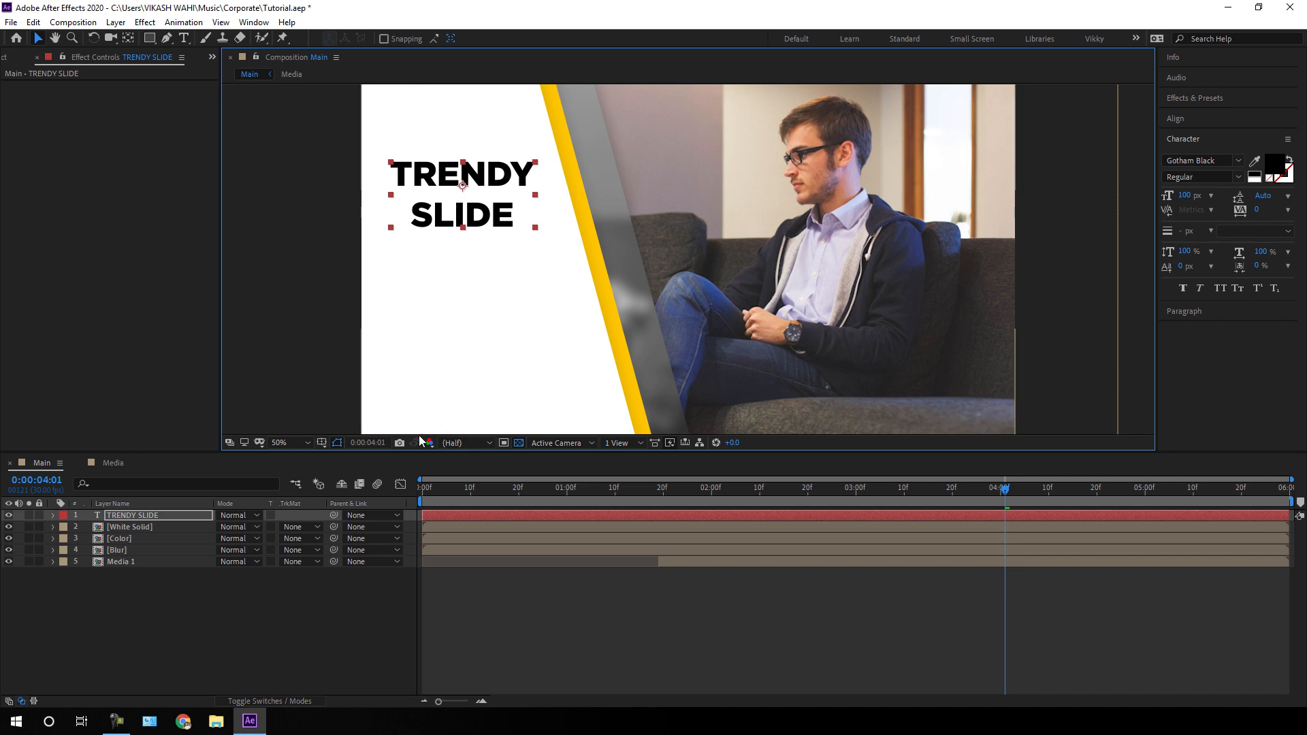
# - Draw a thin horizontal rectangle below the title on a new shape layer, with its fill sampled from the yellow strip and no stroke
pyautogui.click(261, 611)
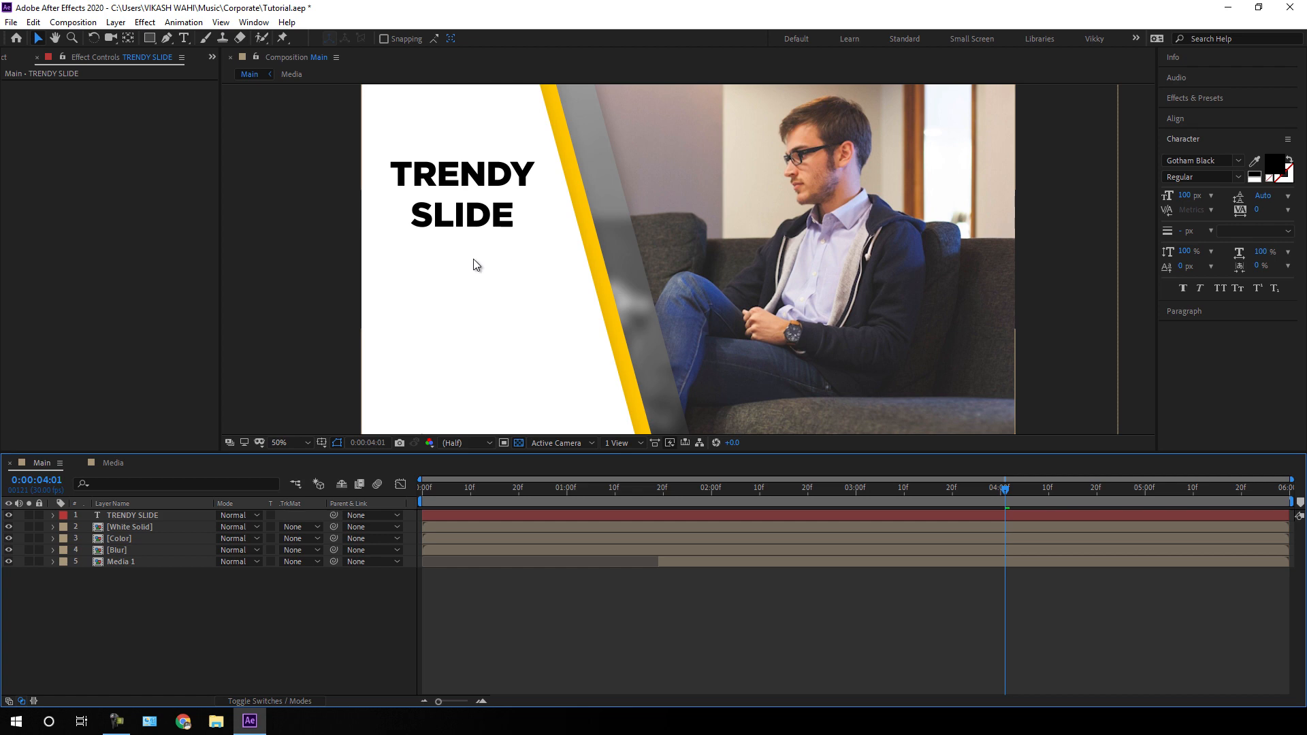
pyautogui.click(150, 39)
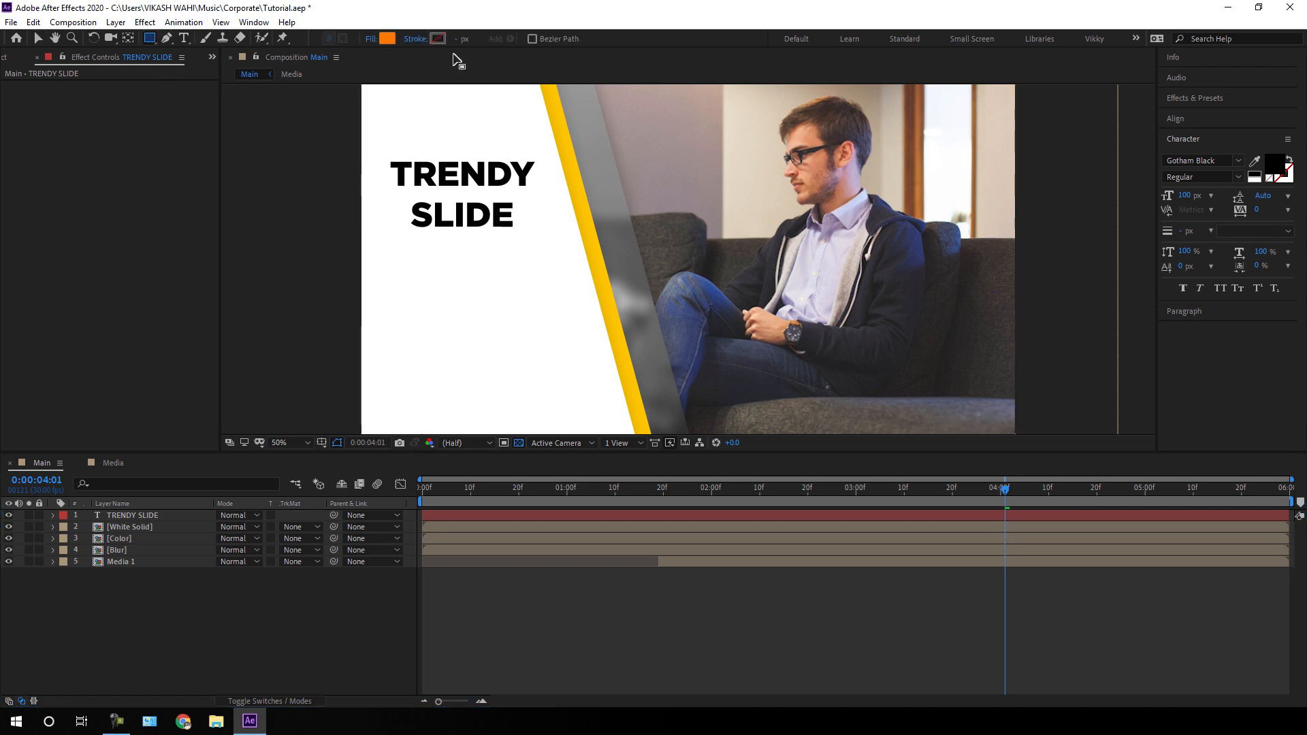
pyautogui.click(389, 41)
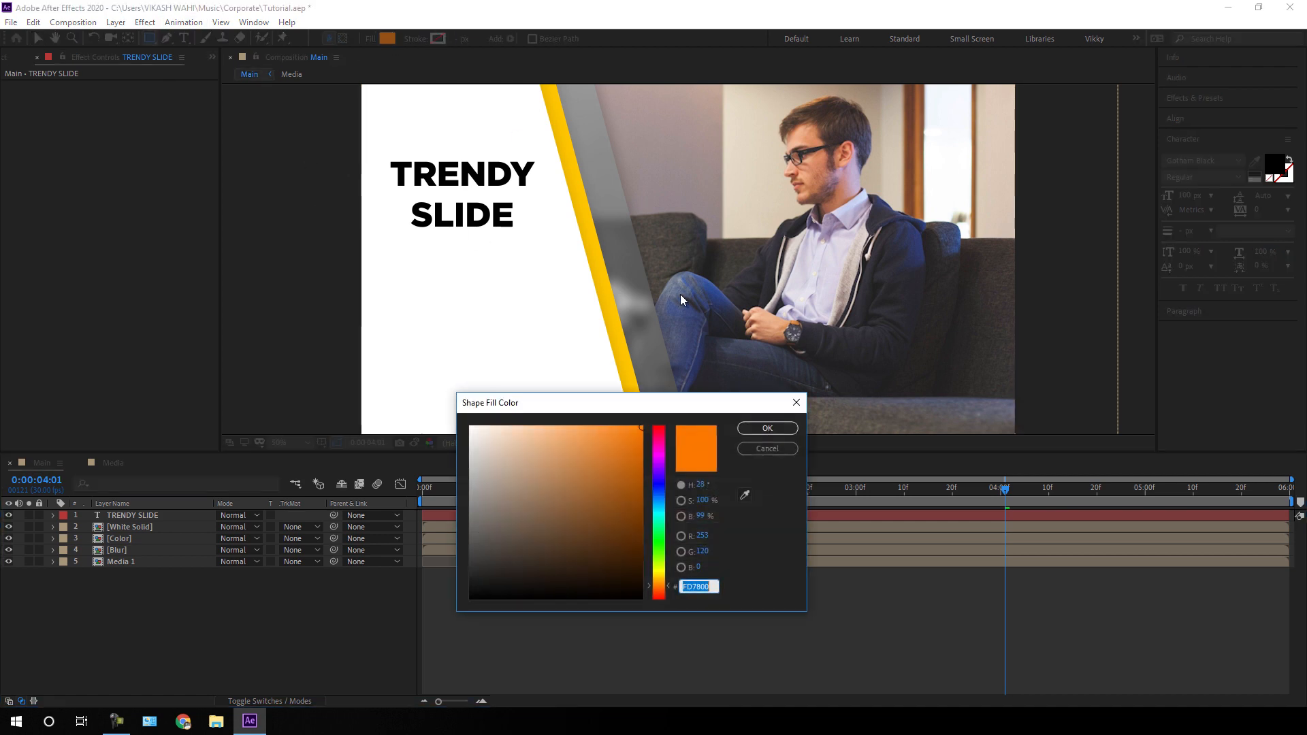
pyautogui.click(744, 495)
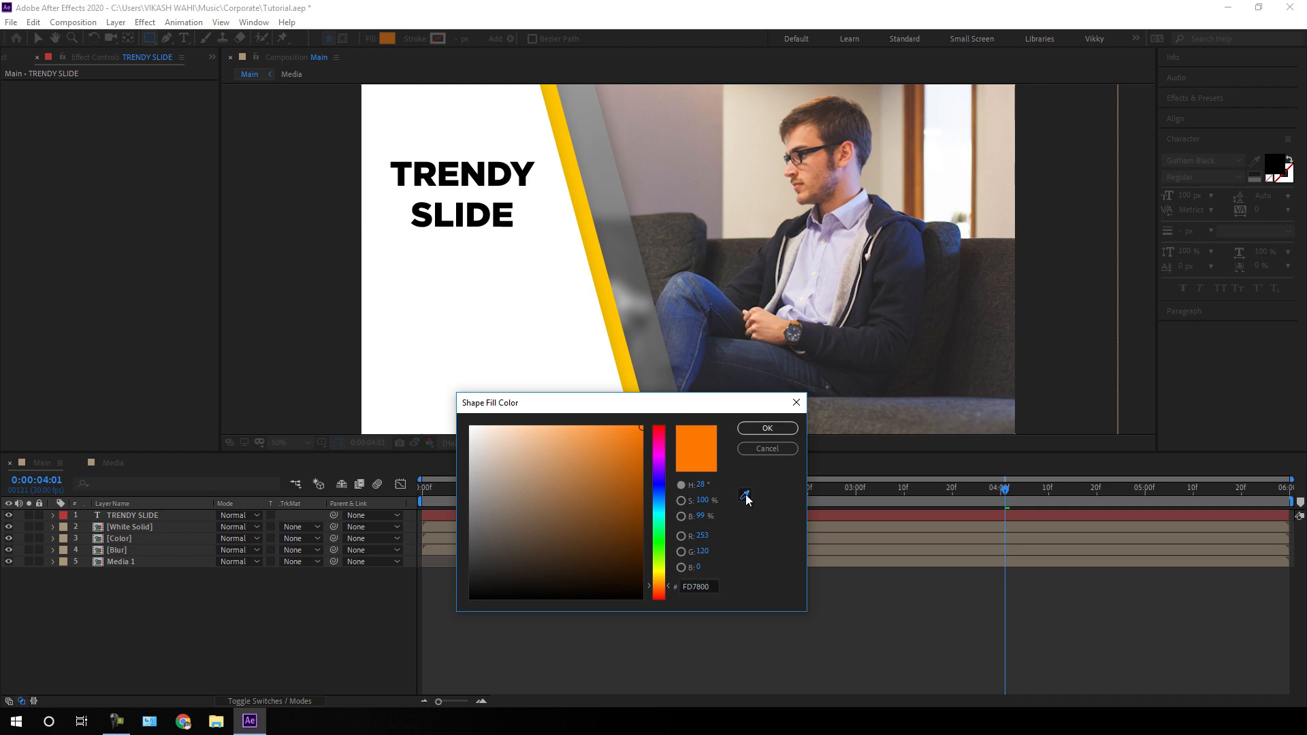
pyautogui.click(623, 322)
pyautogui.click(767, 429)
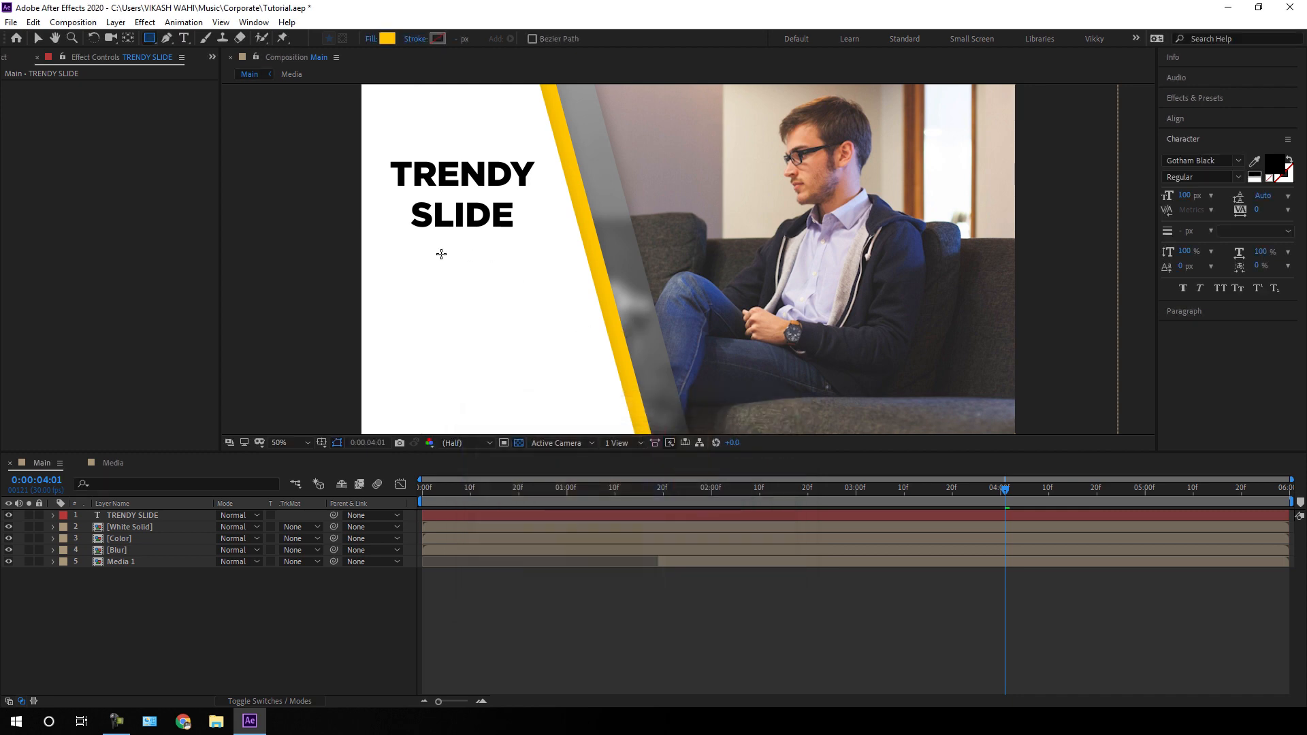
pyautogui.moveTo(385, 262)
pyautogui.mouseDown()
pyautogui.moveTo(525, 272)
pyautogui.moveTo(502, 273)
pyautogui.mouseUp()
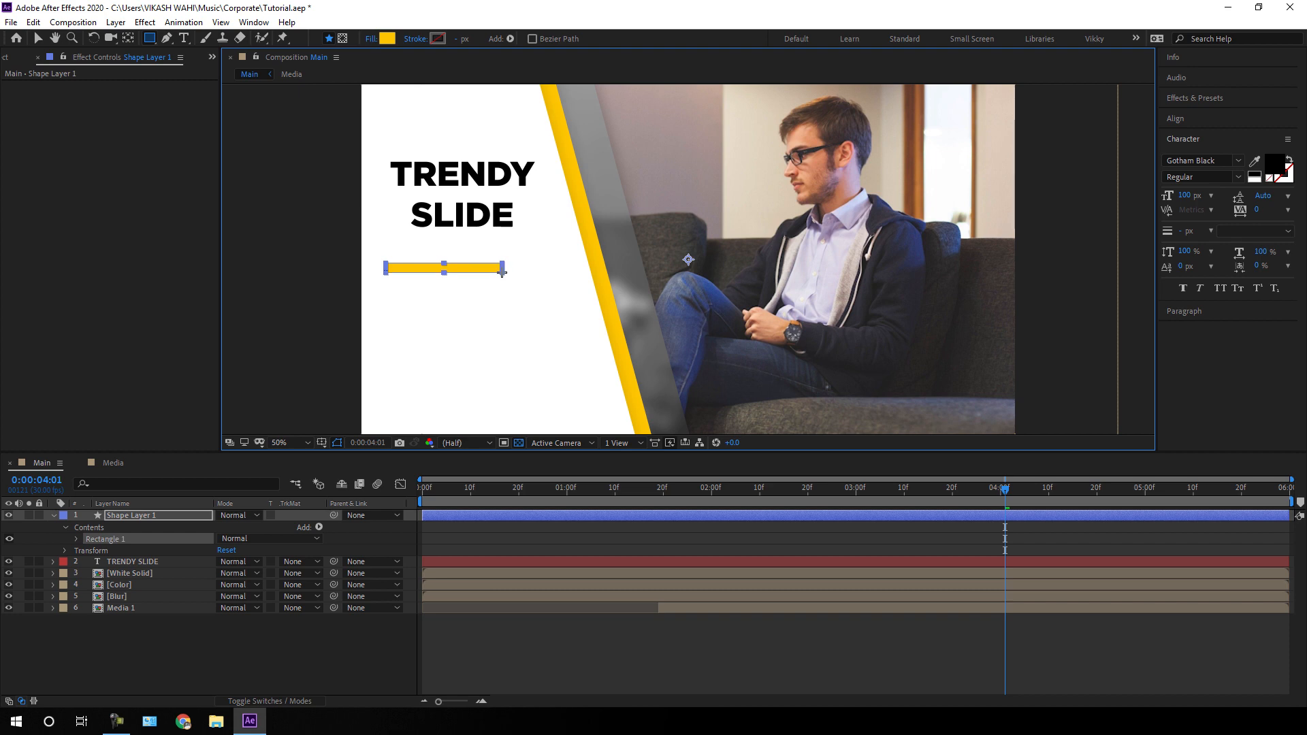
# - Rename the rectangle's shape layer to Line and centre the bar just below the title
pyautogui.click(185, 517)
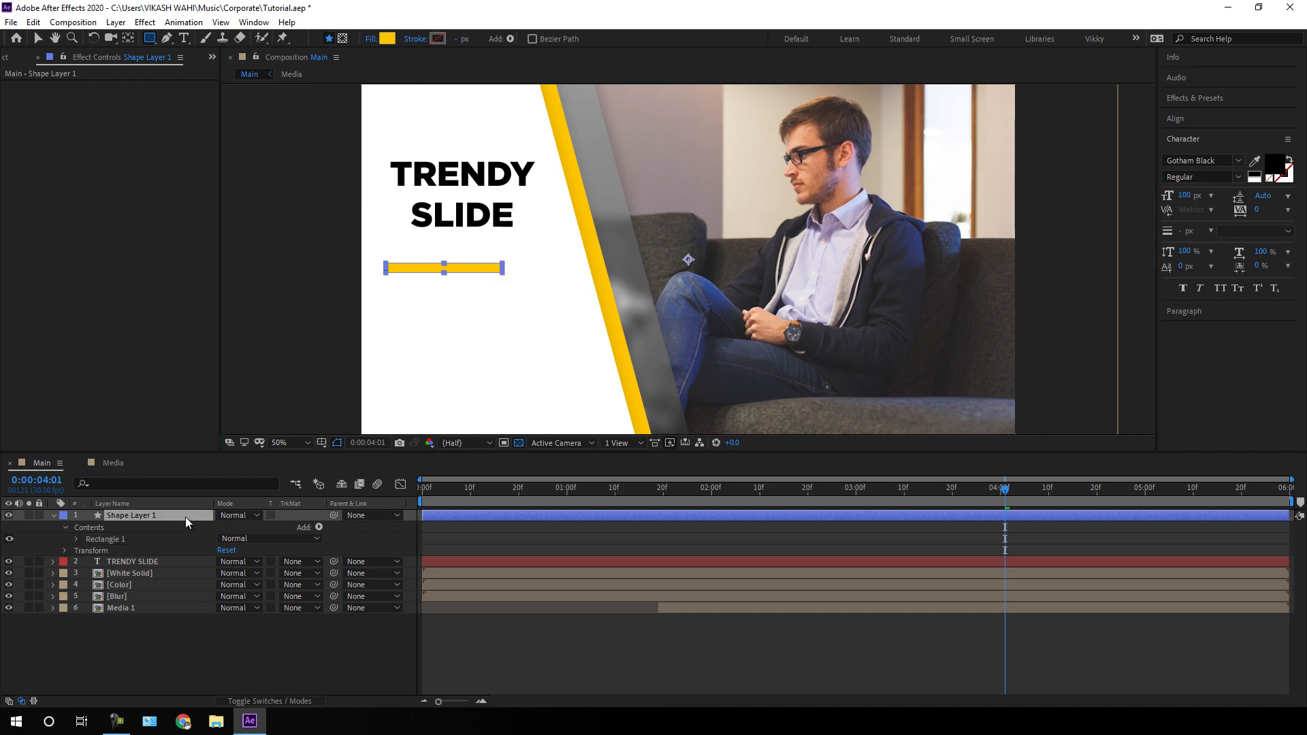
pyautogui.rightClick(169, 515)
pyautogui.click(207, 505)
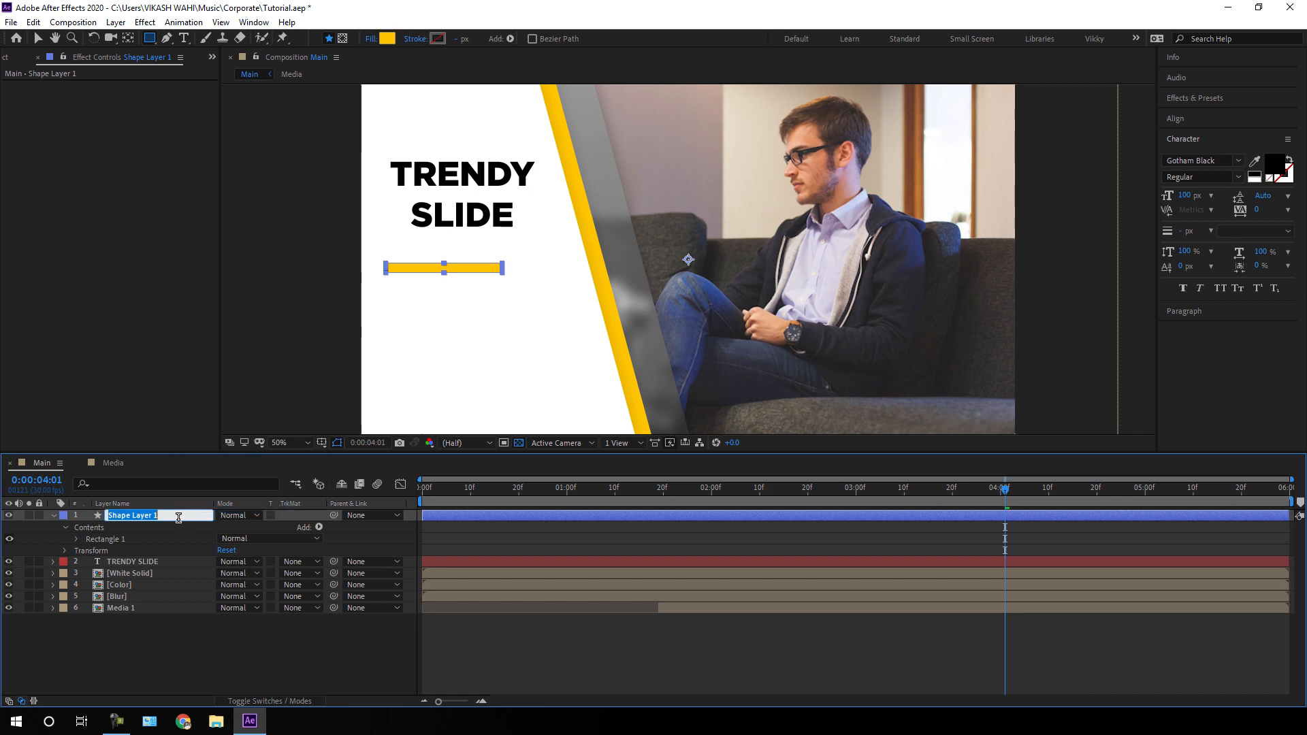
pyautogui.press('BackSpace')
pyautogui.write('Line')
pyautogui.press('Return')
pyautogui.click(53, 515)
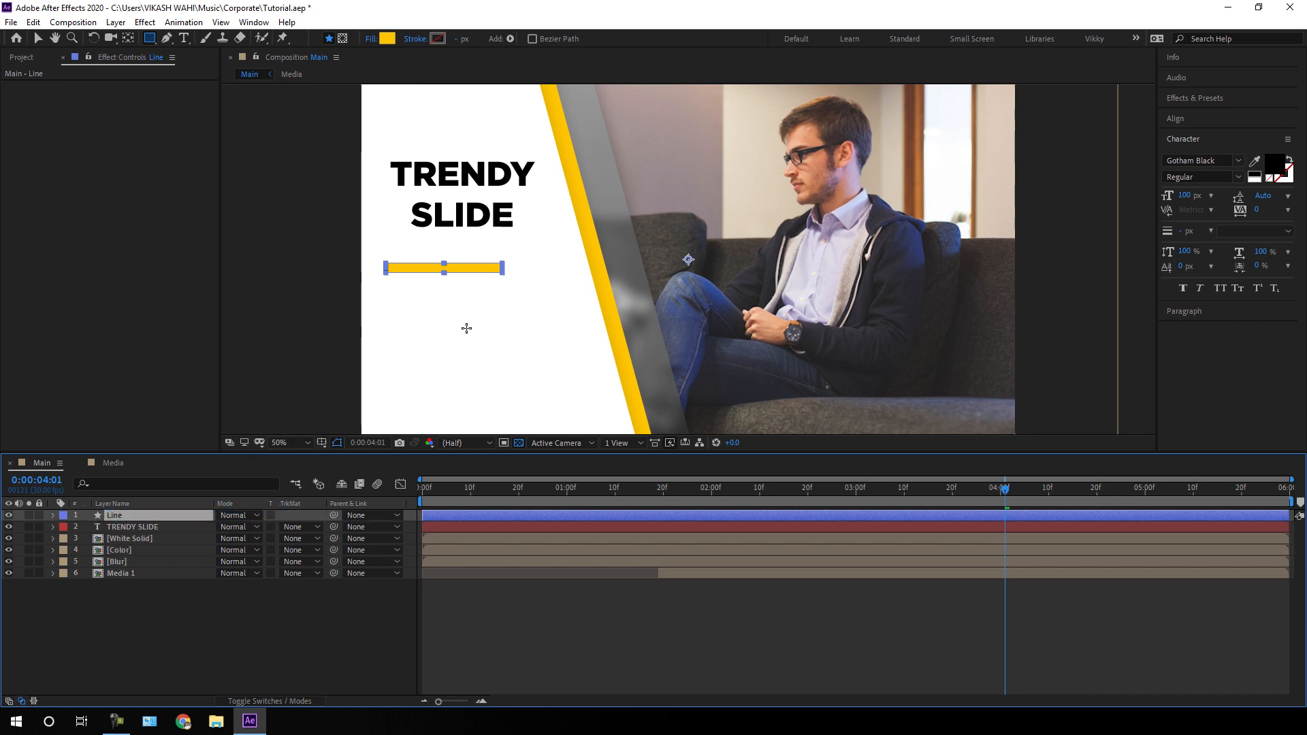
pyautogui.click(38, 40)
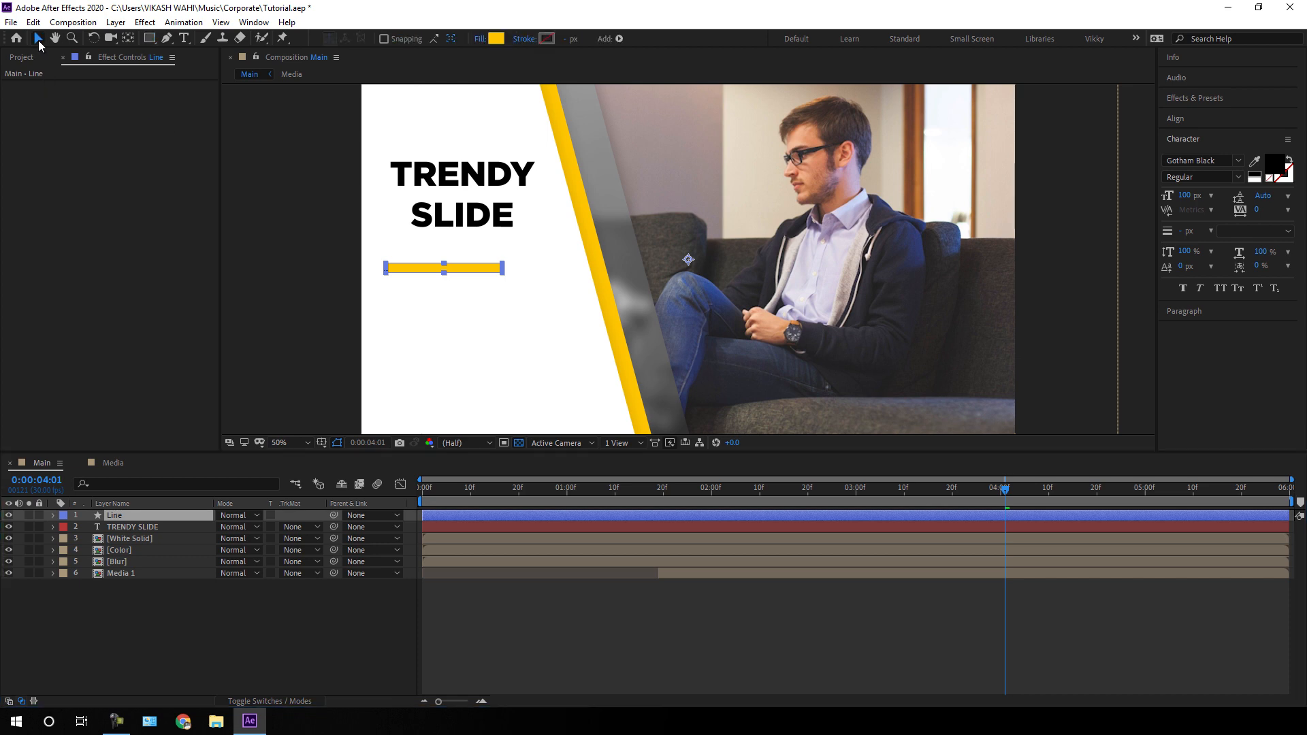
pyautogui.moveTo(484, 274); pyautogui.dragTo(501, 256)
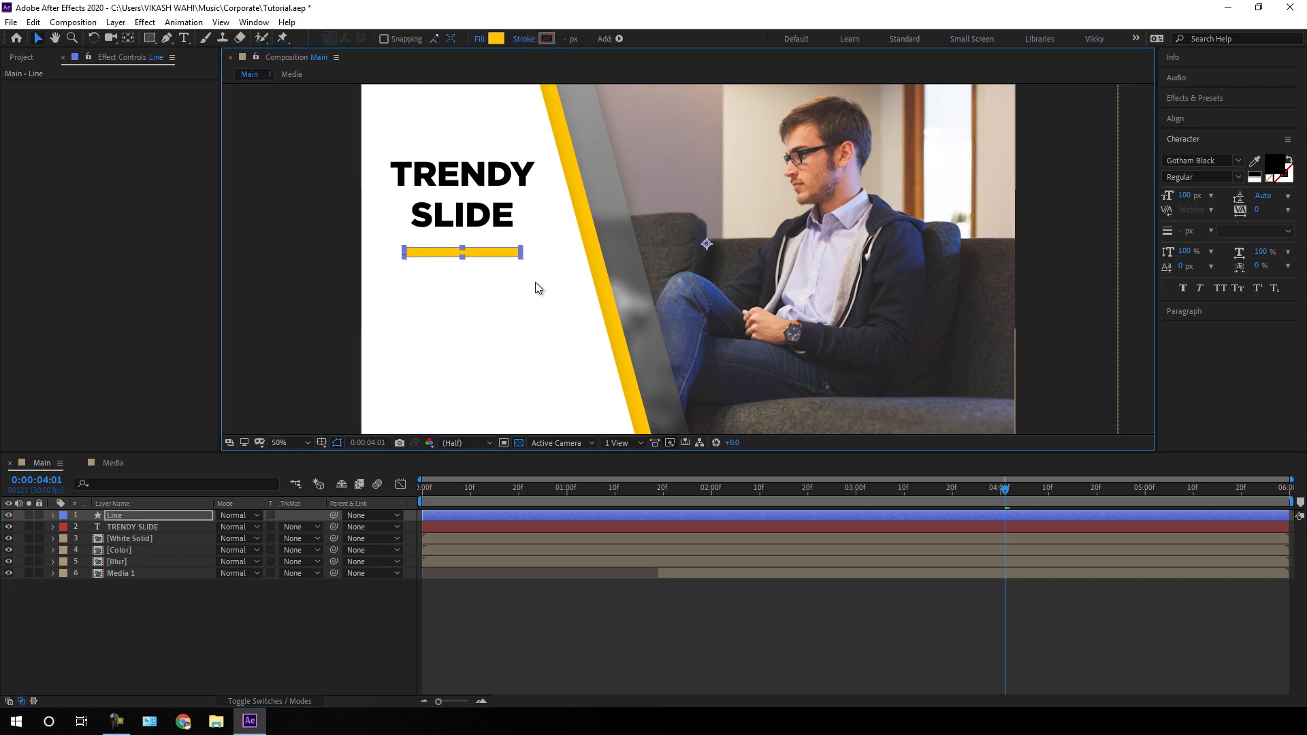
# - Paste the copied text beginning "CREATIVE AND TRENDY CORPORATE SLIDESHOW" as a new text layer below the line, at 40 px
pyautogui.click(333, 610)
pyautogui.hotkey('ctrl', 't')
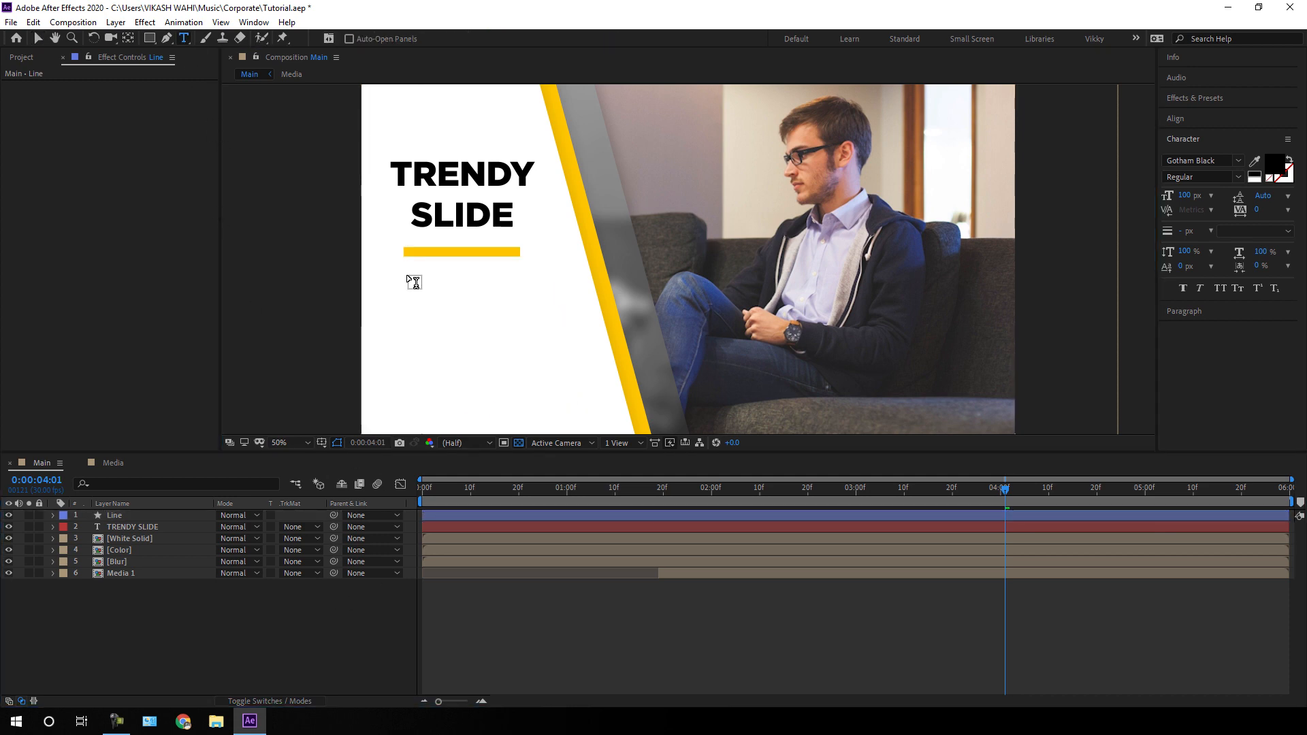
pyautogui.click(425, 310)
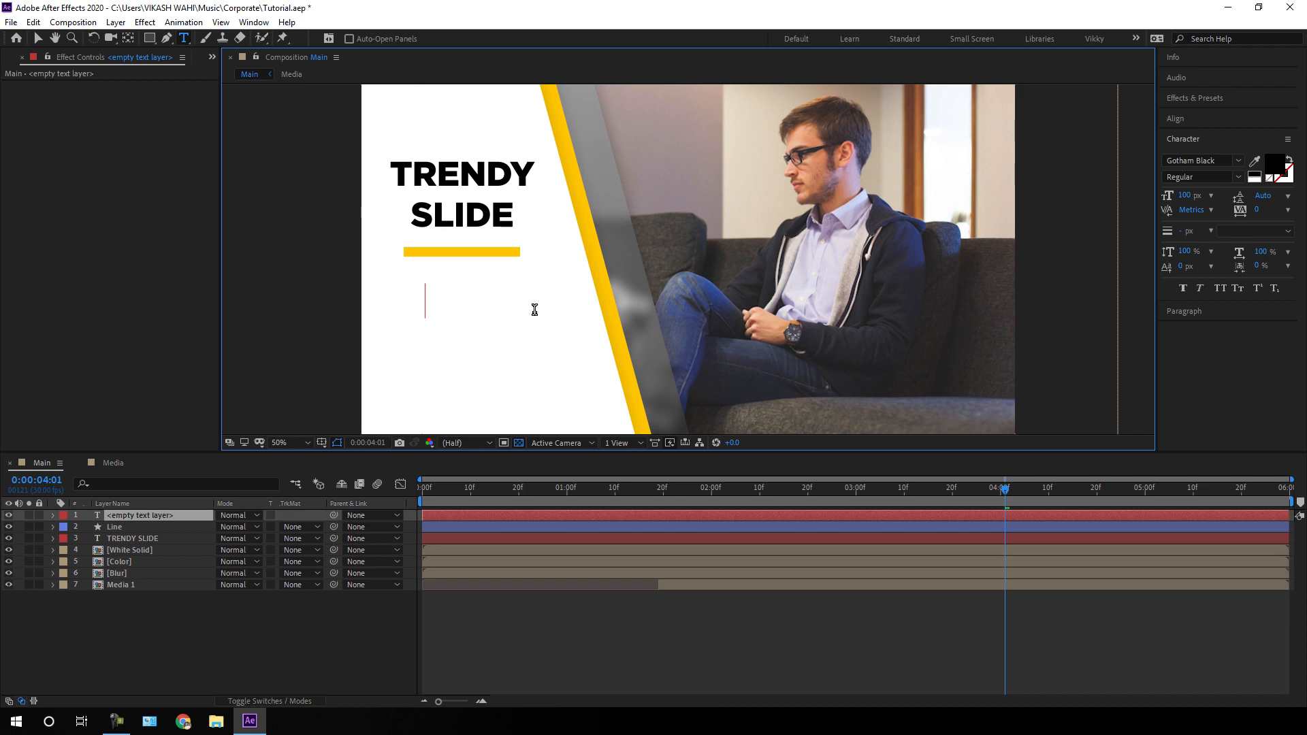
pyautogui.hotkey('ctrl', 'v')
pyautogui.hotkey('ctrl', 'a')
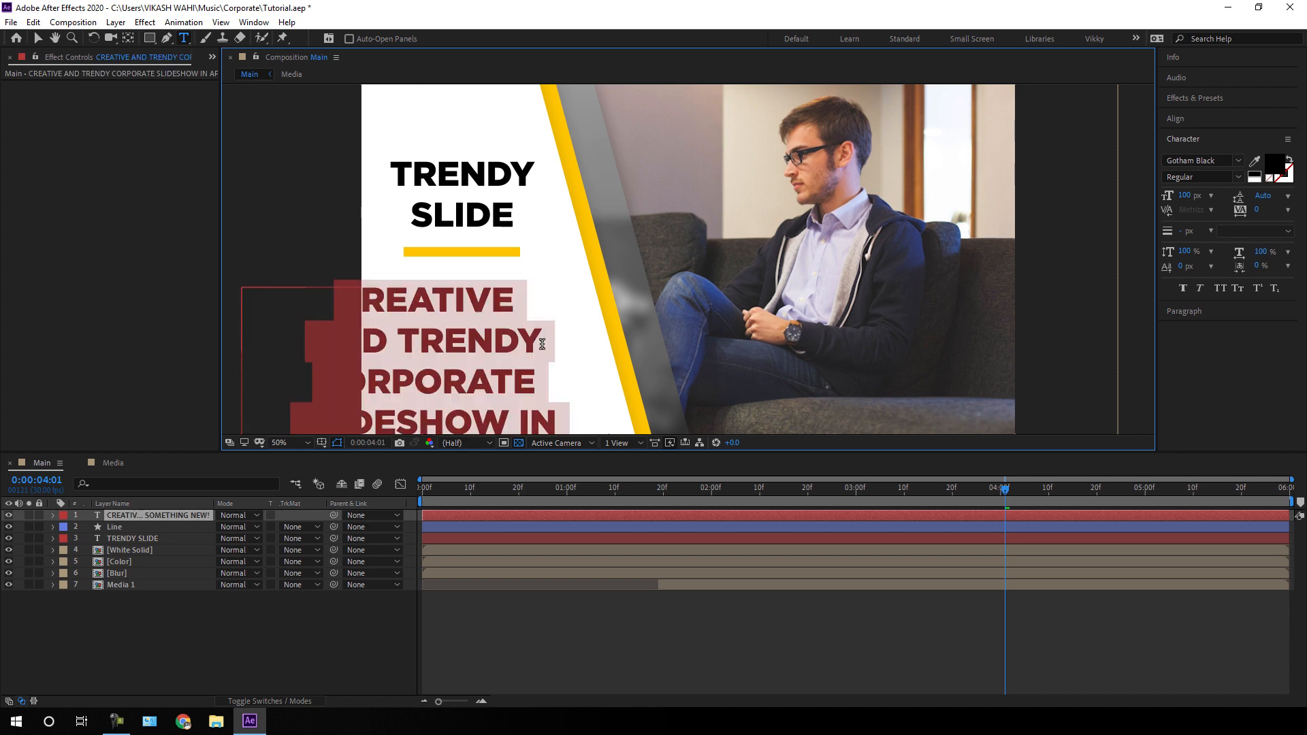
pyautogui.click(1181, 197)
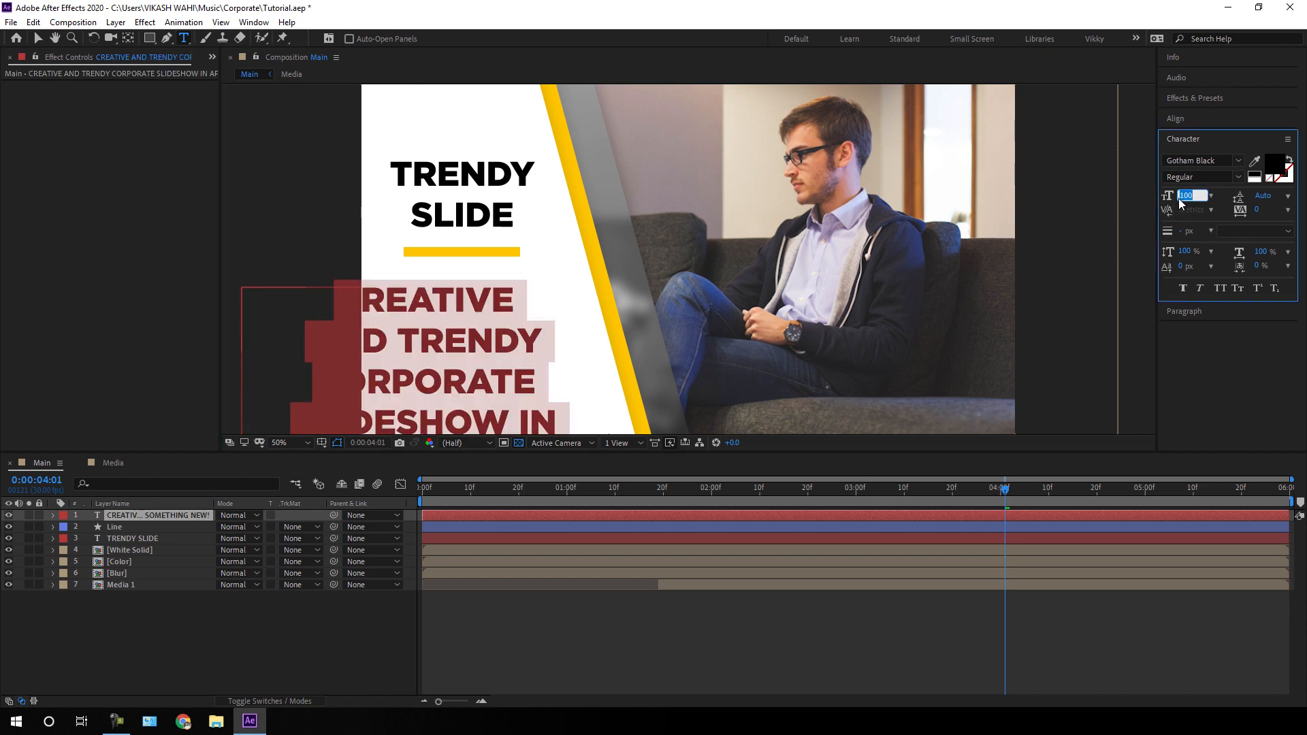
pyautogui.write('40')
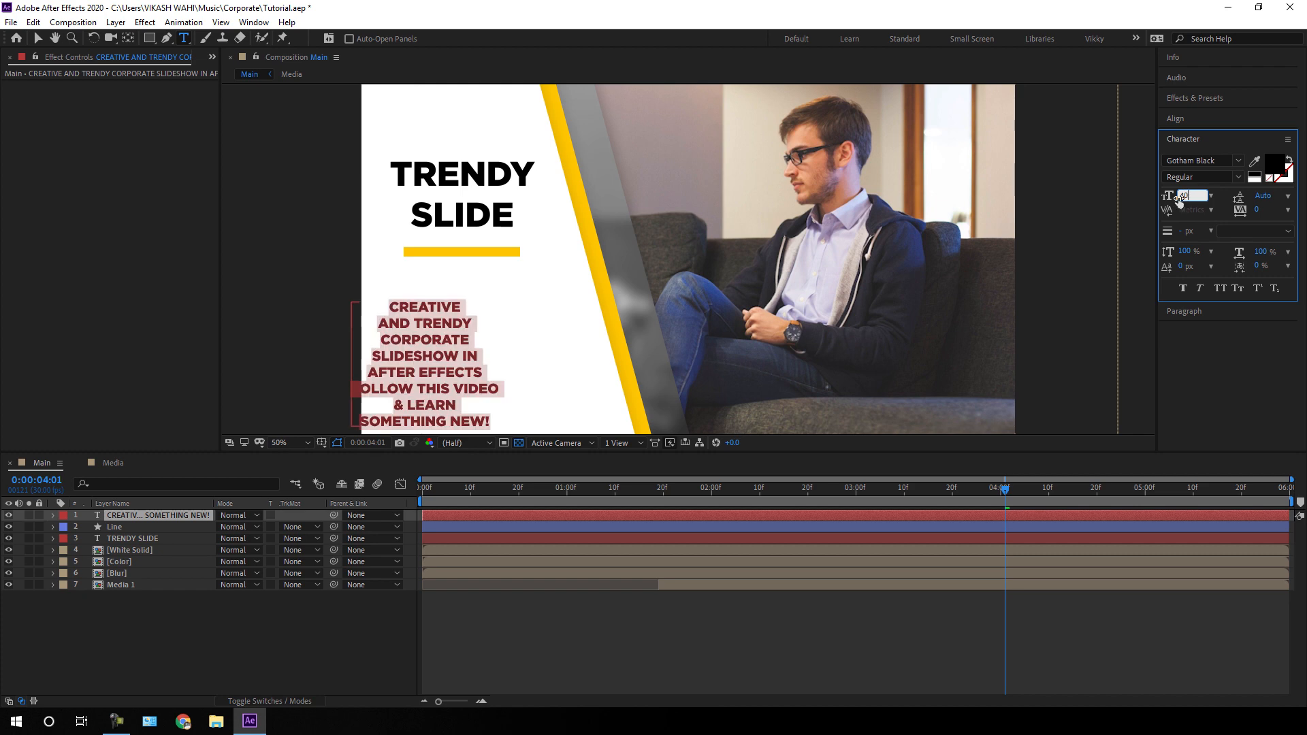
# - Set the body text's font to Gotham Medium and centre the block below the yellow line
pyautogui.click(1238, 162)
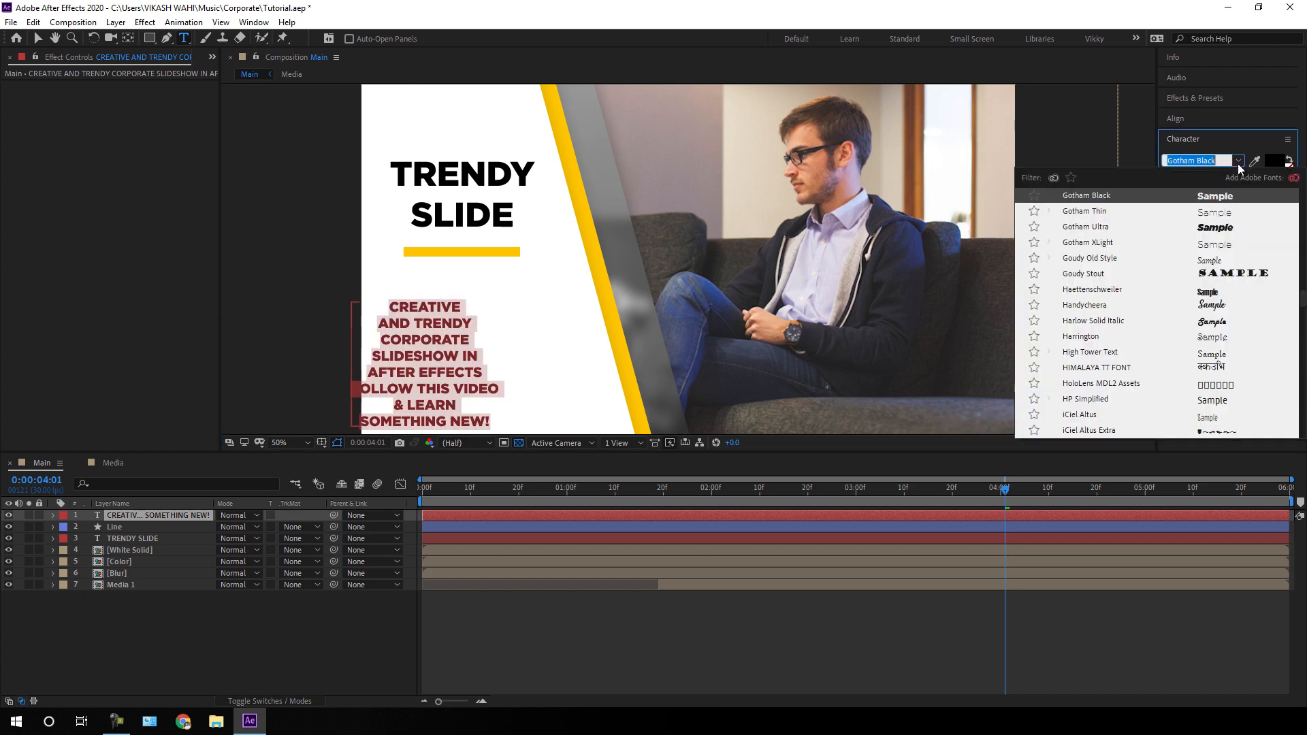
pyautogui.scroll(2, 1151, 283)
pyautogui.click(1097, 275)
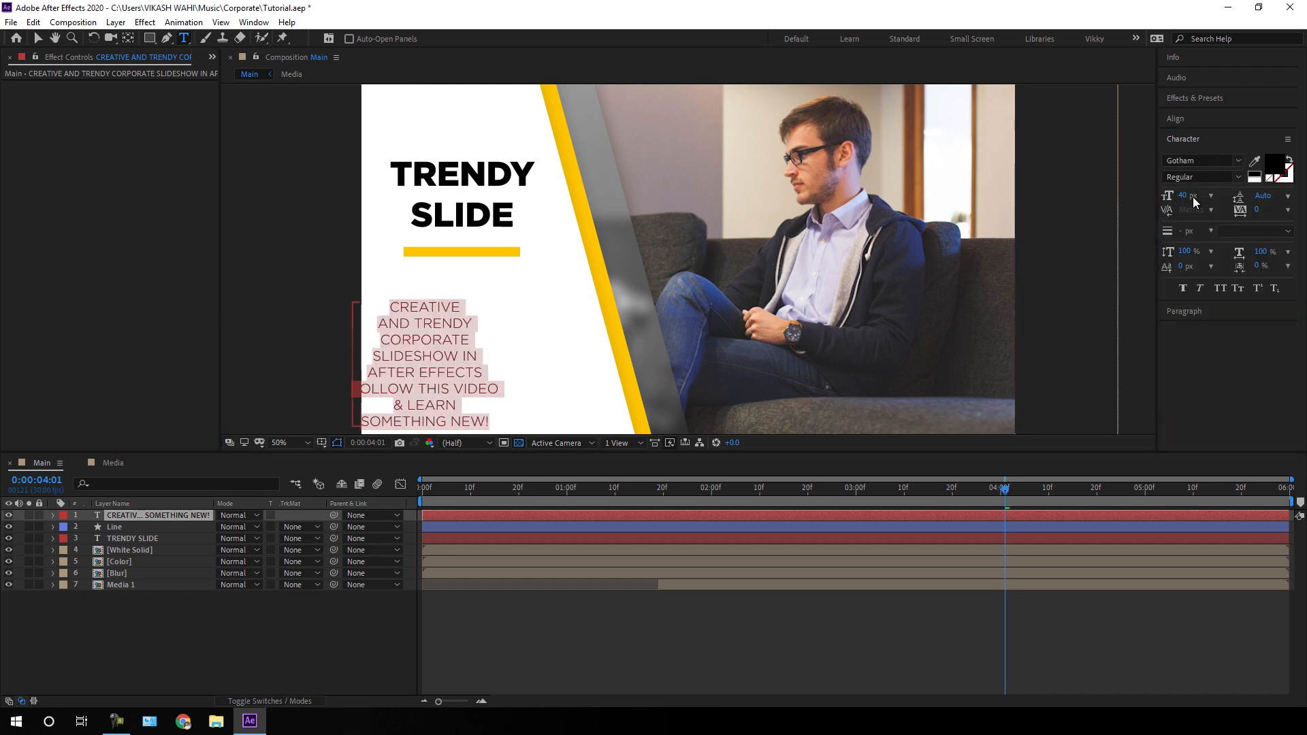
pyautogui.click(1235, 178)
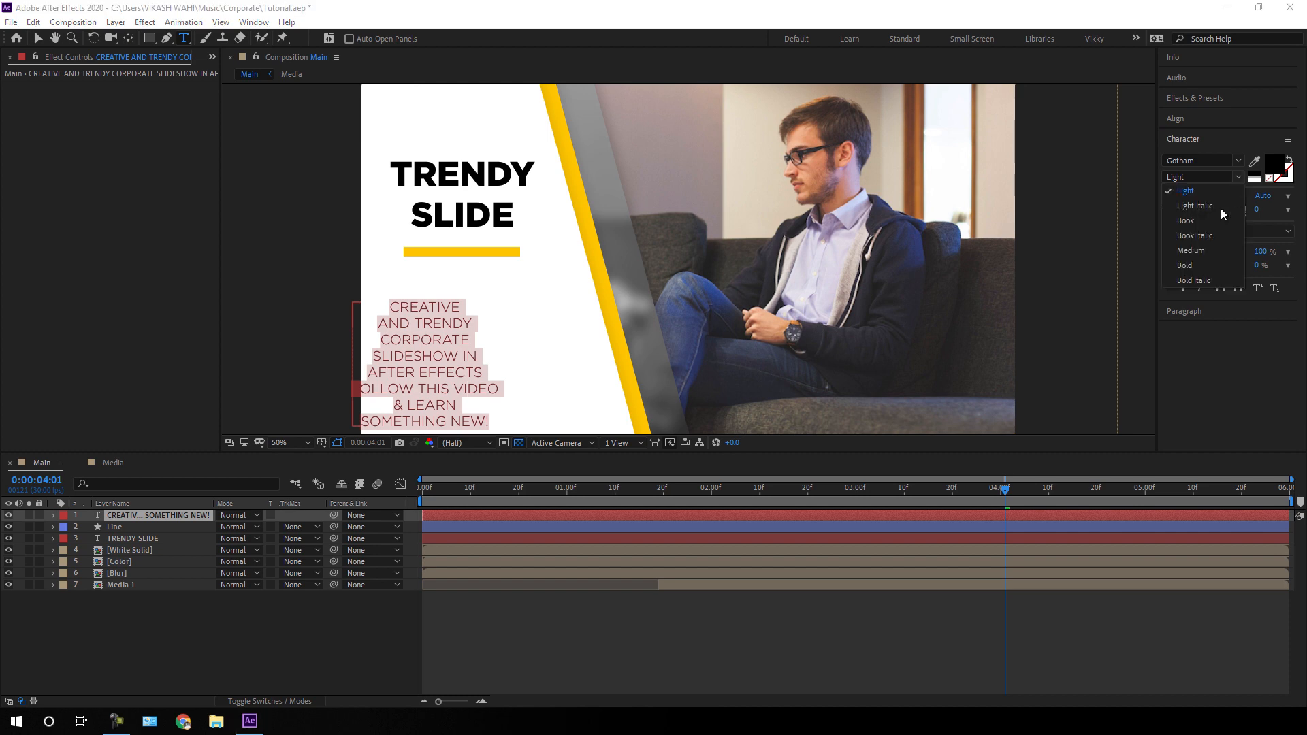
pyautogui.click(1198, 252)
pyautogui.click(39, 39)
pyautogui.moveTo(420, 362); pyautogui.dragTo(459, 335)
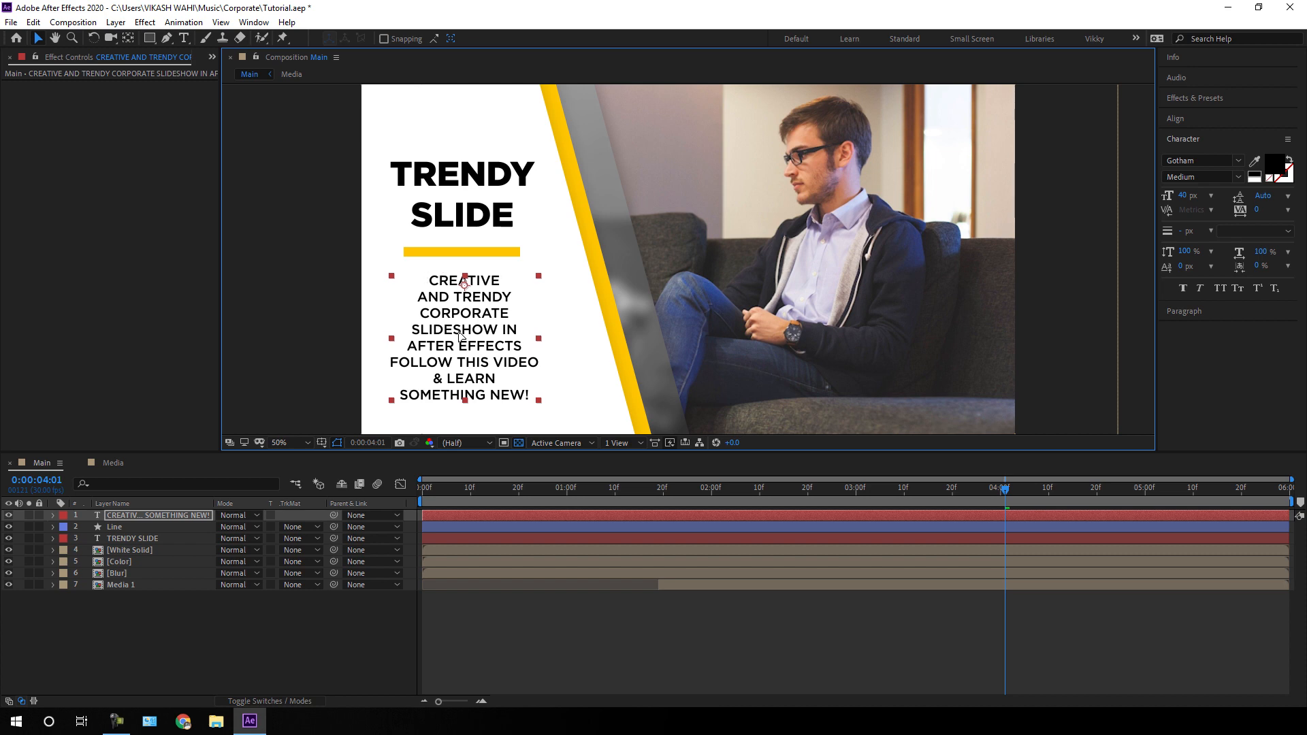
# - Shift the title, Line and body text layers up together by 20 px
pyautogui.click(152, 527)
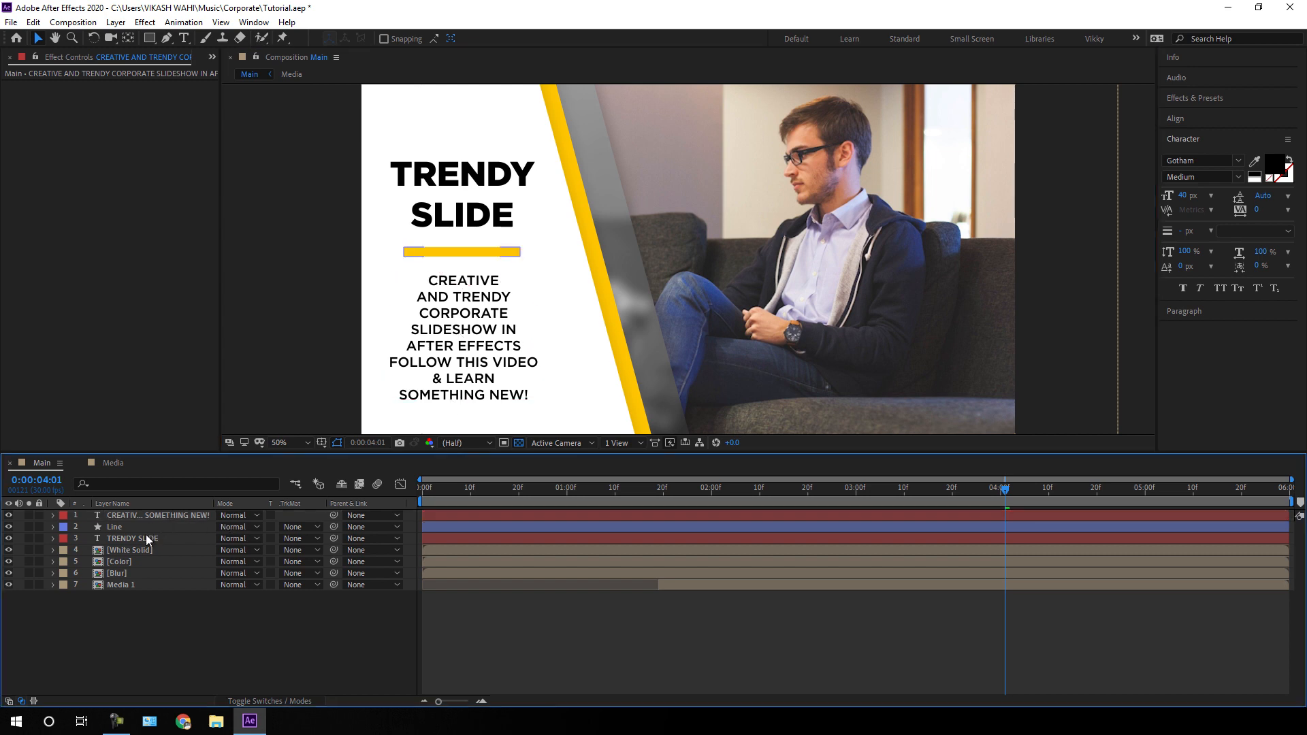
pyautogui.click(143, 537)
pyautogui.keyDown('ctrl'); pyautogui.click(156, 525); pyautogui.keyUp('ctrl')
pyautogui.keyDown('ctrl'); pyautogui.click(211, 515); pyautogui.keyUp('ctrl')
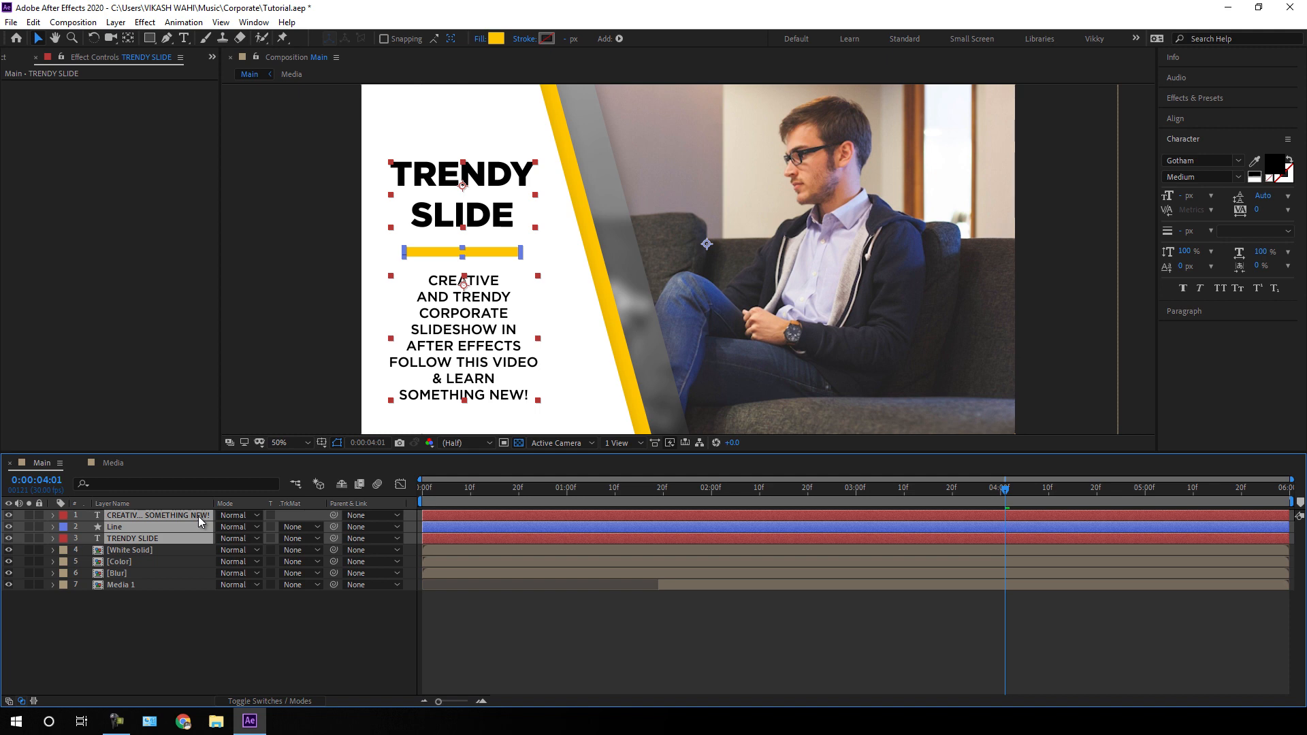
pyautogui.hotkey('shift', 'Up')
pyautogui.hotkey('shift', 'Up')
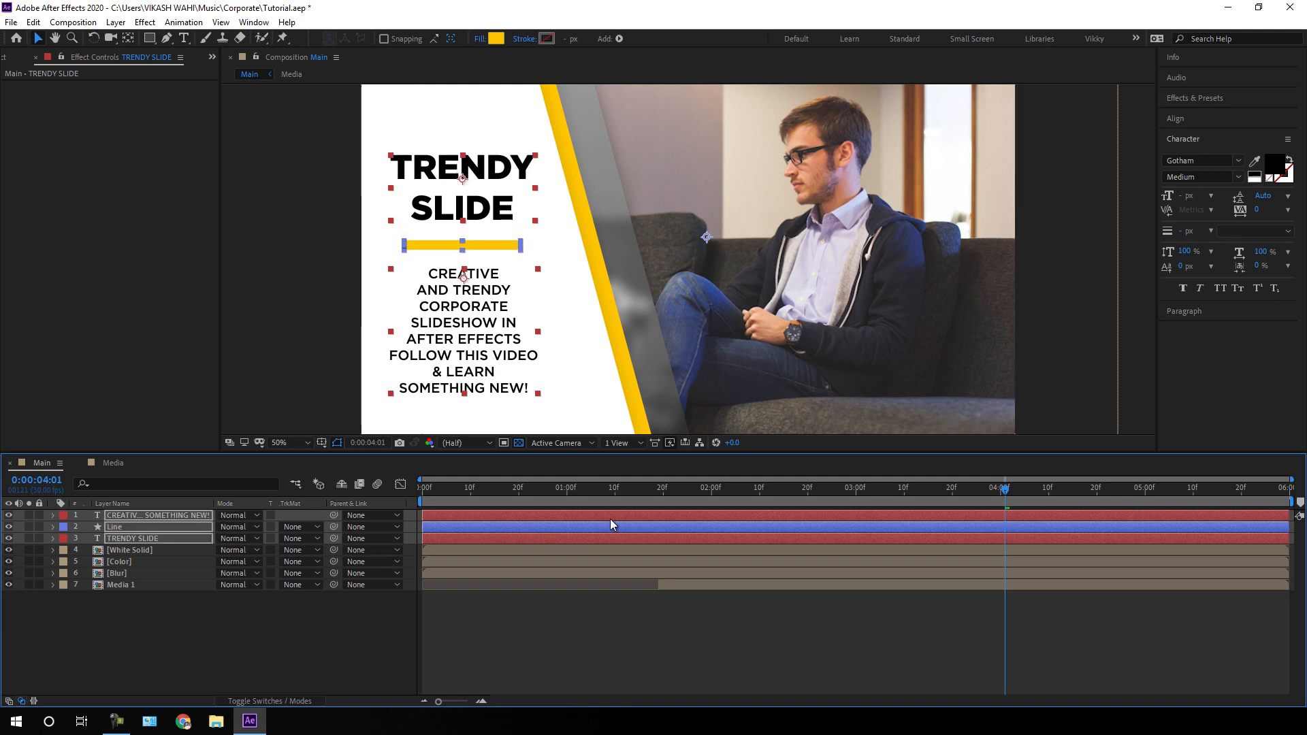
# - Set Position keyframes at 0:00:03:15 on the title, Line and body text layers
pyautogui.moveTo(847, 492); pyautogui.dragTo(929, 496)
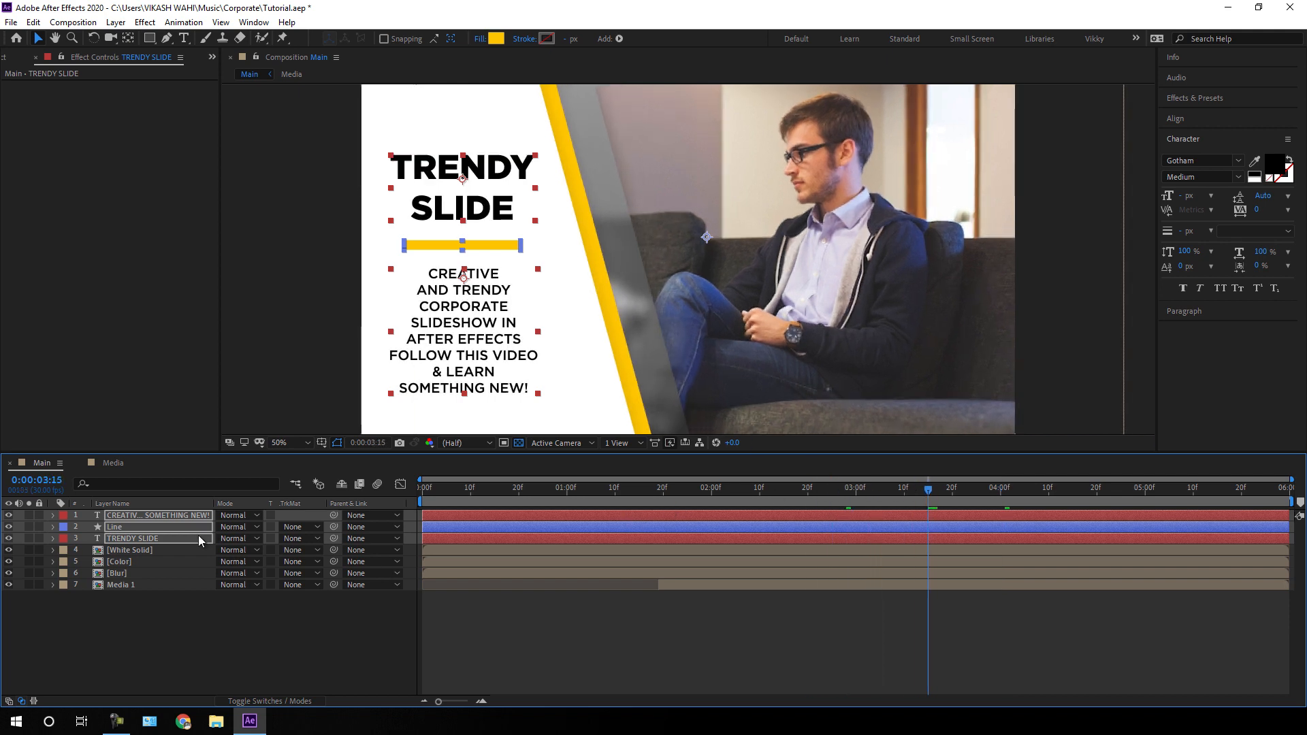
pyautogui.press('p')
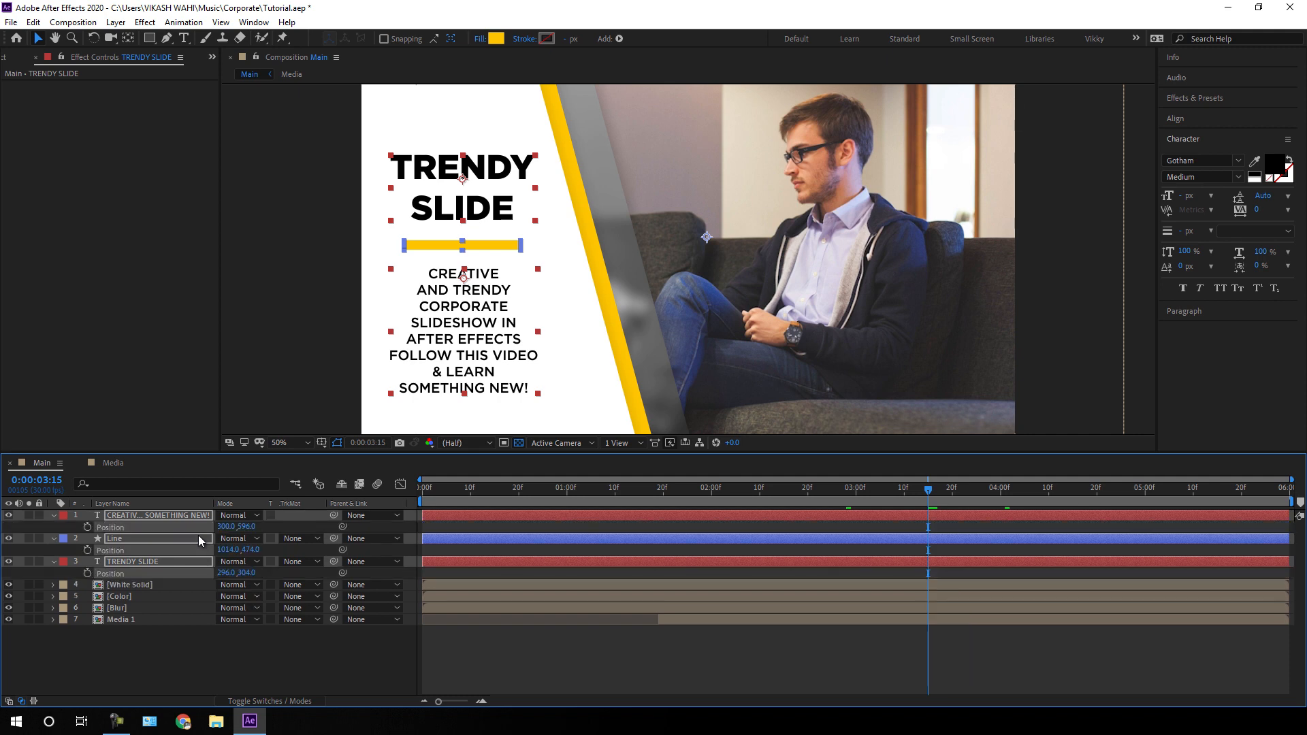
pyautogui.click(88, 526)
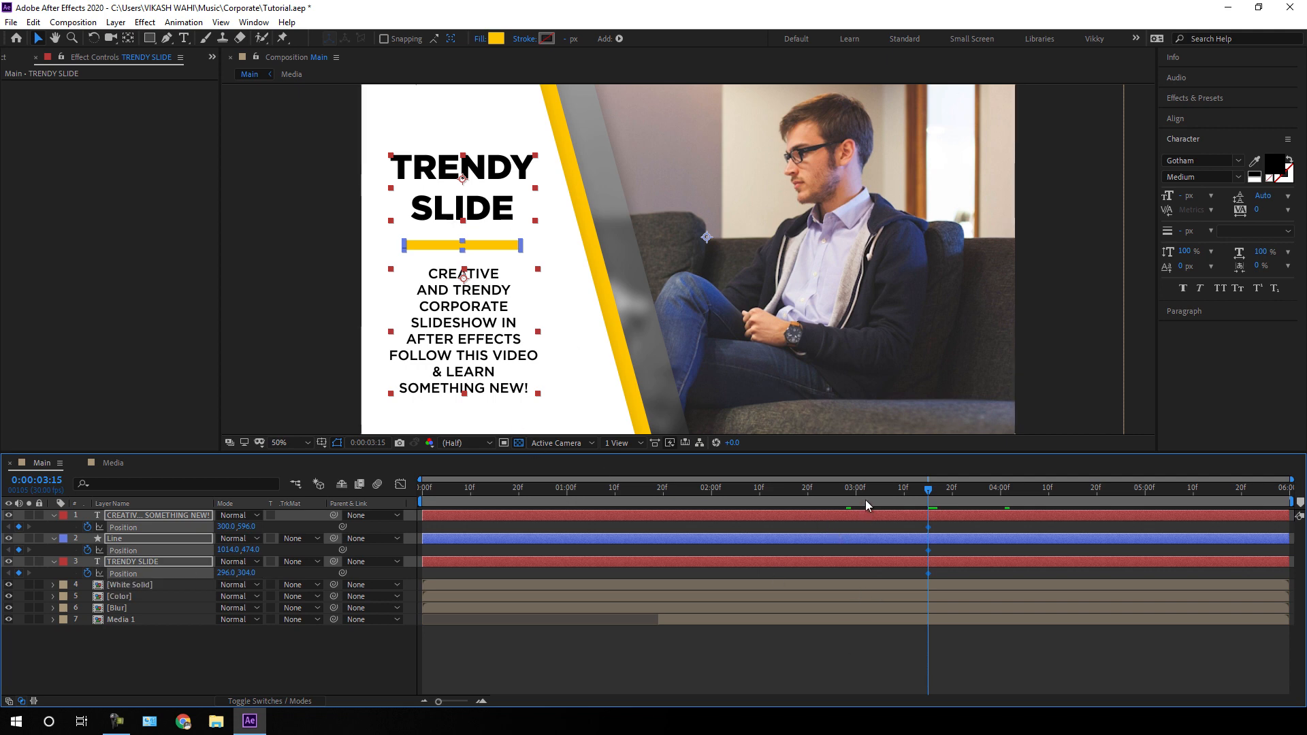
# - At 0:00:01:15, move the three layers straight down out of frame, with Y positions of 1556 for body text, 1434 for Line and 1264 for title
pyautogui.moveTo(867, 491); pyautogui.dragTo(638, 502)
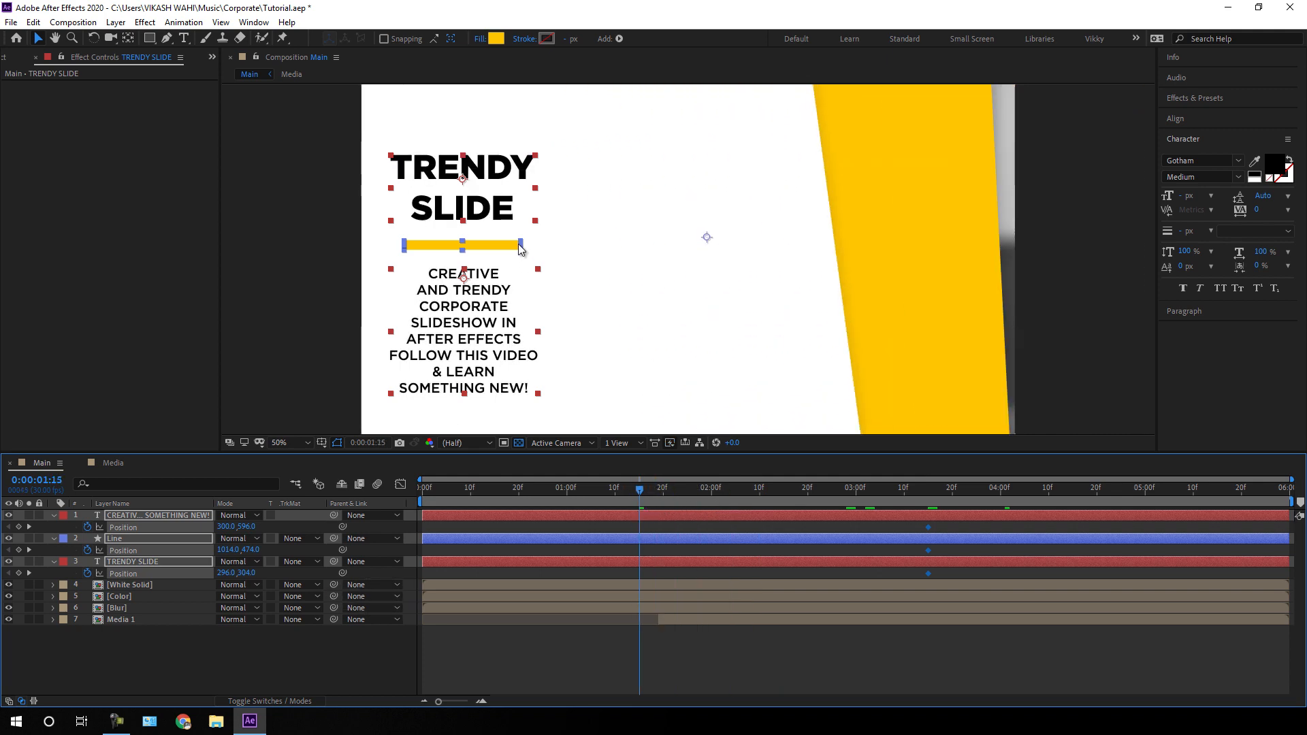
pyautogui.hotkey('shift', 'Down')
pyautogui.hotkey('shift', 'Down')
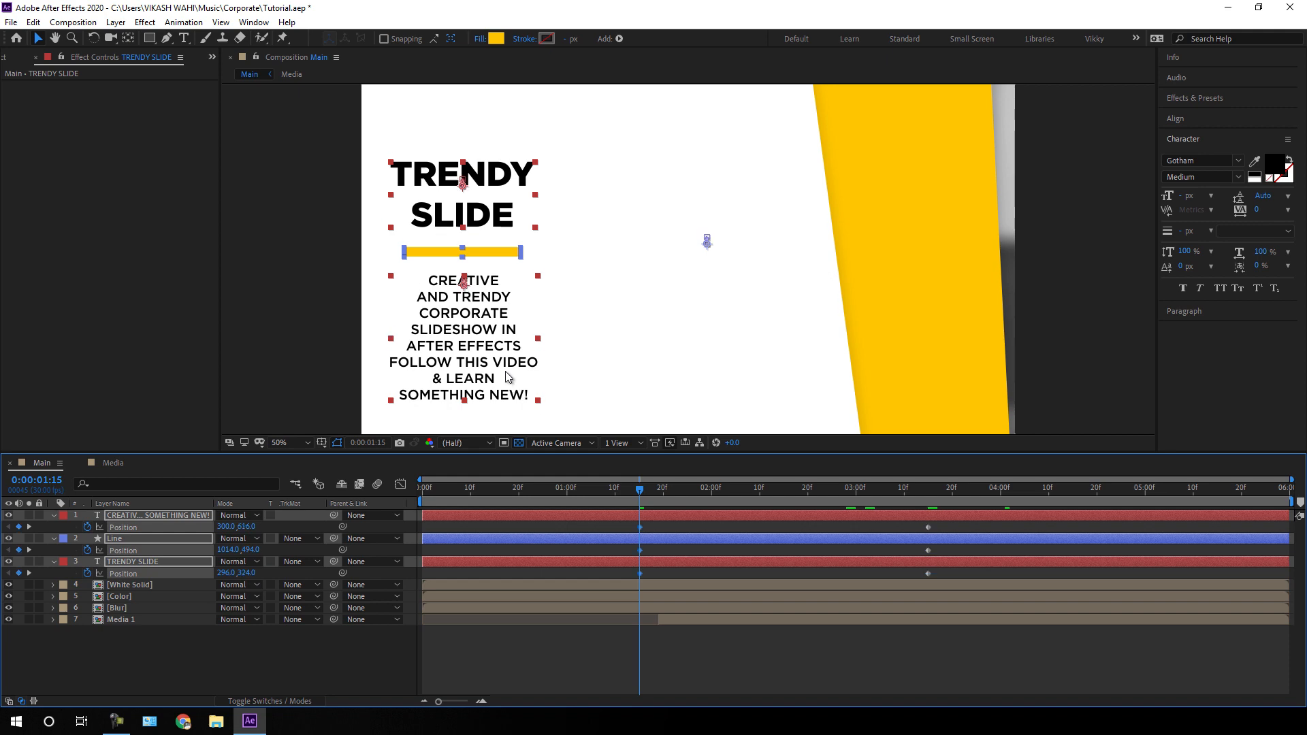
pyautogui.hotkey('shift', 'Down')
pyautogui.hotkey('shift', 'Down')
pyautogui.hotkey('shift', 'Down')
pyautogui.hotkey('shift', 'Down')
pyautogui.hotkey('shift', 'Down')
pyautogui.hotkey('shift', 'Down')
pyautogui.hotkey('shift', 'Down')
pyautogui.hotkey('shift', 'Down')
pyautogui.hotkey('shift', 'Down')
pyautogui.hotkey('shift', 'Down')
pyautogui.hotkey('shift', 'Down')
pyautogui.hotkey('shift', 'Down')
pyautogui.hotkey('shift', 'Down')
pyautogui.hotkey('shift', 'Down')
pyautogui.hotkey('shift', 'Down')
pyautogui.hotkey('shift', 'Down')
pyautogui.hotkey('shift', 'Down')
pyautogui.hotkey('shift', 'Down')
pyautogui.hotkey('shift', 'Down')
pyautogui.hotkey('shift', 'Down')
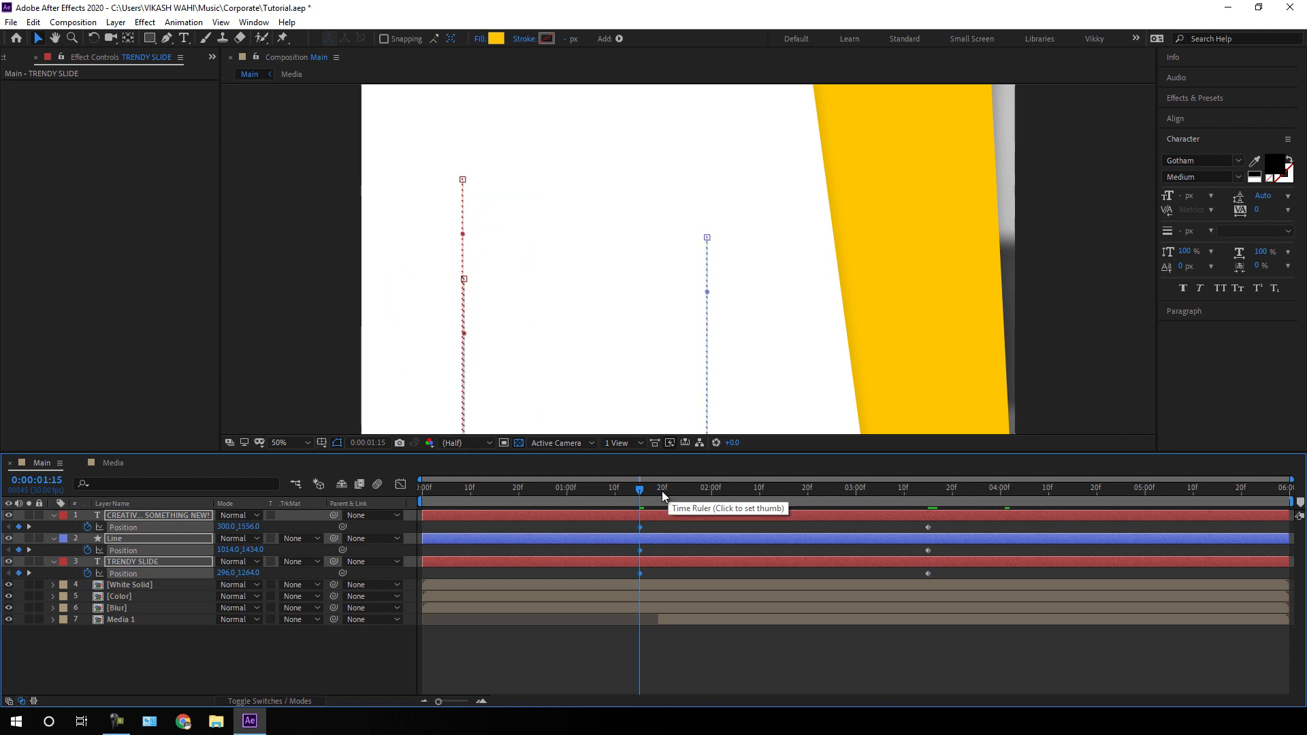
# - Ease the Position keyframes of the title, Line and body text layers, reshape their speed graph to peak early with a long slowdown, and preview it
pyautogui.moveTo(661, 491); pyautogui.dragTo(623, 584)
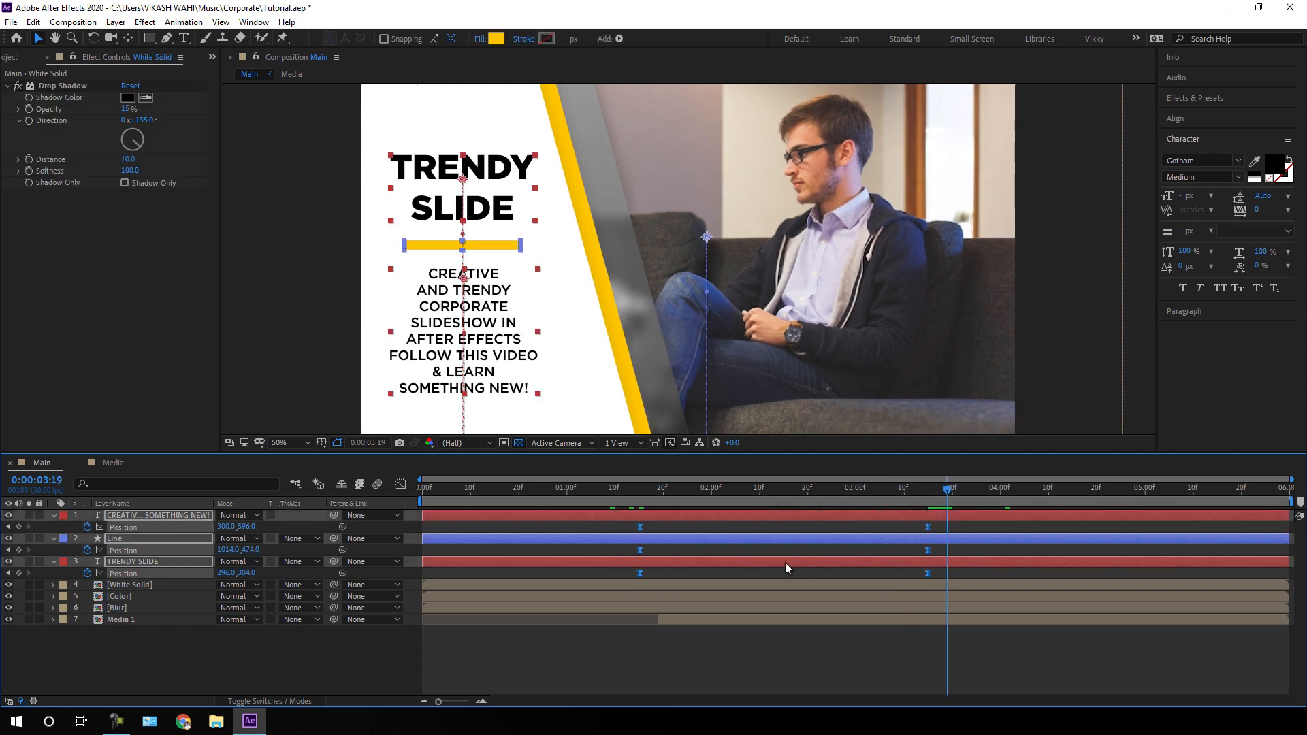
pyautogui.click(400, 484)
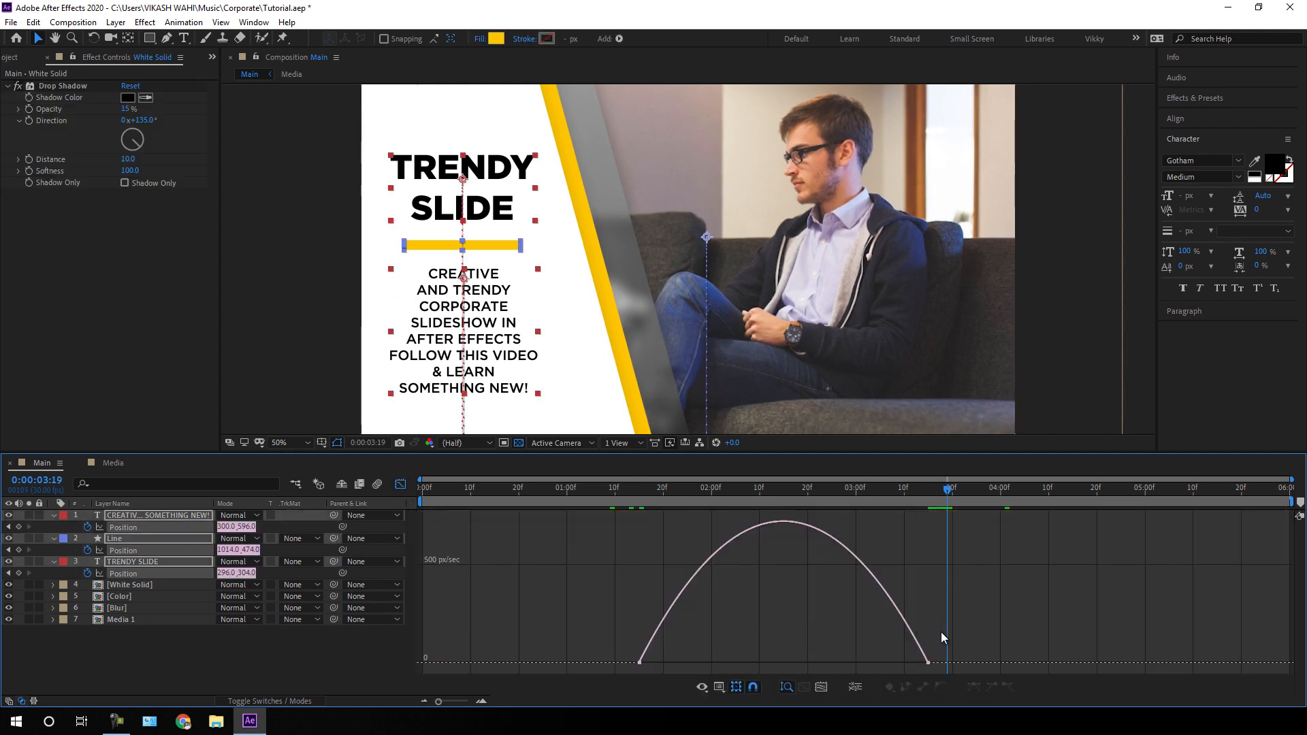
pyautogui.moveTo(936, 650); pyautogui.dragTo(784, 663)
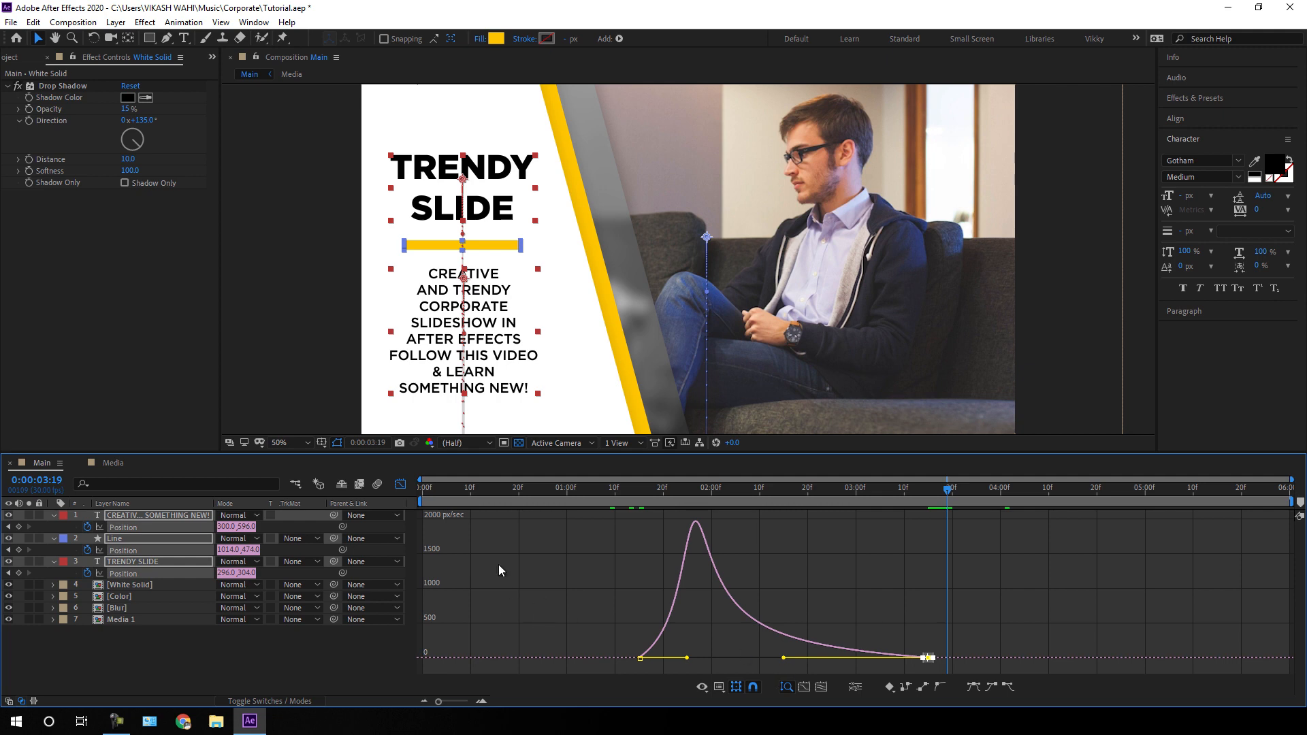
pyautogui.click(400, 483)
pyautogui.moveTo(648, 488); pyautogui.dragTo(622, 486)
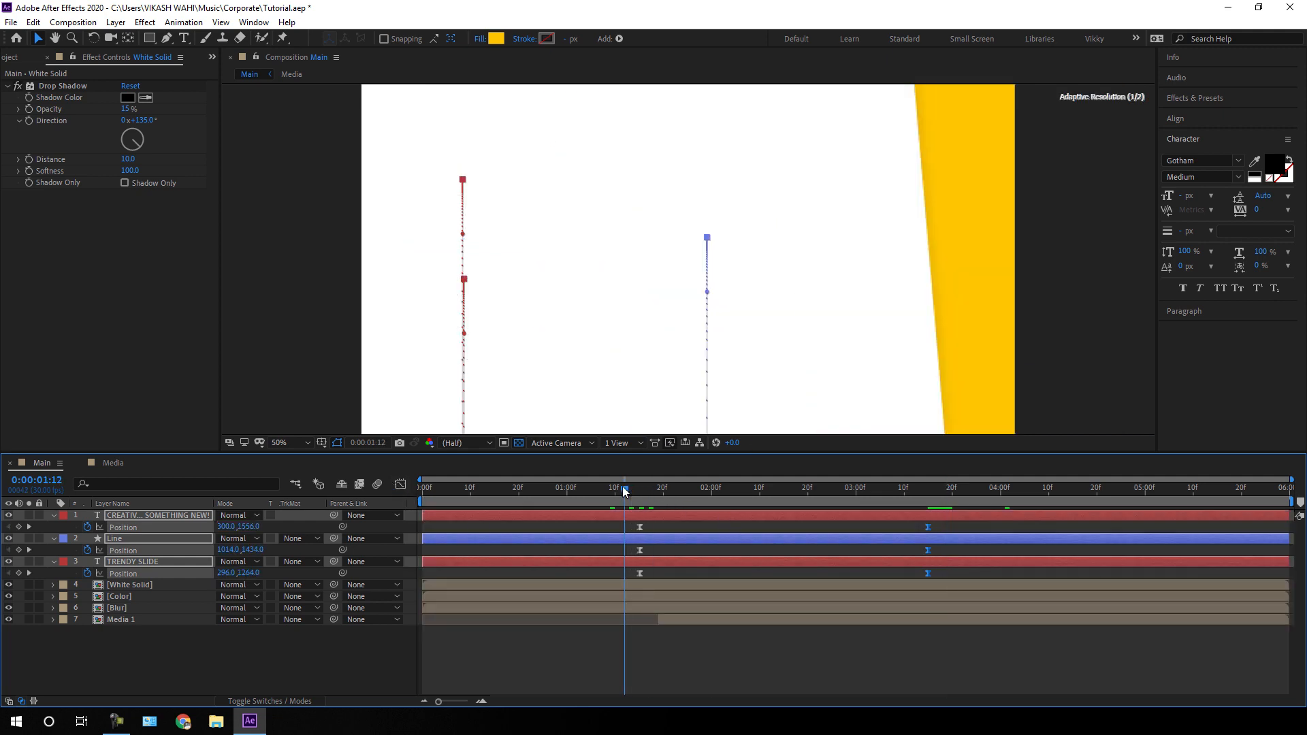
pyautogui.press('space')
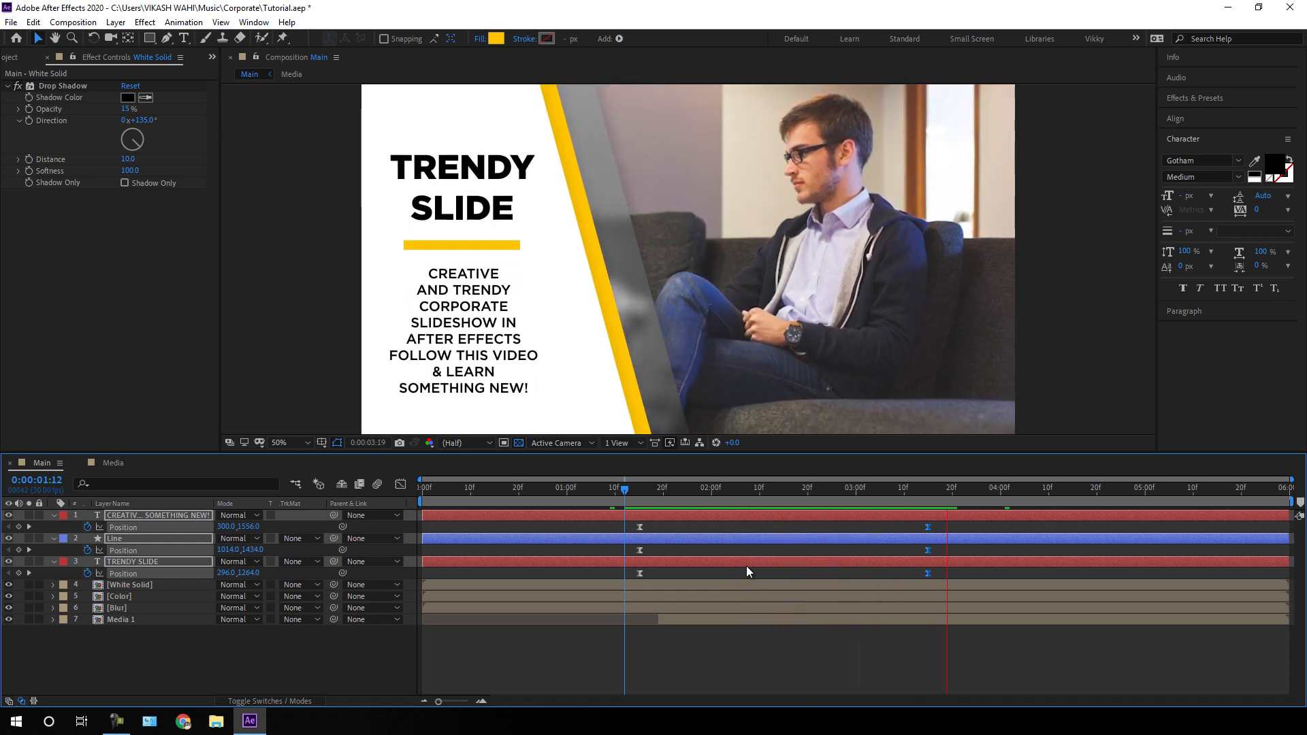
pyautogui.press('space')
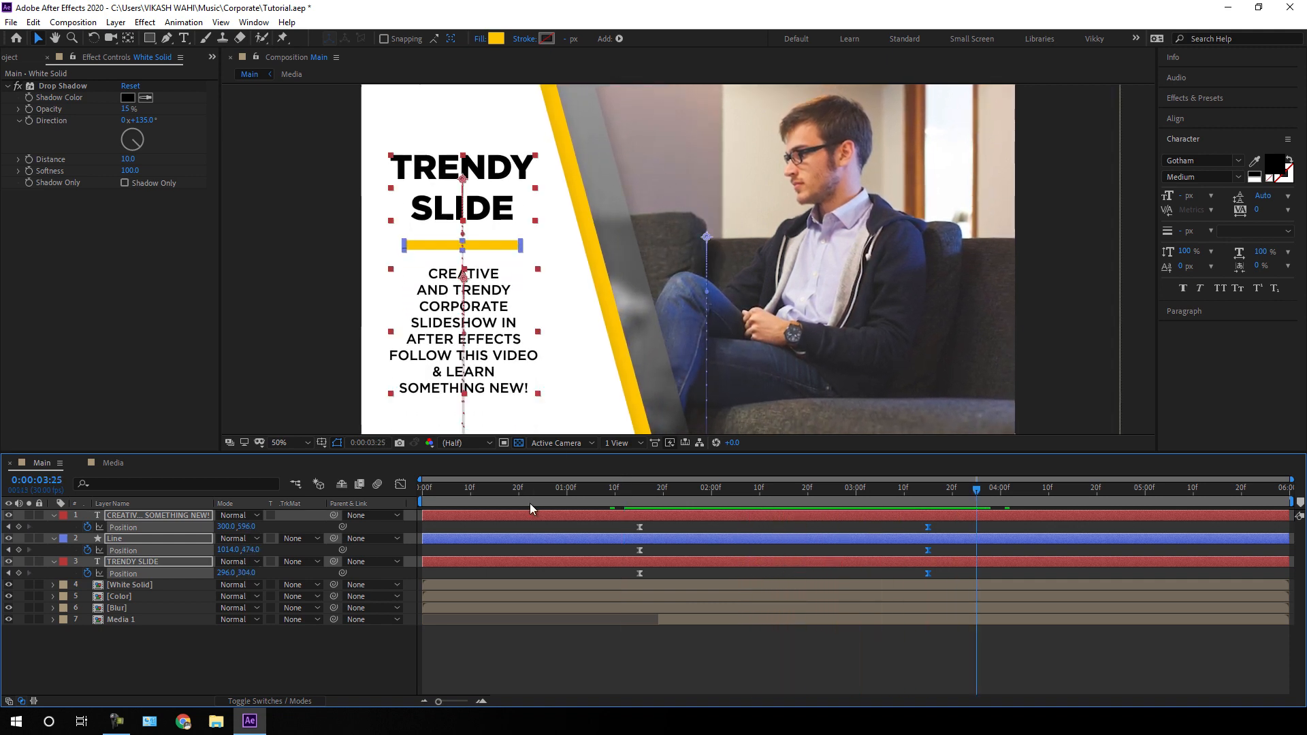
# - Stagger the slide-ups by moving Line's Position keyframes to start at 0:00:01:20 and the body text's at 0:00:01:25, and preview the result
pyautogui.click(664, 630)
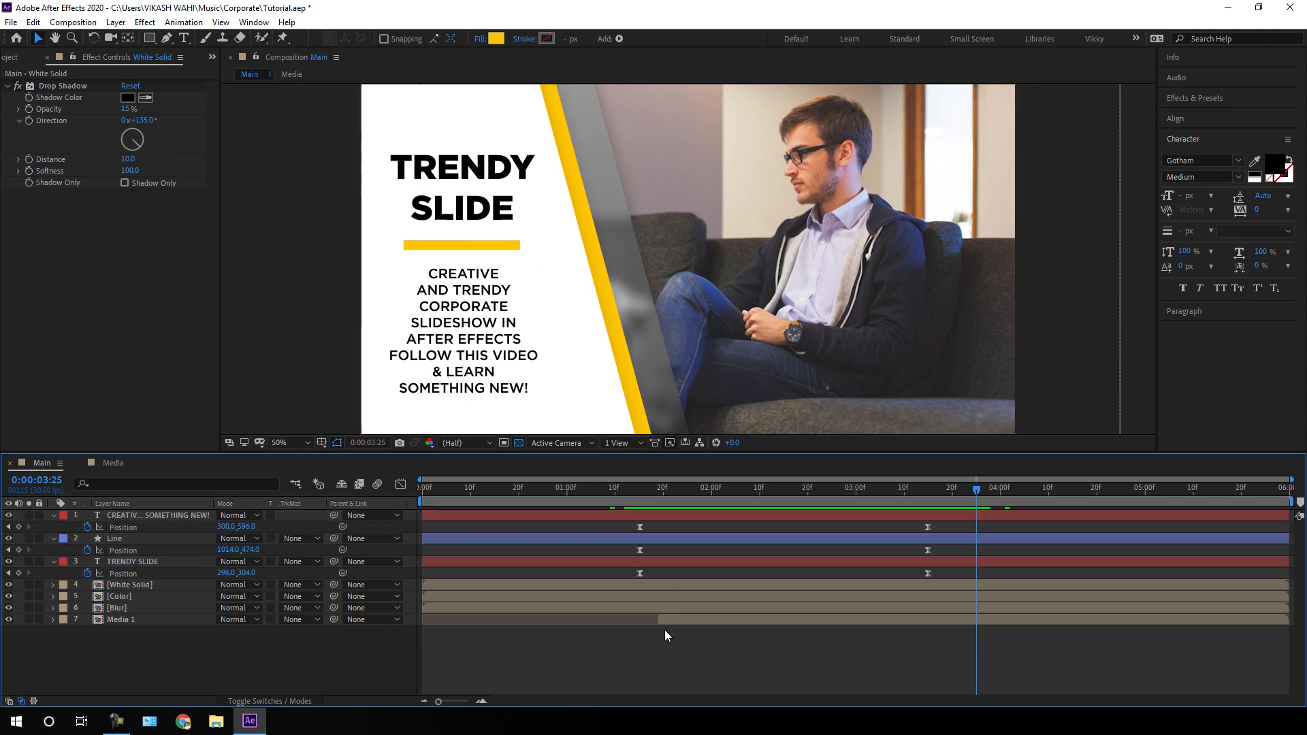
pyautogui.click(640, 487)
pyautogui.moveTo(639, 495); pyautogui.dragTo(663, 493)
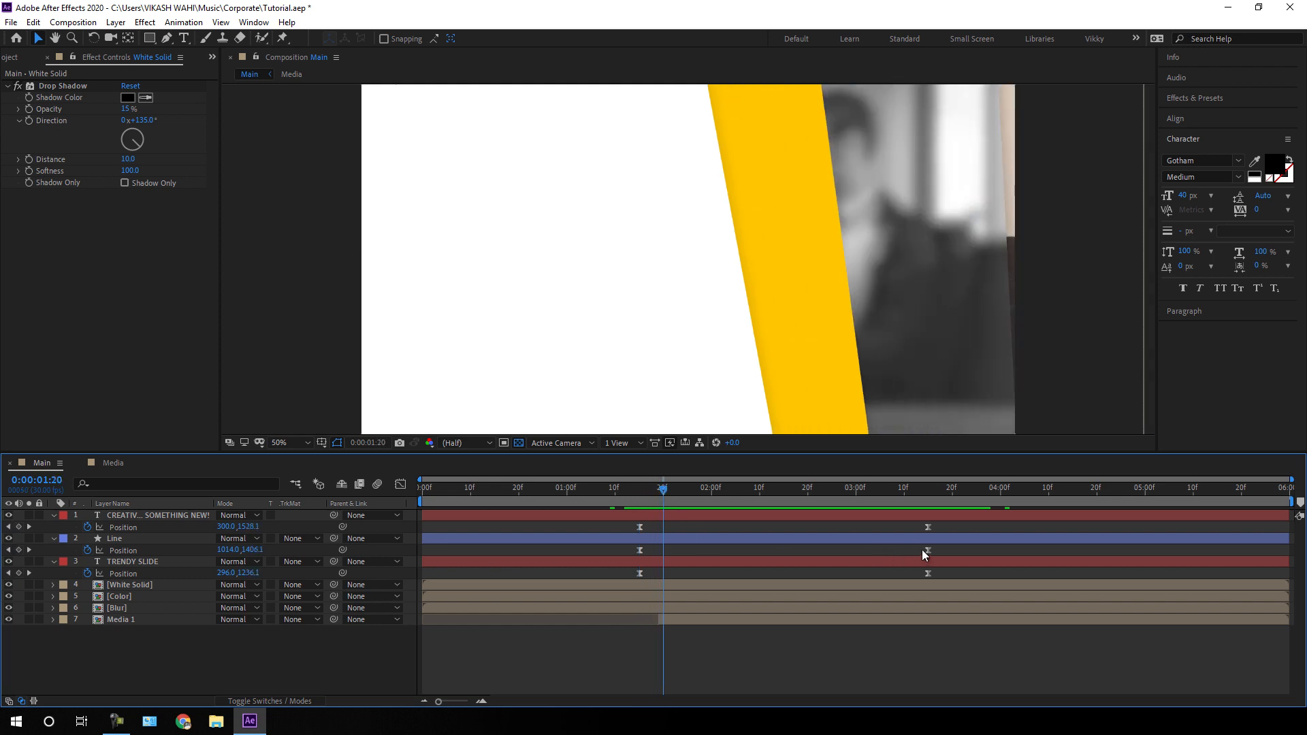
pyautogui.moveTo(937, 548); pyautogui.dragTo(664, 554)
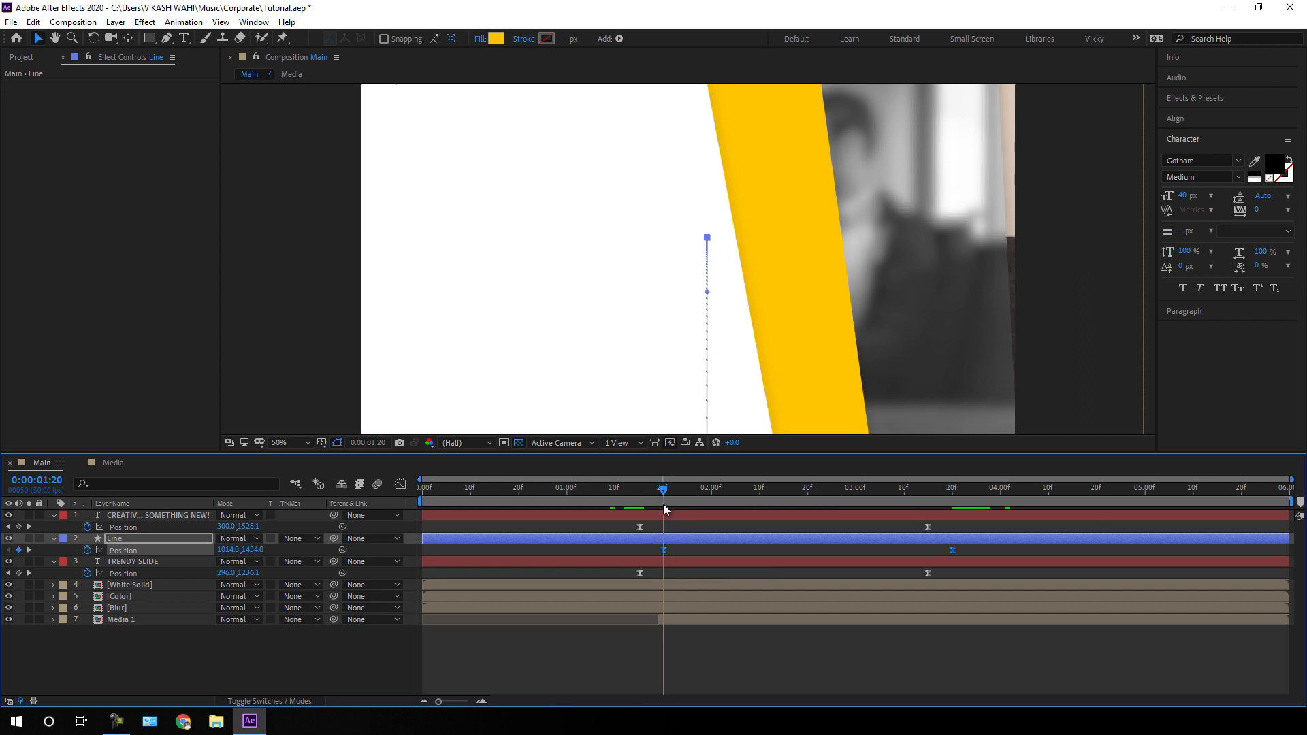
pyautogui.moveTo(672, 494); pyautogui.dragTo(688, 495)
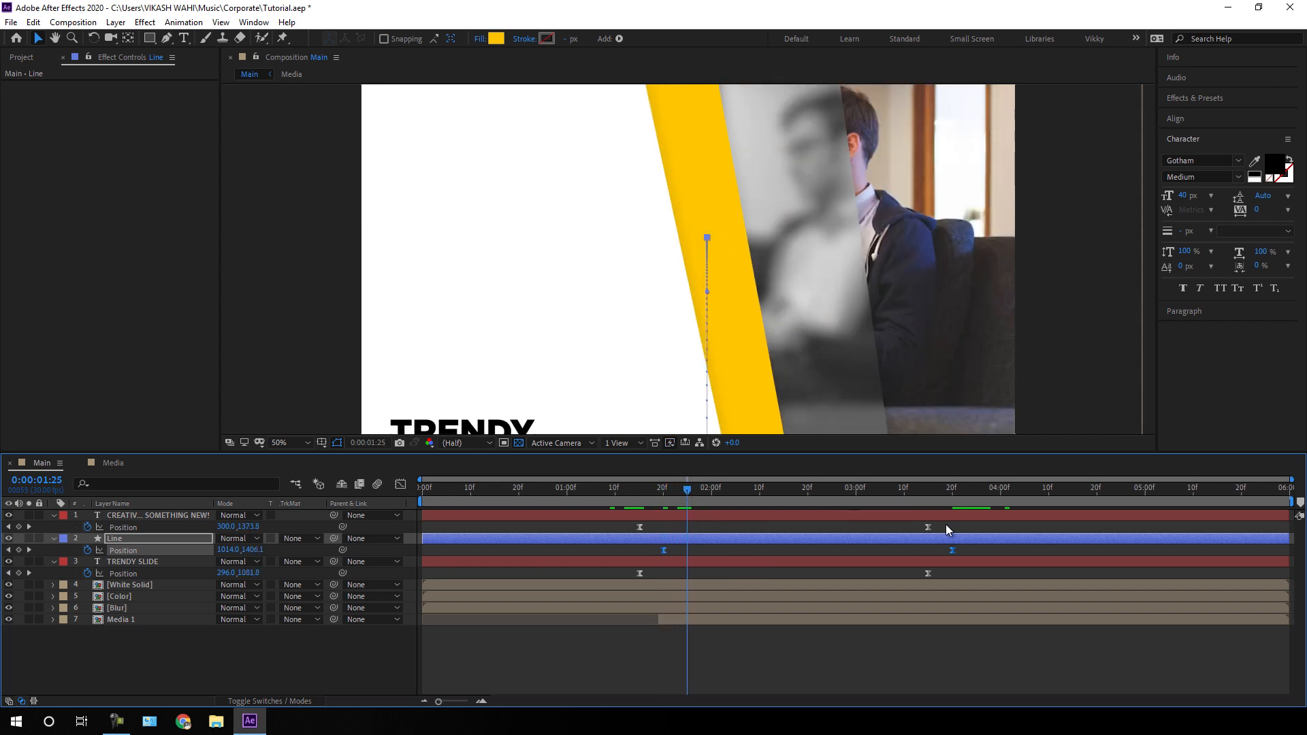
pyautogui.moveTo(946, 524); pyautogui.dragTo(615, 501)
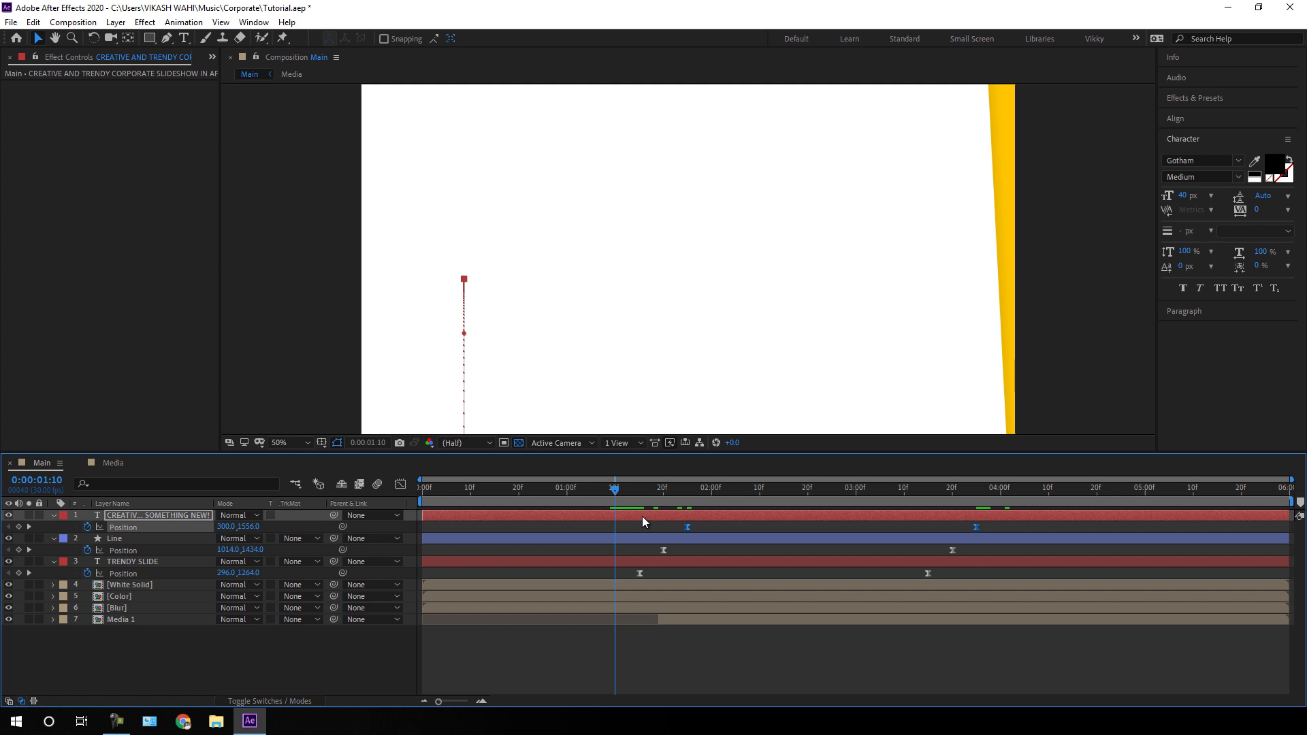
pyautogui.press('space')
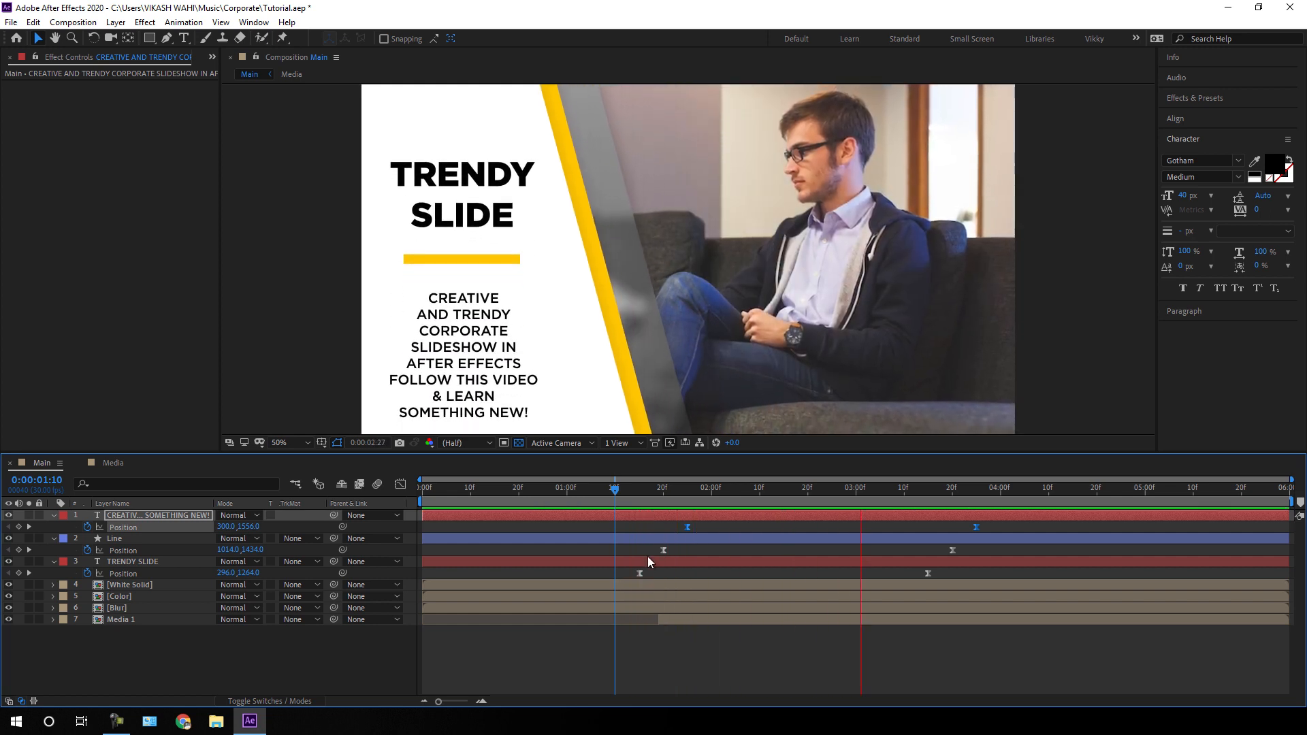
pyautogui.press('space')
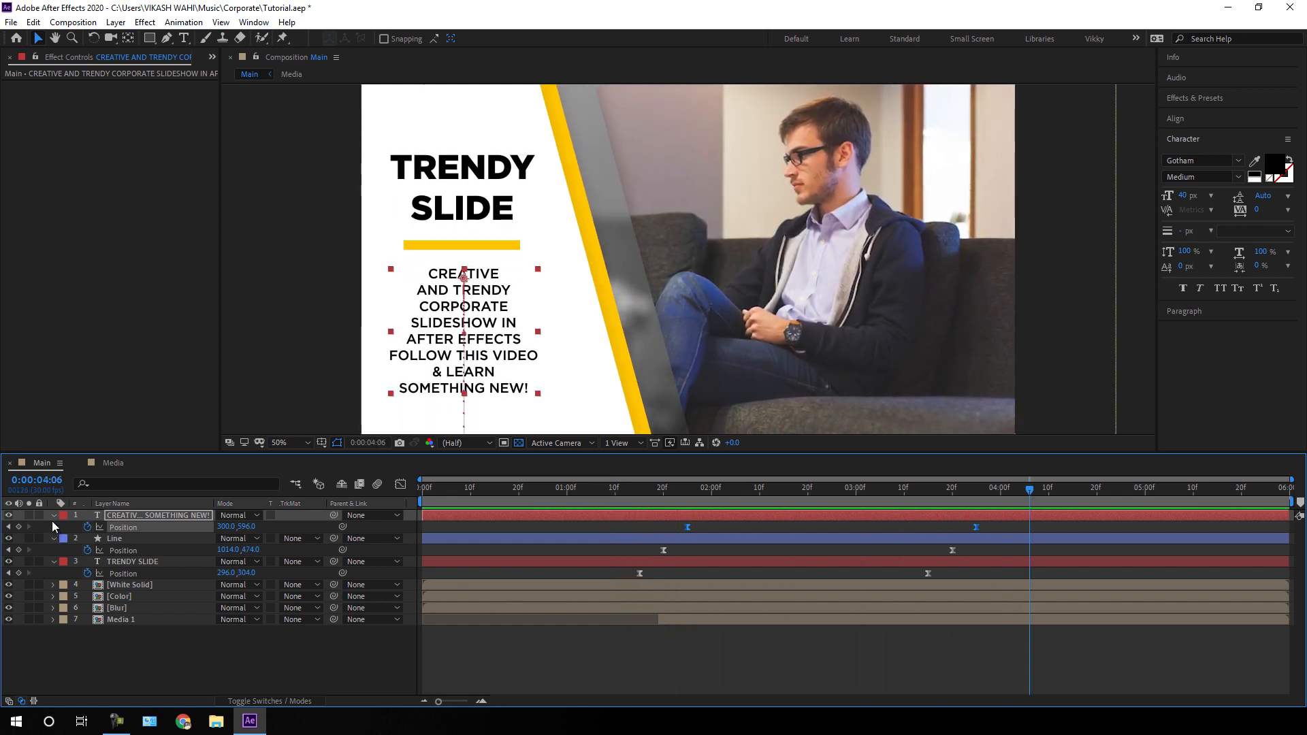
# - Collapse the properties of the body text, Line and title layers and clear the layer selection
pyautogui.click(53, 517)
pyautogui.click(53, 527)
pyautogui.click(53, 539)
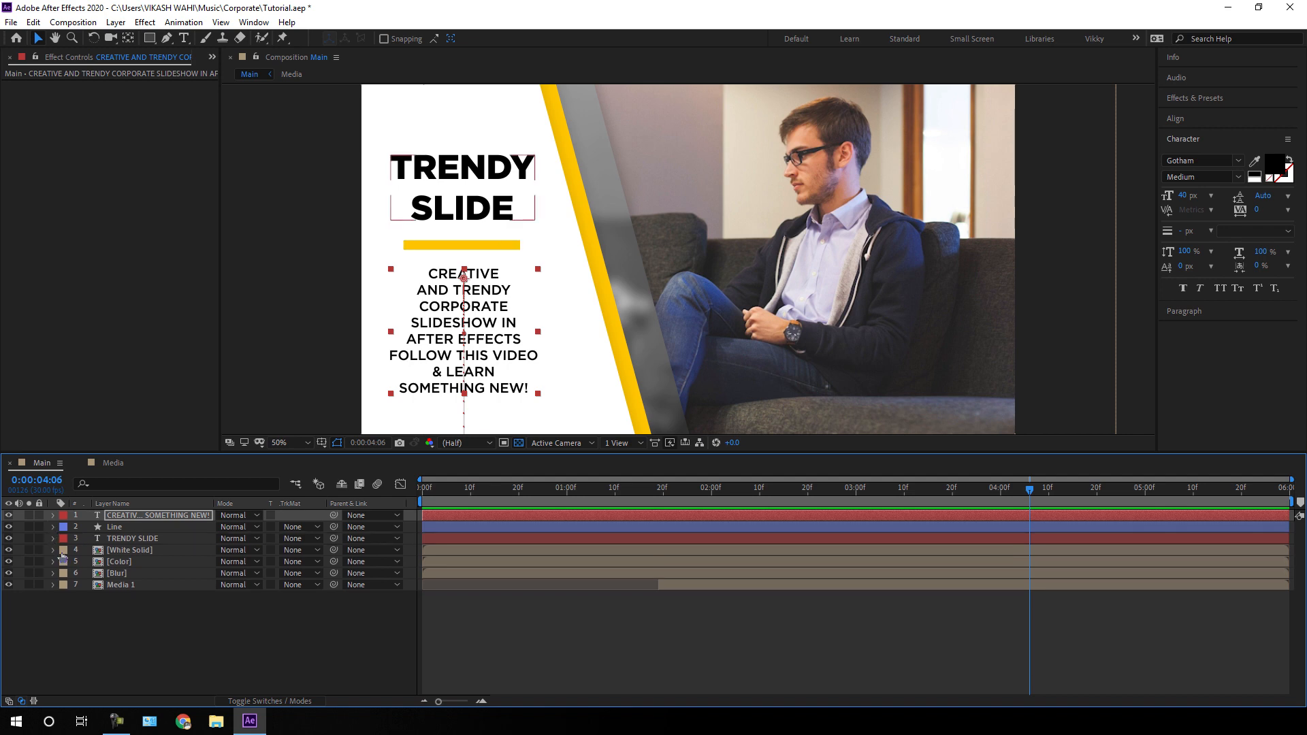
pyautogui.click(165, 624)
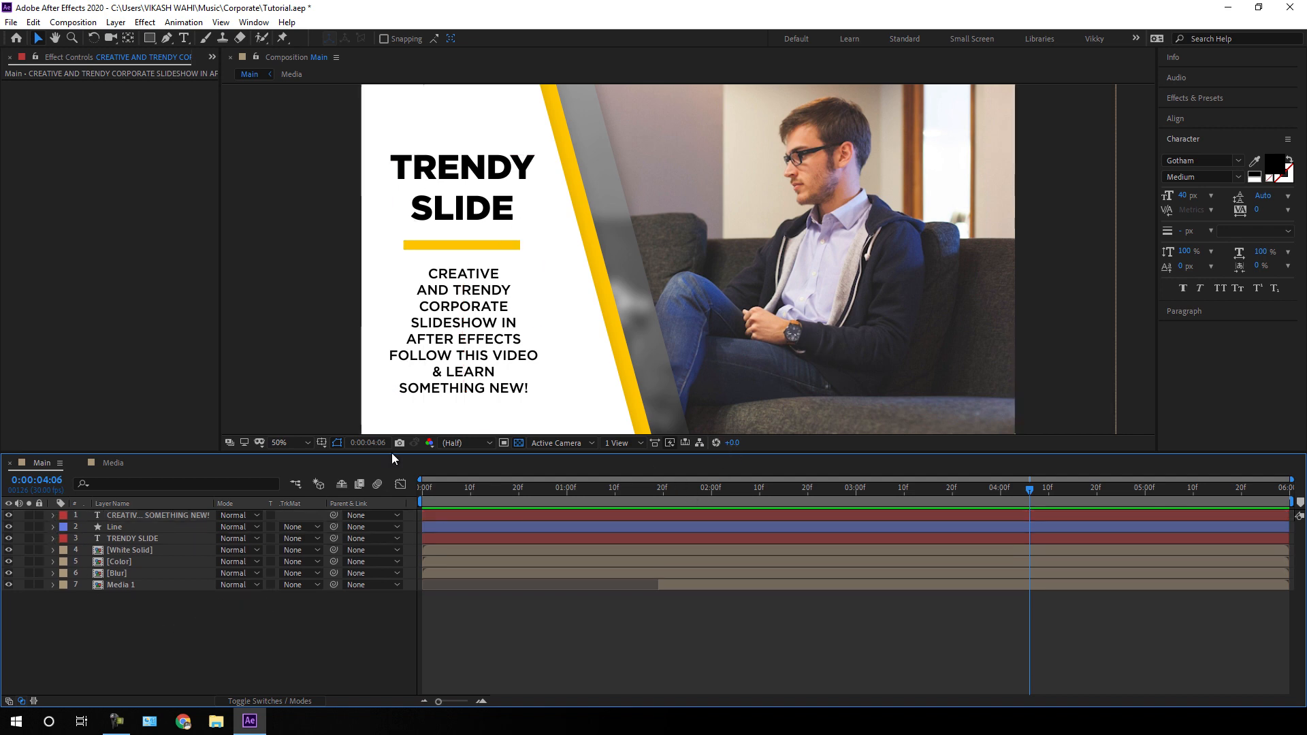
# - Add a new adjustment layer above all other layers in Main and rename it Adjustment
pyautogui.click(126, 21)
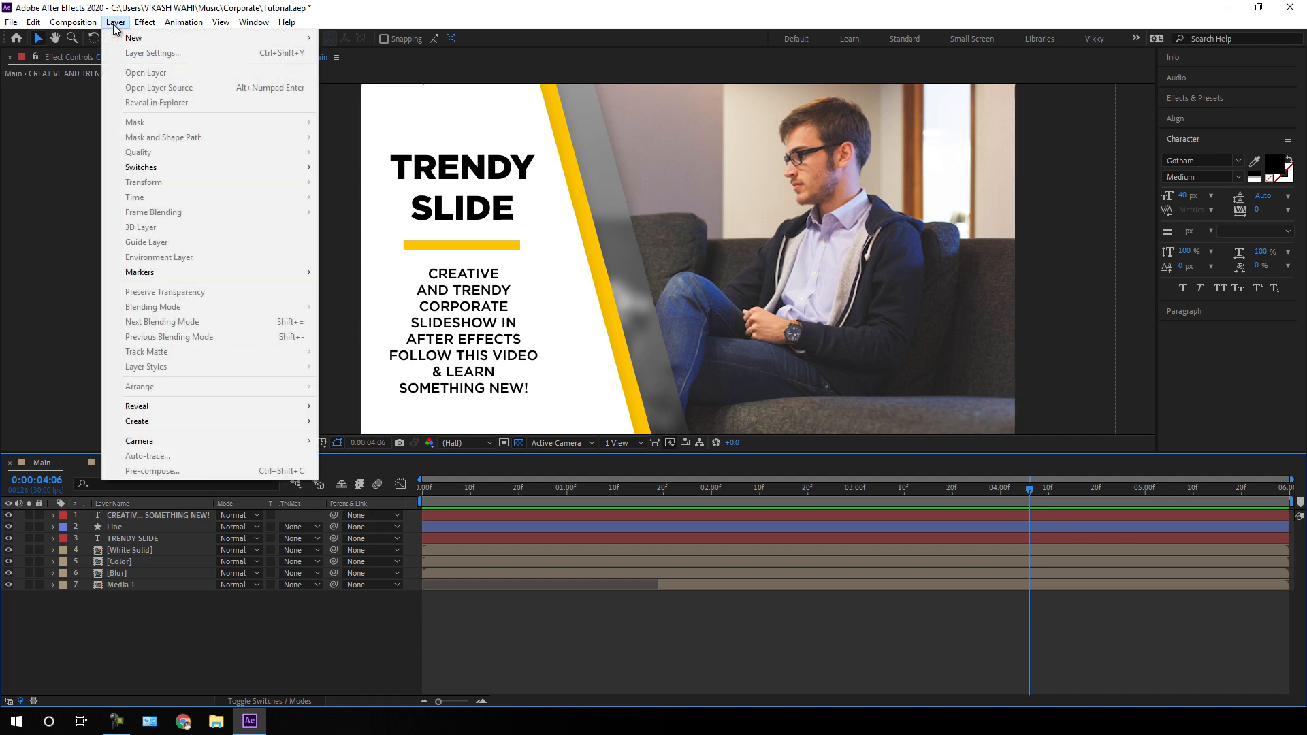
pyautogui.moveTo(162, 41)
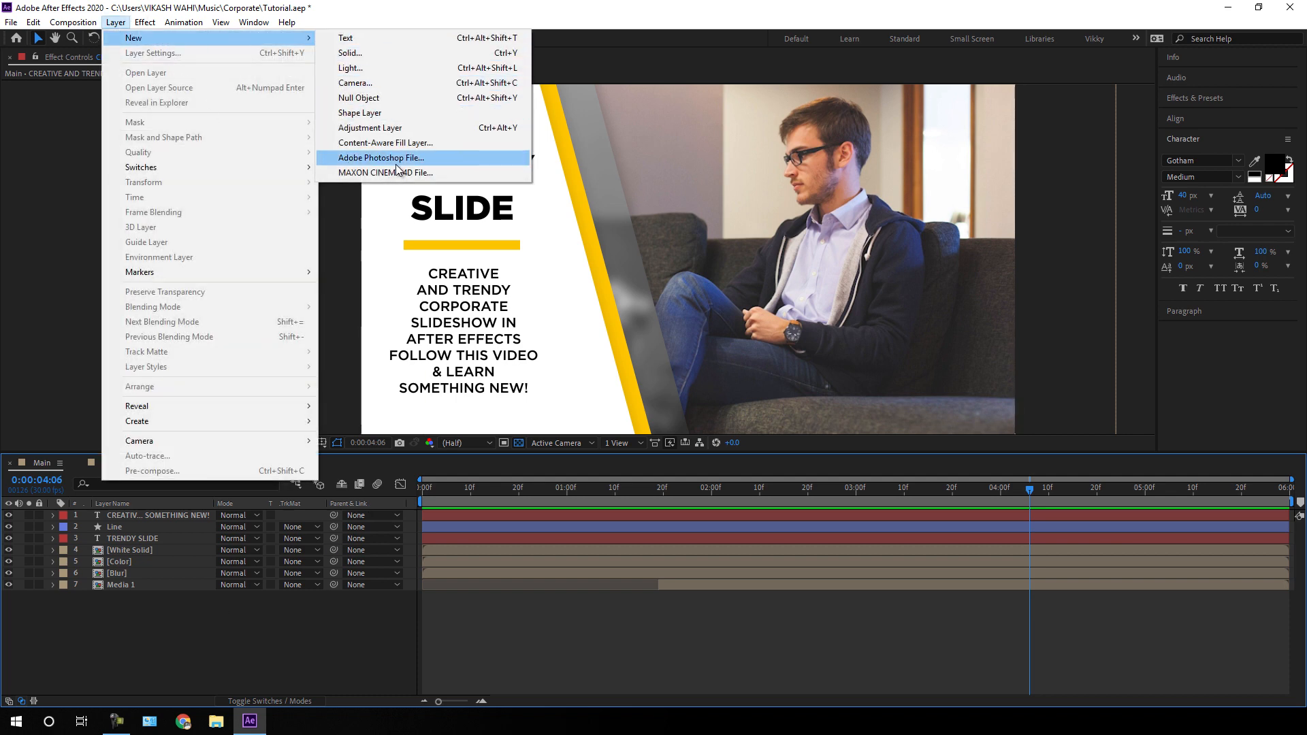
pyautogui.click(374, 127)
pyautogui.rightClick(188, 509)
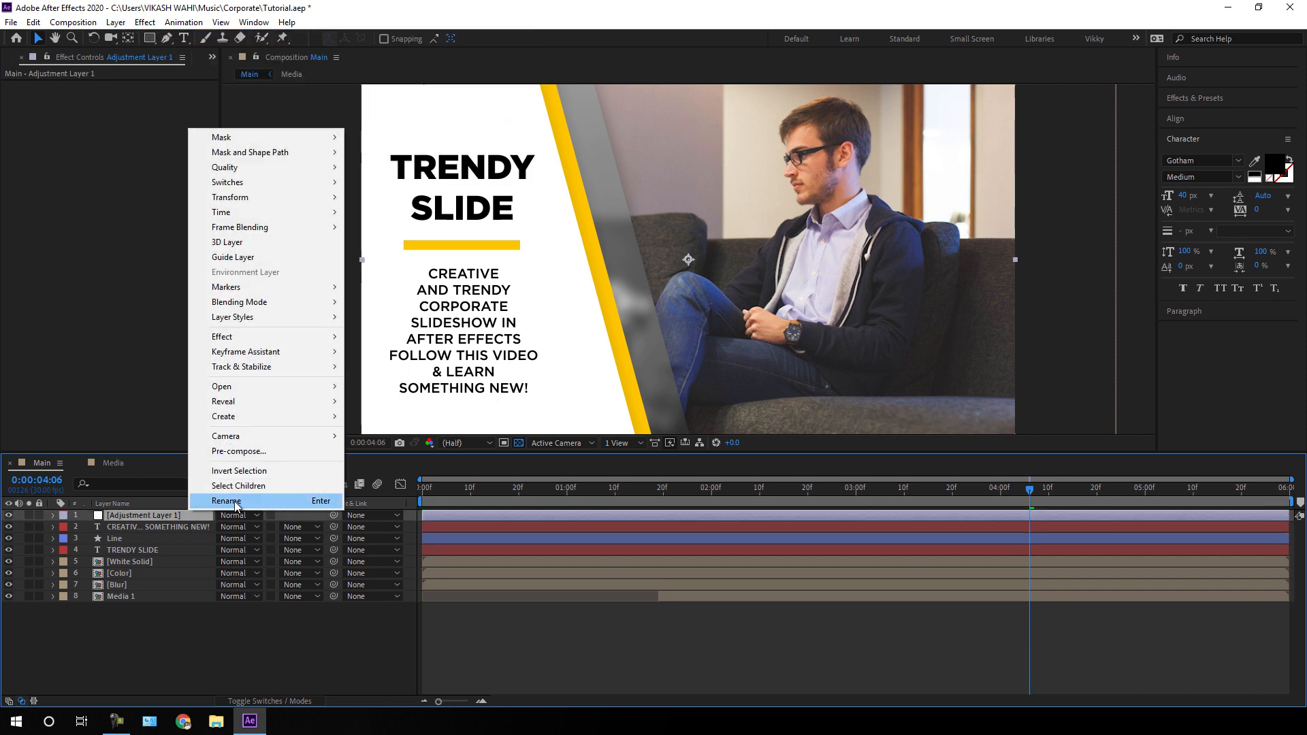
pyautogui.click(234, 502)
pyautogui.click(195, 515)
pyautogui.press('BackSpace')
pyautogui.press('Return')
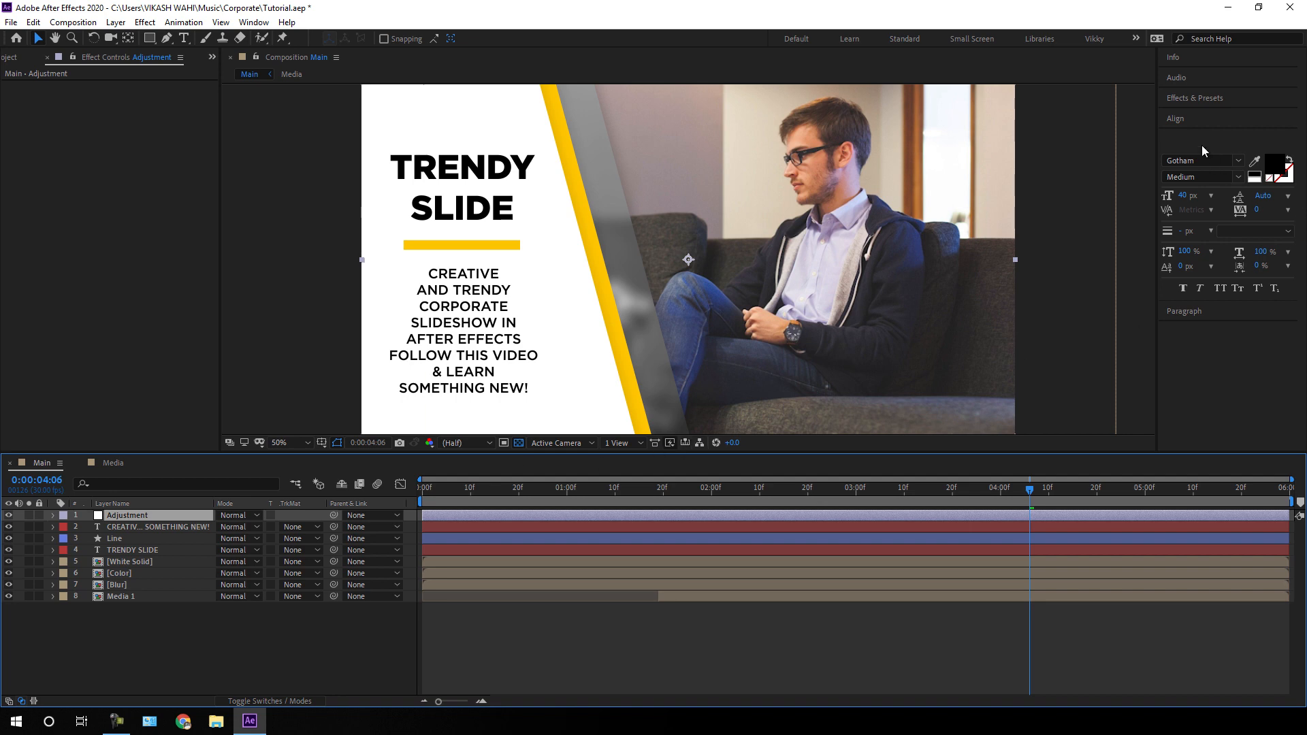
# - Find the Curves effect and apply it to the Adjustment layer
pyautogui.click(1190, 100)
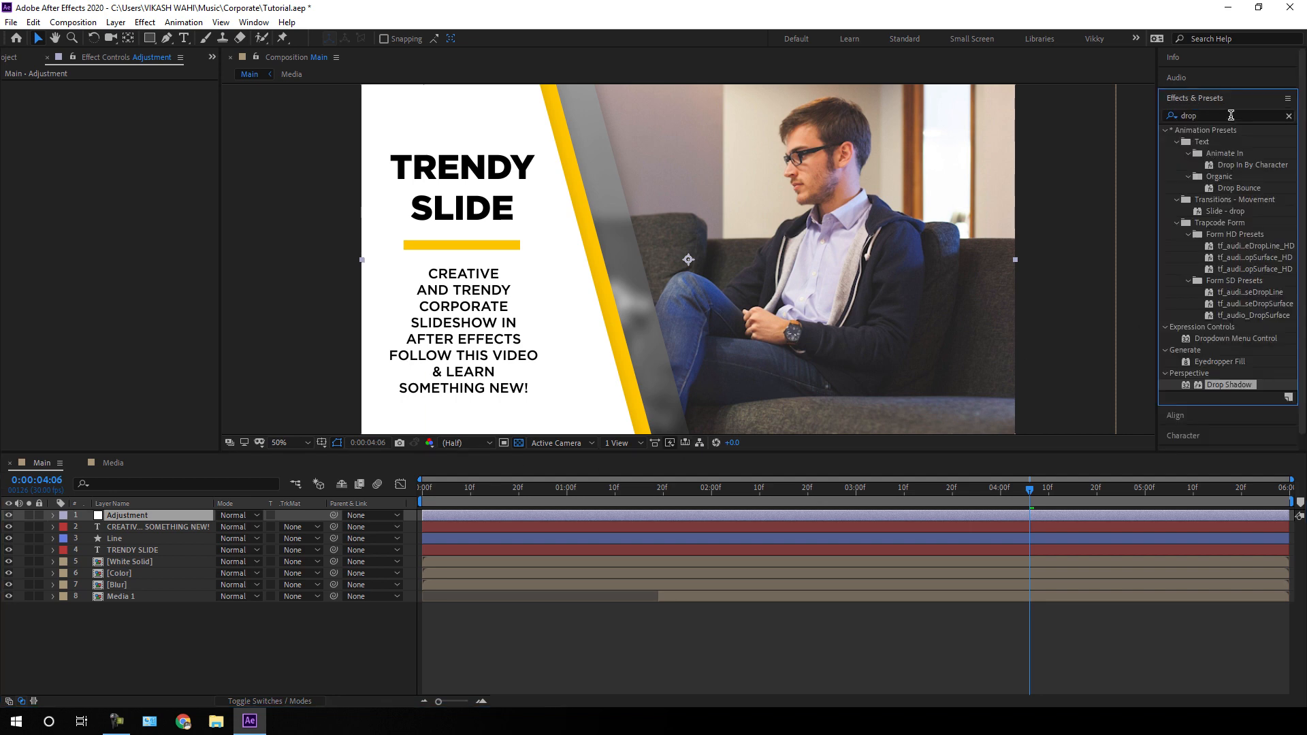
pyautogui.click(1289, 117)
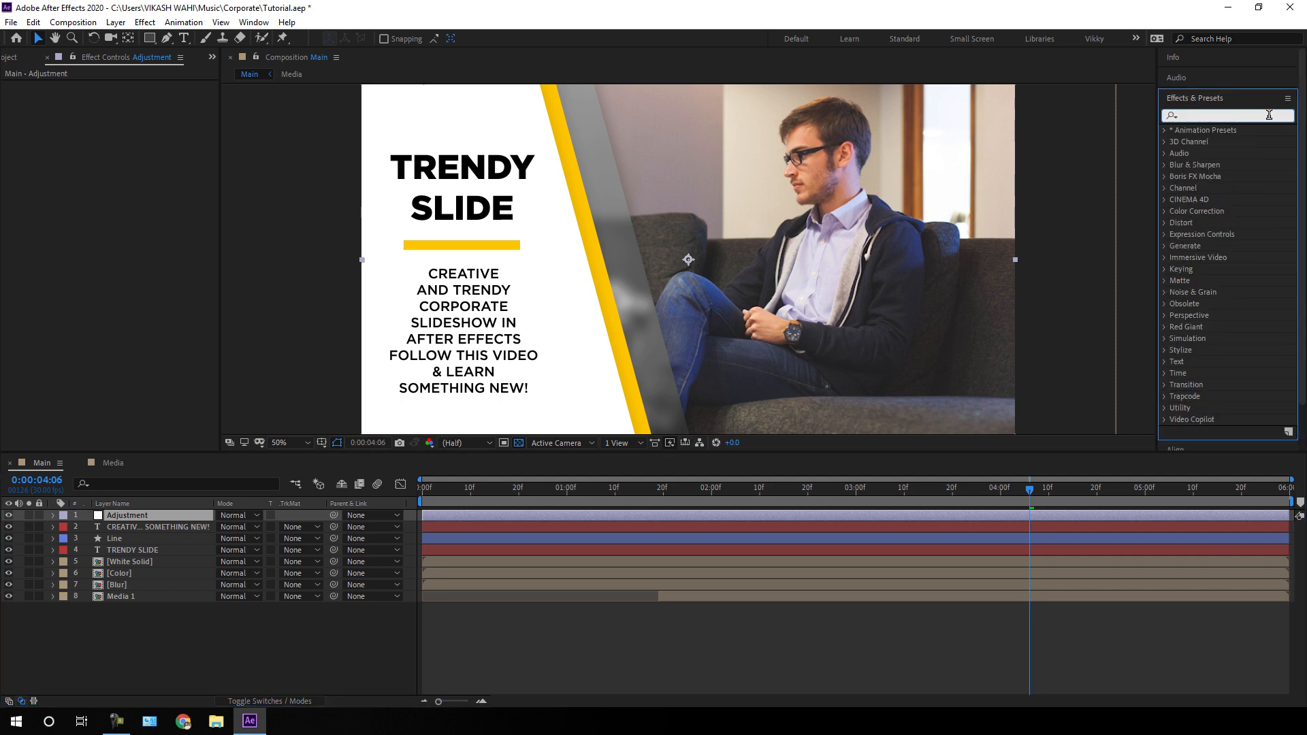
pyautogui.write('curv')
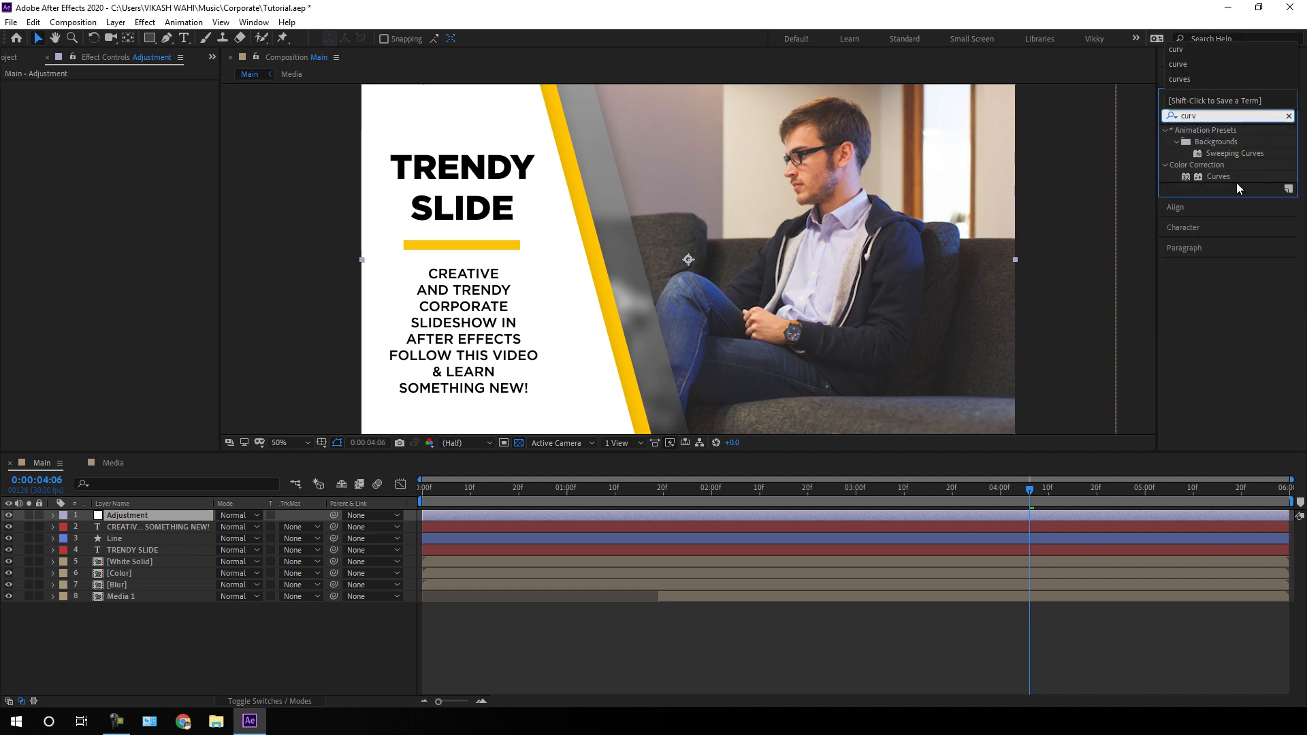
pyautogui.moveTo(1219, 179); pyautogui.dragTo(185, 516)
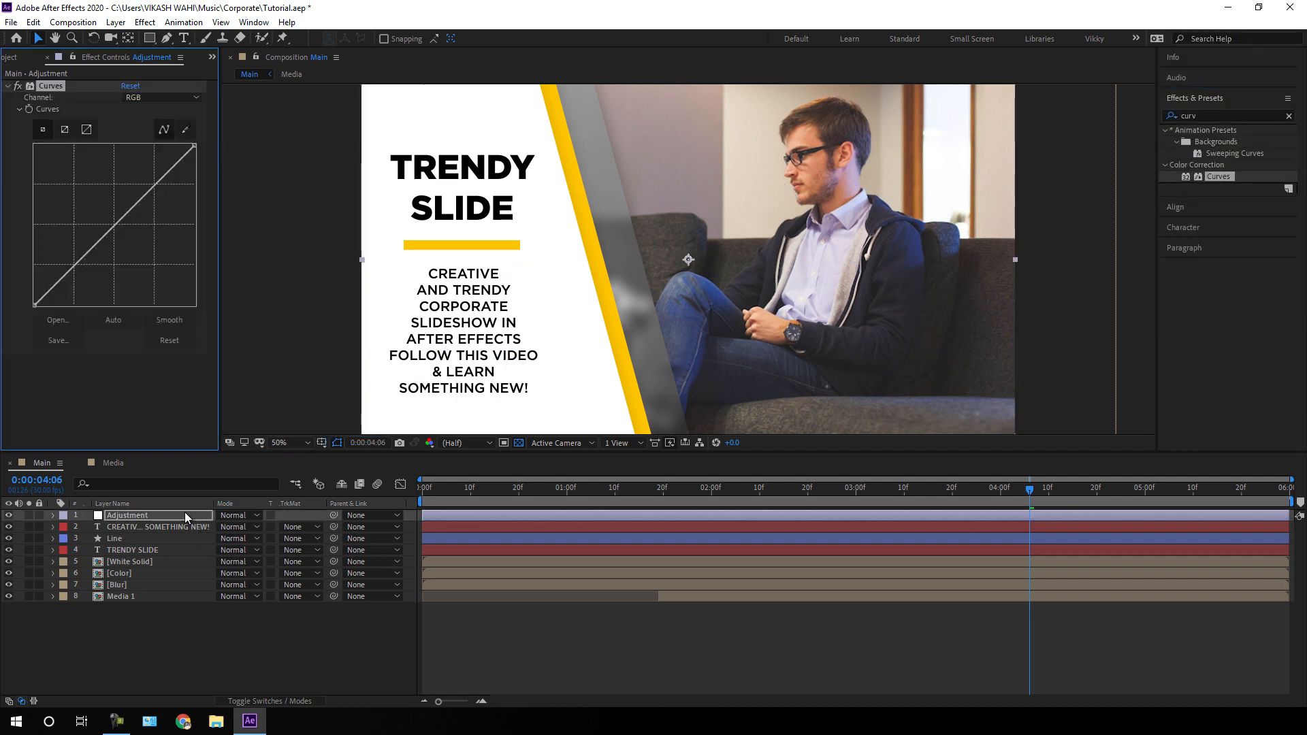
# - Raise the midtones of the Blue channel curve on the Adjustment layer and check the colour tint at 0:00:02:24
pyautogui.click(157, 97)
pyautogui.click(153, 157)
pyautogui.moveTo(112, 228); pyautogui.dragTo(102, 221)
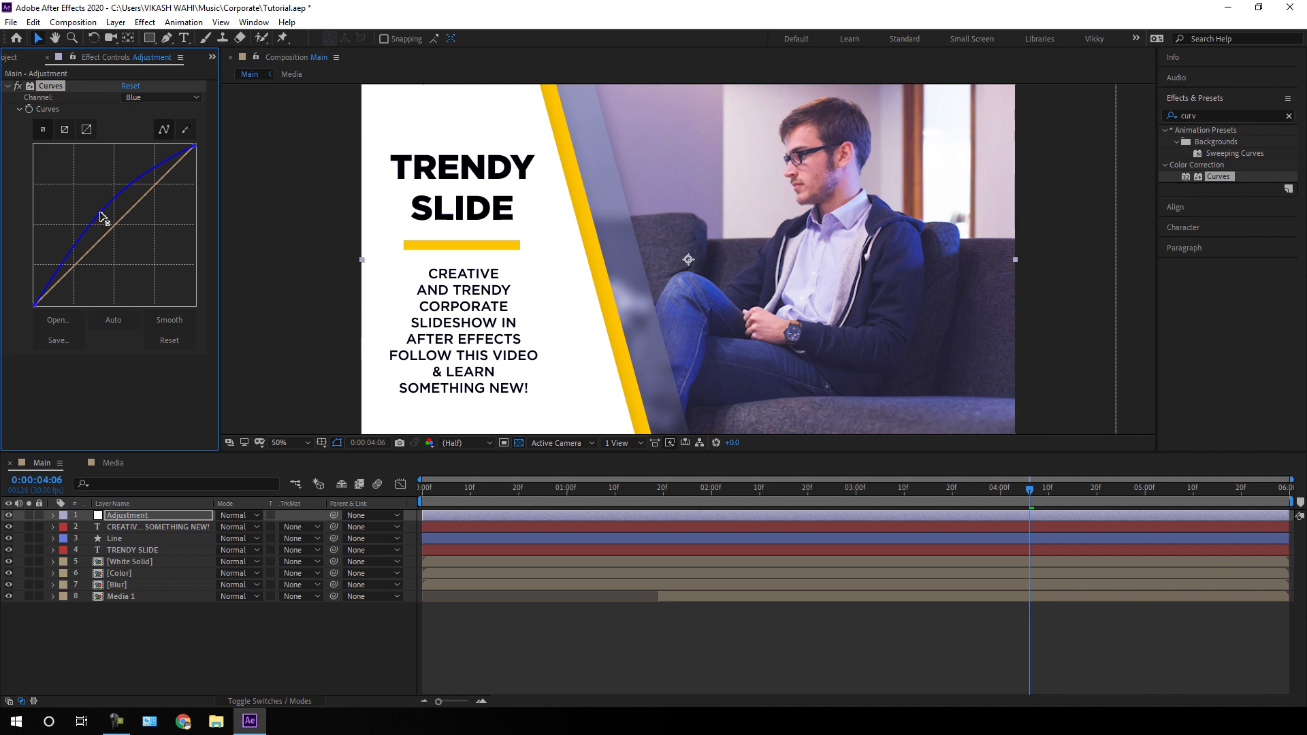
pyautogui.moveTo(786, 502); pyautogui.dragTo(826, 467)
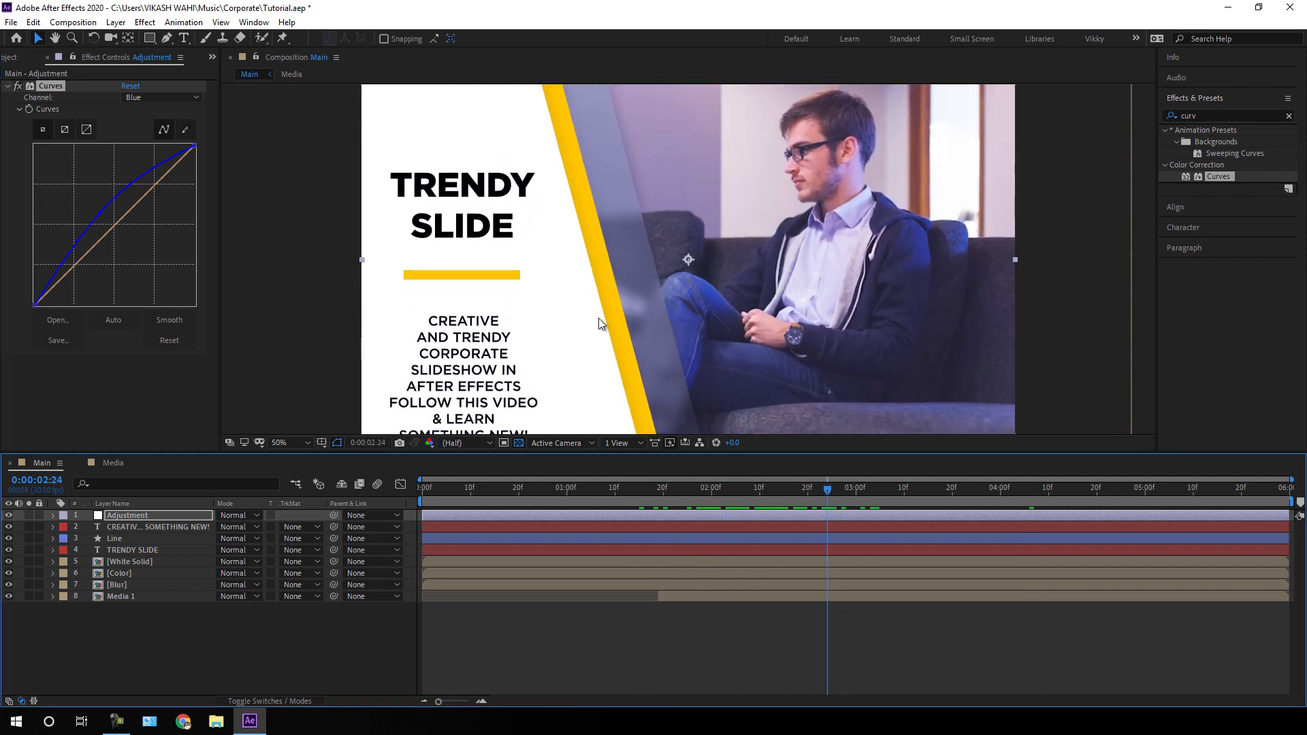
# - Apply the Fill effect to the Color layer and place it above Drop Shadow in the effect order
pyautogui.click(134, 576)
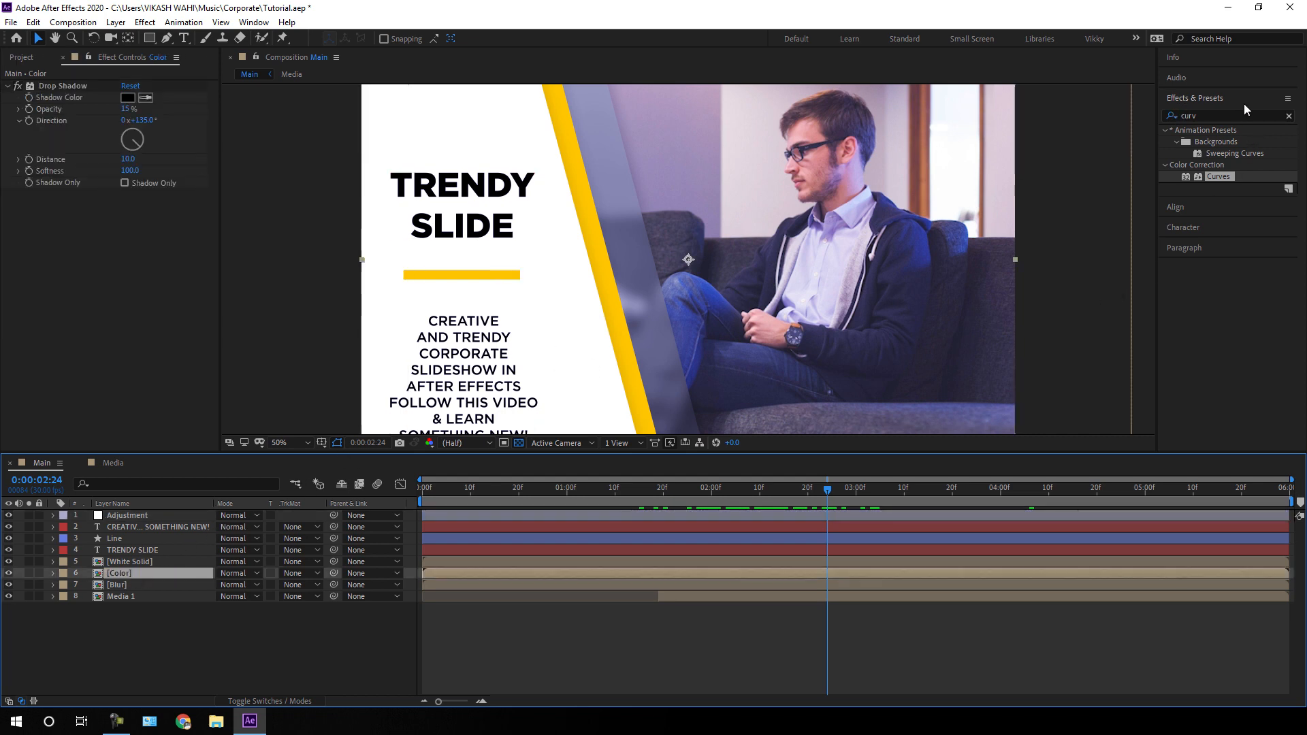
pyautogui.click(1289, 116)
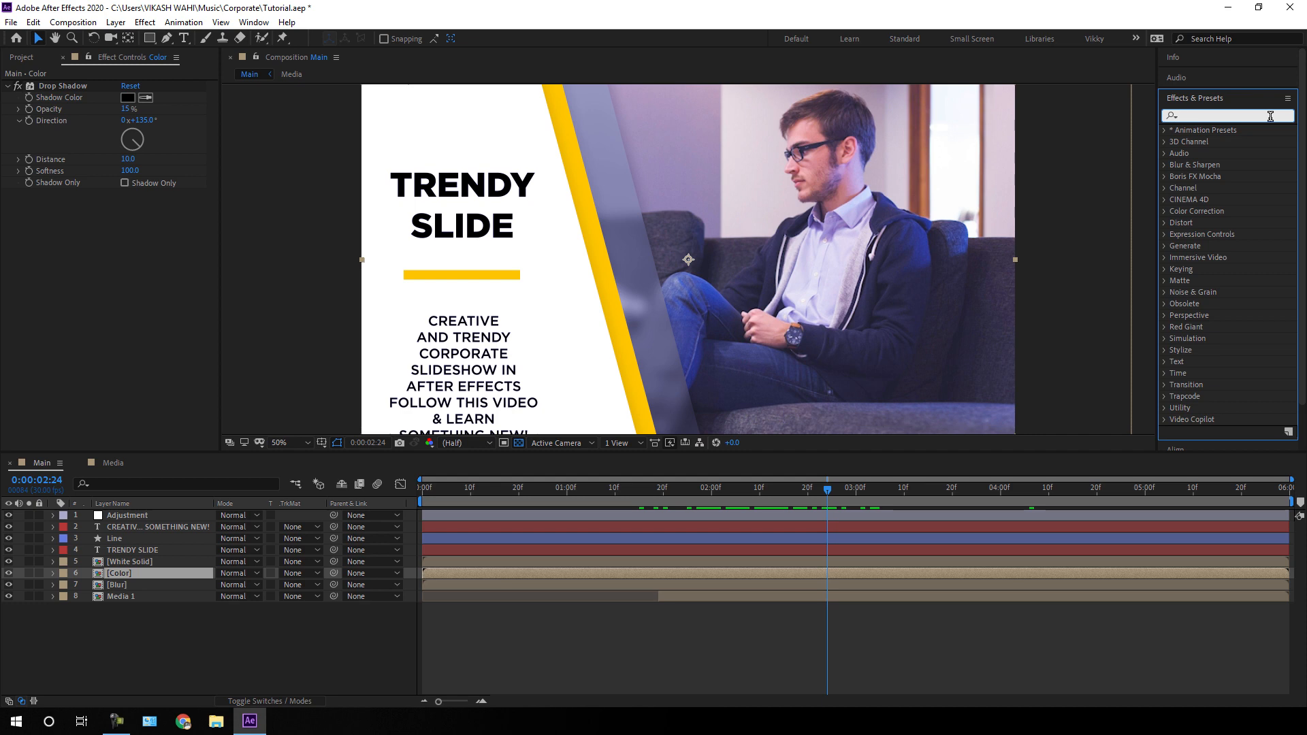
pyautogui.write('fill')
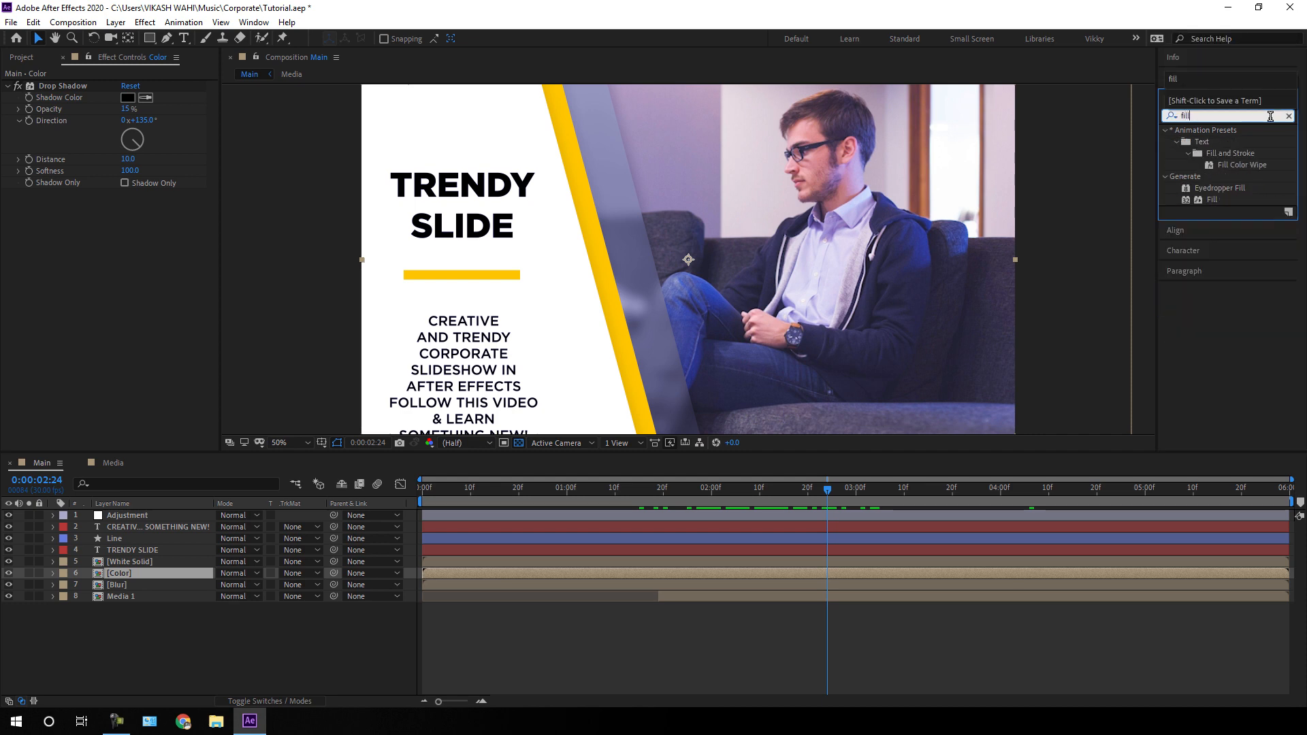
pyautogui.click(1218, 200)
pyautogui.moveTo(1216, 200); pyautogui.dragTo(137, 576)
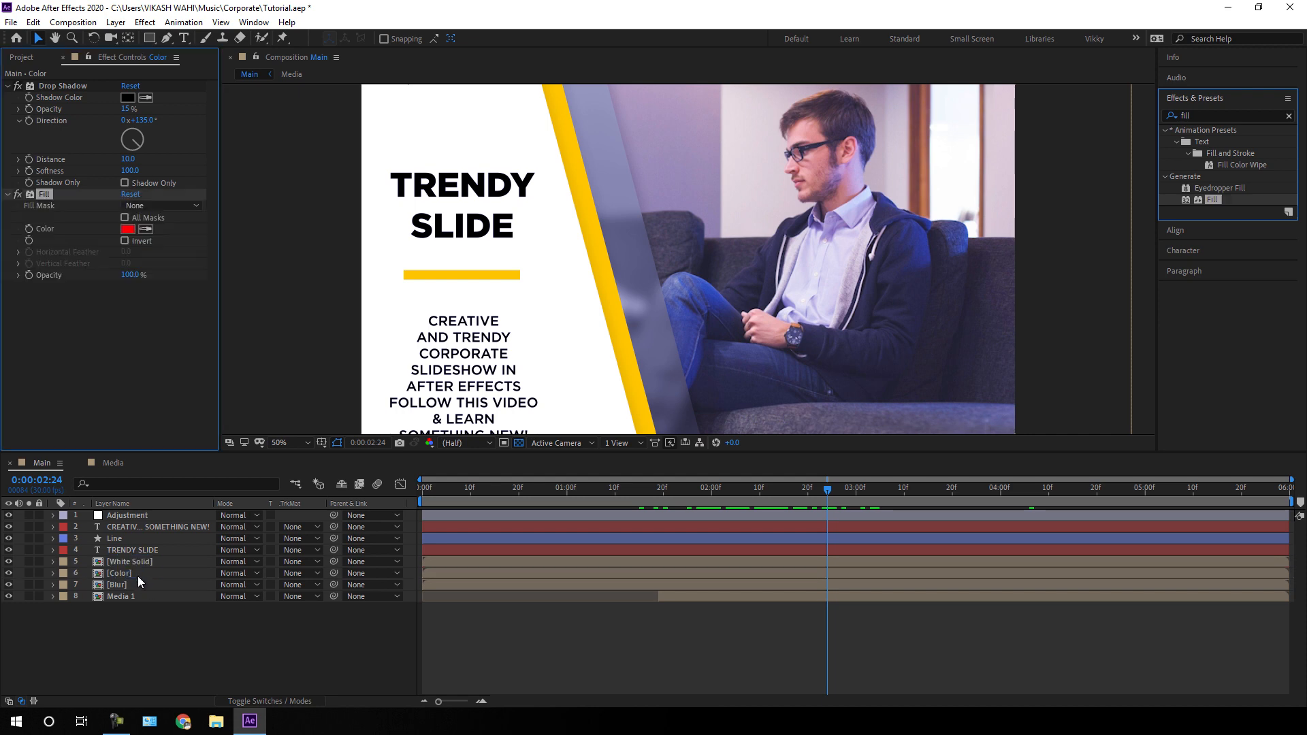
pyautogui.moveTo(47, 198); pyautogui.dragTo(51, 82)
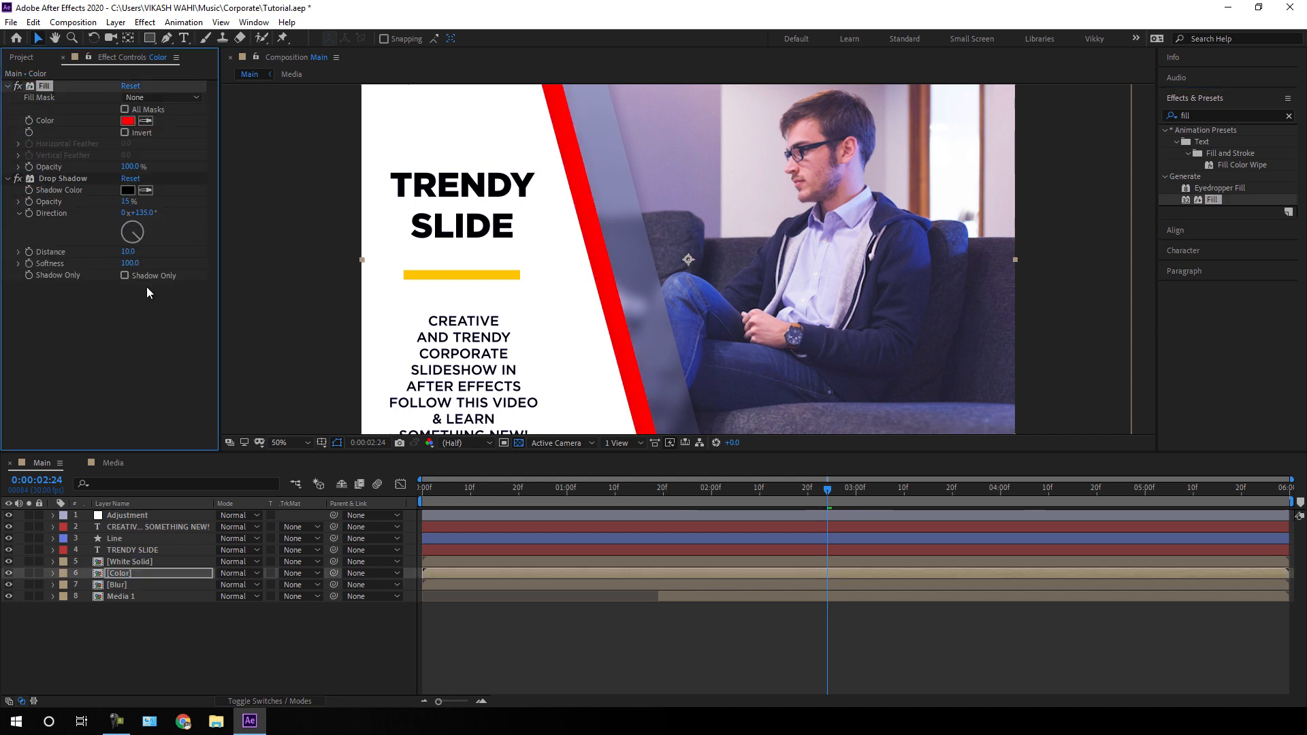
# - Set the Fill colour of the Color layer to yellow FFDE00
pyautogui.click(128, 122)
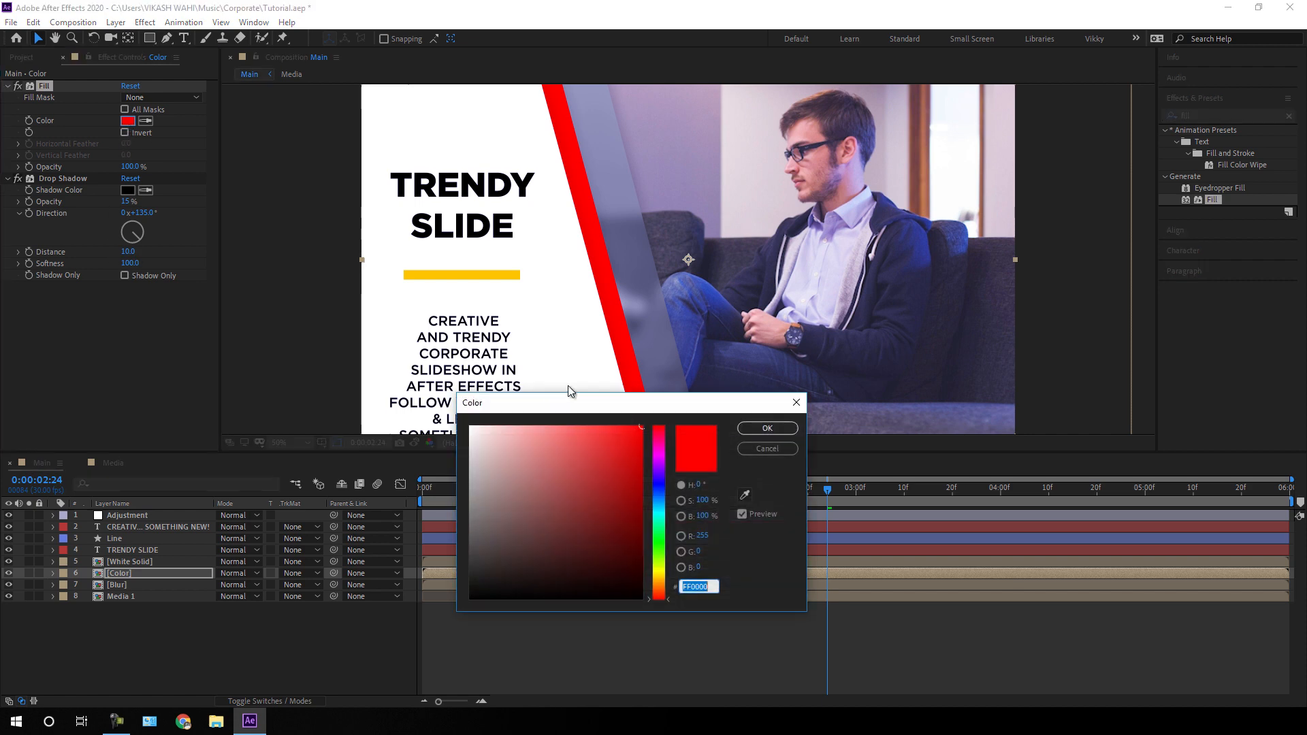
pyautogui.moveTo(660, 508); pyautogui.dragTo(668, 570)
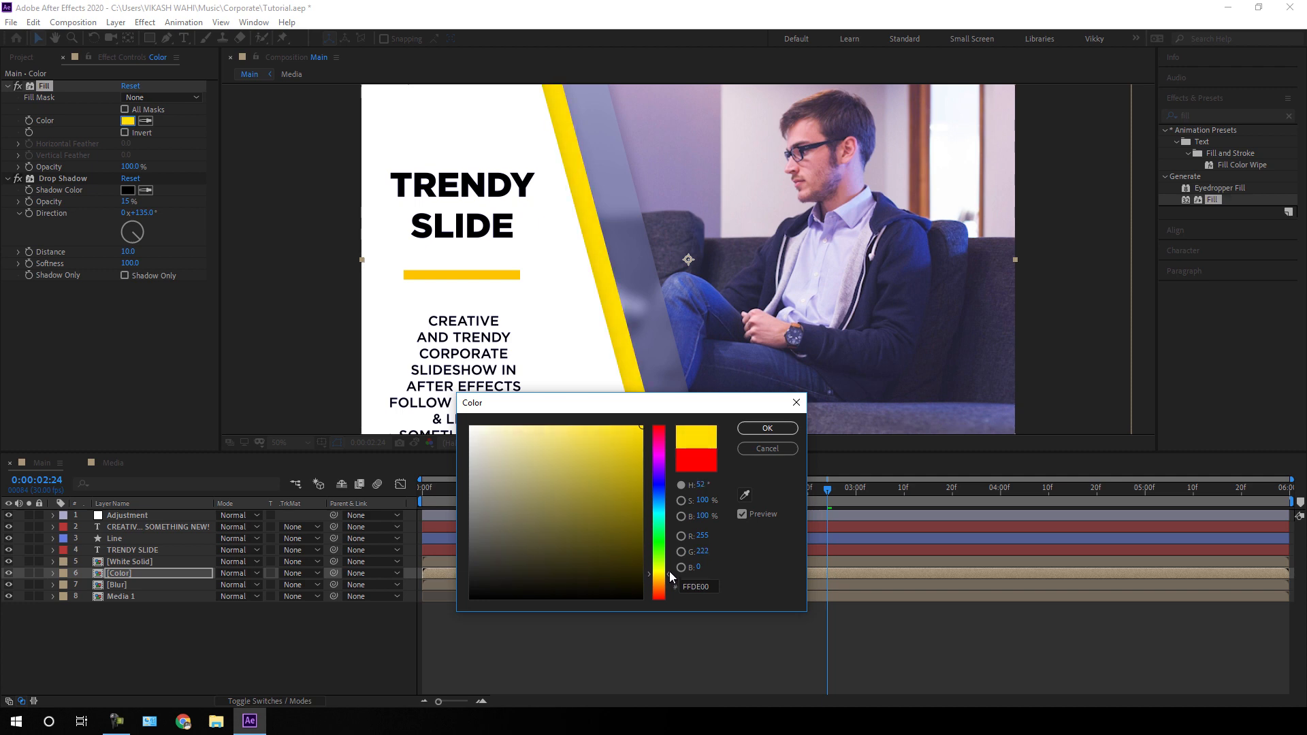
pyautogui.click(749, 428)
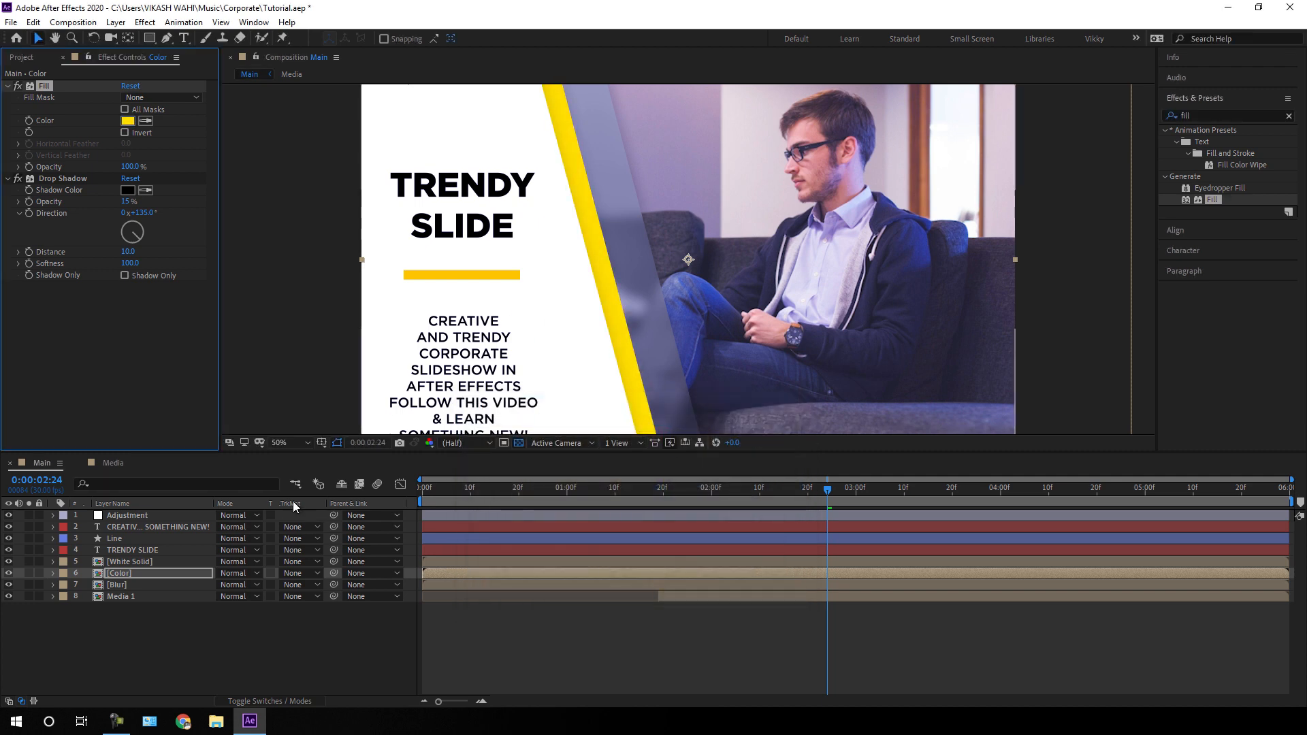
# - Apply the Fill effect to the Line layer
pyautogui.click(132, 539)
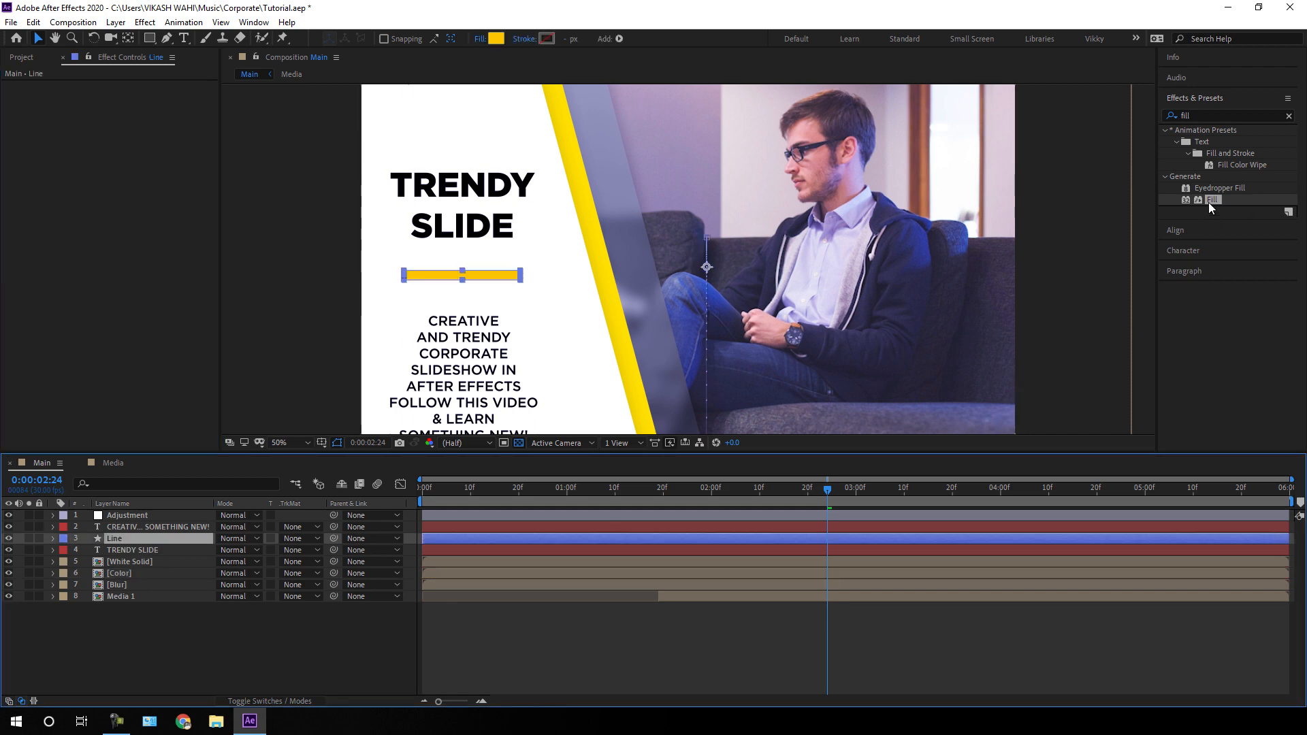
pyautogui.moveTo(1213, 202); pyautogui.dragTo(95, 269)
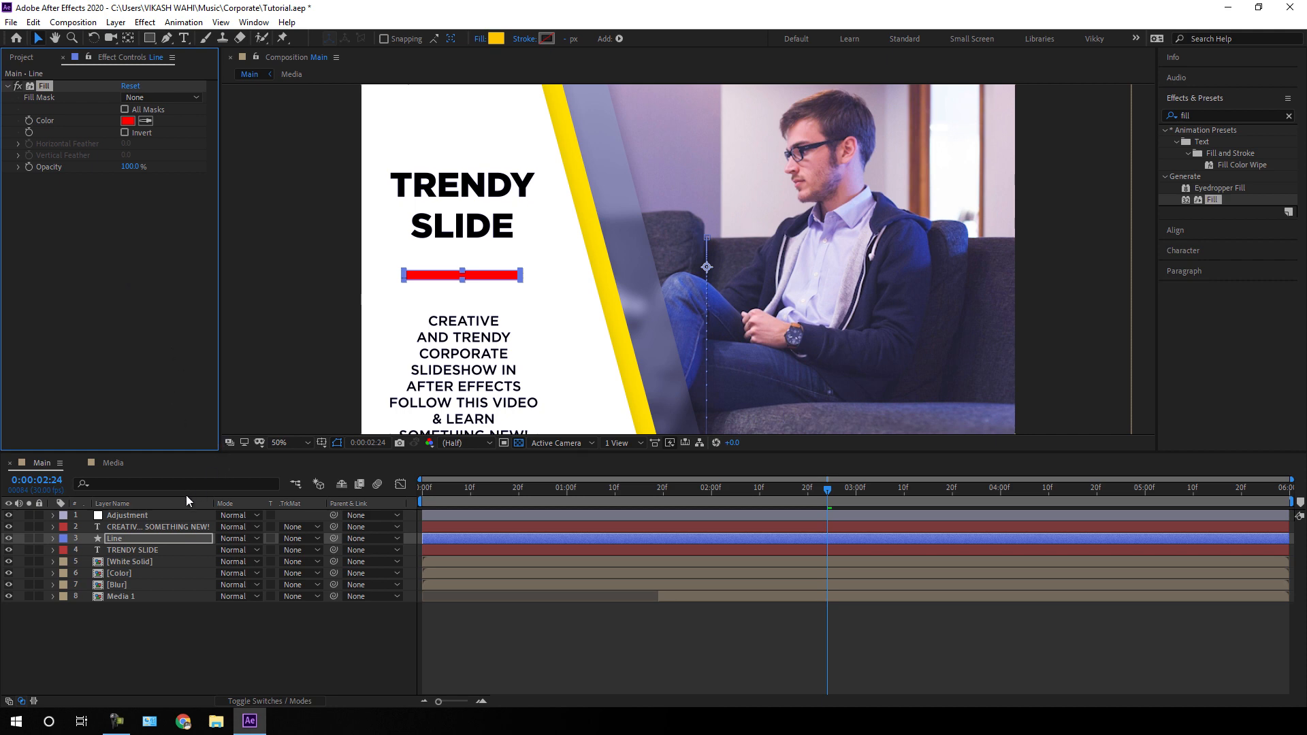
pyautogui.click(137, 562)
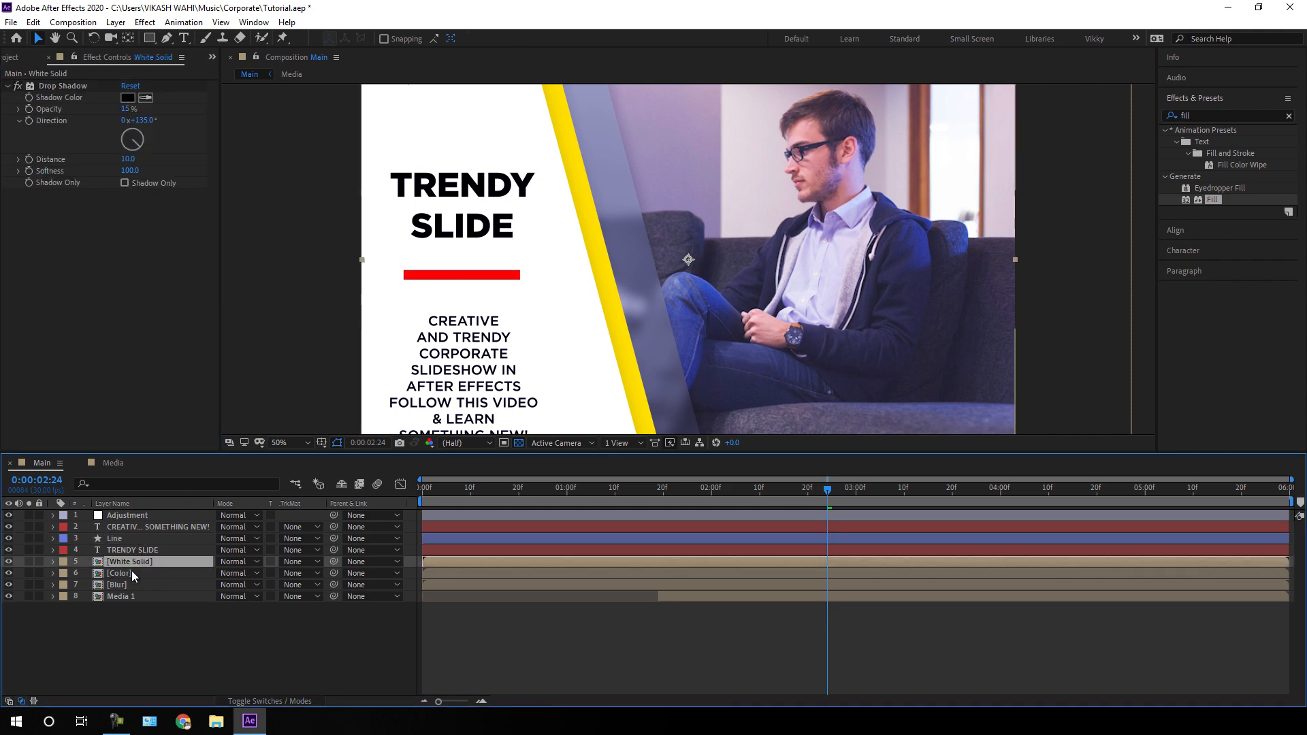
# - Reveal the Fill effect properties of both the Color and Line layers in an enlarged timeline
pyautogui.click(132, 572)
pyautogui.click(51, 574)
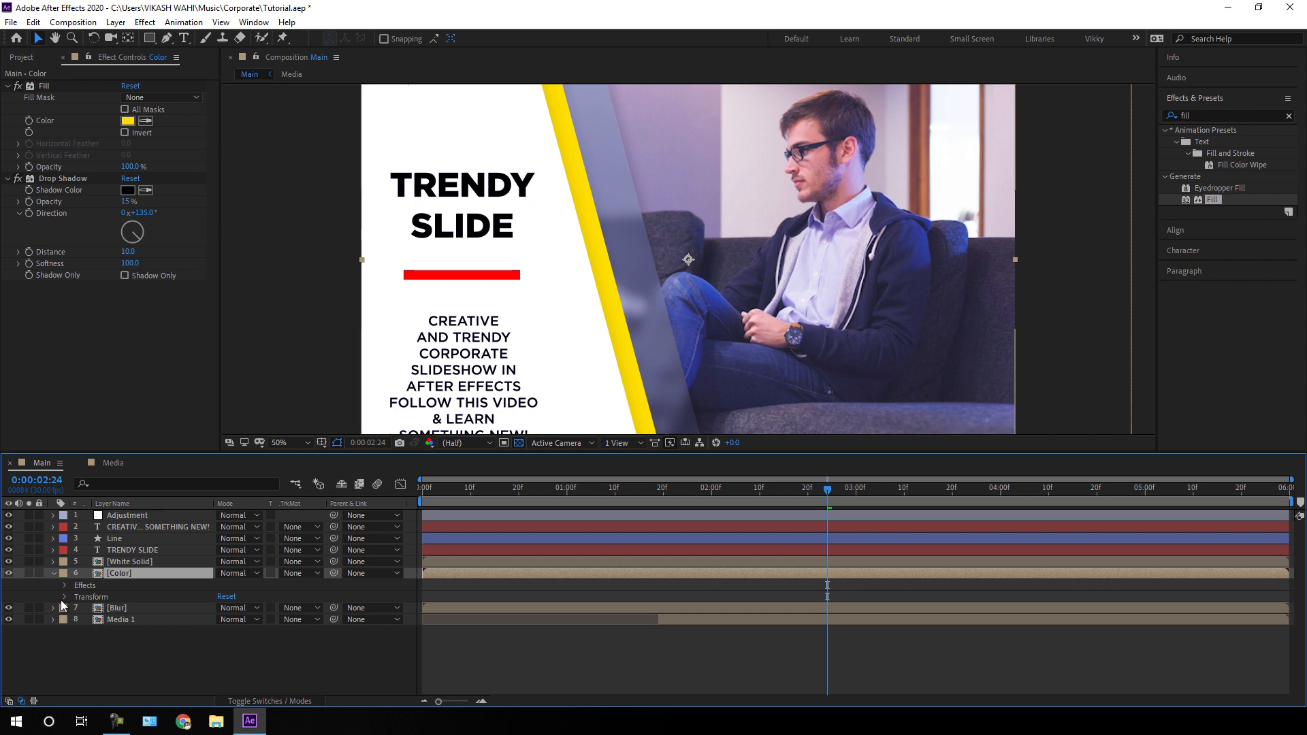
pyautogui.click(64, 586)
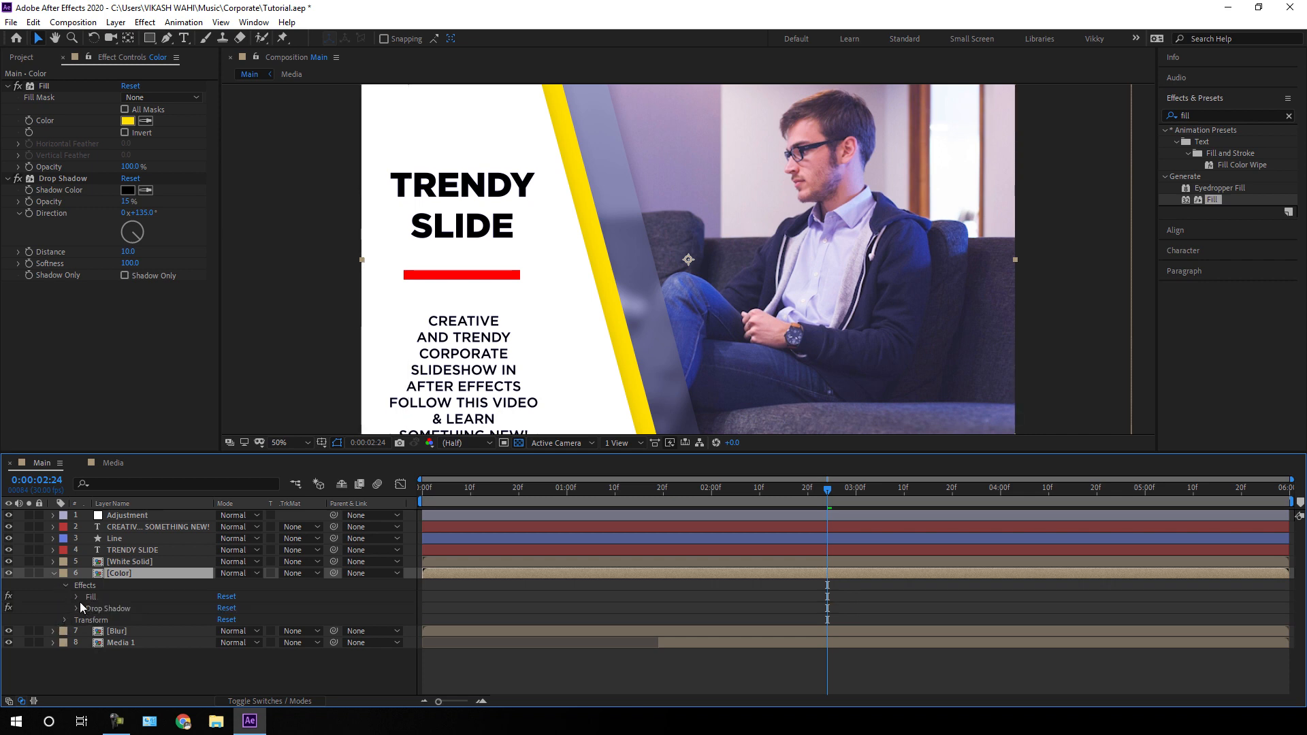
pyautogui.click(75, 599)
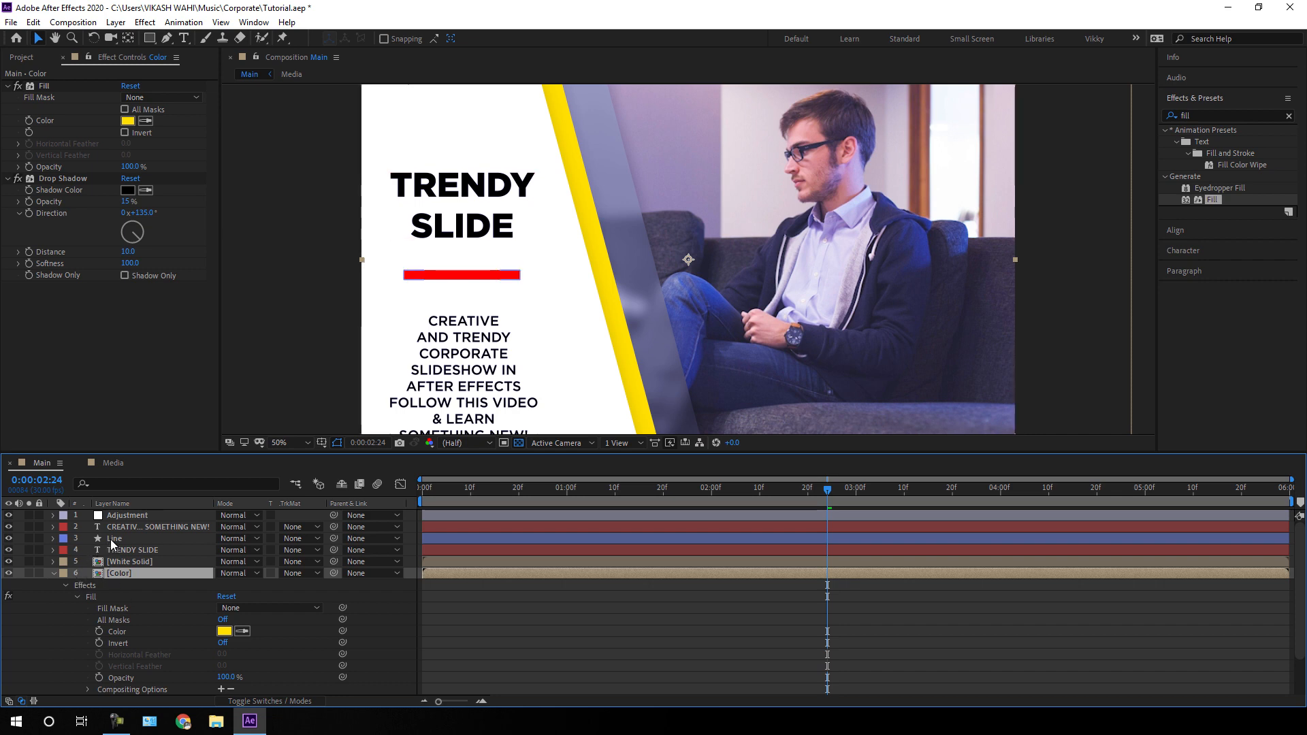
pyautogui.click(53, 538)
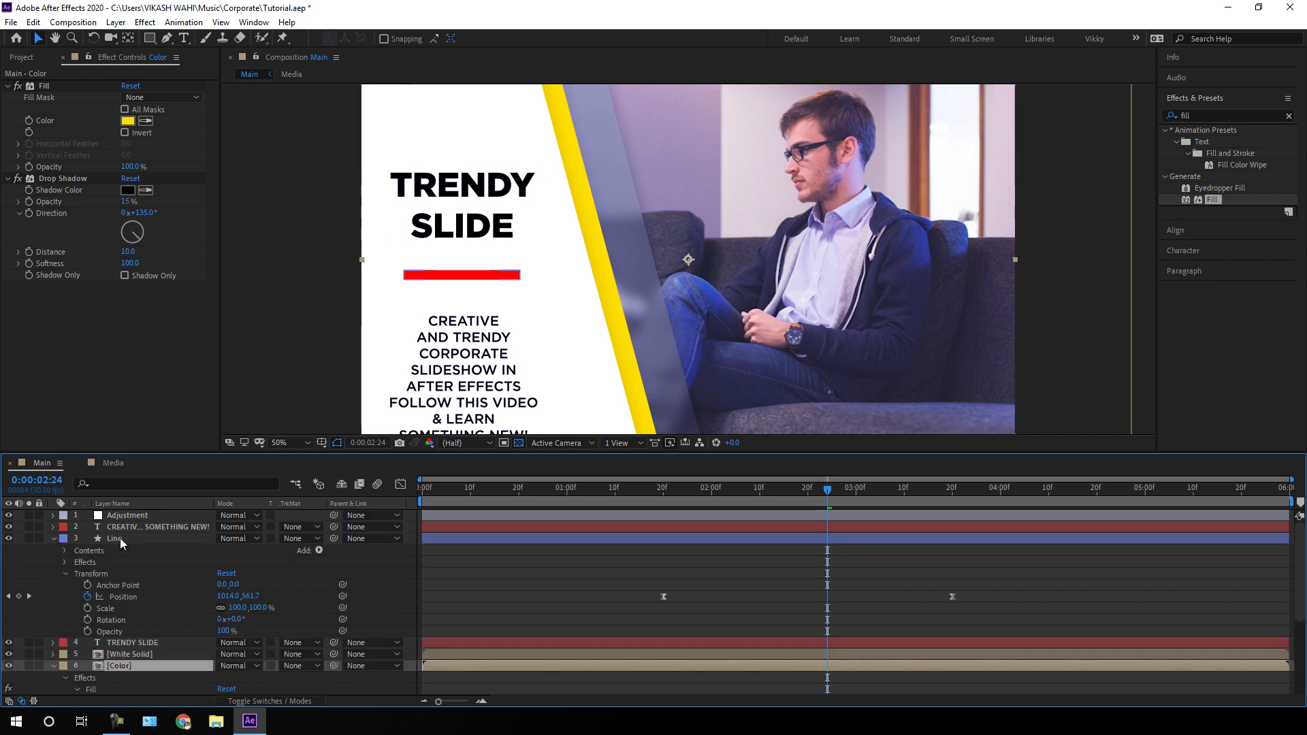
pyautogui.click(67, 574)
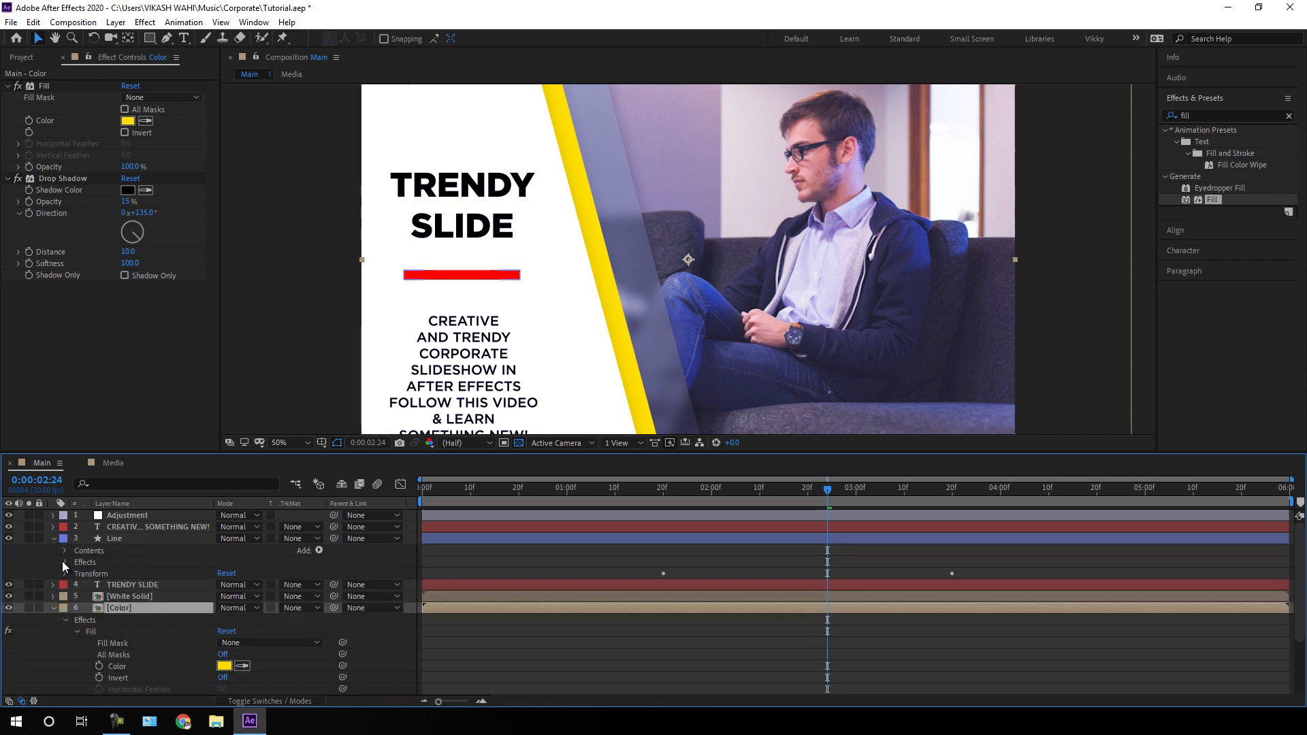
pyautogui.click(64, 562)
pyautogui.click(76, 574)
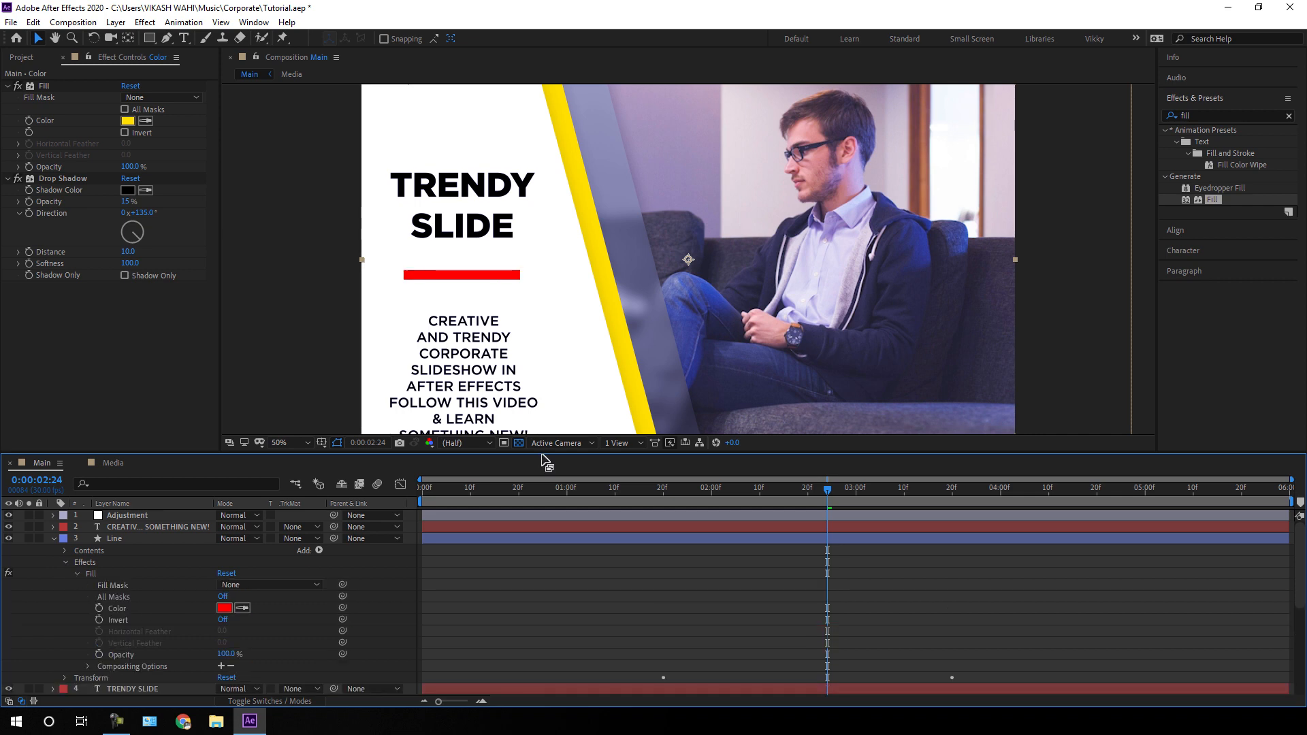
pyautogui.moveTo(540, 453); pyautogui.dragTo(531, 276)
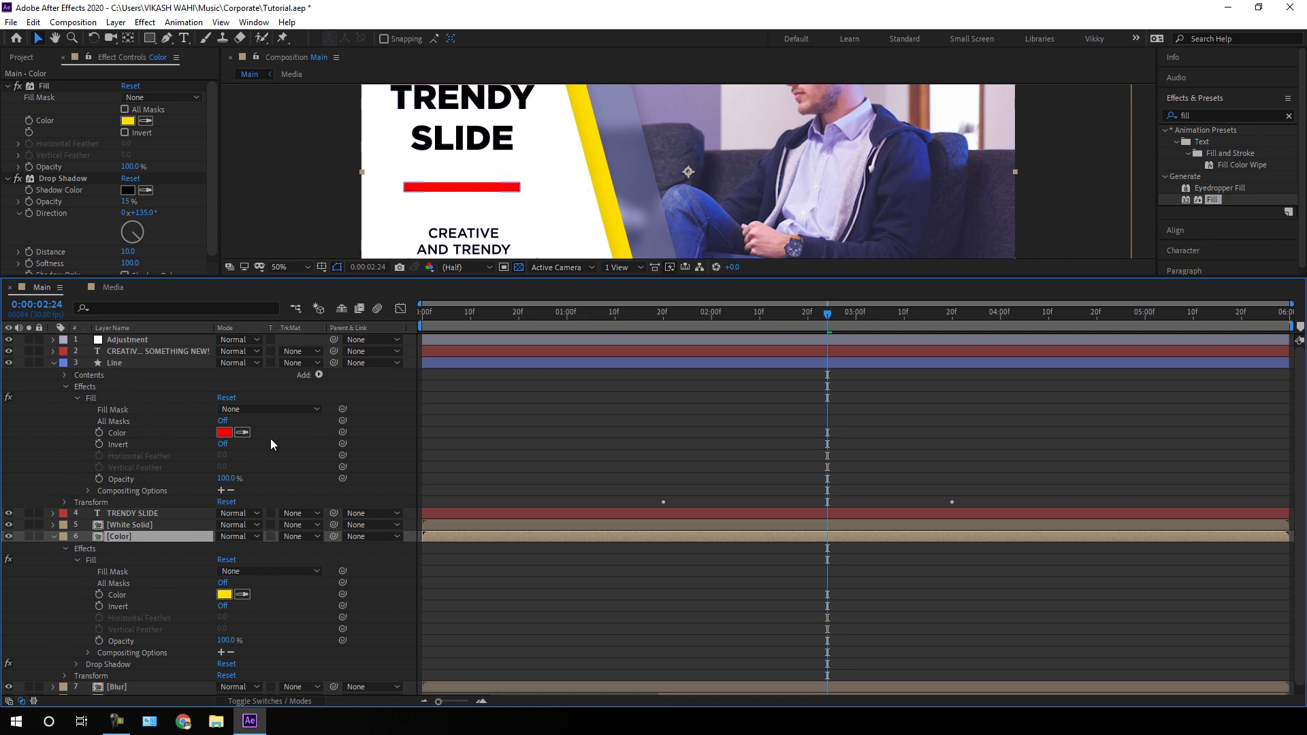
# - Link the Line layer's Fill colour to the Color layer's Fill colour with an expression, and collapse the layers' properties
pyautogui.keyDown('alt'); pyautogui.click(100, 434); pyautogui.keyUp('alt')
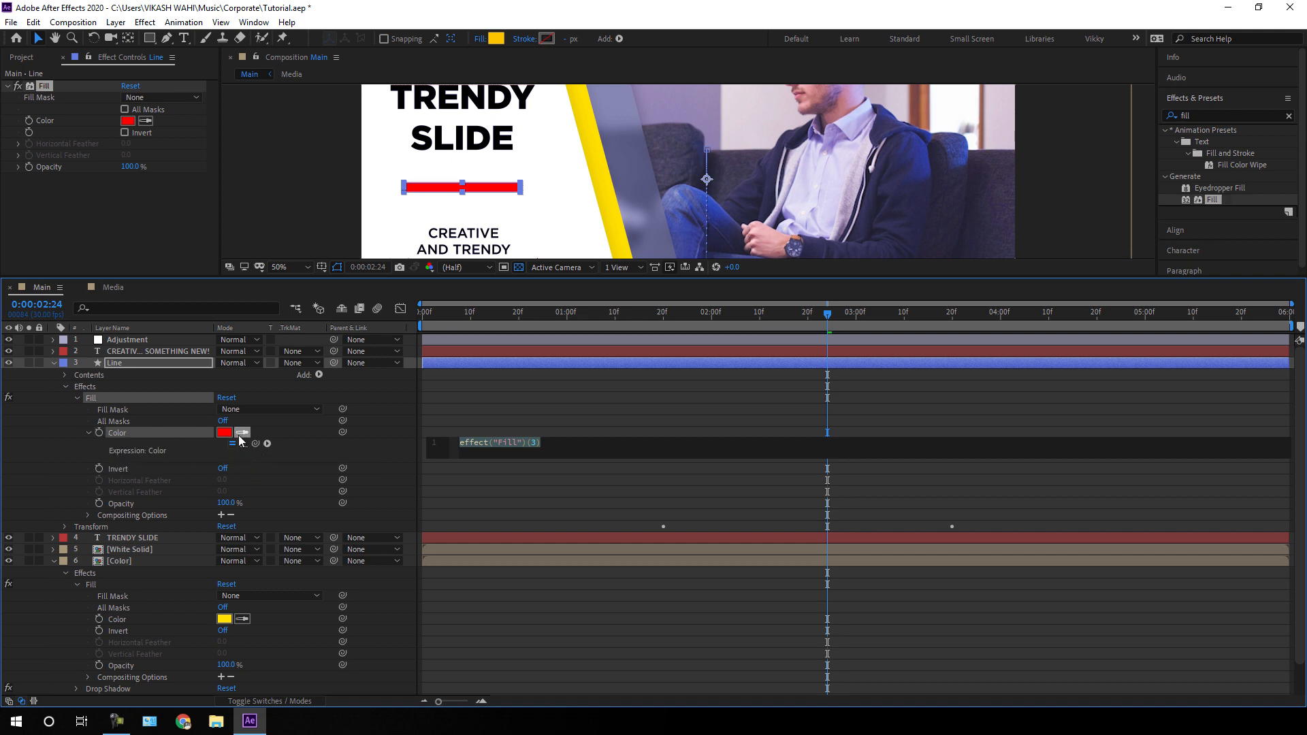
pyautogui.moveTo(253, 443); pyautogui.dragTo(133, 615)
pyautogui.click(53, 363)
pyautogui.click(53, 397)
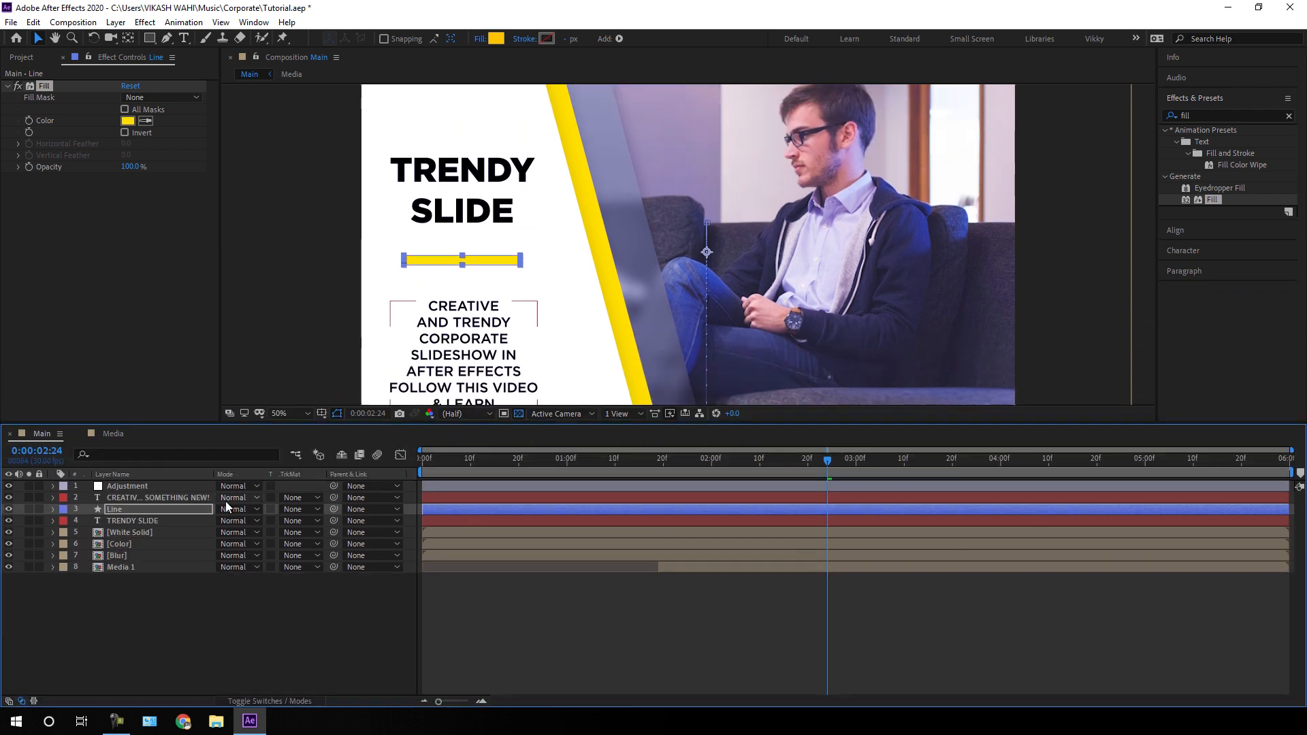
# - Set the Color layer's Fill colour to turquoise green 00FFAE and scrub to 0:00:02:27 to check the accents
pyautogui.click(171, 543)
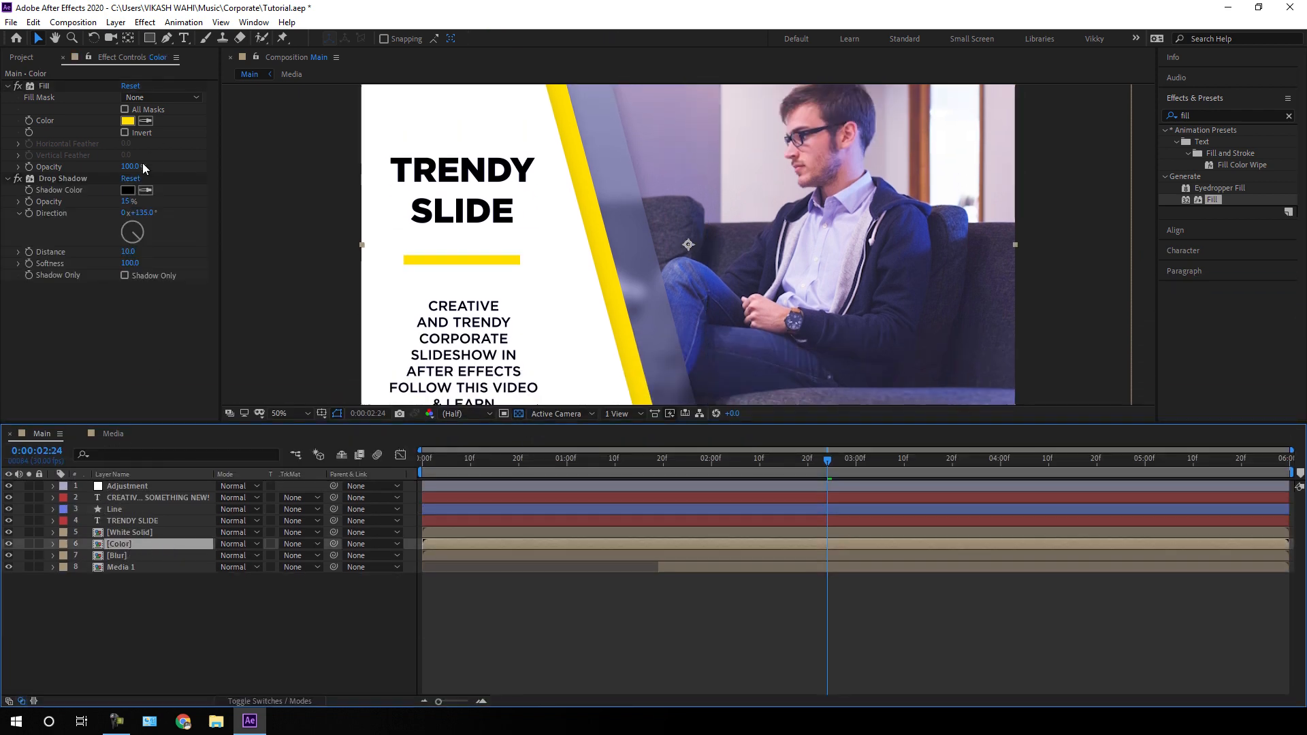
pyautogui.click(128, 121)
pyautogui.moveTo(662, 480); pyautogui.dragTo(667, 522)
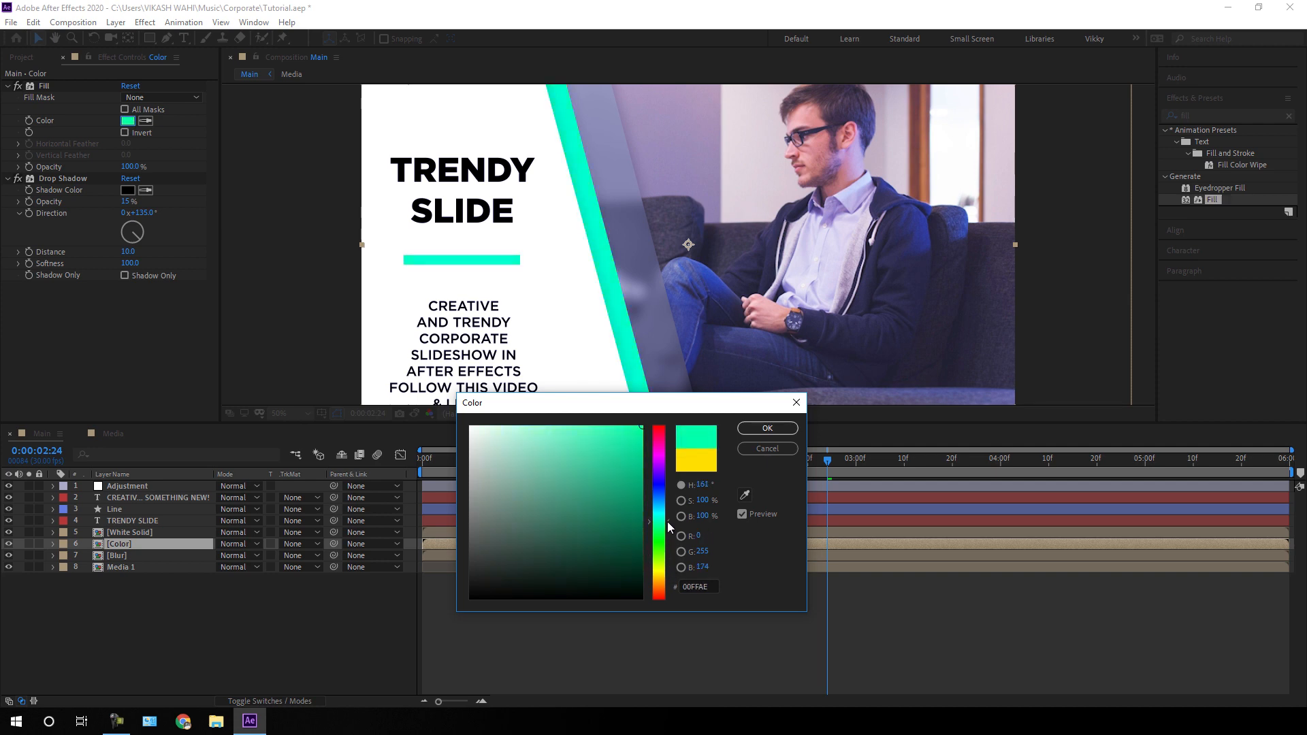
pyautogui.click(774, 432)
pyautogui.click(366, 595)
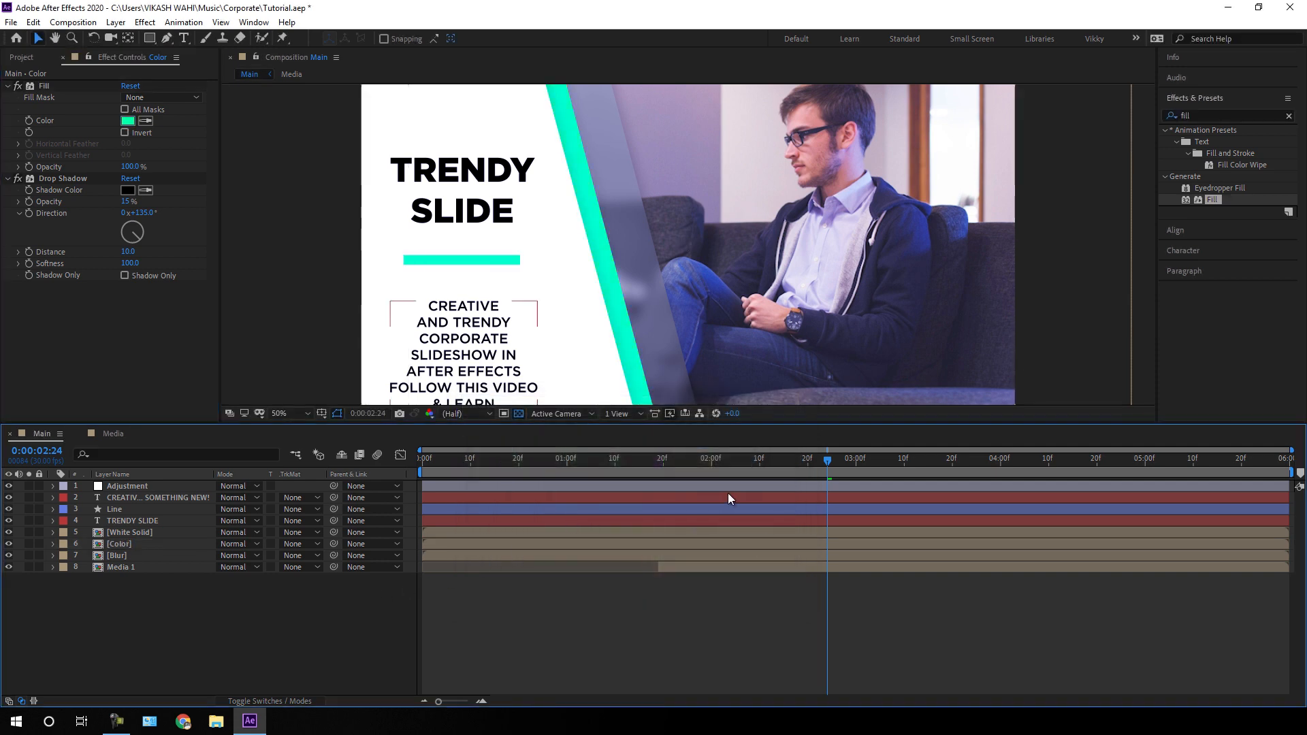
pyautogui.moveTo(733, 459); pyautogui.dragTo(842, 466)
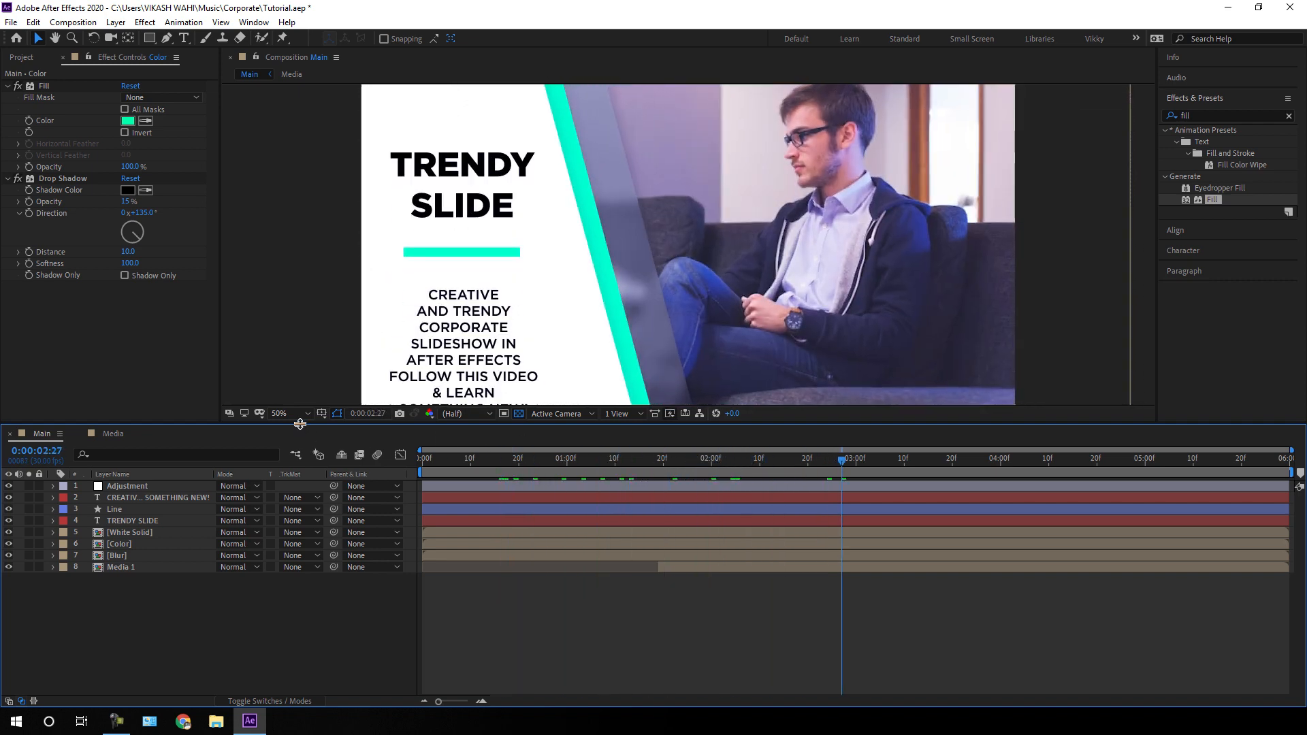
# - Fit the Main composition in its viewer and set the preview resolution to Full
pyautogui.click(296, 415)
pyautogui.click(295, 426)
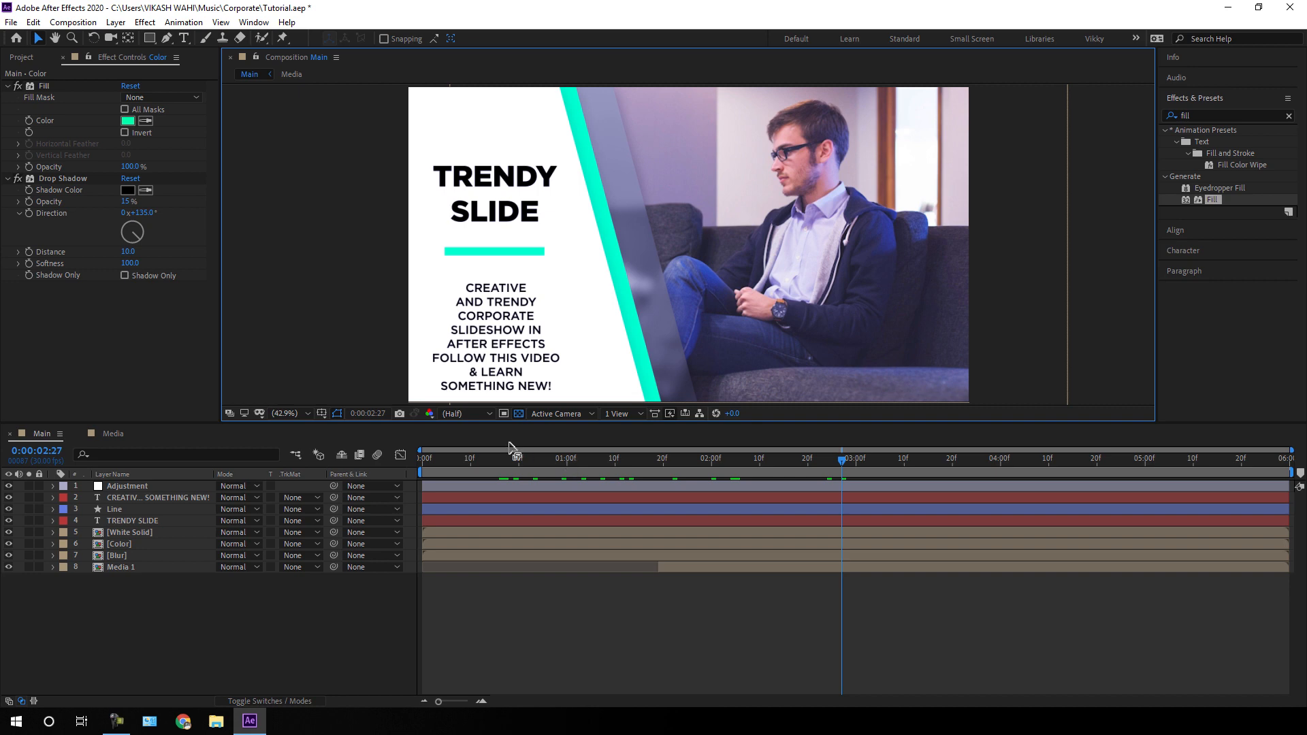
pyautogui.click(463, 415)
pyautogui.click(460, 445)
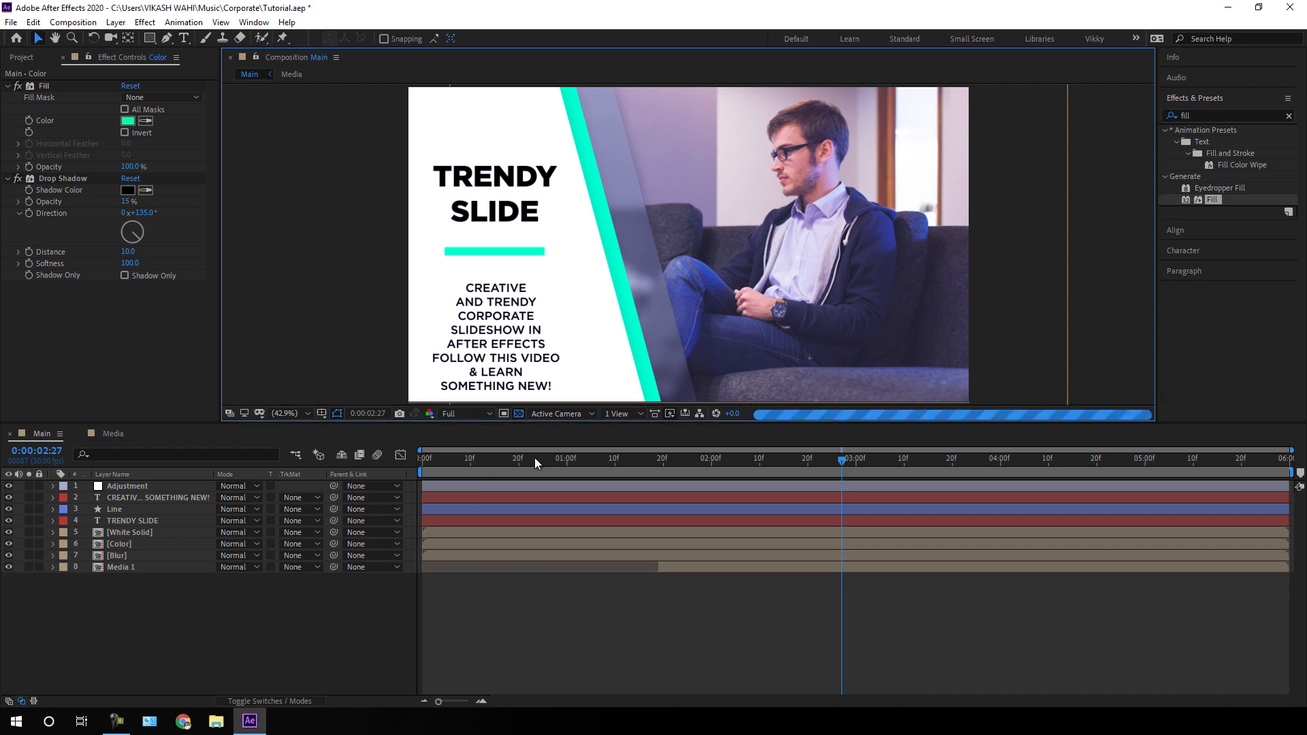
# - Preview the Main composition from 0:00:00:00 in the maximized viewer
pyautogui.moveTo(553, 460); pyautogui.dragTo(422, 467)
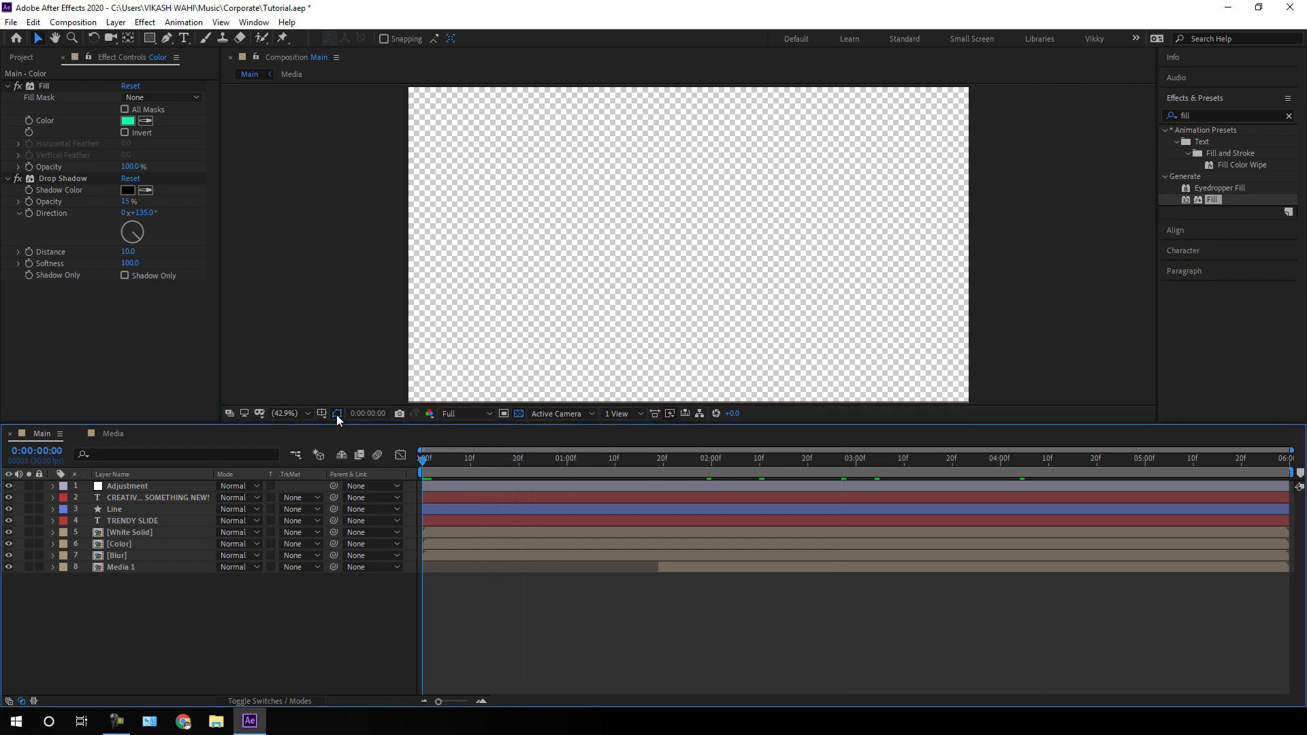
pyautogui.press('`')
pyautogui.press('space')
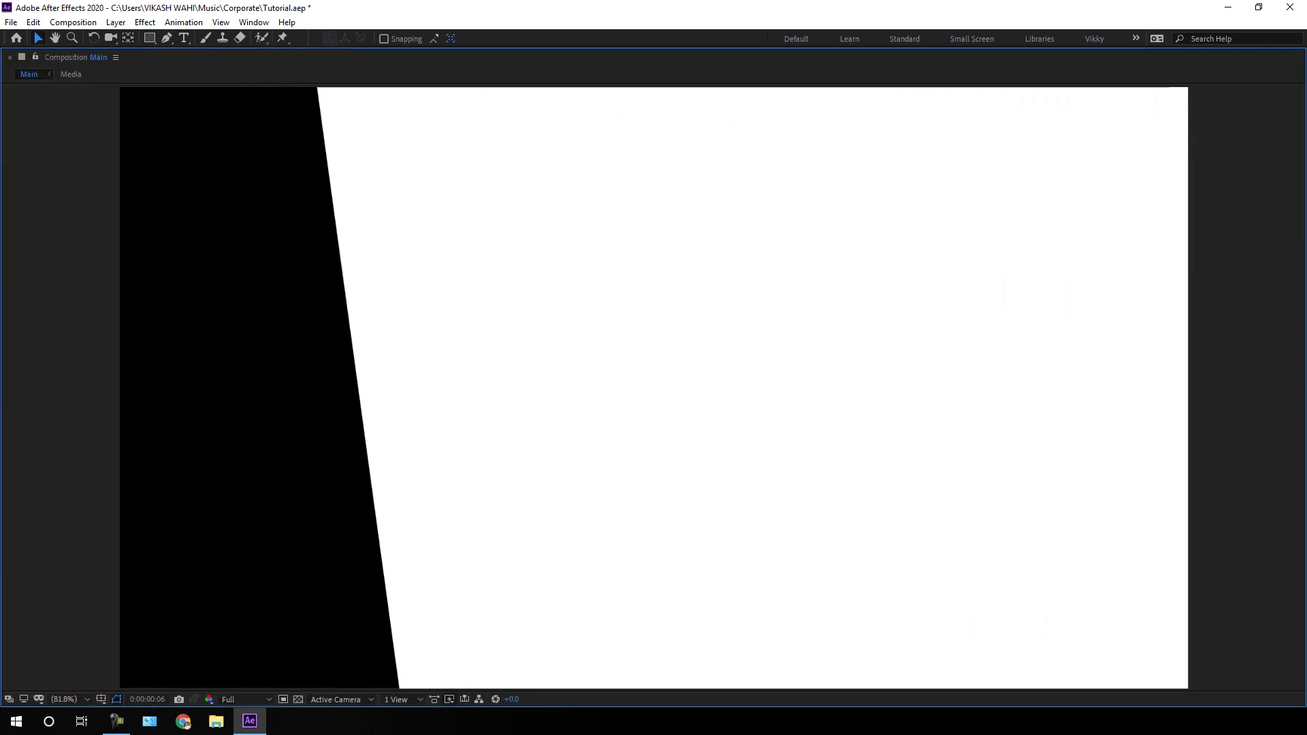